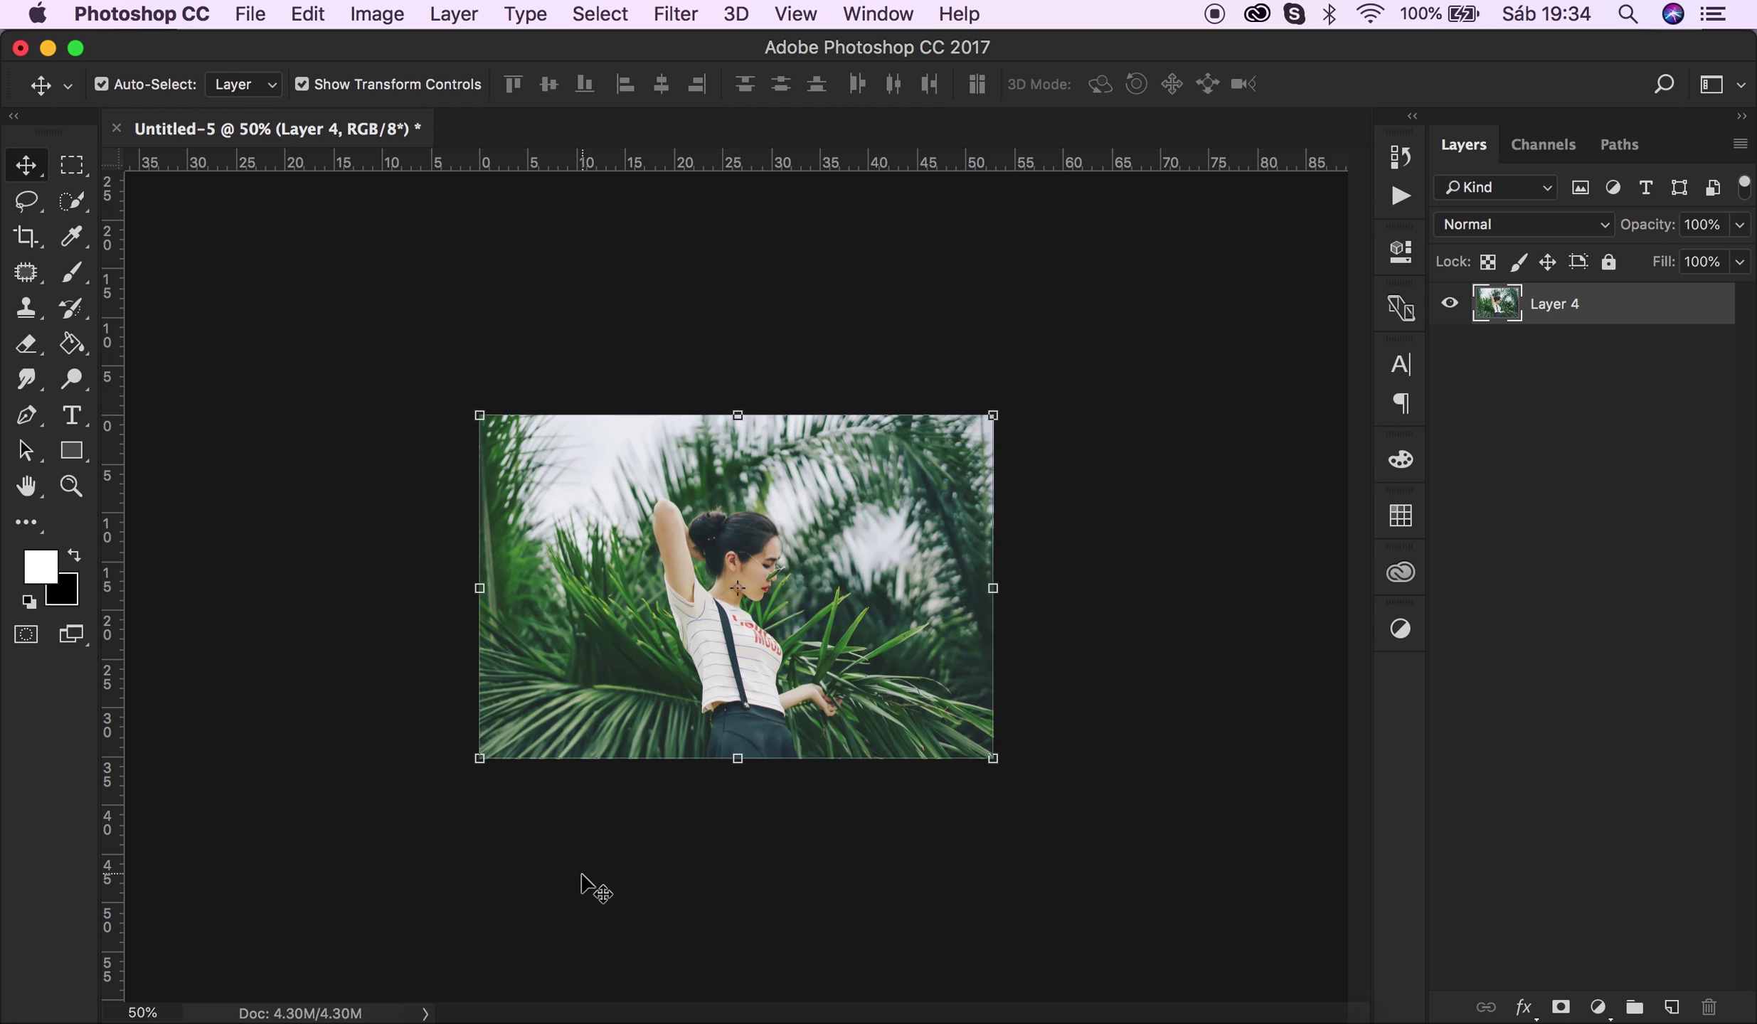
# Rename the photo layer to Background.
pyautogui.click(939, 843)
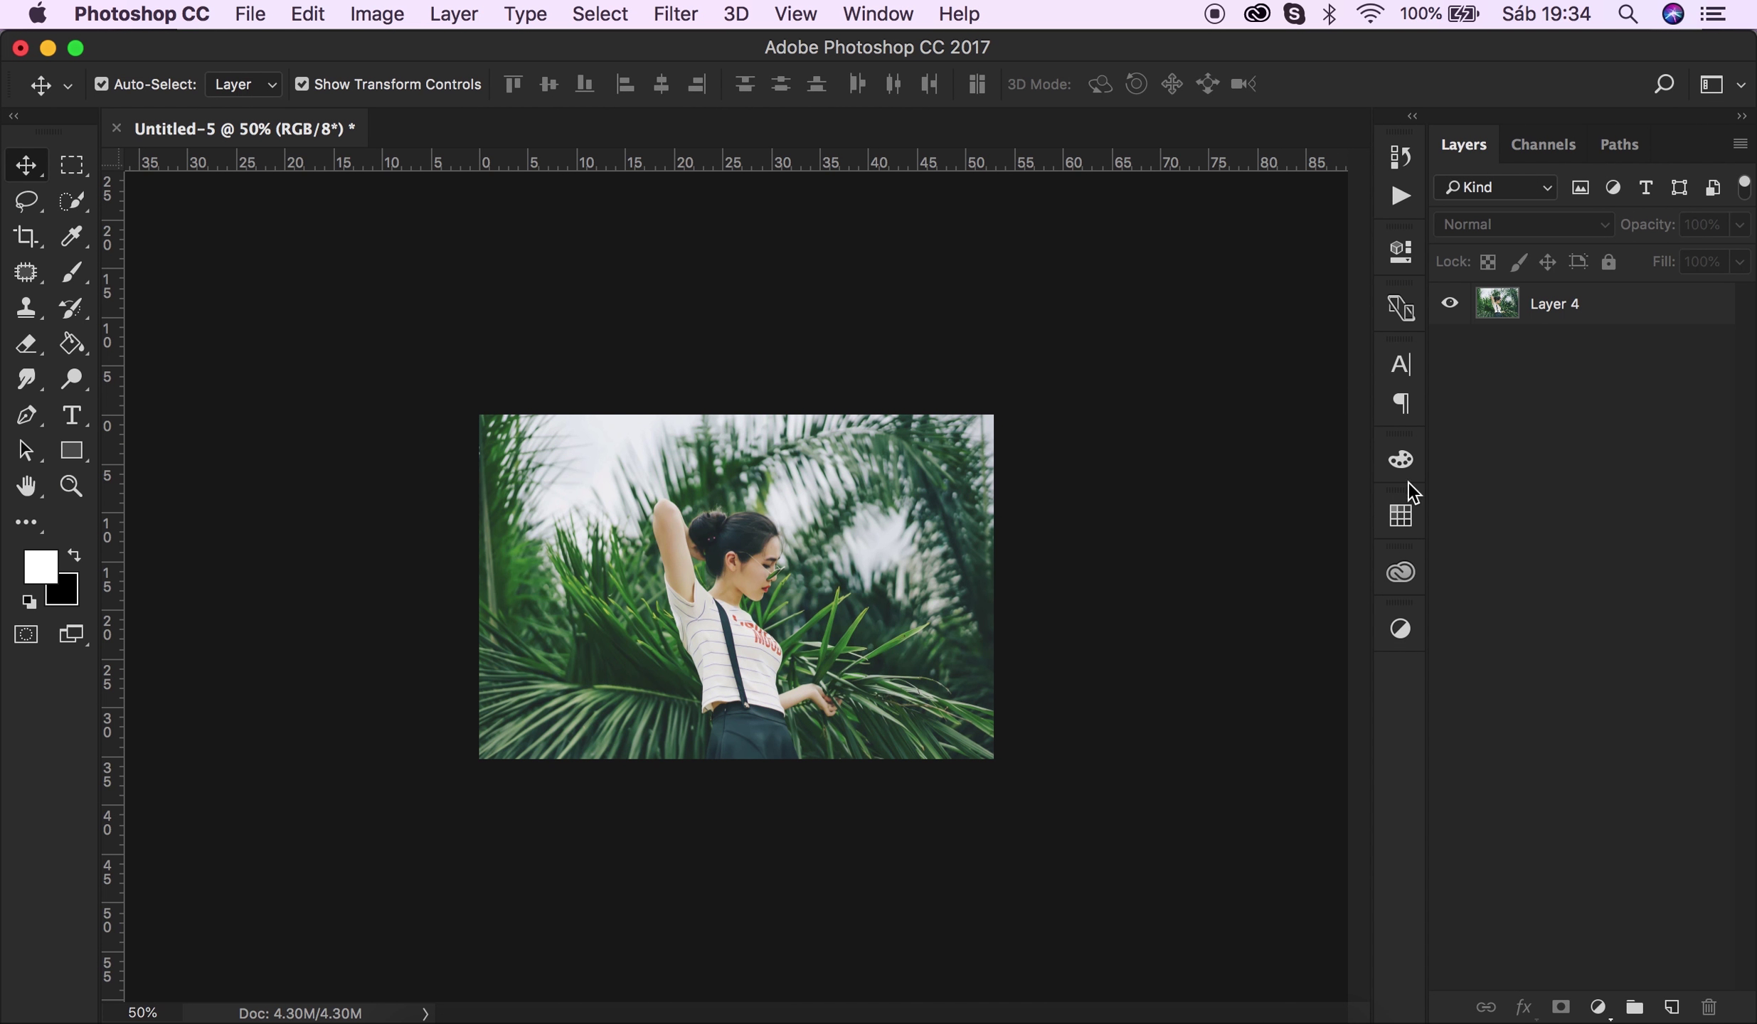
pyautogui.doubleClick(1548, 311)
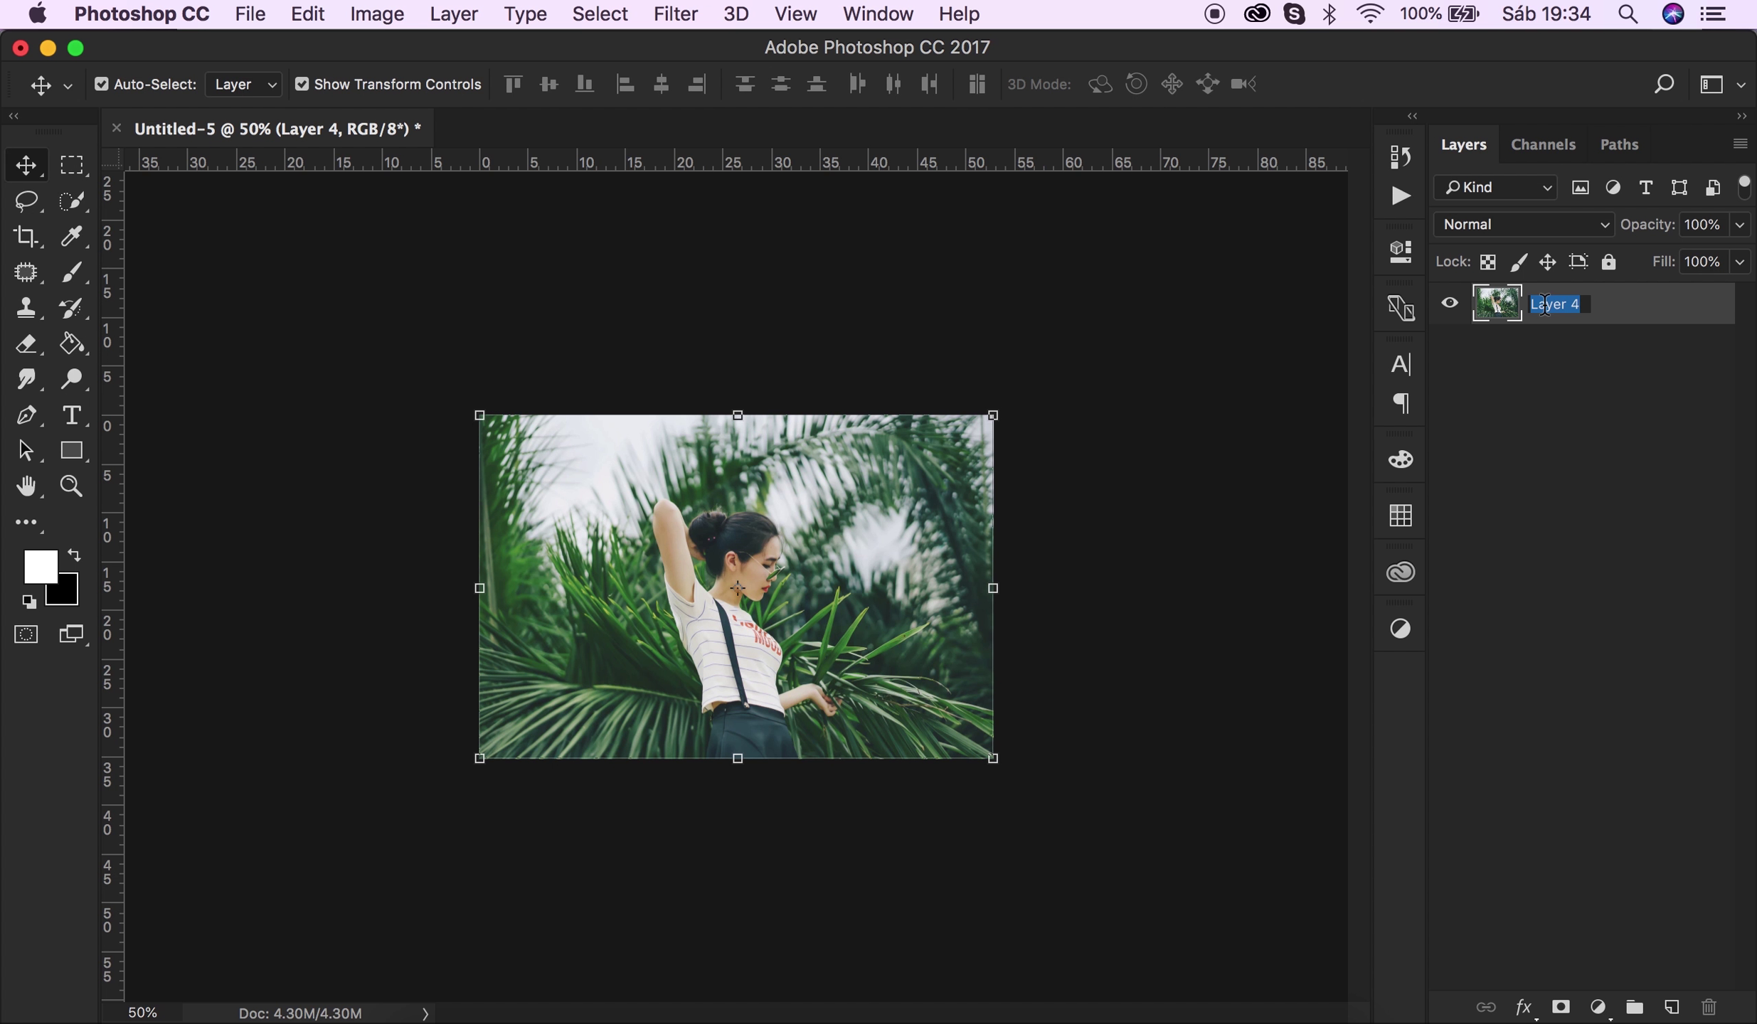
pyautogui.write('Background')
pyautogui.press('Return')
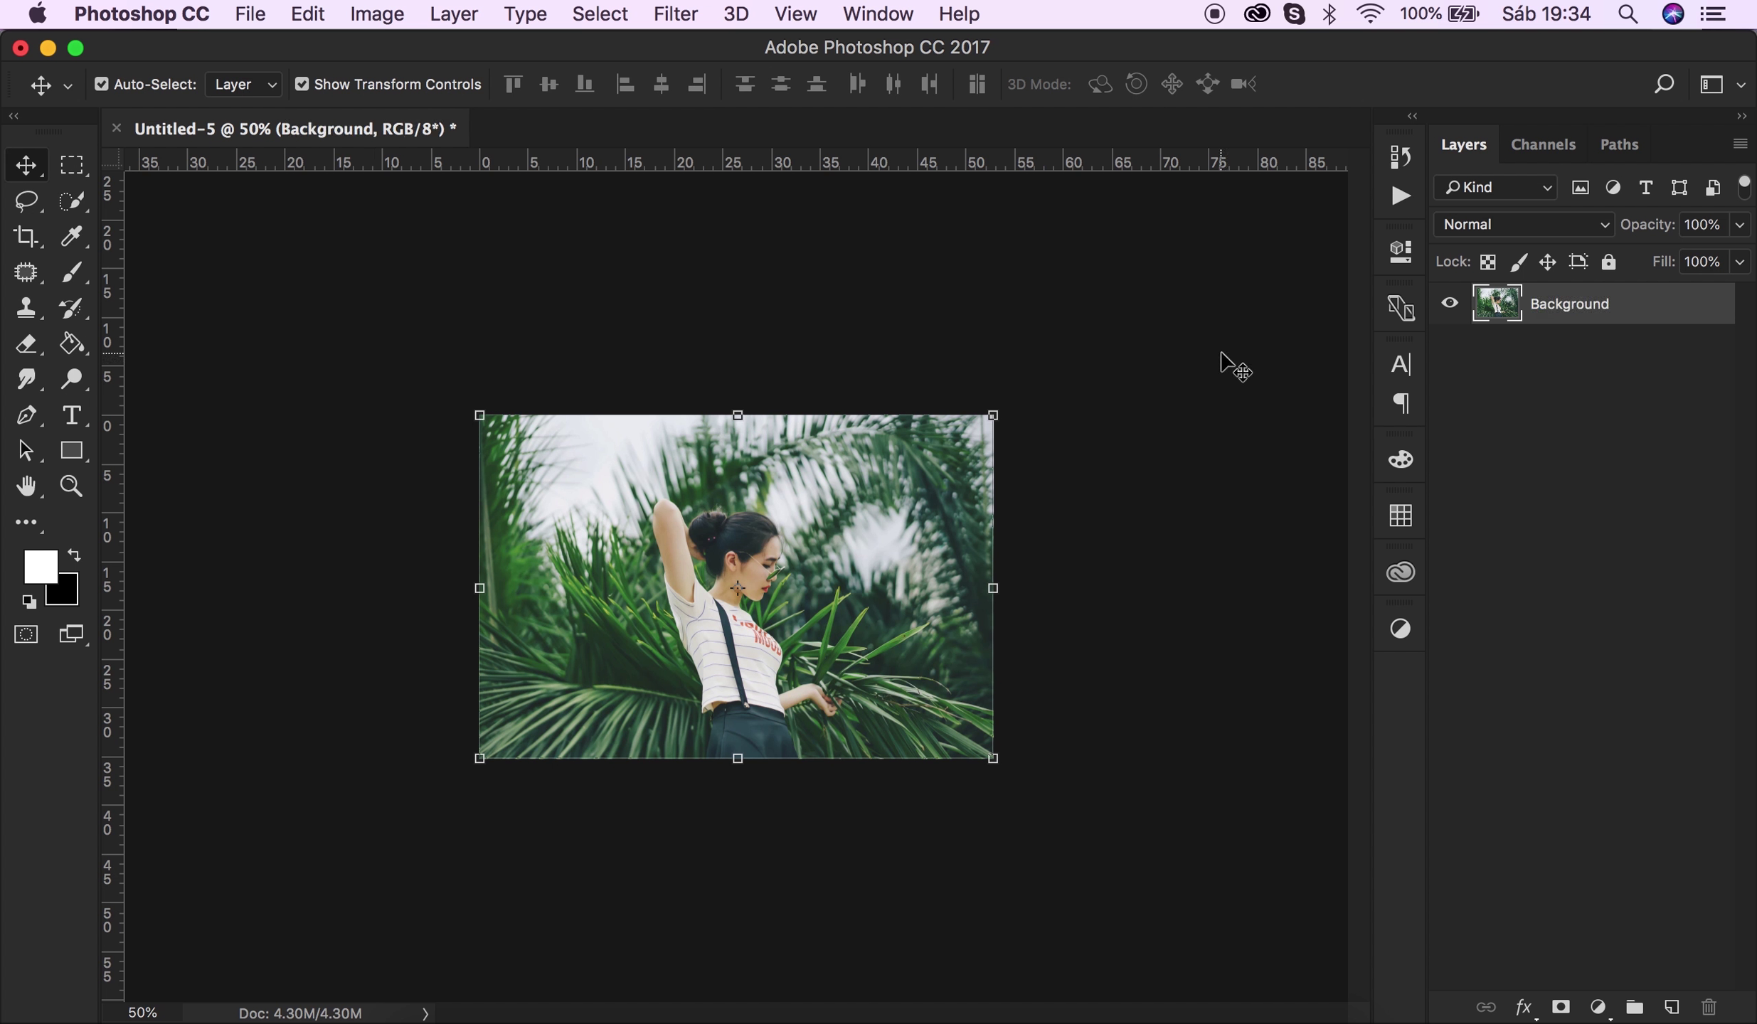
# Duplicate the Background layer twice with Cmd+J.
pyautogui.click(1067, 530)
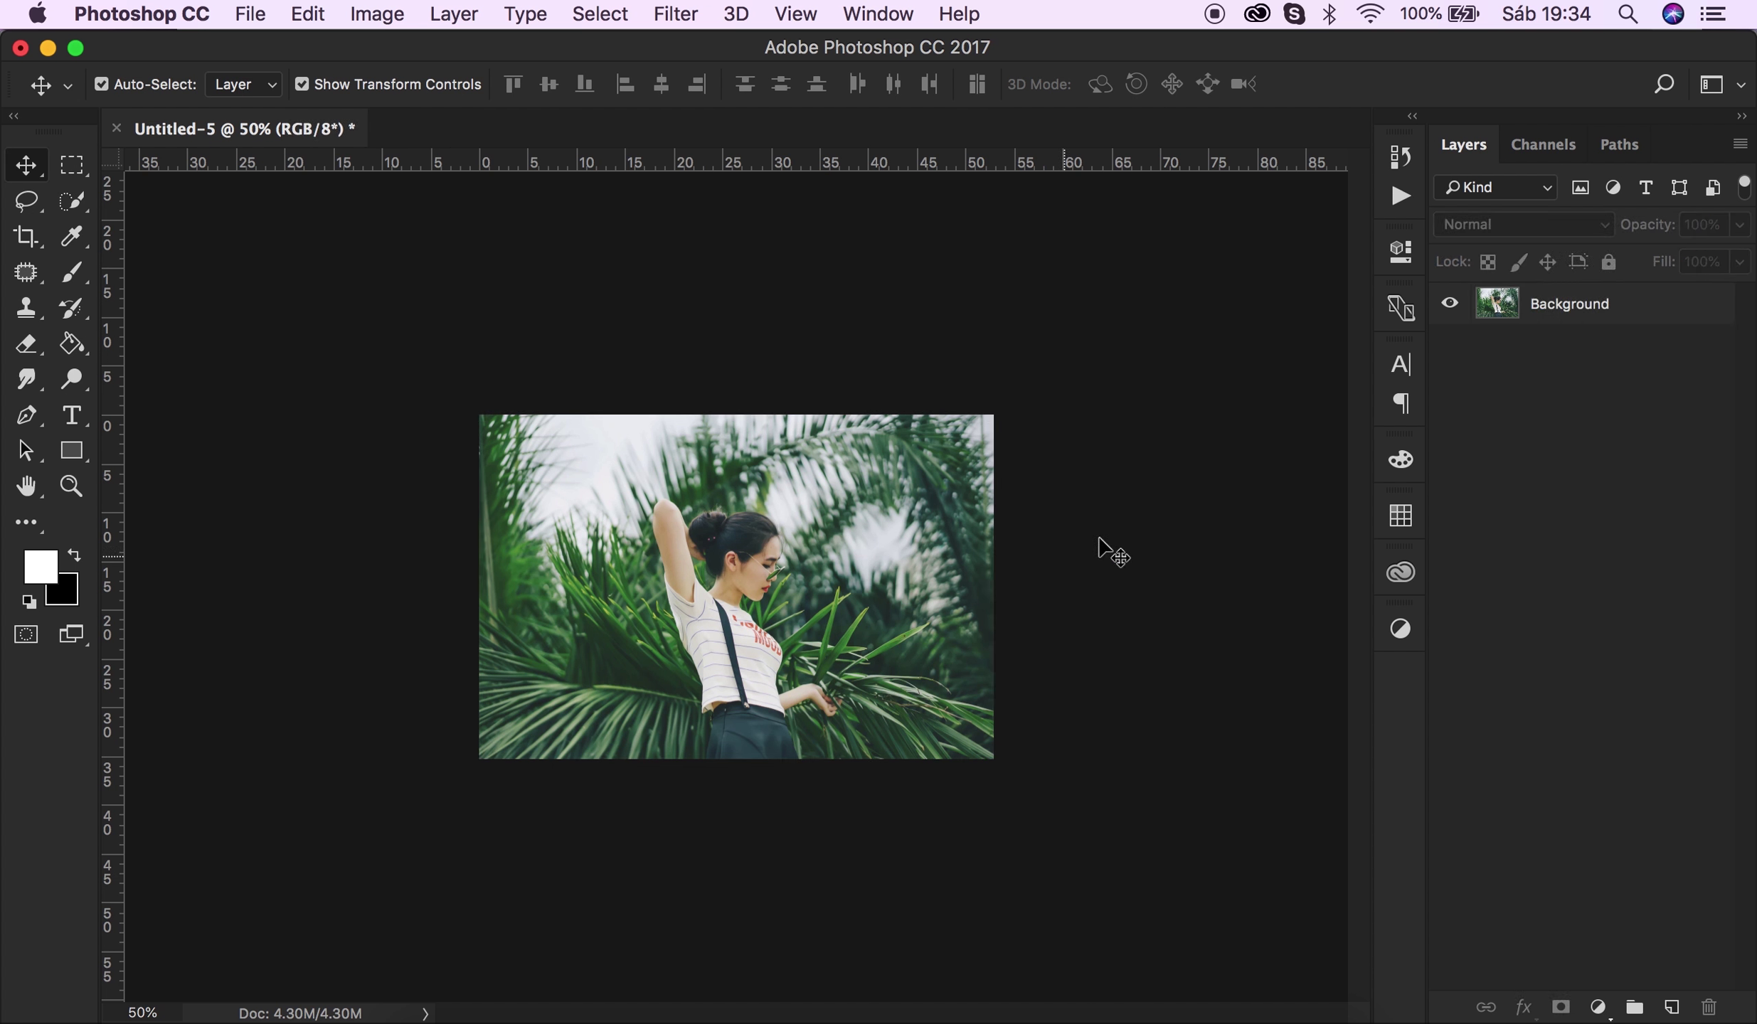
pyautogui.click(1599, 322)
pyautogui.press('super+j')
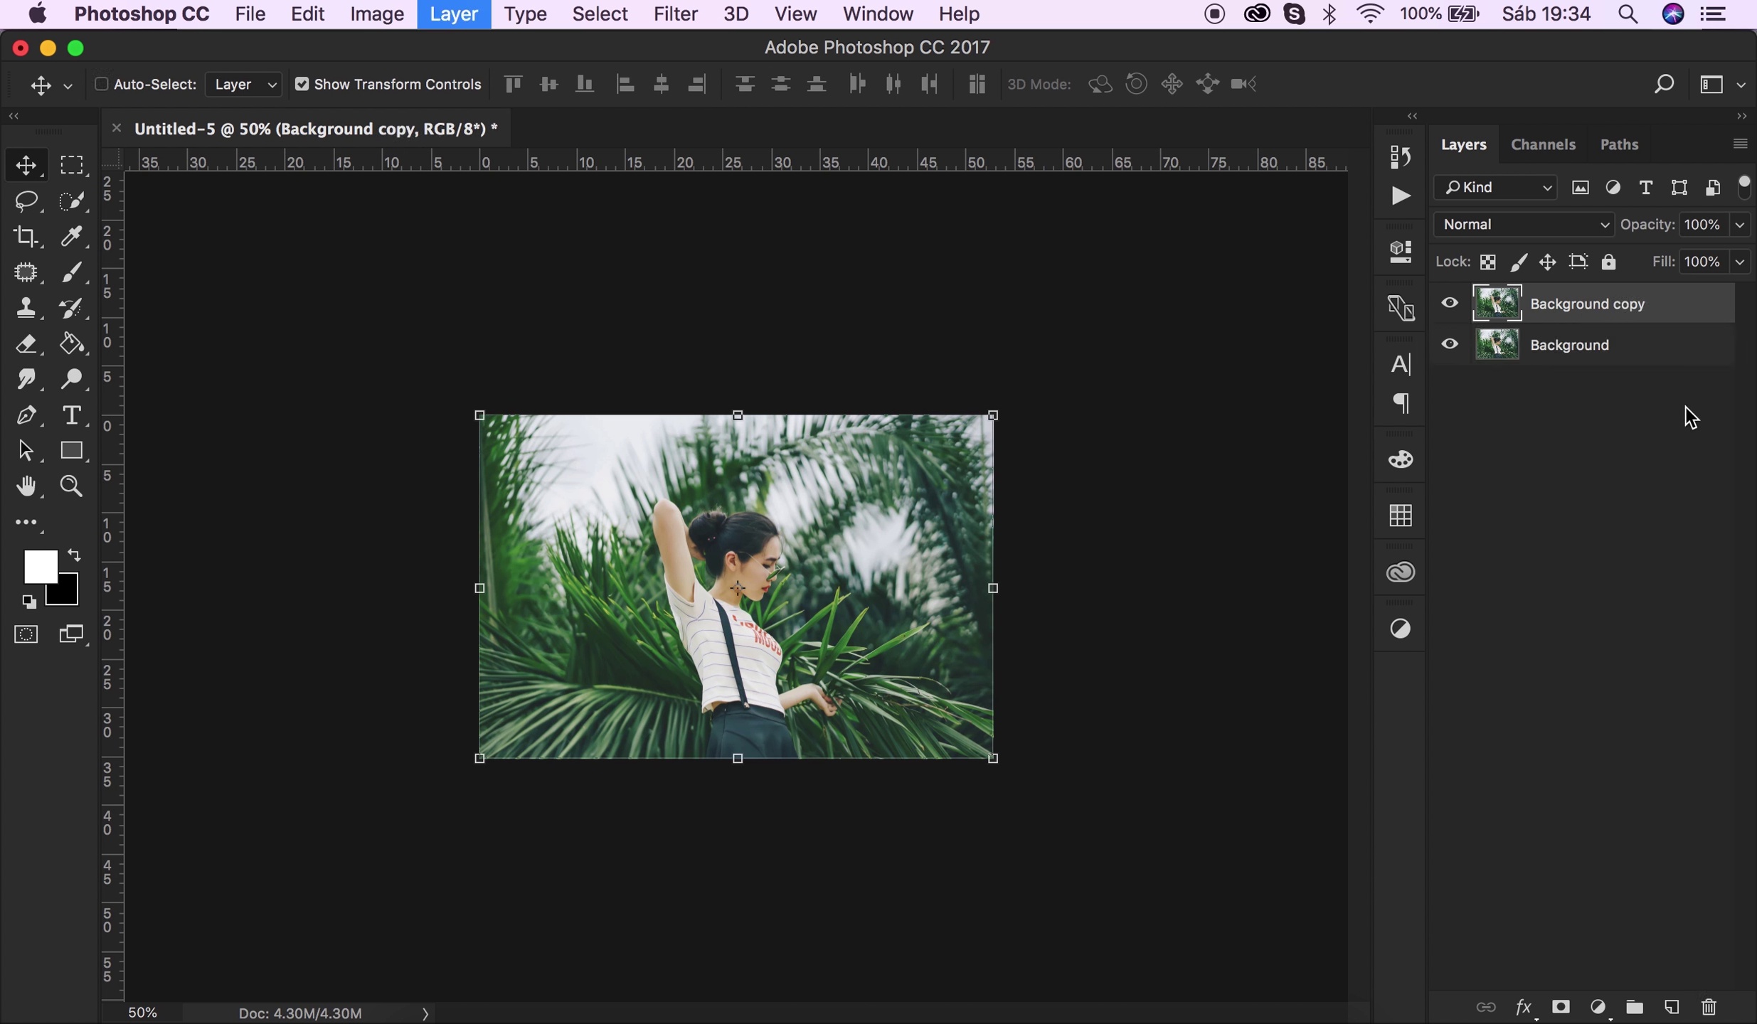
pyautogui.press('super+j')
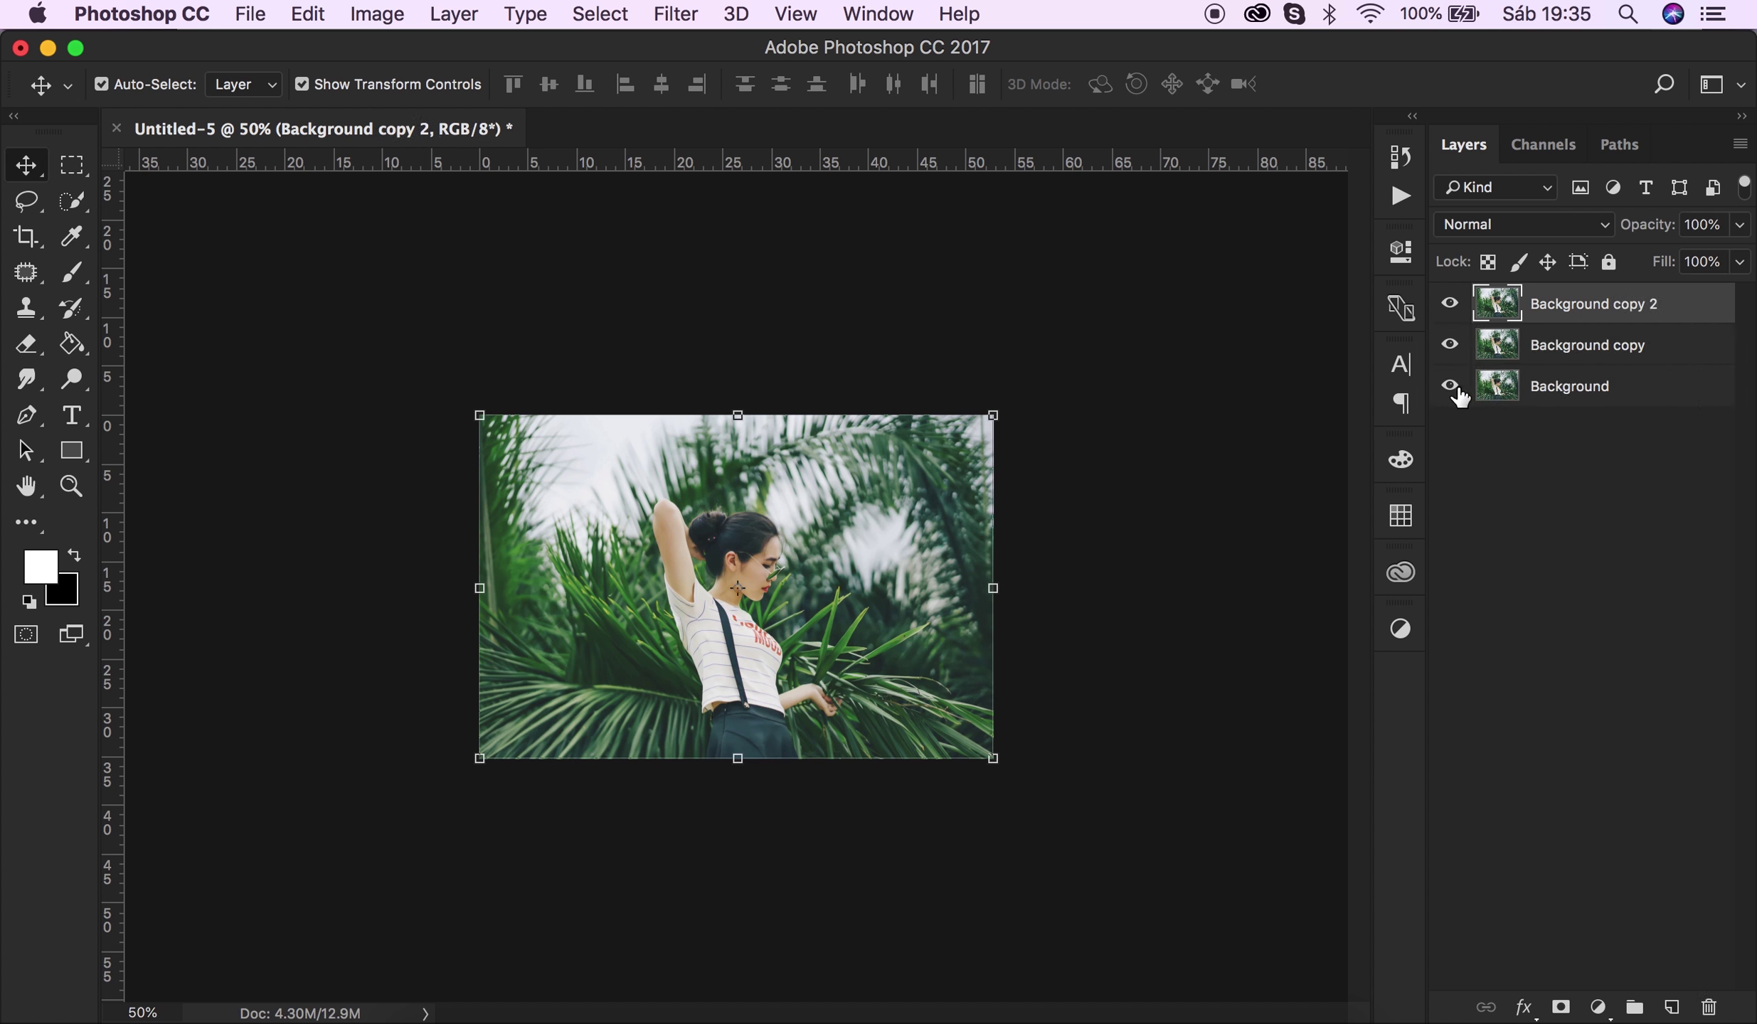
# Rename the two copies Blur and Modelo, fixing the 'Modelos' typo.
pyautogui.doubleClick(1574, 348)
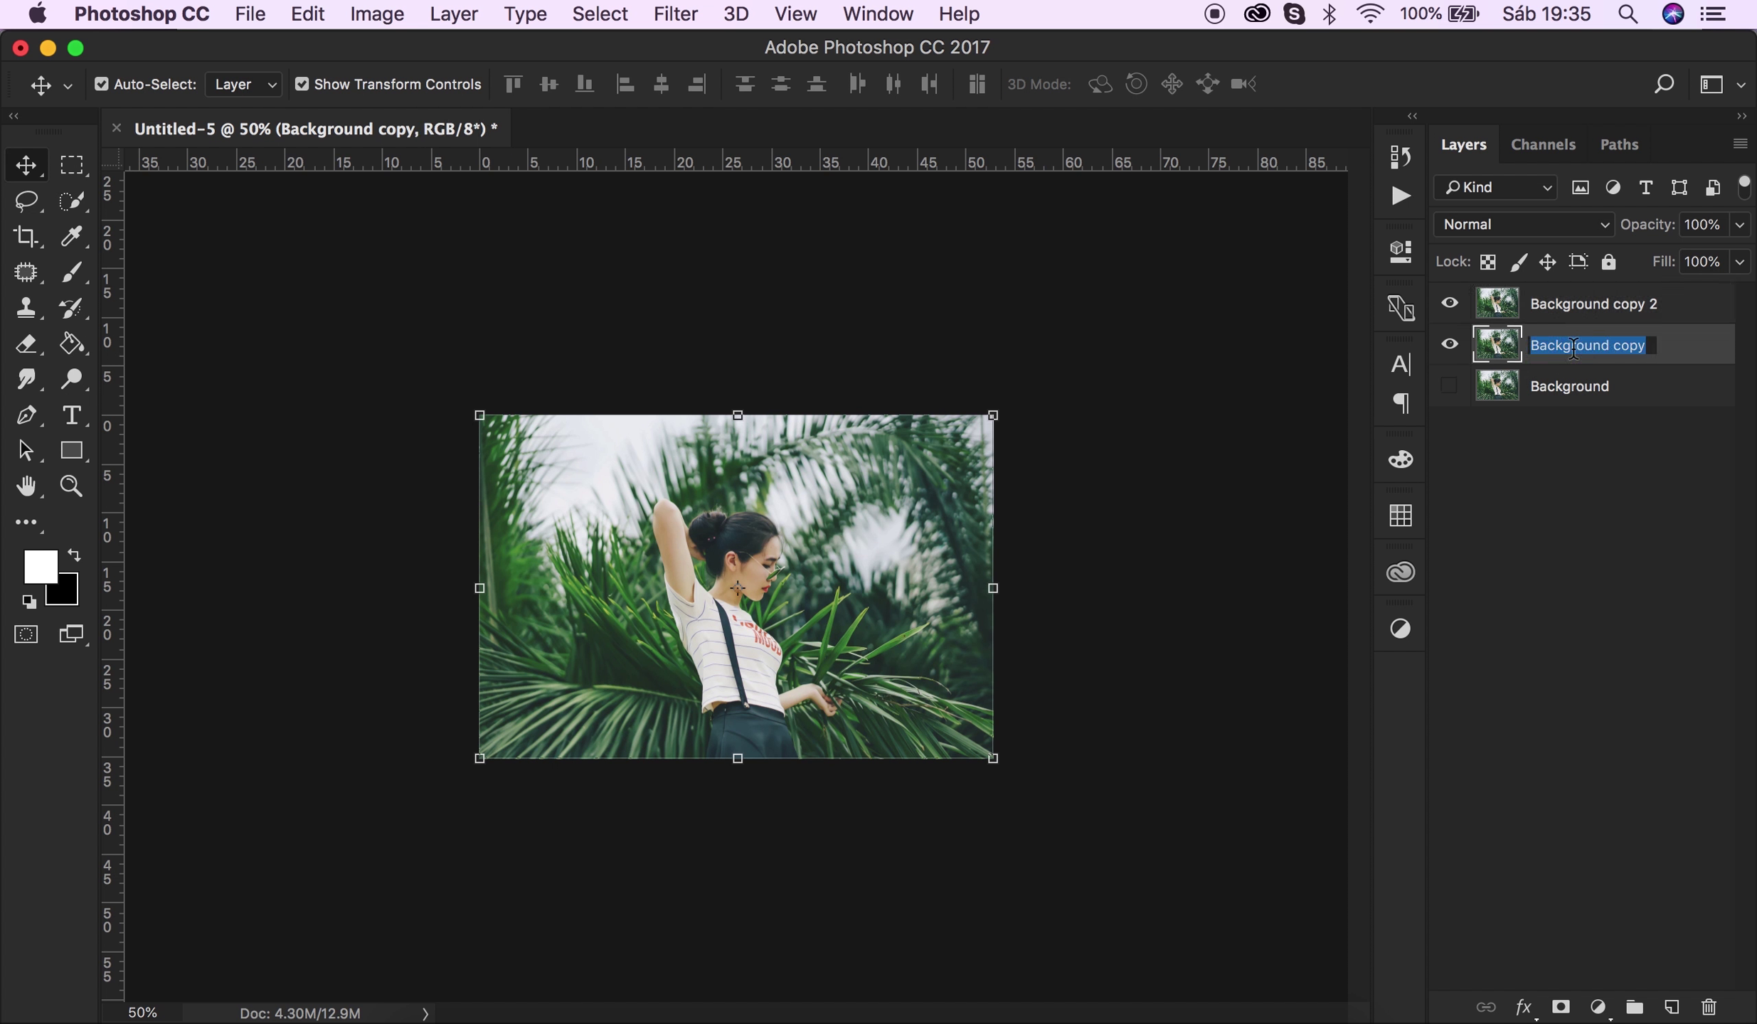
pyautogui.write('Blur')
pyautogui.press('Return')
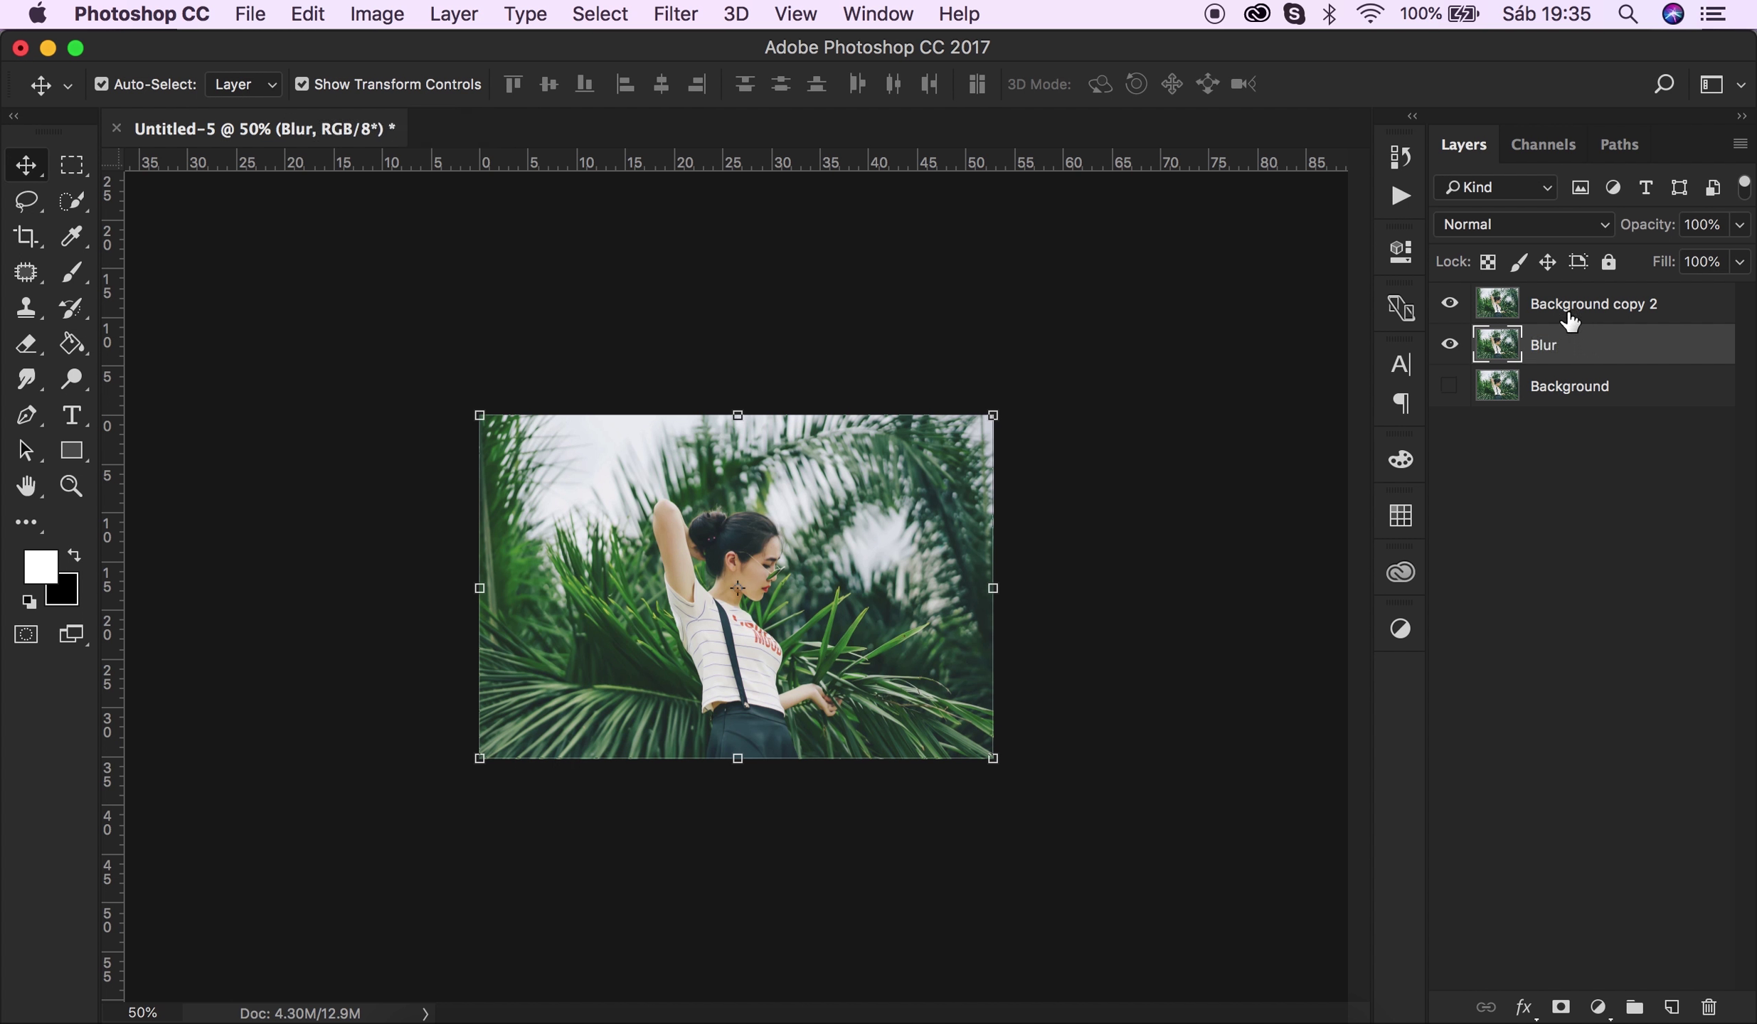
pyautogui.doubleClick(1568, 313)
pyautogui.write('Modelos')
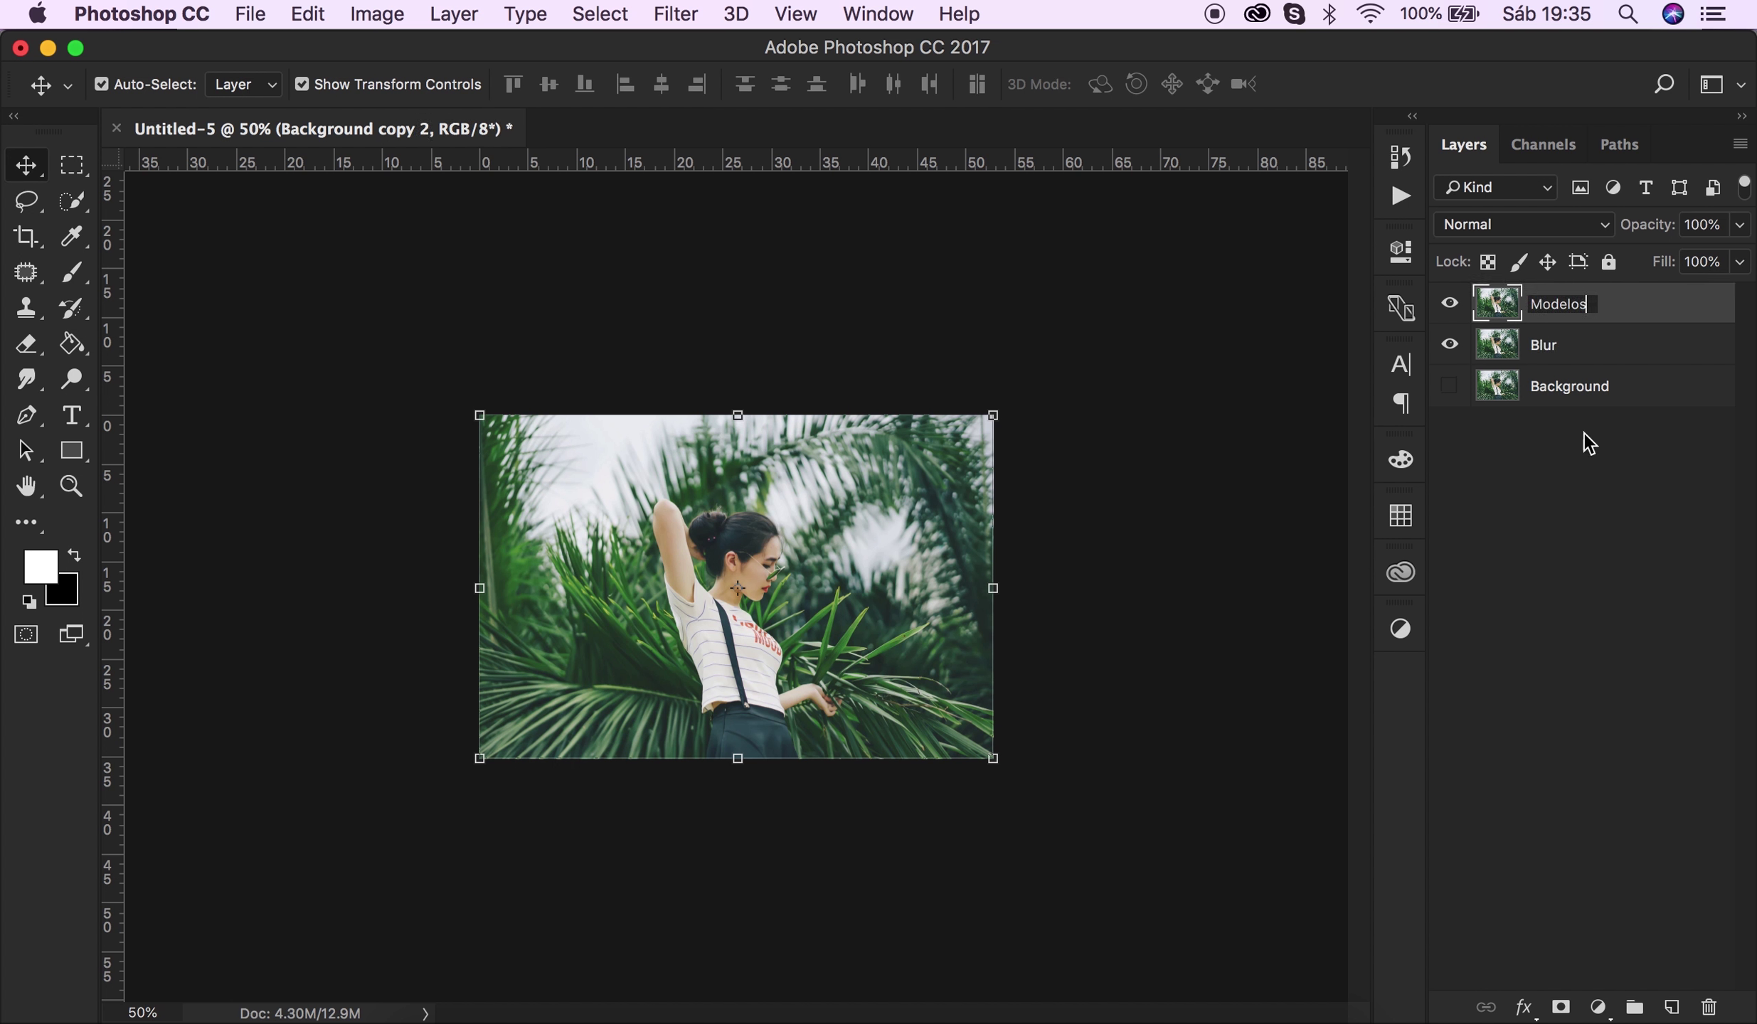
pyautogui.press('Return')
pyautogui.doubleClick(1558, 304)
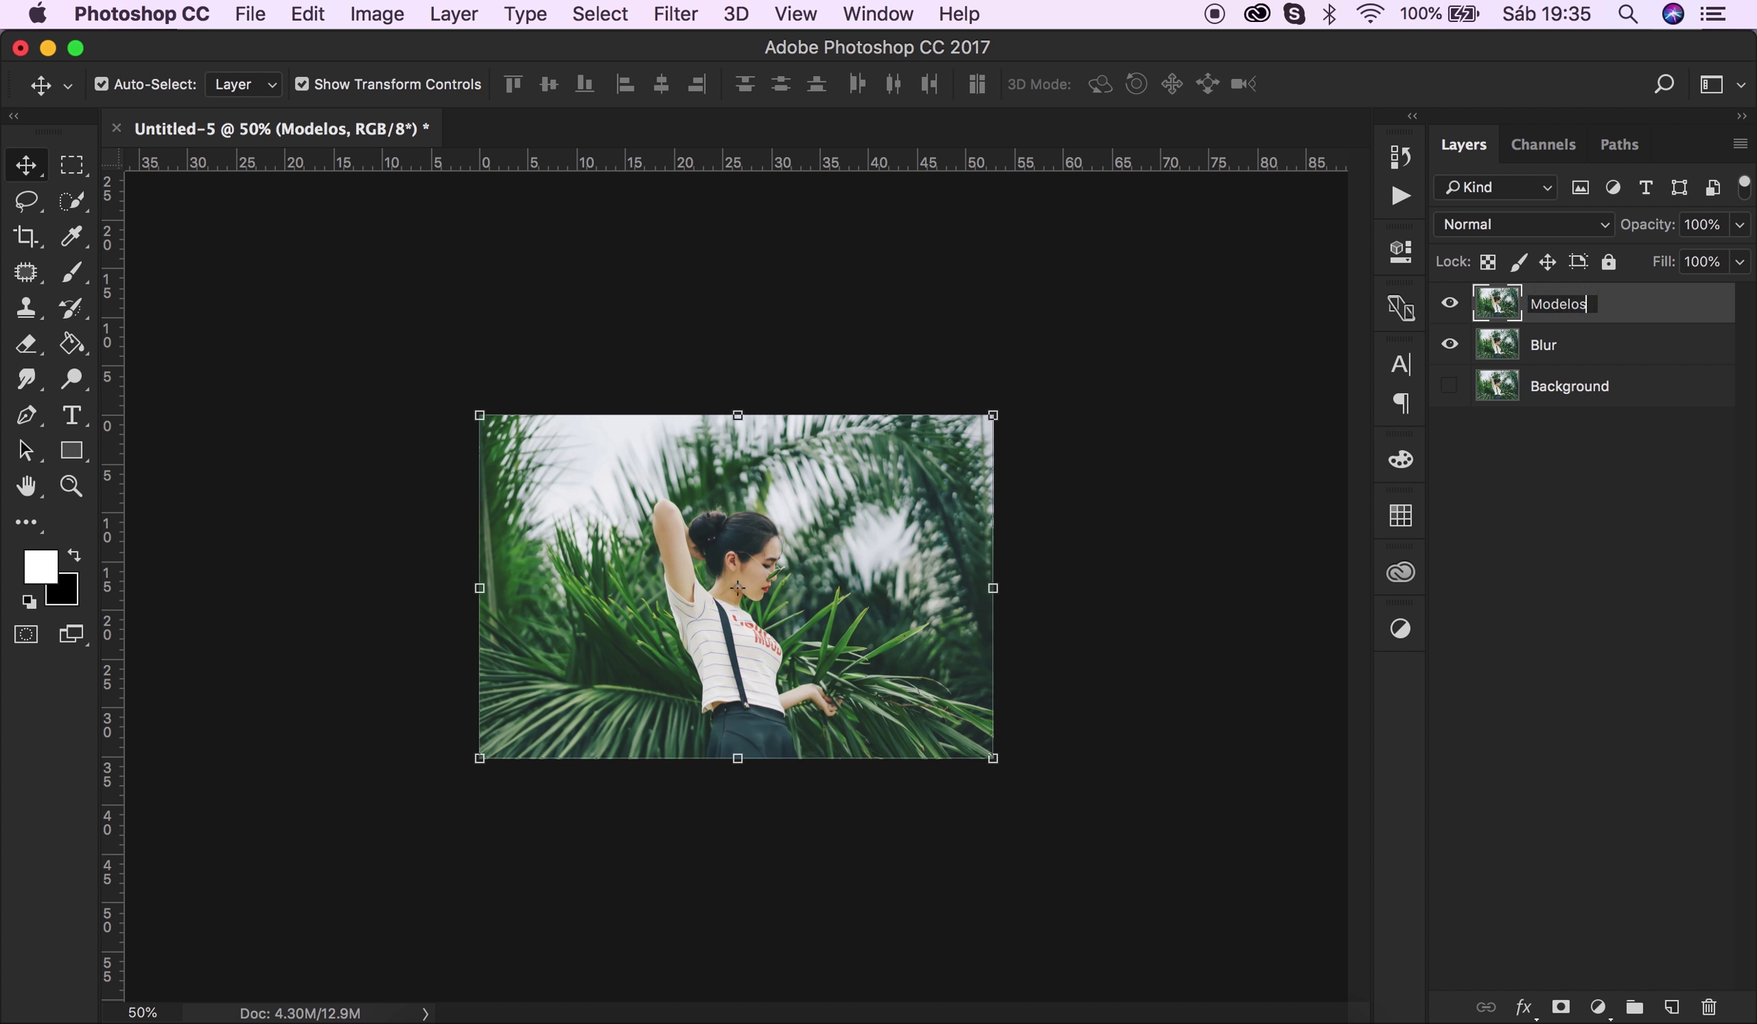
pyautogui.press('BackSpace')
pyautogui.press('Return')
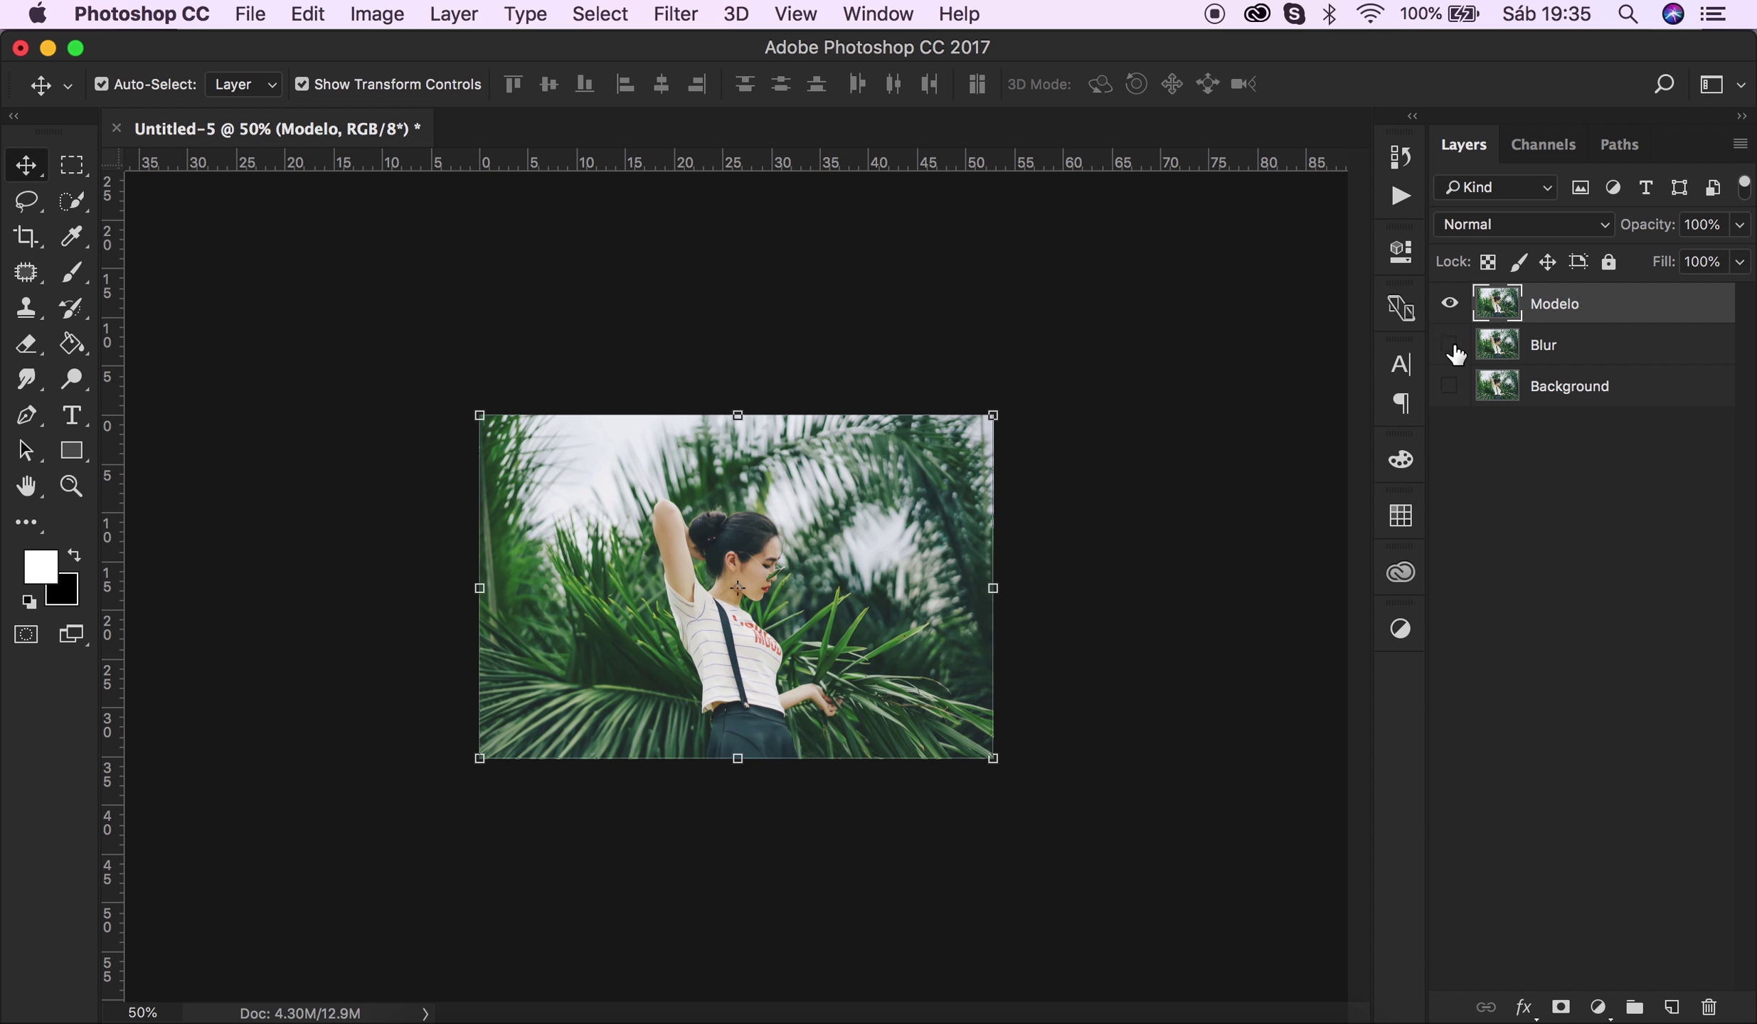
# Zoom in and quick-select the model's skirt, shirt, raised arm, head and hair bun.
pyautogui.press('z')
pyautogui.click(718, 597)
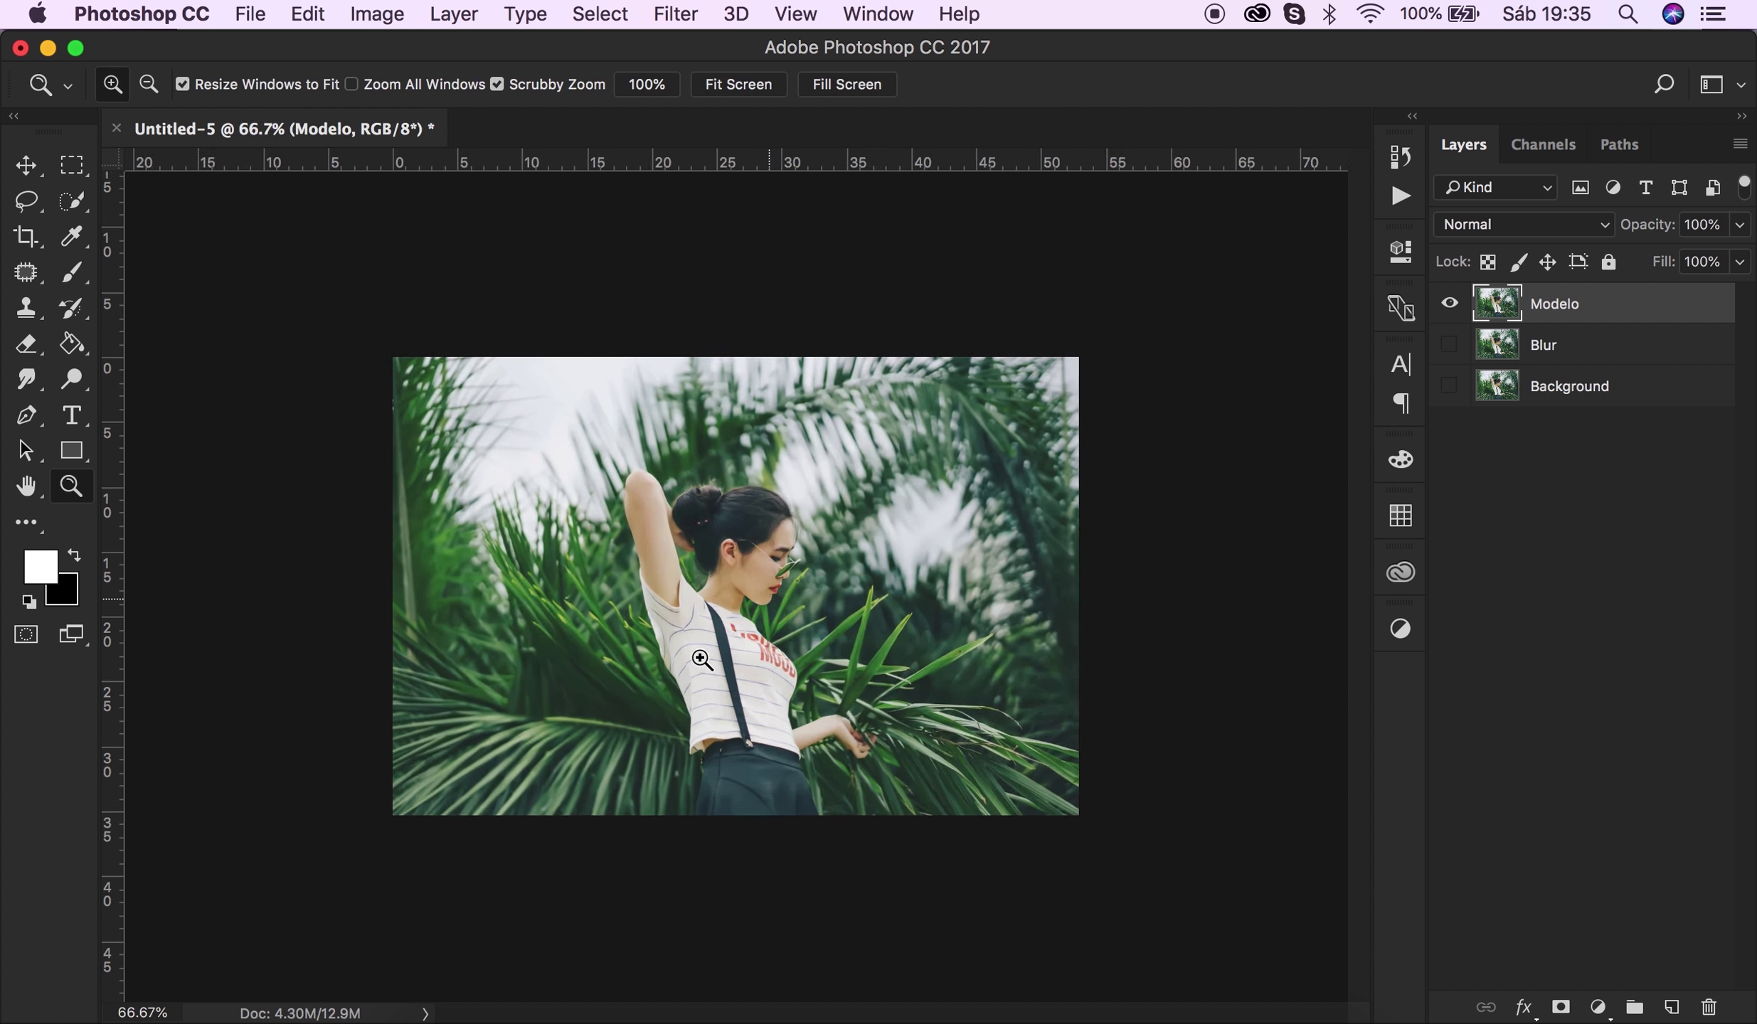
pyautogui.click(700, 660)
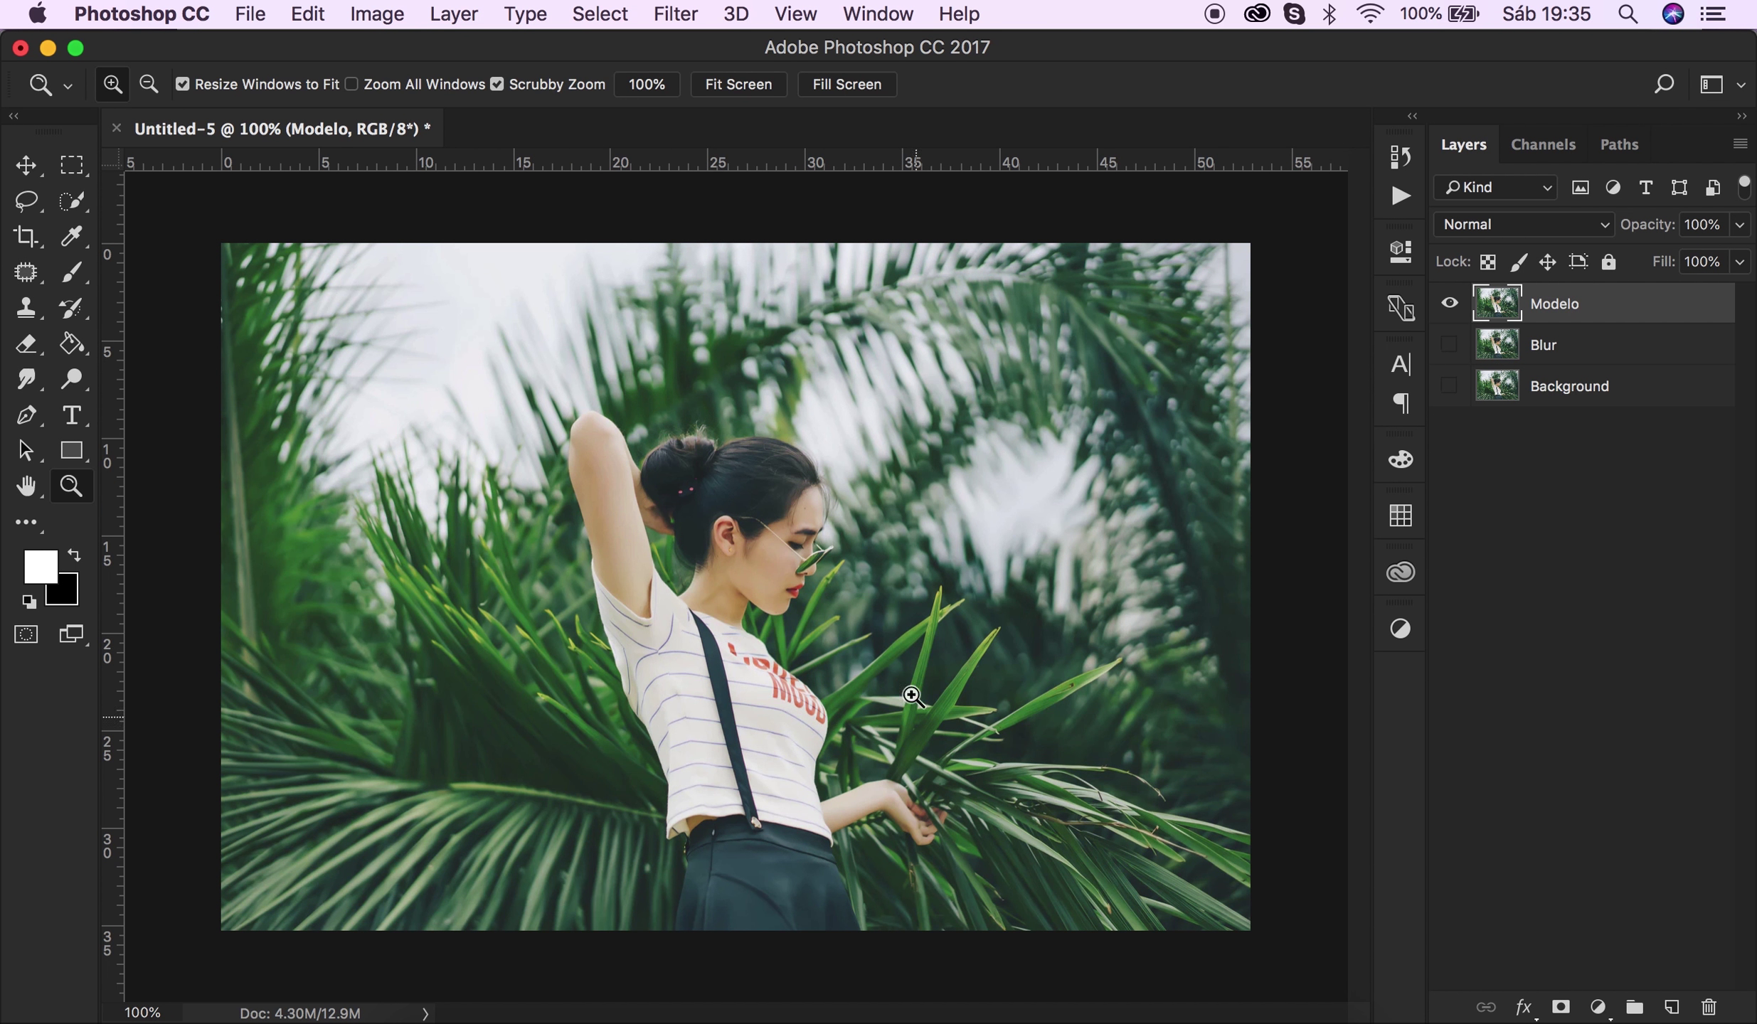
pyautogui.click(734, 654)
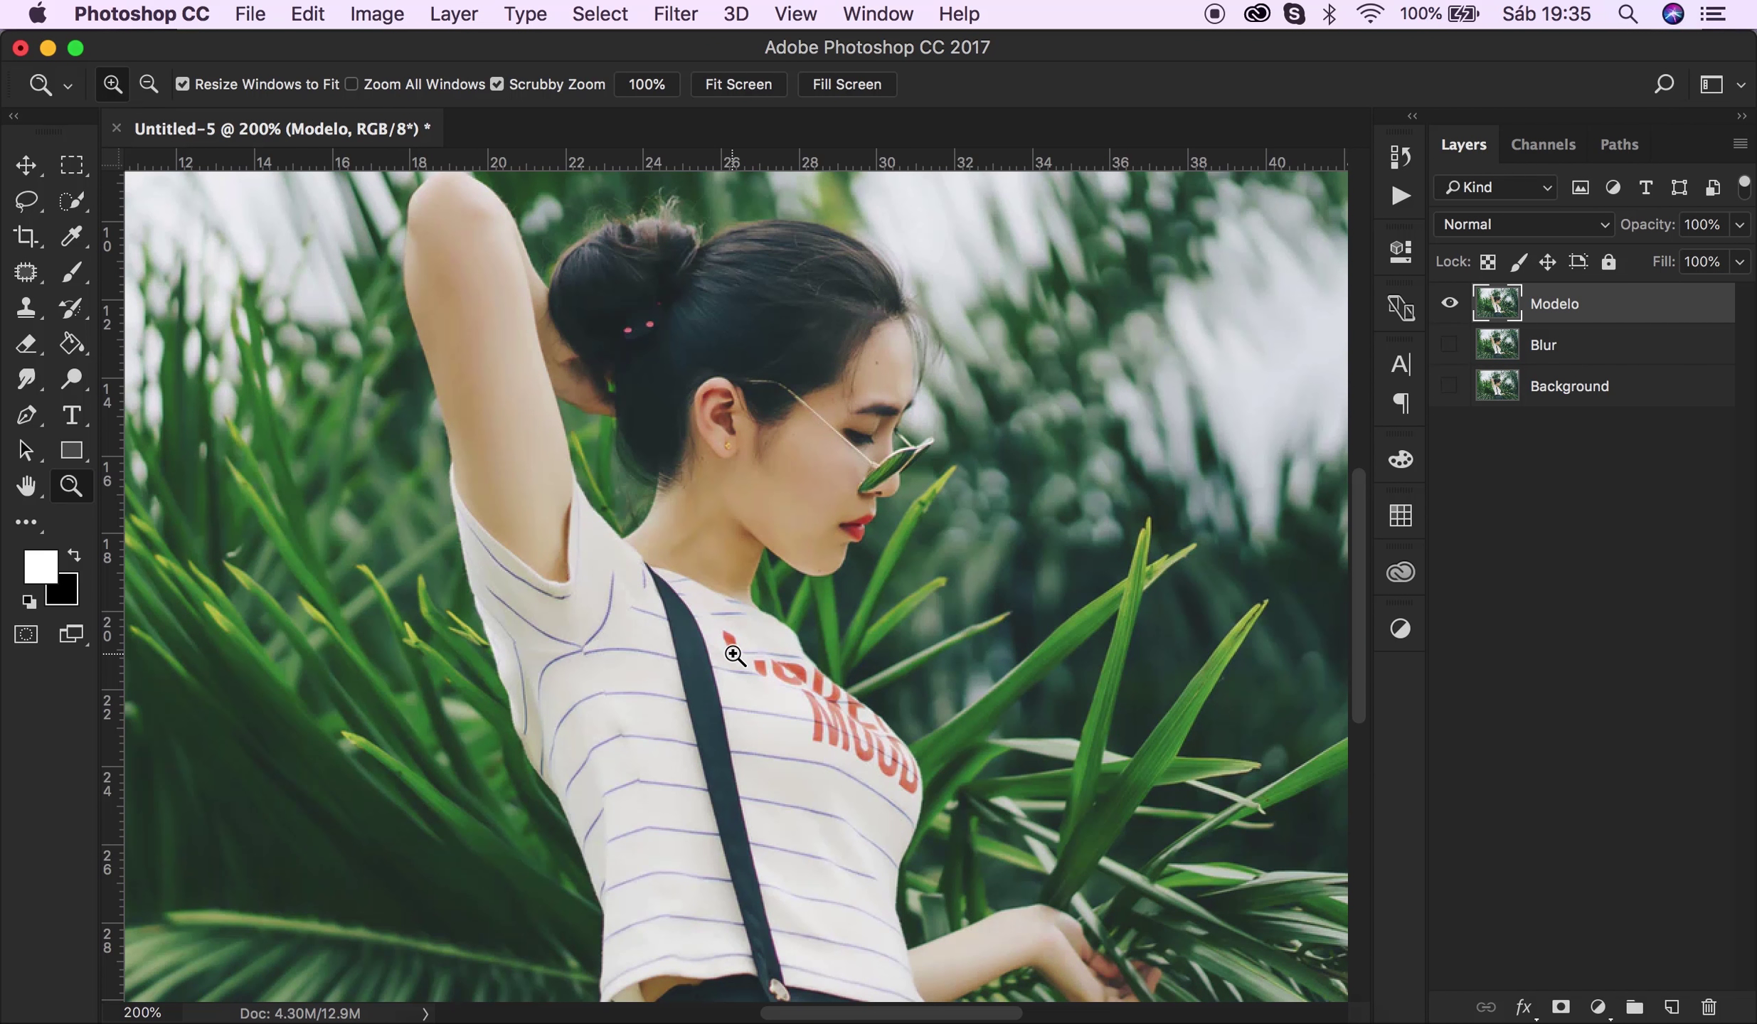
pyautogui.moveTo(734, 654); pyautogui.dragTo(715, 639)
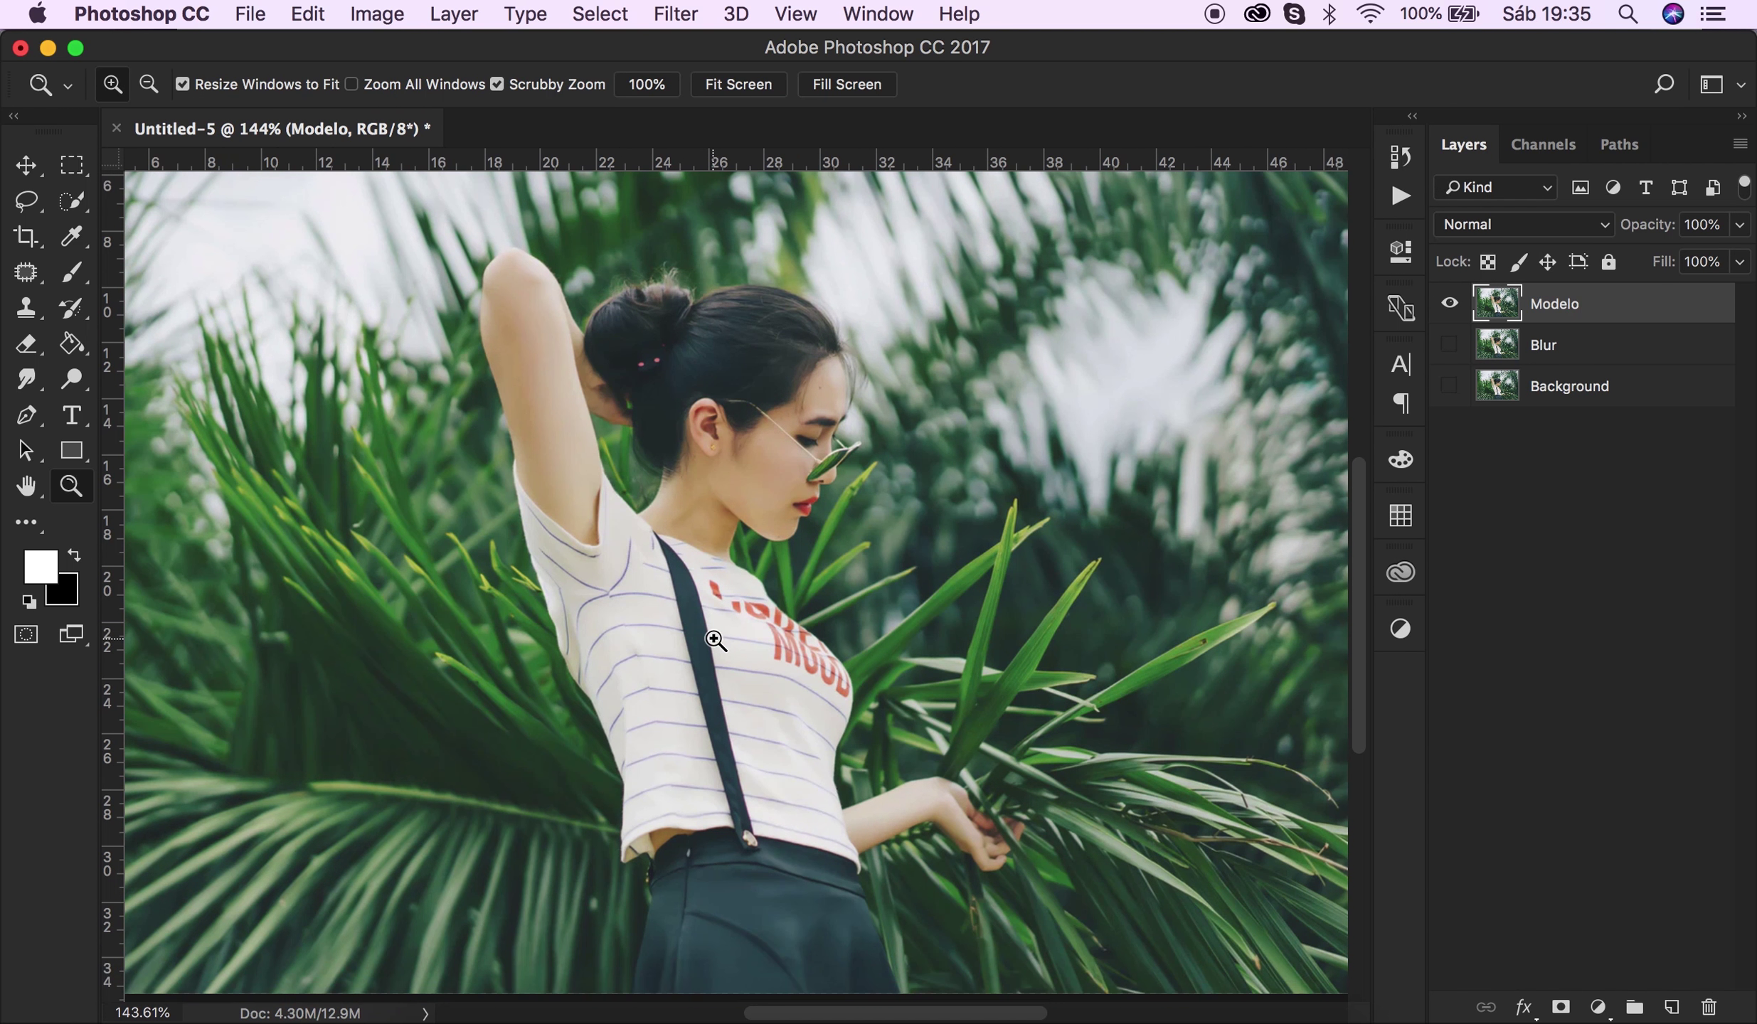
pyautogui.scroll(-1, 715, 640)
pyautogui.click(75, 201)
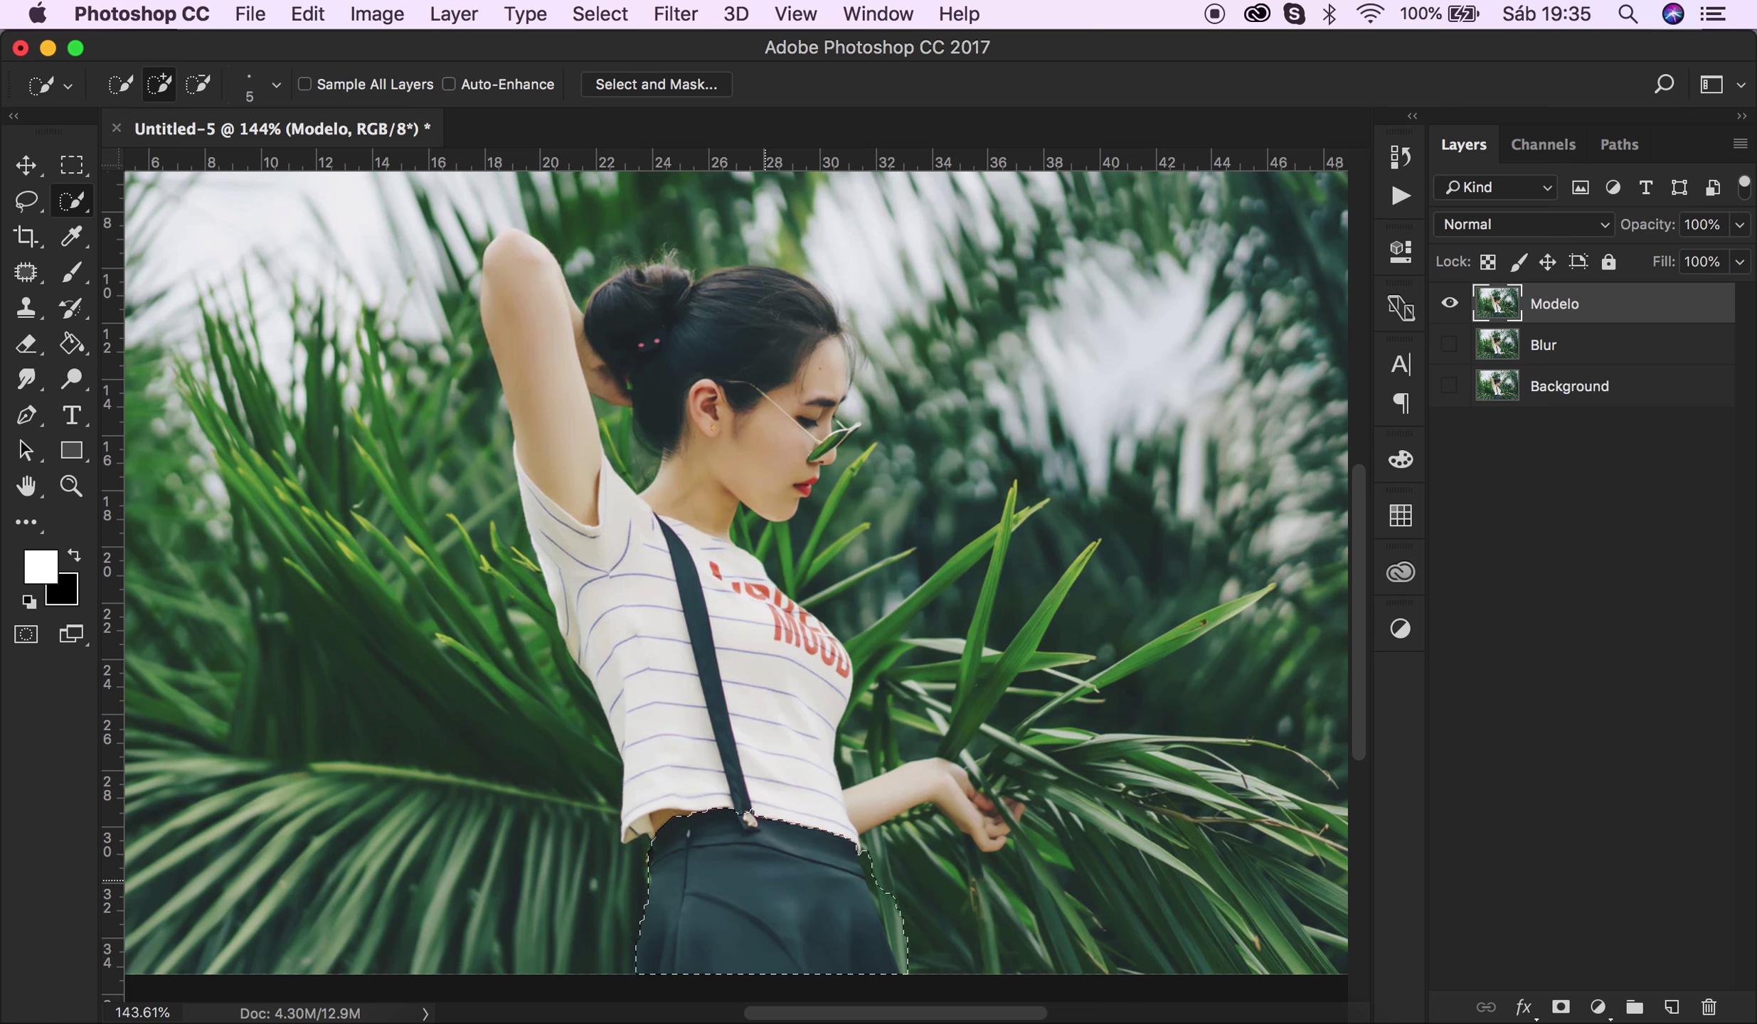
pyautogui.moveTo(765, 880); pyautogui.dragTo(739, 750)
pyautogui.moveTo(669, 818); pyautogui.dragTo(605, 513)
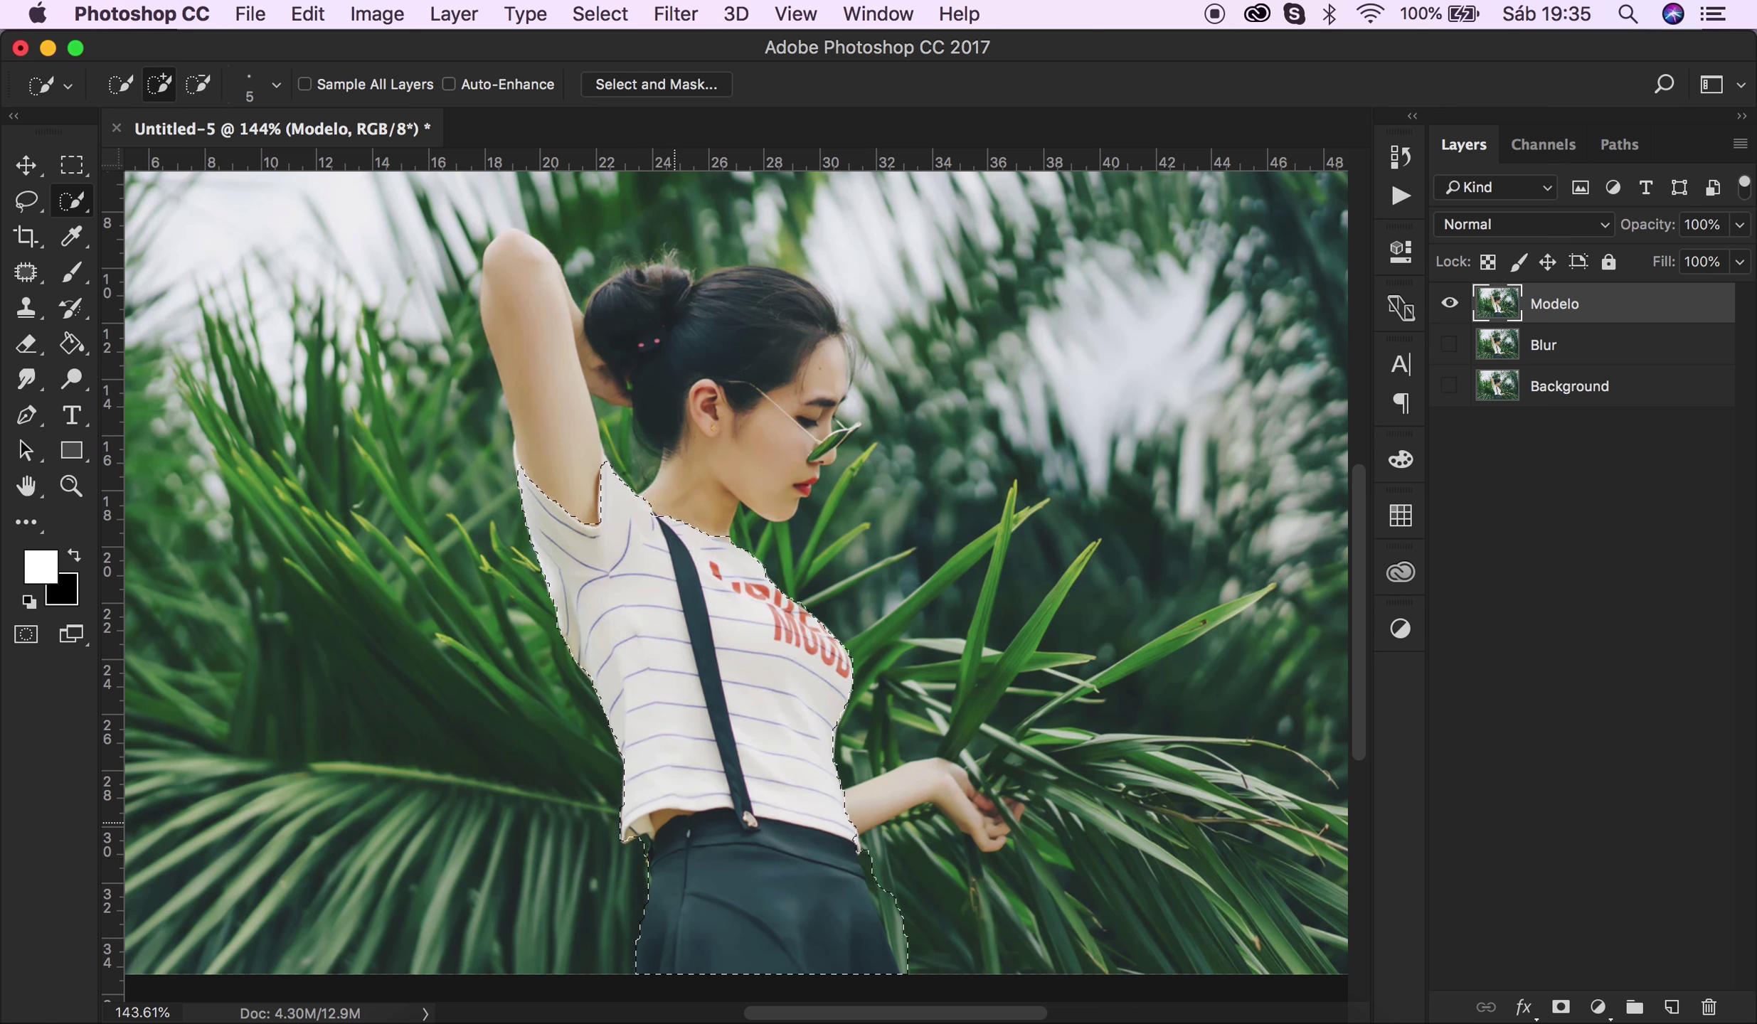
pyautogui.moveTo(630, 633); pyautogui.dragTo(557, 312)
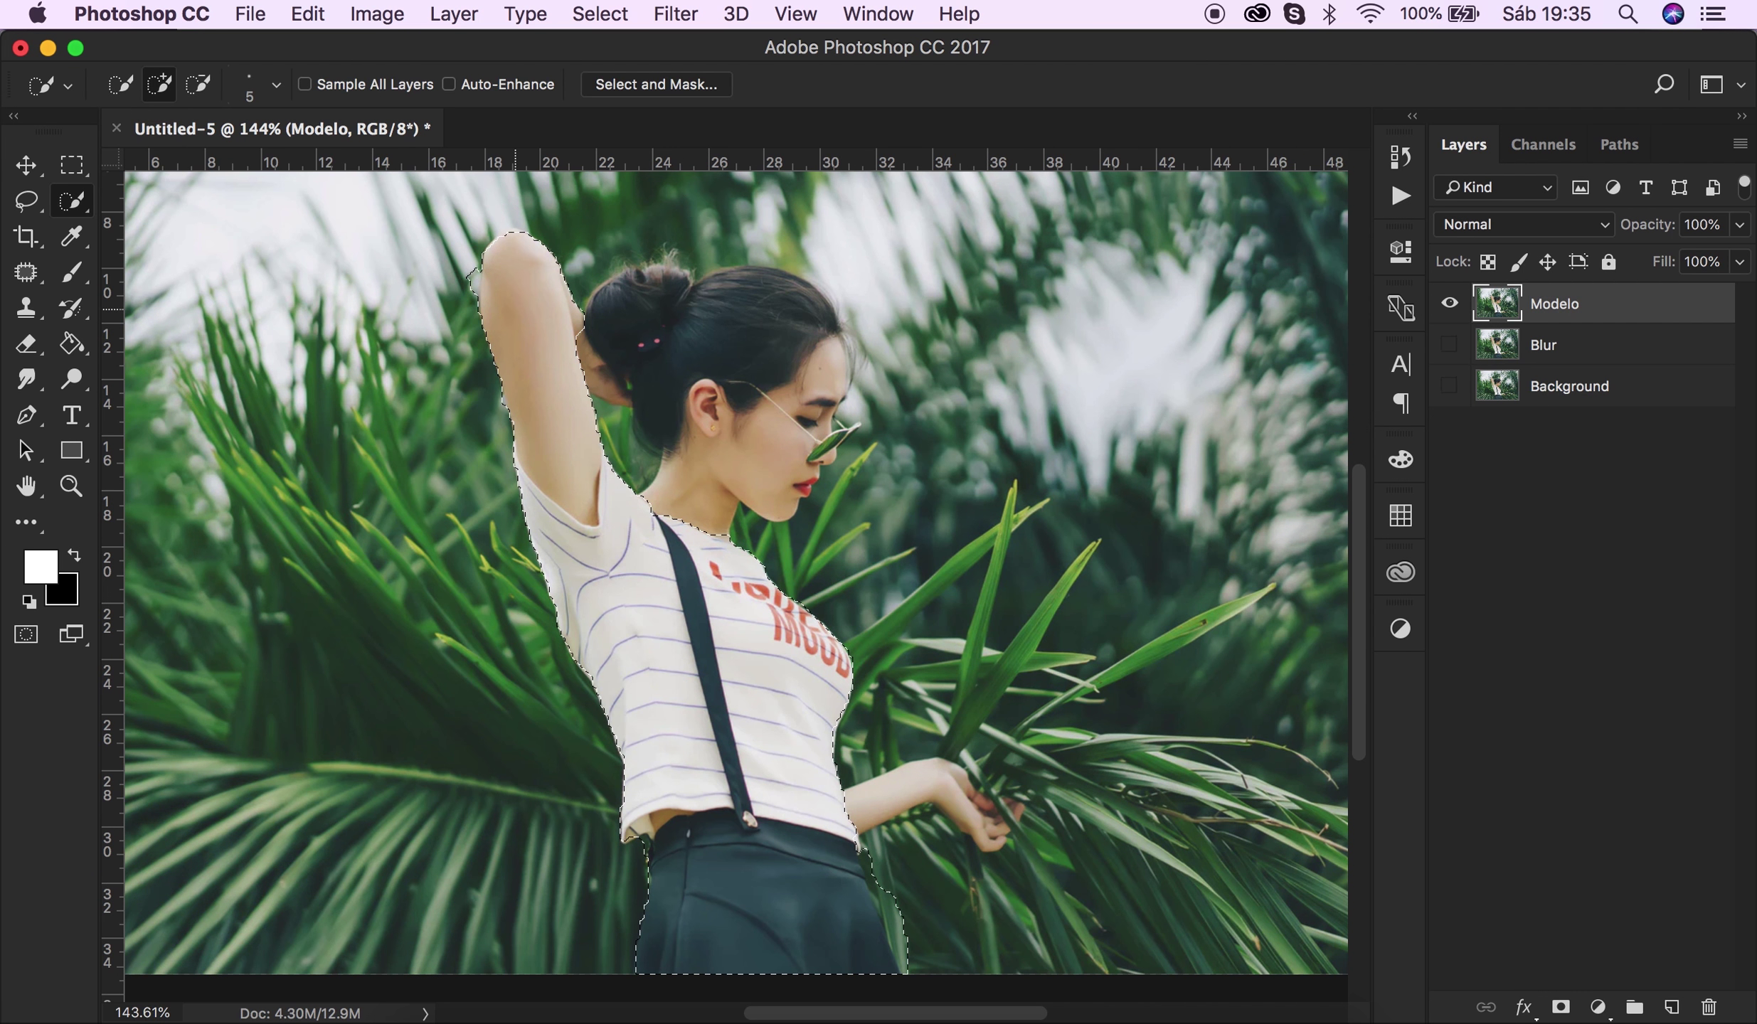
pyautogui.moveTo(557, 311)
pyautogui.mouseDown()
pyautogui.moveTo(672, 372)
pyautogui.moveTo(725, 444)
pyautogui.mouseUp()
# Add the face, sunglasses, forearm, hand and fingers to the selection.
pyautogui.click(834, 485)
pyautogui.click(811, 413)
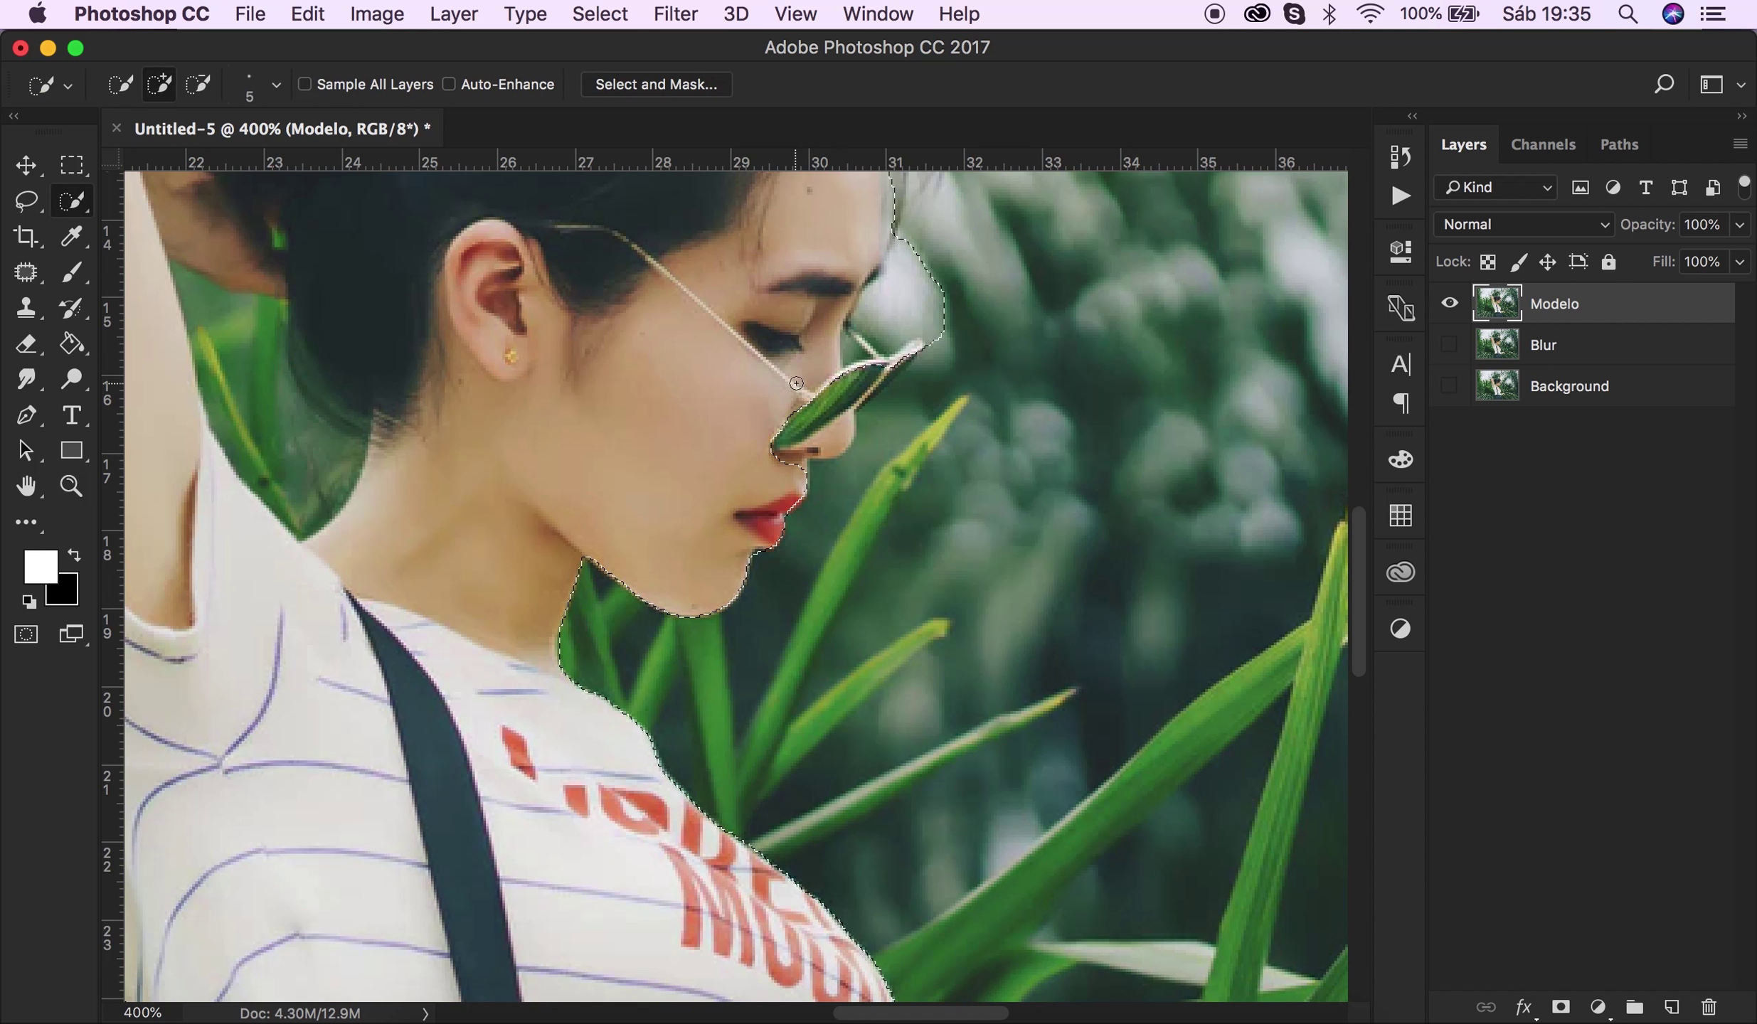
pyautogui.moveTo(796, 383); pyautogui.dragTo(864, 390)
pyautogui.click(886, 373)
pyautogui.scroll(-2, 789, 529)
pyautogui.scroll(-5, 790, 528)
pyautogui.scroll(-5, 789, 528)
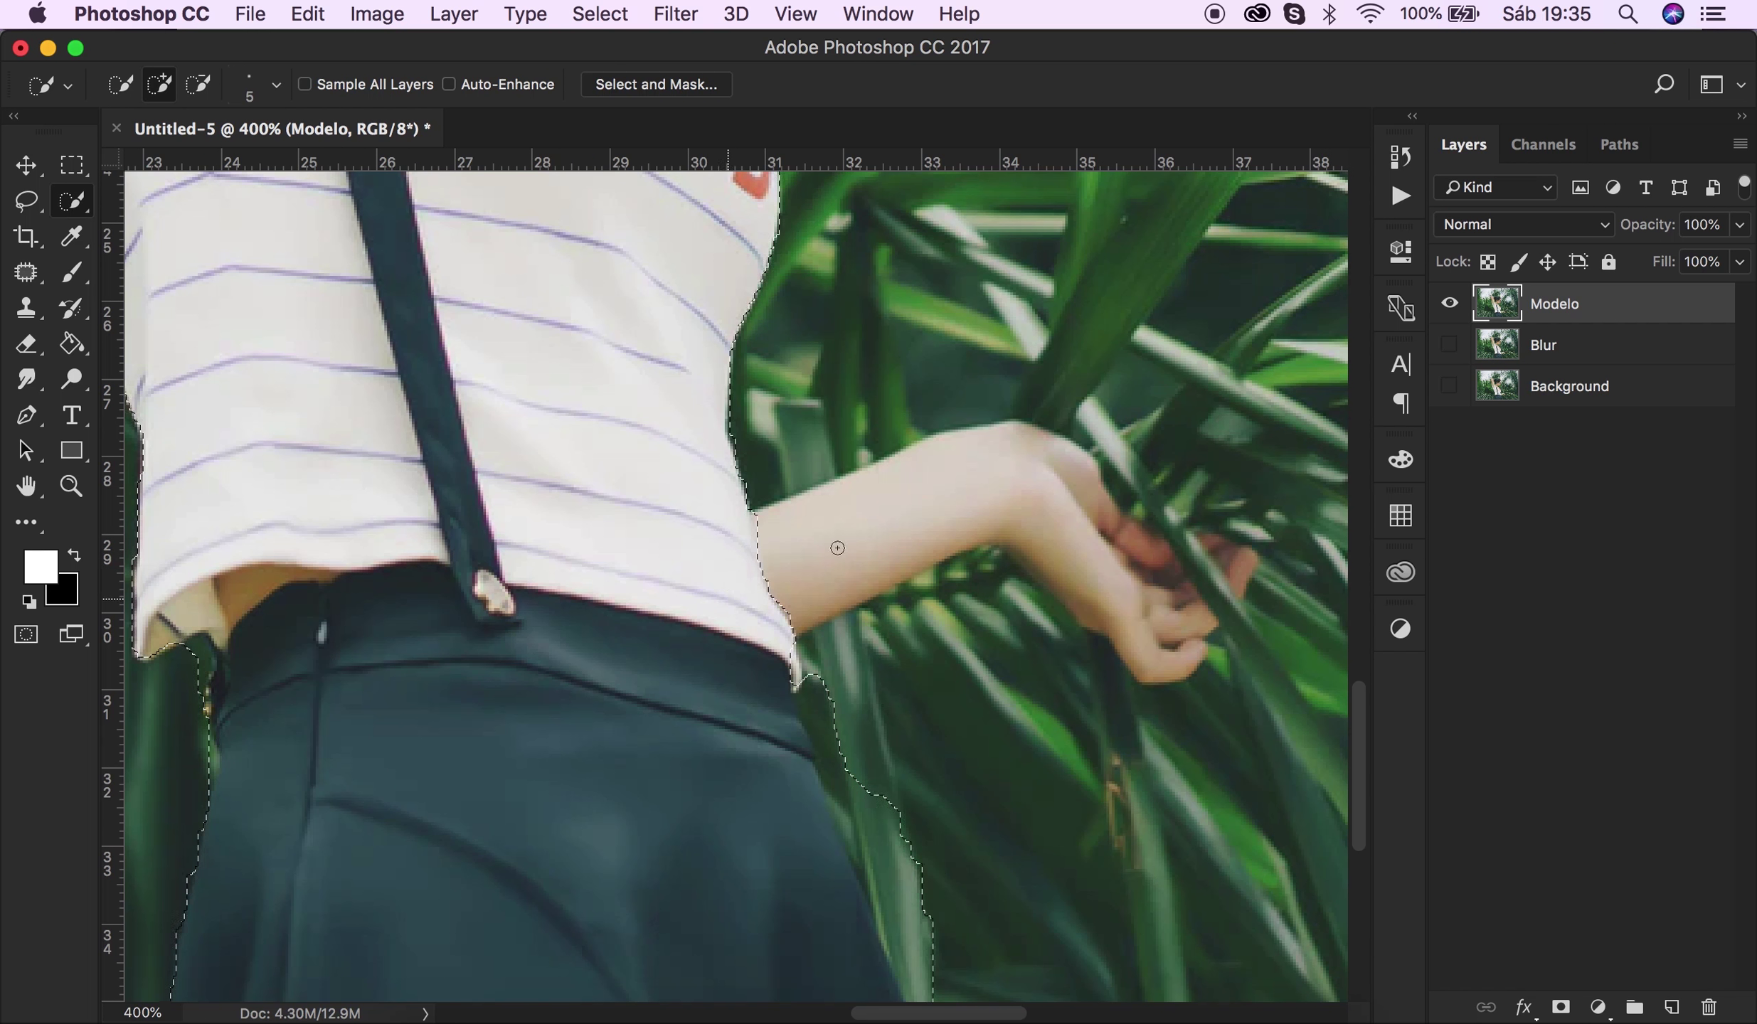
pyautogui.click(937, 516)
pyautogui.click(1198, 585)
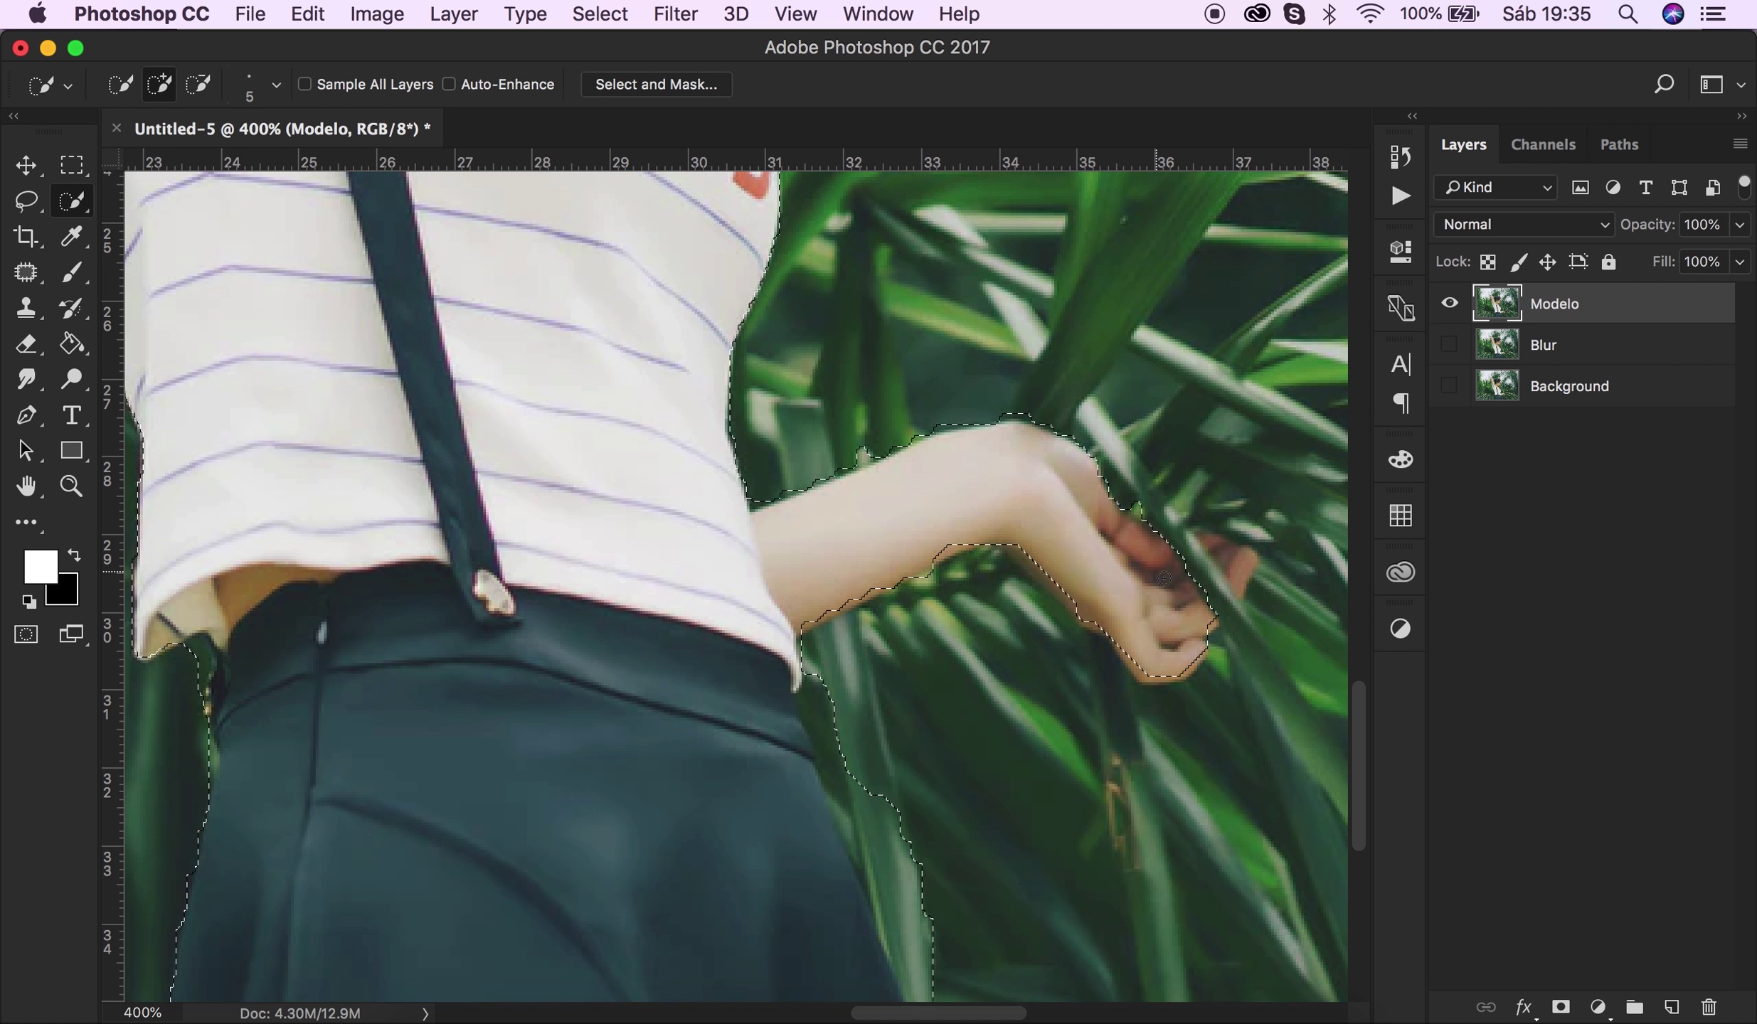
pyautogui.click(1210, 569)
pyautogui.scroll(-3, 1067, 676)
pyautogui.scroll(-2, 960, 711)
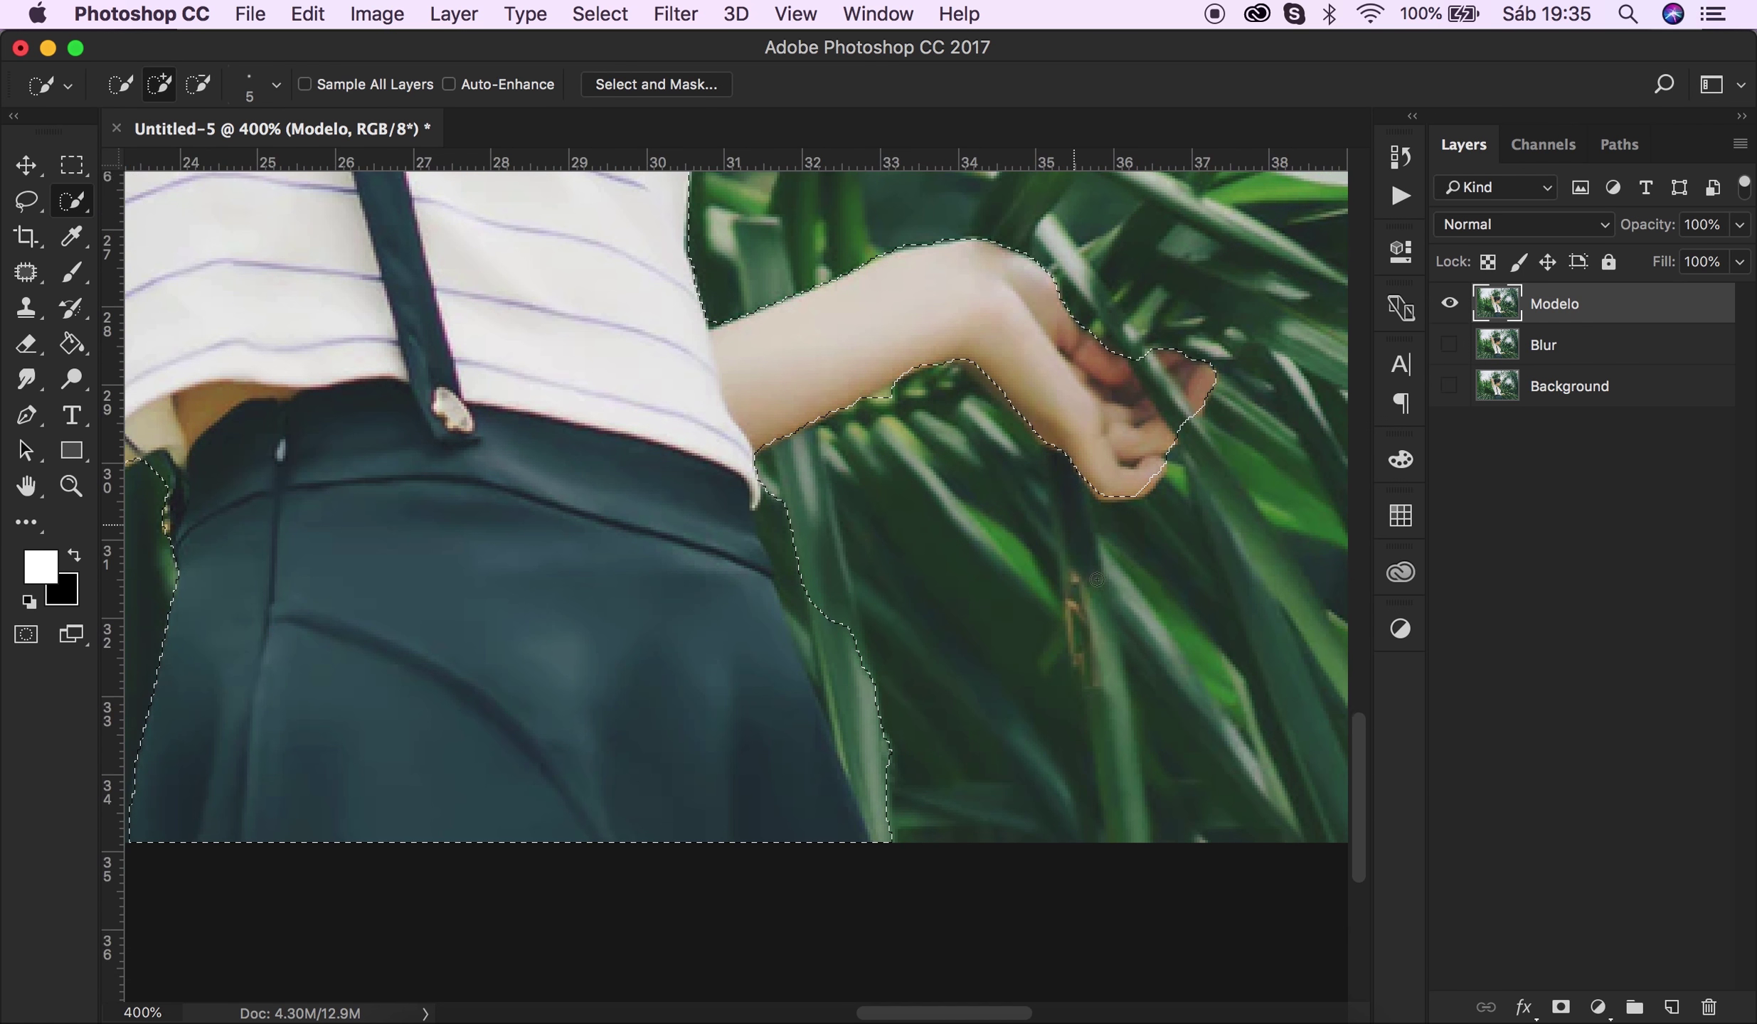
pyautogui.hscroll(-2, 887, 761)
pyautogui.hscroll(-3, 887, 762)
pyautogui.hscroll(1, 882, 761)
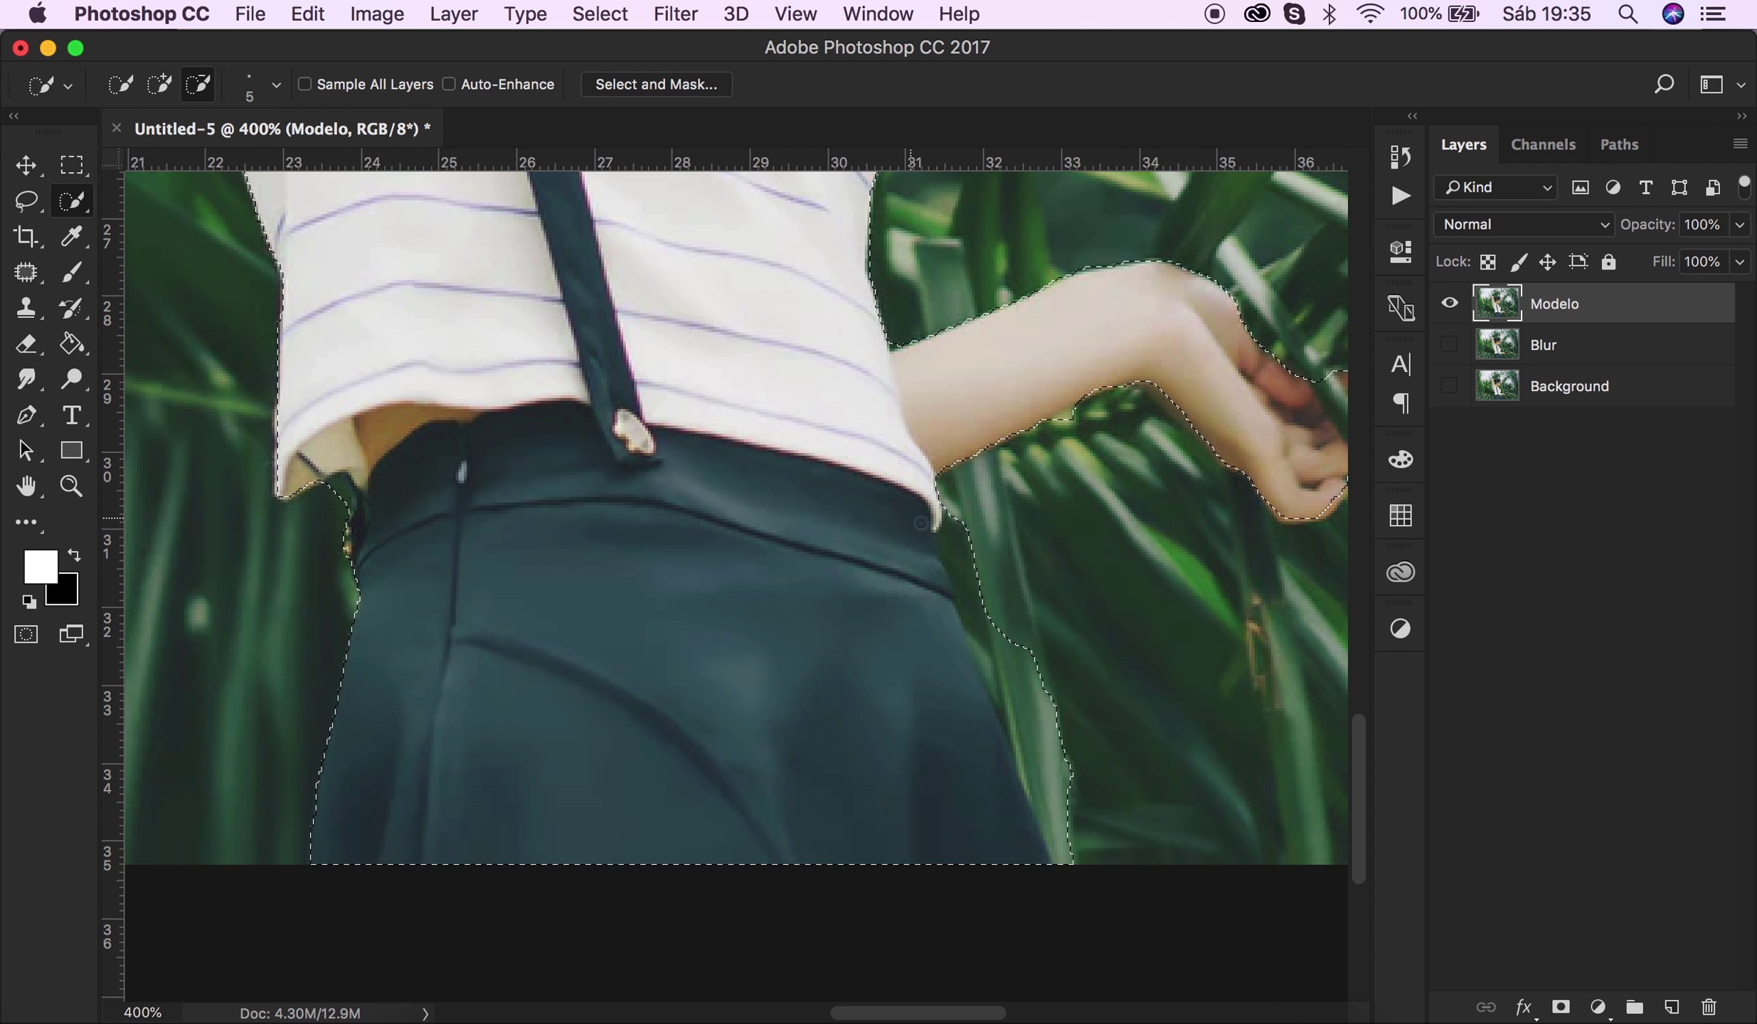
# Subtract the green background from the selection at the right hip and near the head.
pyautogui.press('alt')
pyautogui.moveTo(965, 516); pyautogui.dragTo(1046, 766)
pyautogui.scroll(2, 993, 612)
pyautogui.scroll(5, 998, 634)
pyautogui.scroll(8, 1001, 642)
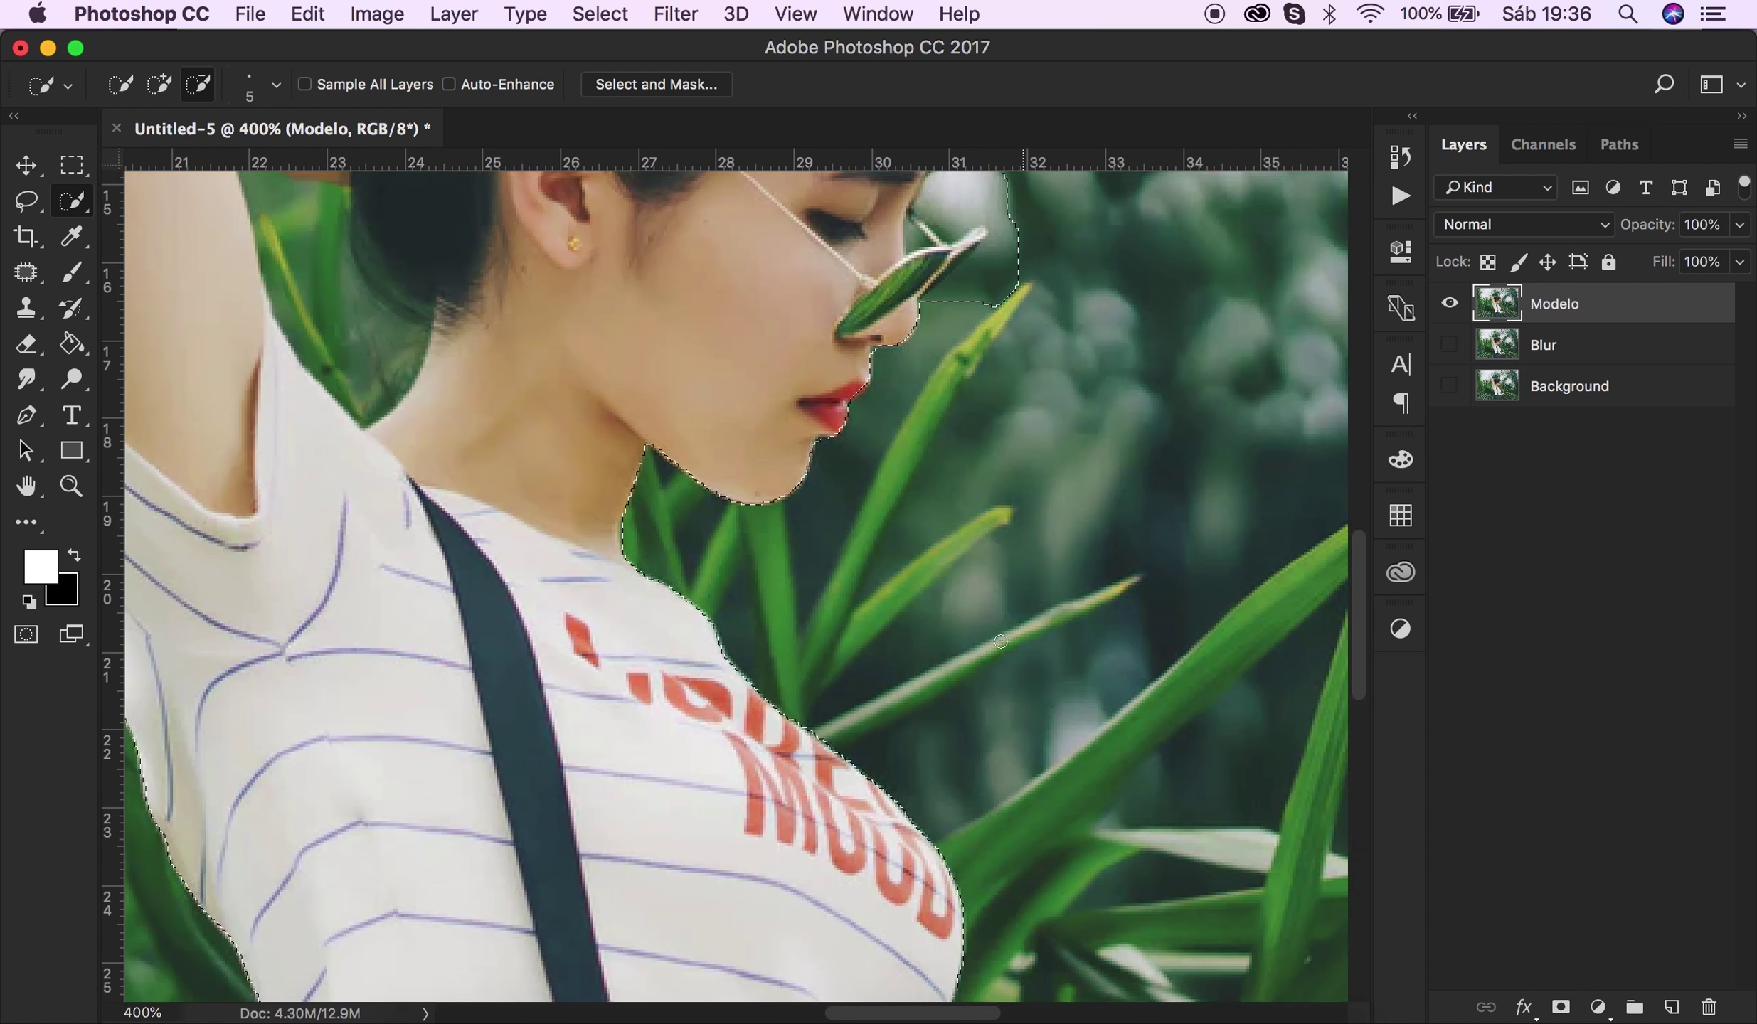
pyautogui.scroll(1, 960, 350)
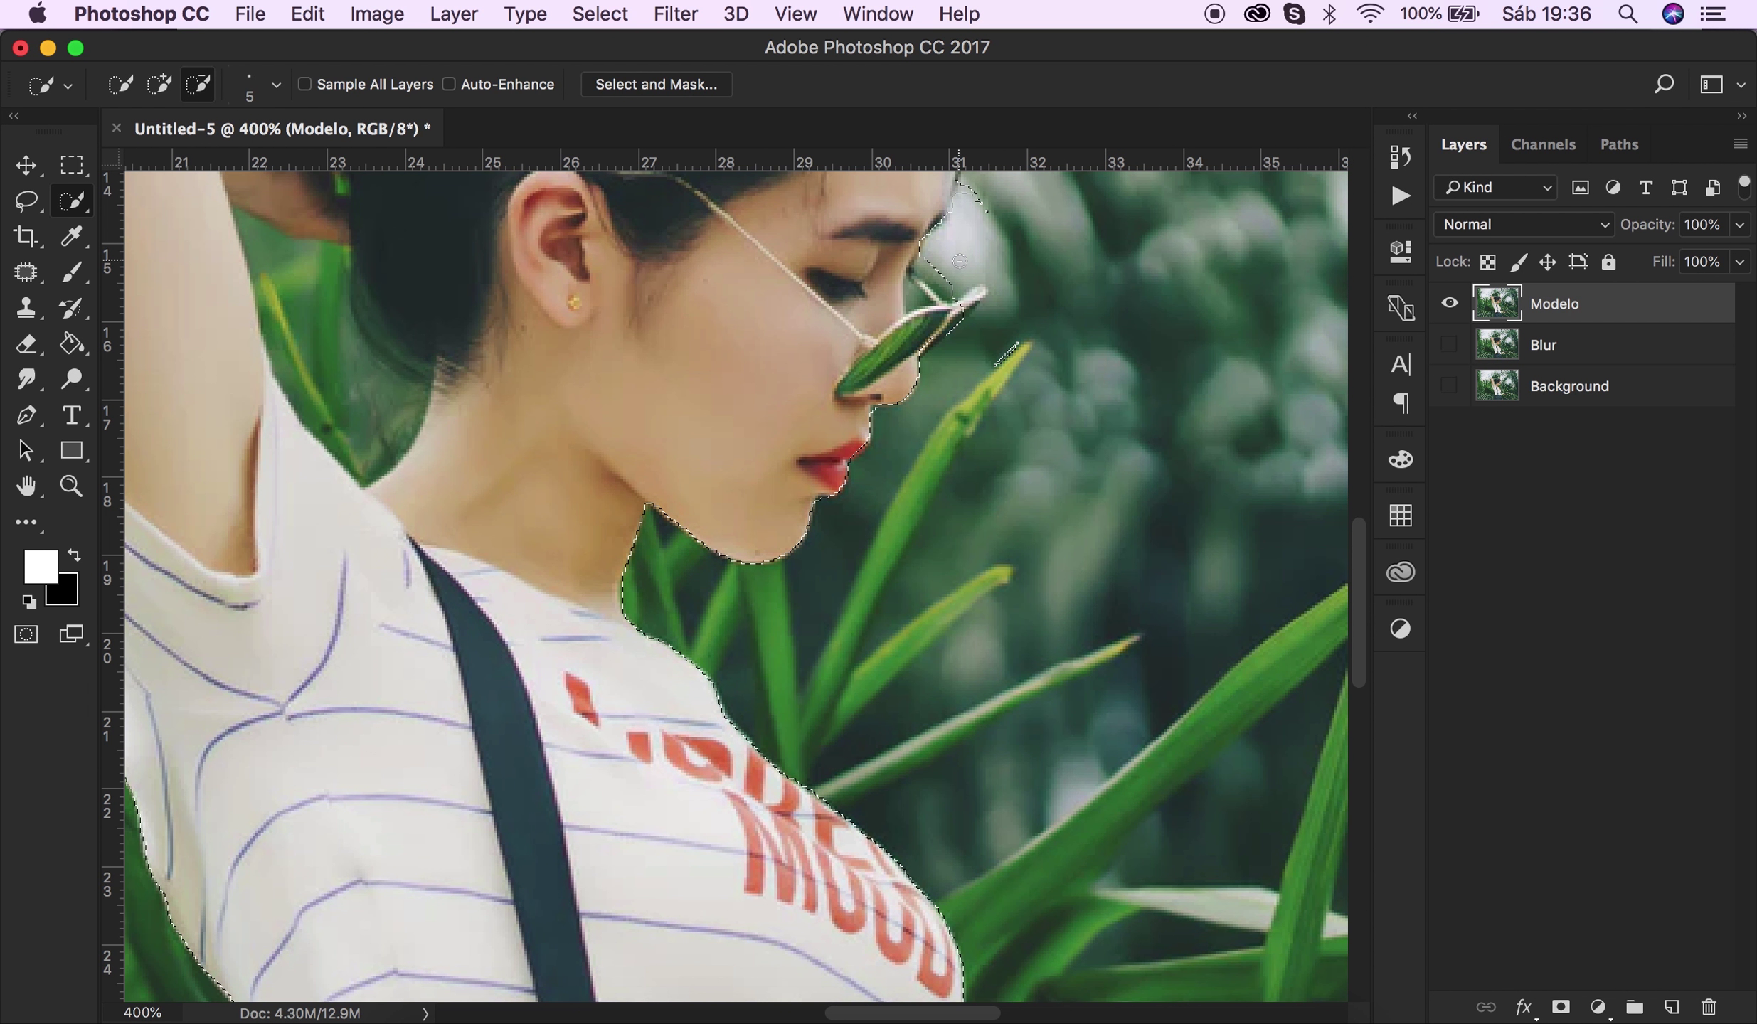
pyautogui.moveTo(961, 254)
pyautogui.mouseDown()
pyautogui.moveTo(966, 199)
pyautogui.moveTo(933, 268)
pyautogui.mouseUp()
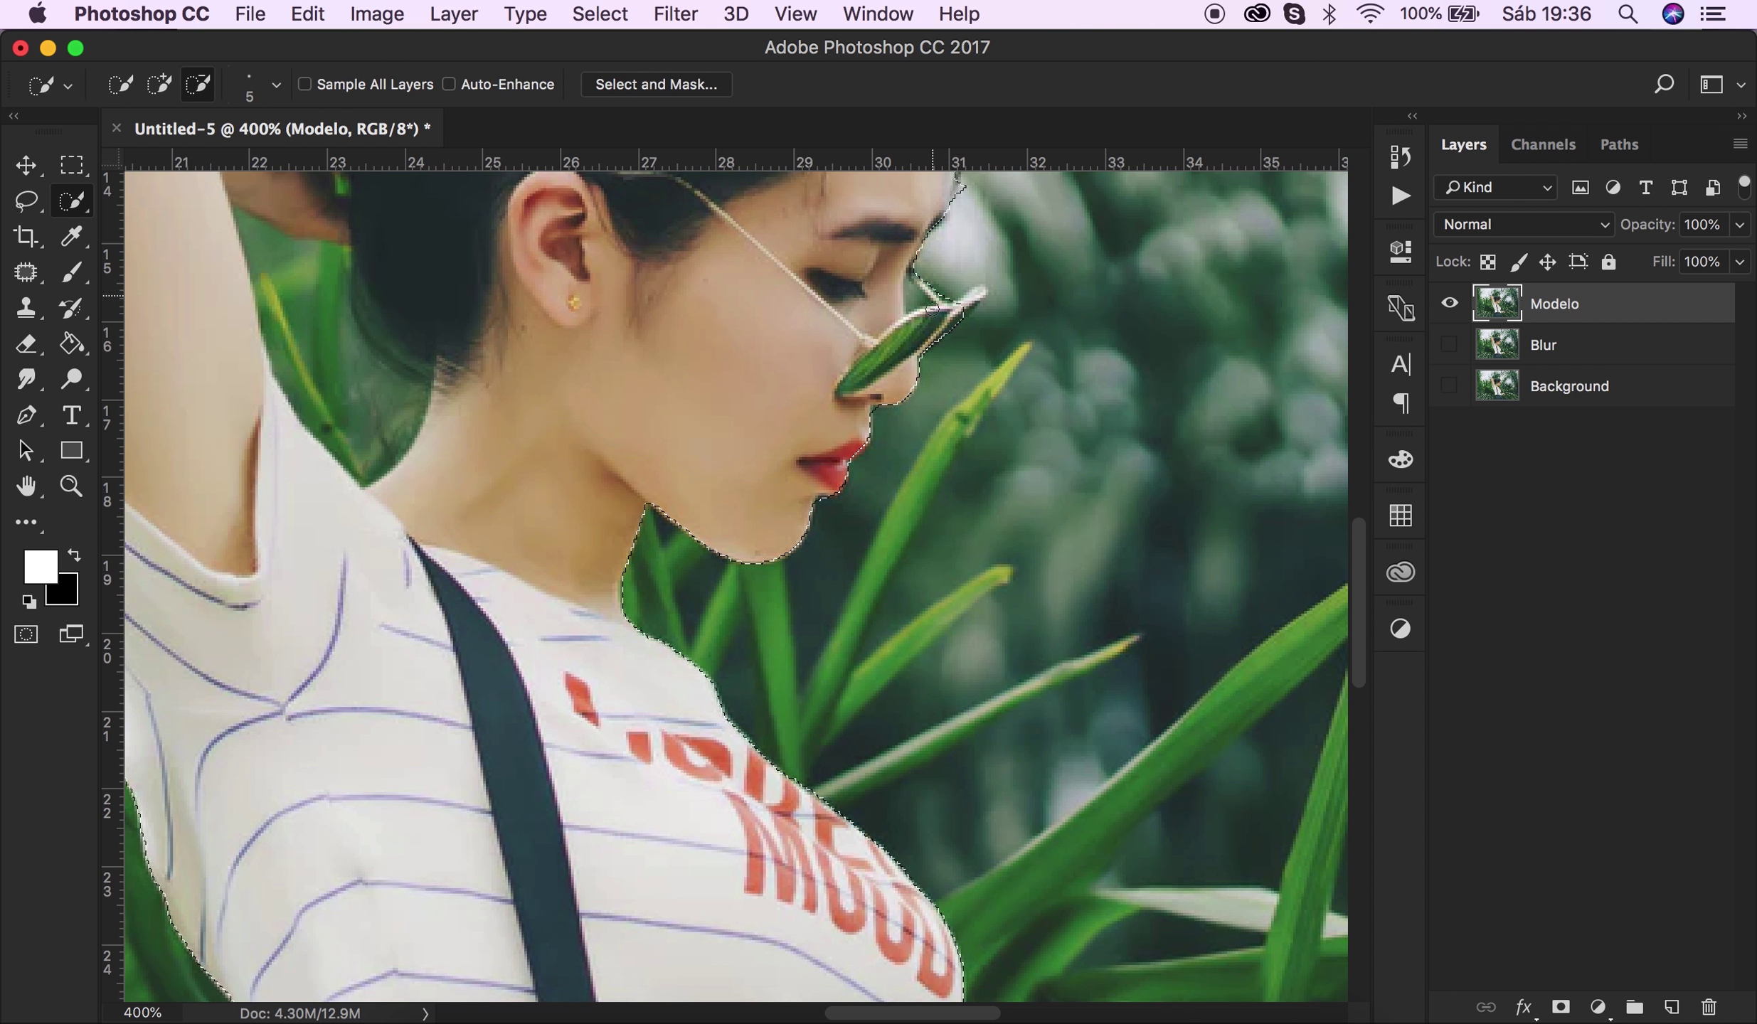
# Add the forehead edge back and refine the selection around the hair top and bun.
pyautogui.click(170, 84)
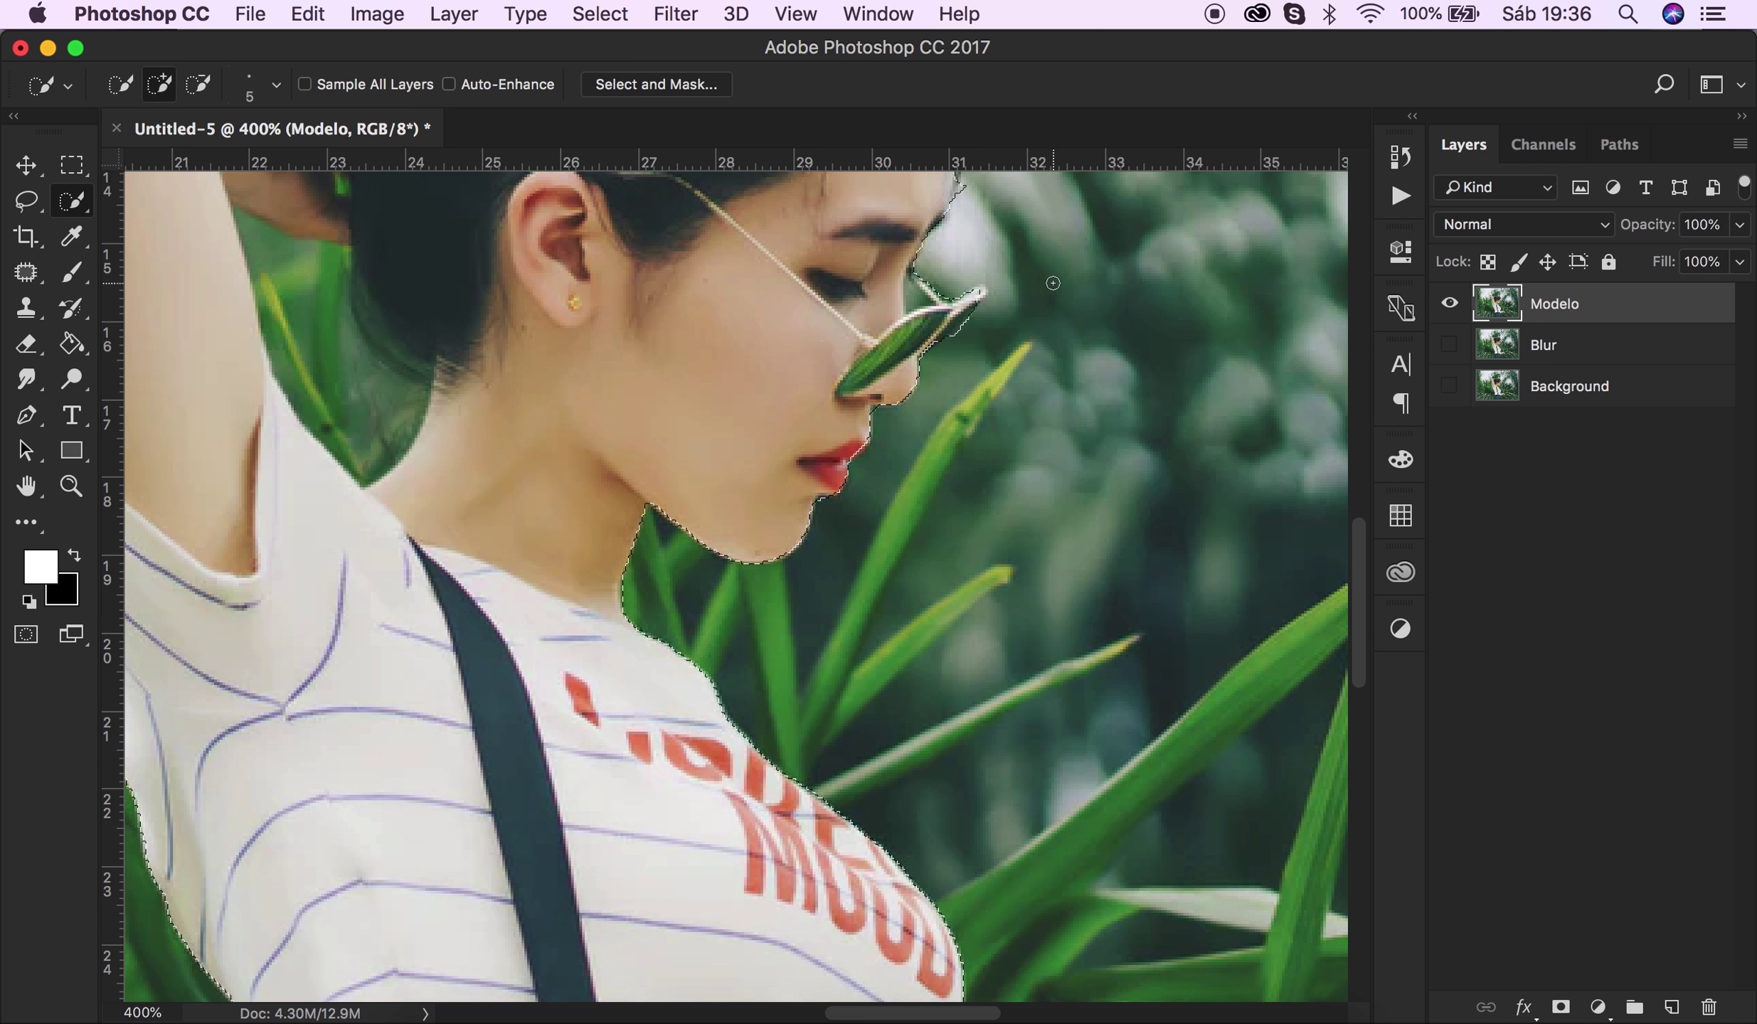
pyautogui.scroll(5, 996, 327)
pyautogui.scroll(5, 1025, 345)
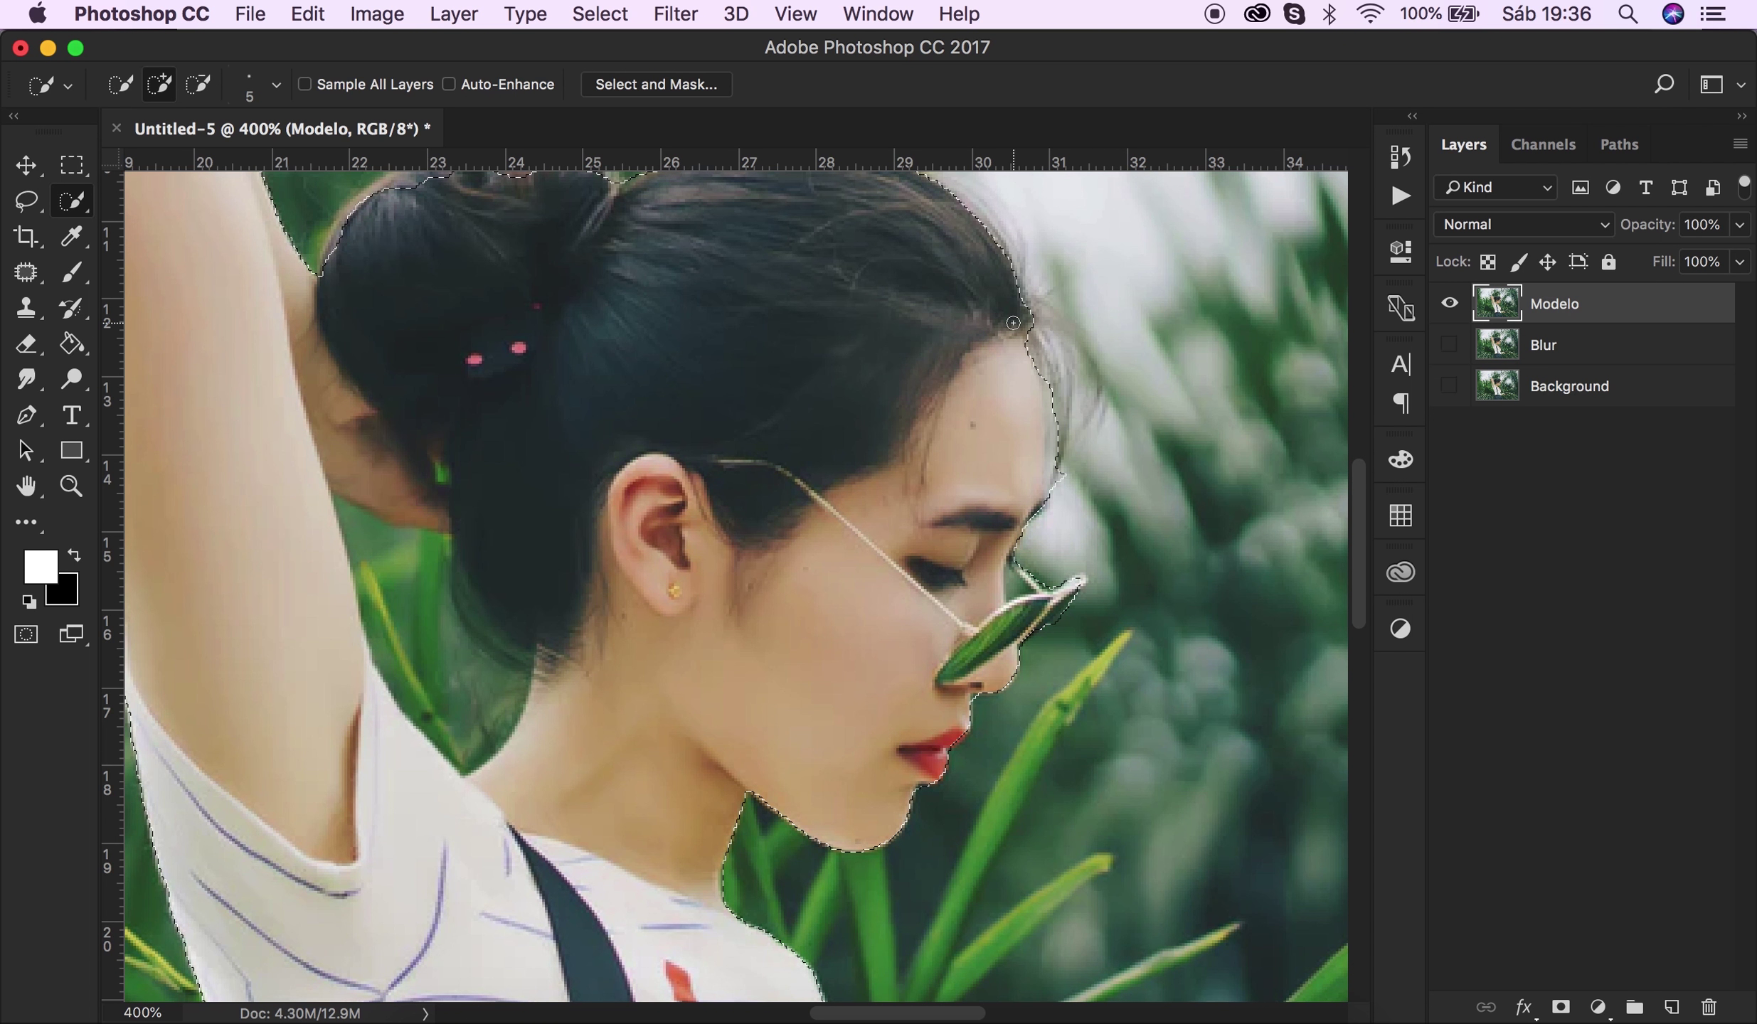
pyautogui.moveTo(1037, 351); pyautogui.dragTo(1087, 416)
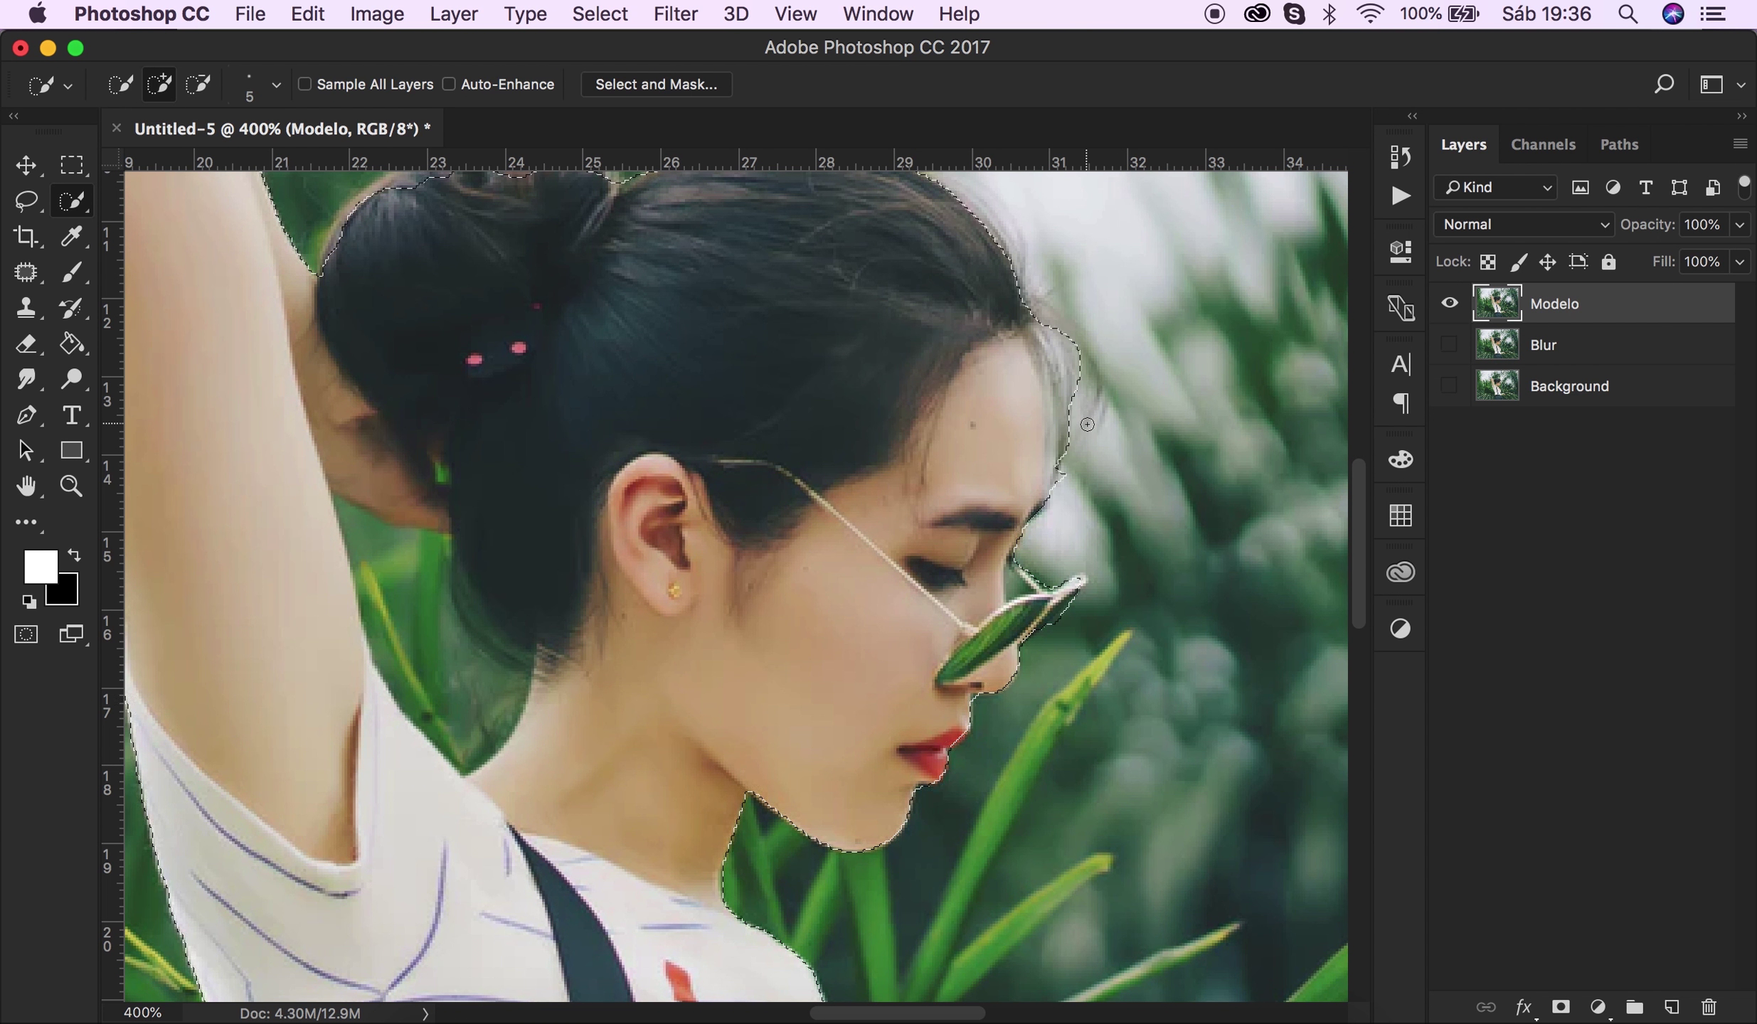
pyautogui.scroll(4, 925, 355)
pyautogui.hscroll(-2, 925, 356)
pyautogui.moveTo(751, 293)
pyautogui.mouseDown()
pyautogui.moveTo(775, 288)
pyautogui.moveTo(544, 295)
pyautogui.mouseUp()
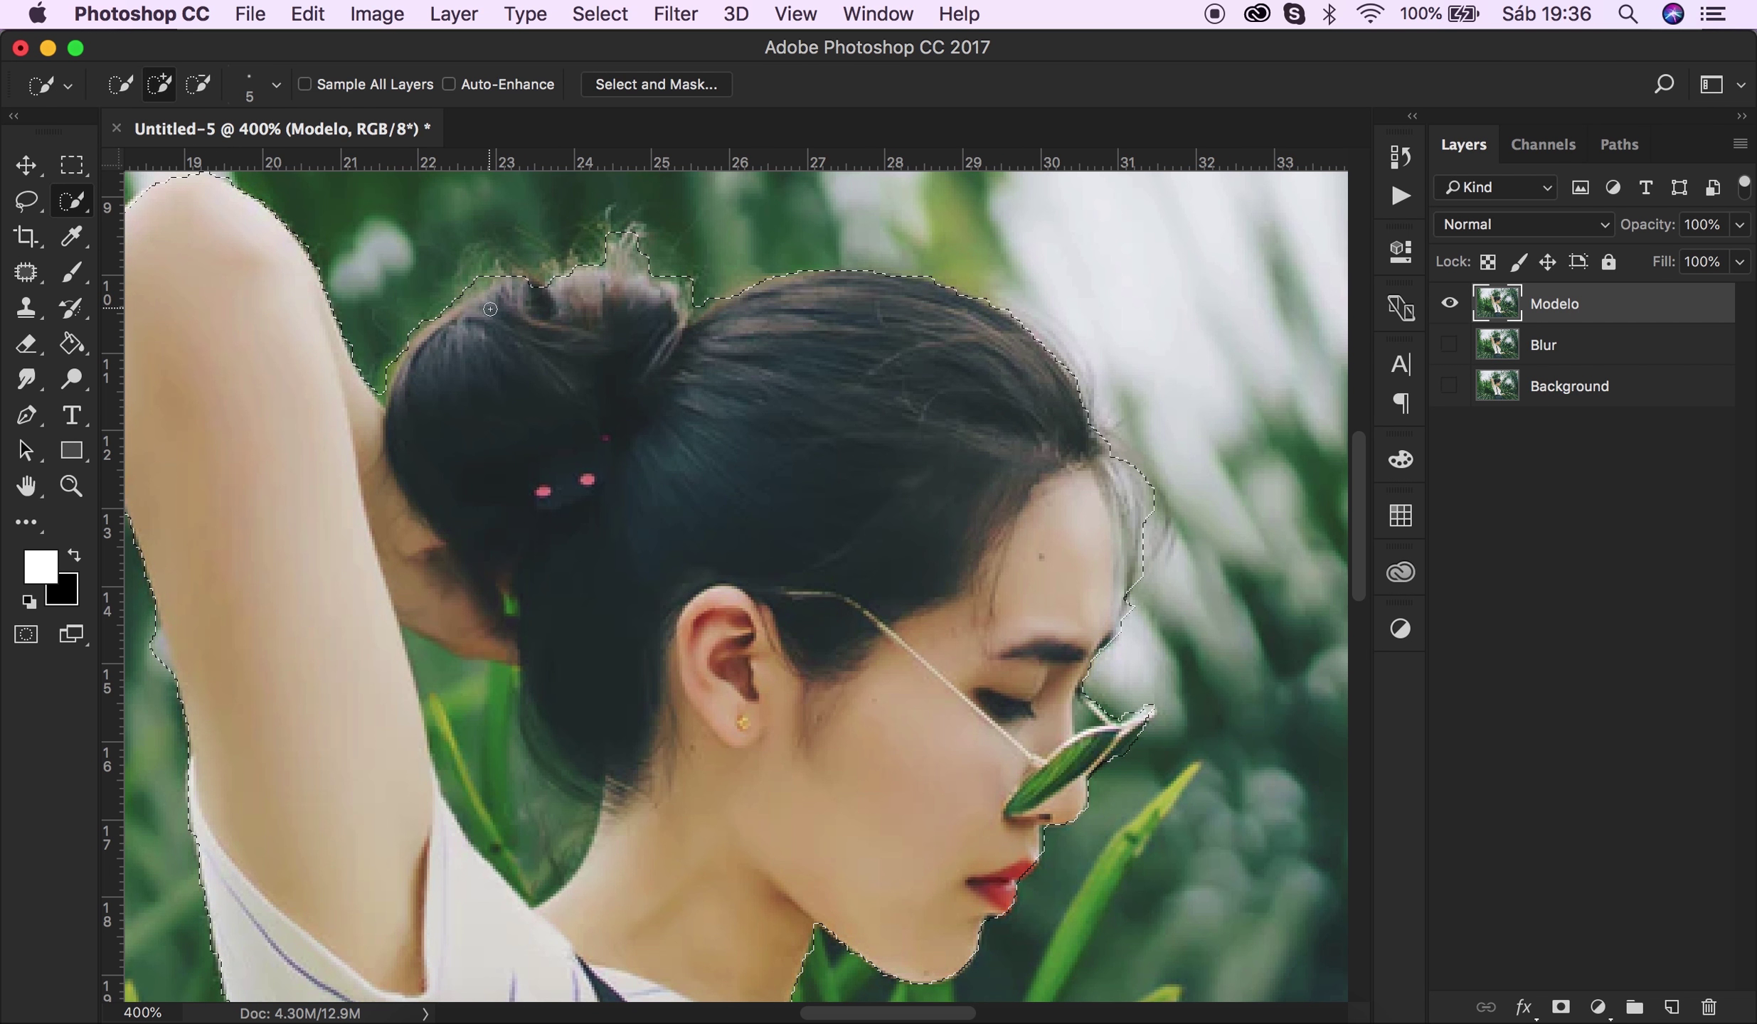
pyautogui.hscroll(-3, 580, 482)
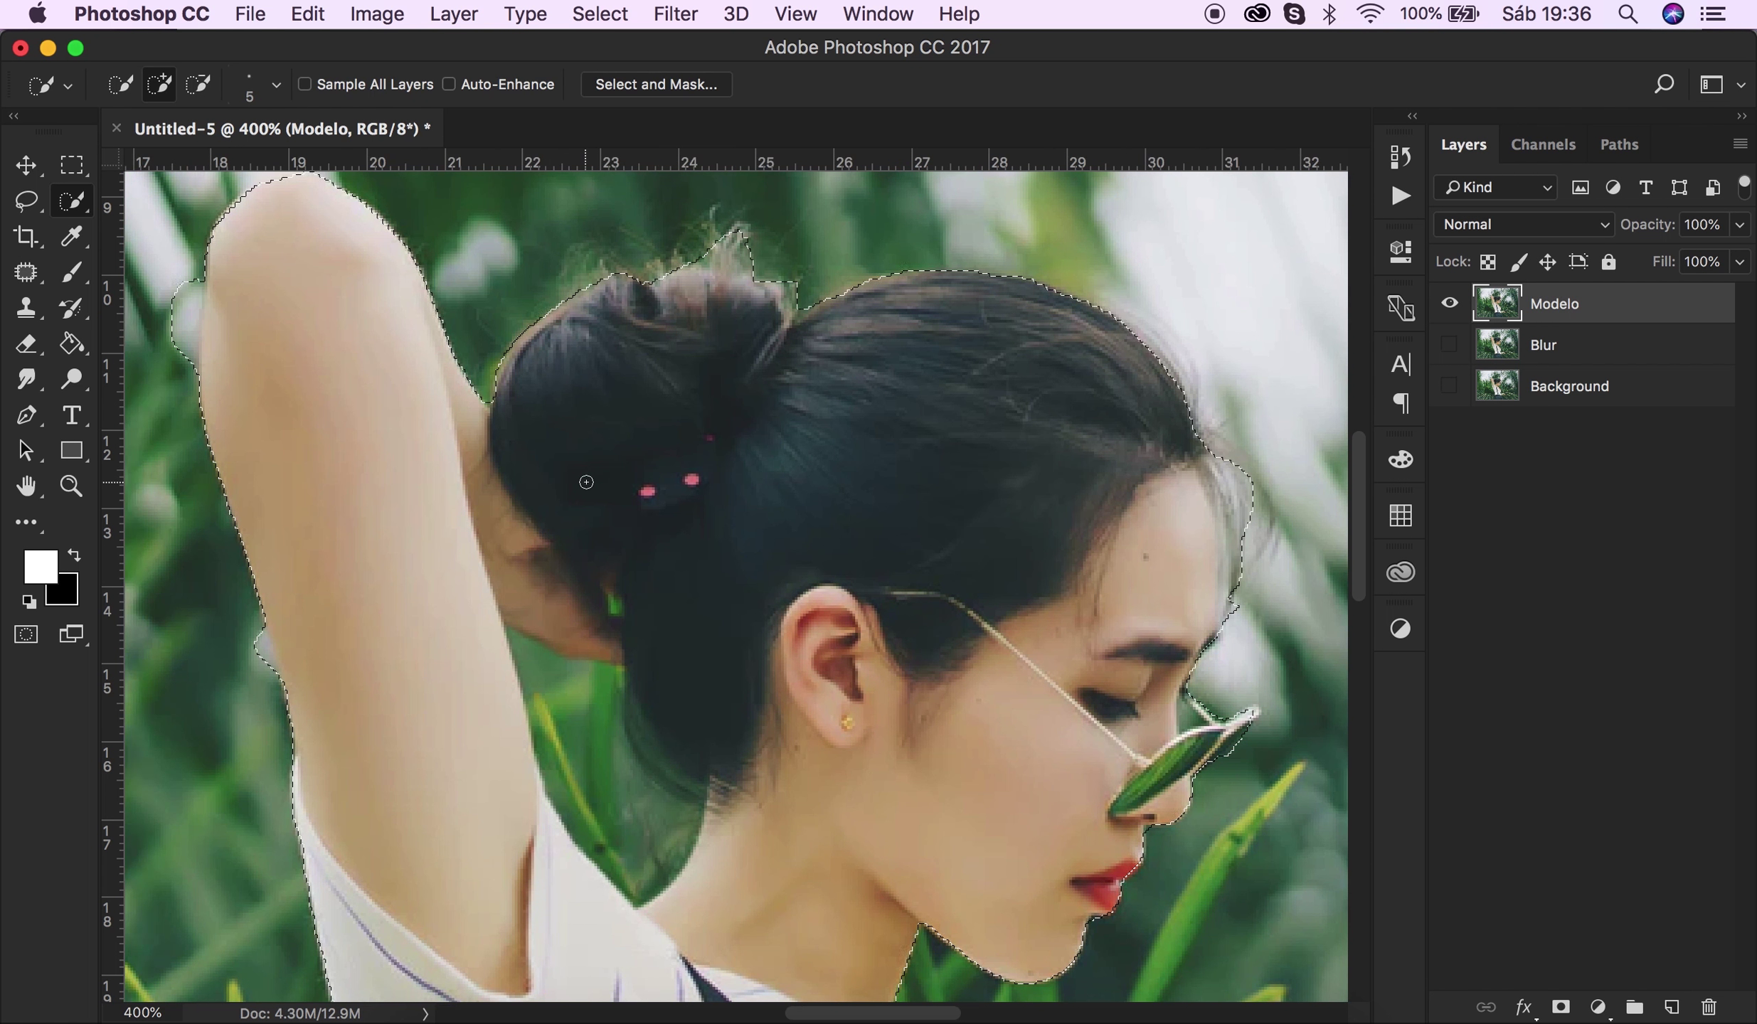
pyautogui.scroll(-5, 586, 482)
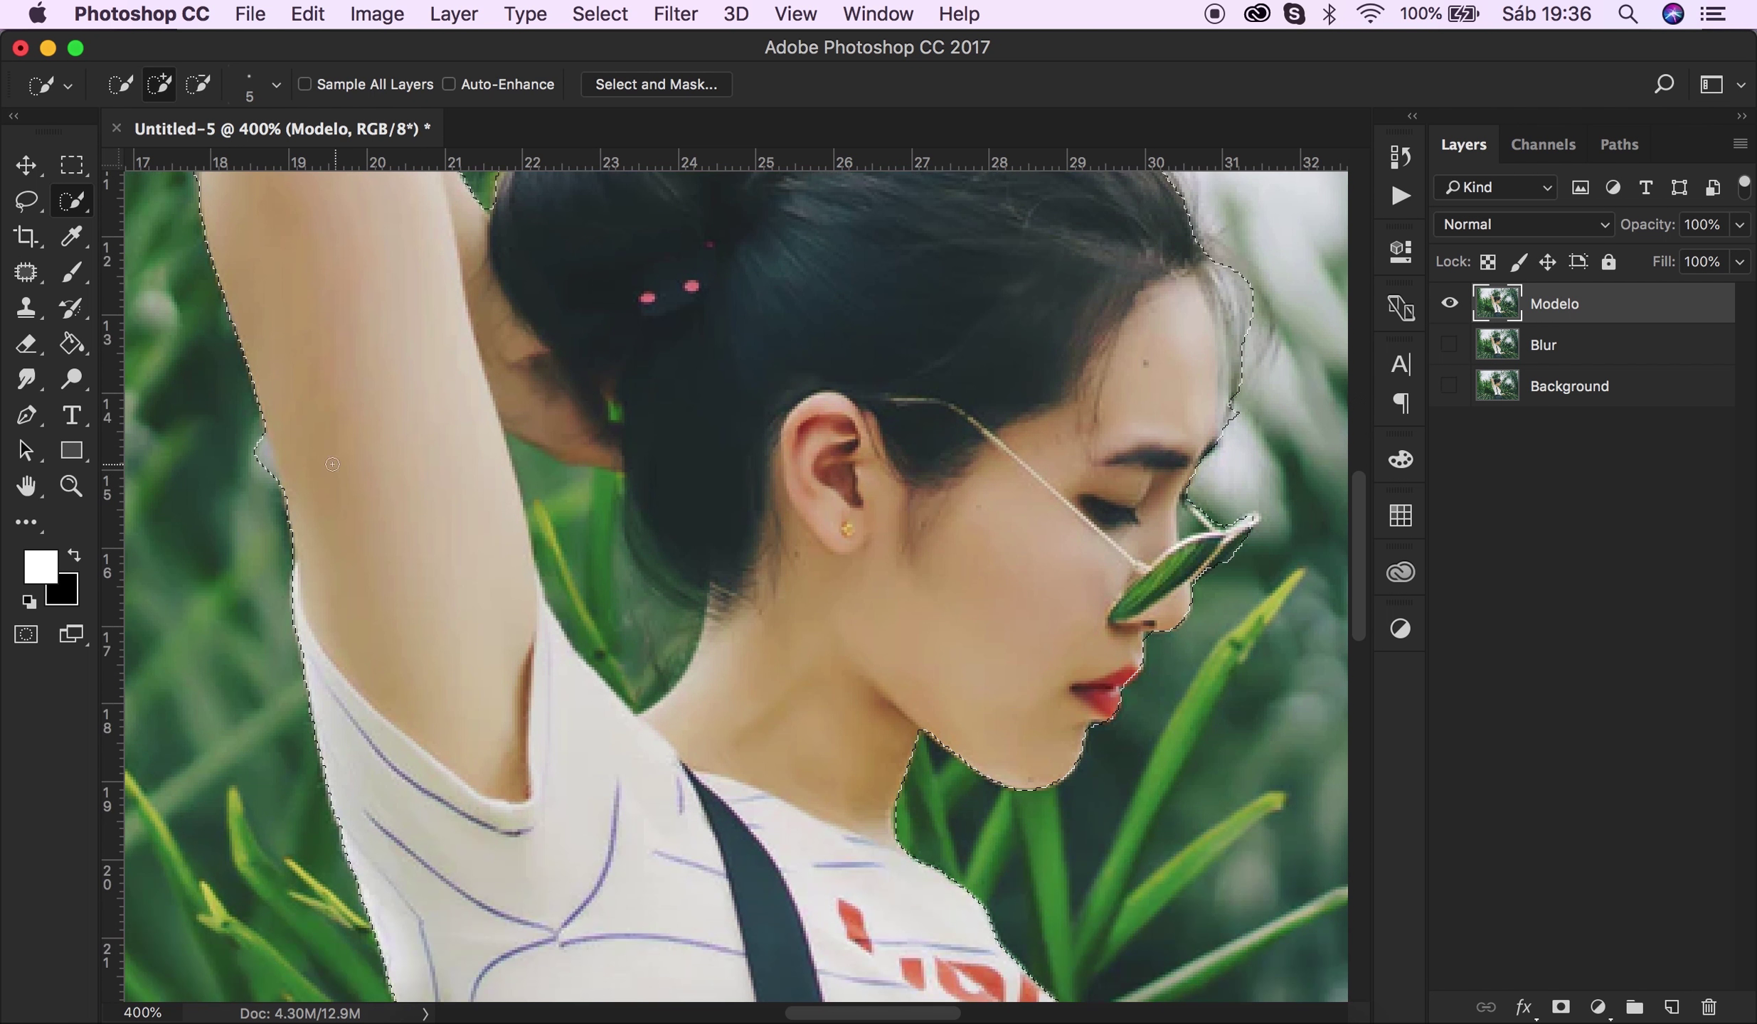
# Remove foliage along the arm, between arm and hair, and between shirt hem and trousers.
pyautogui.click(199, 83)
pyautogui.moveTo(246, 435); pyautogui.dragTo(270, 484)
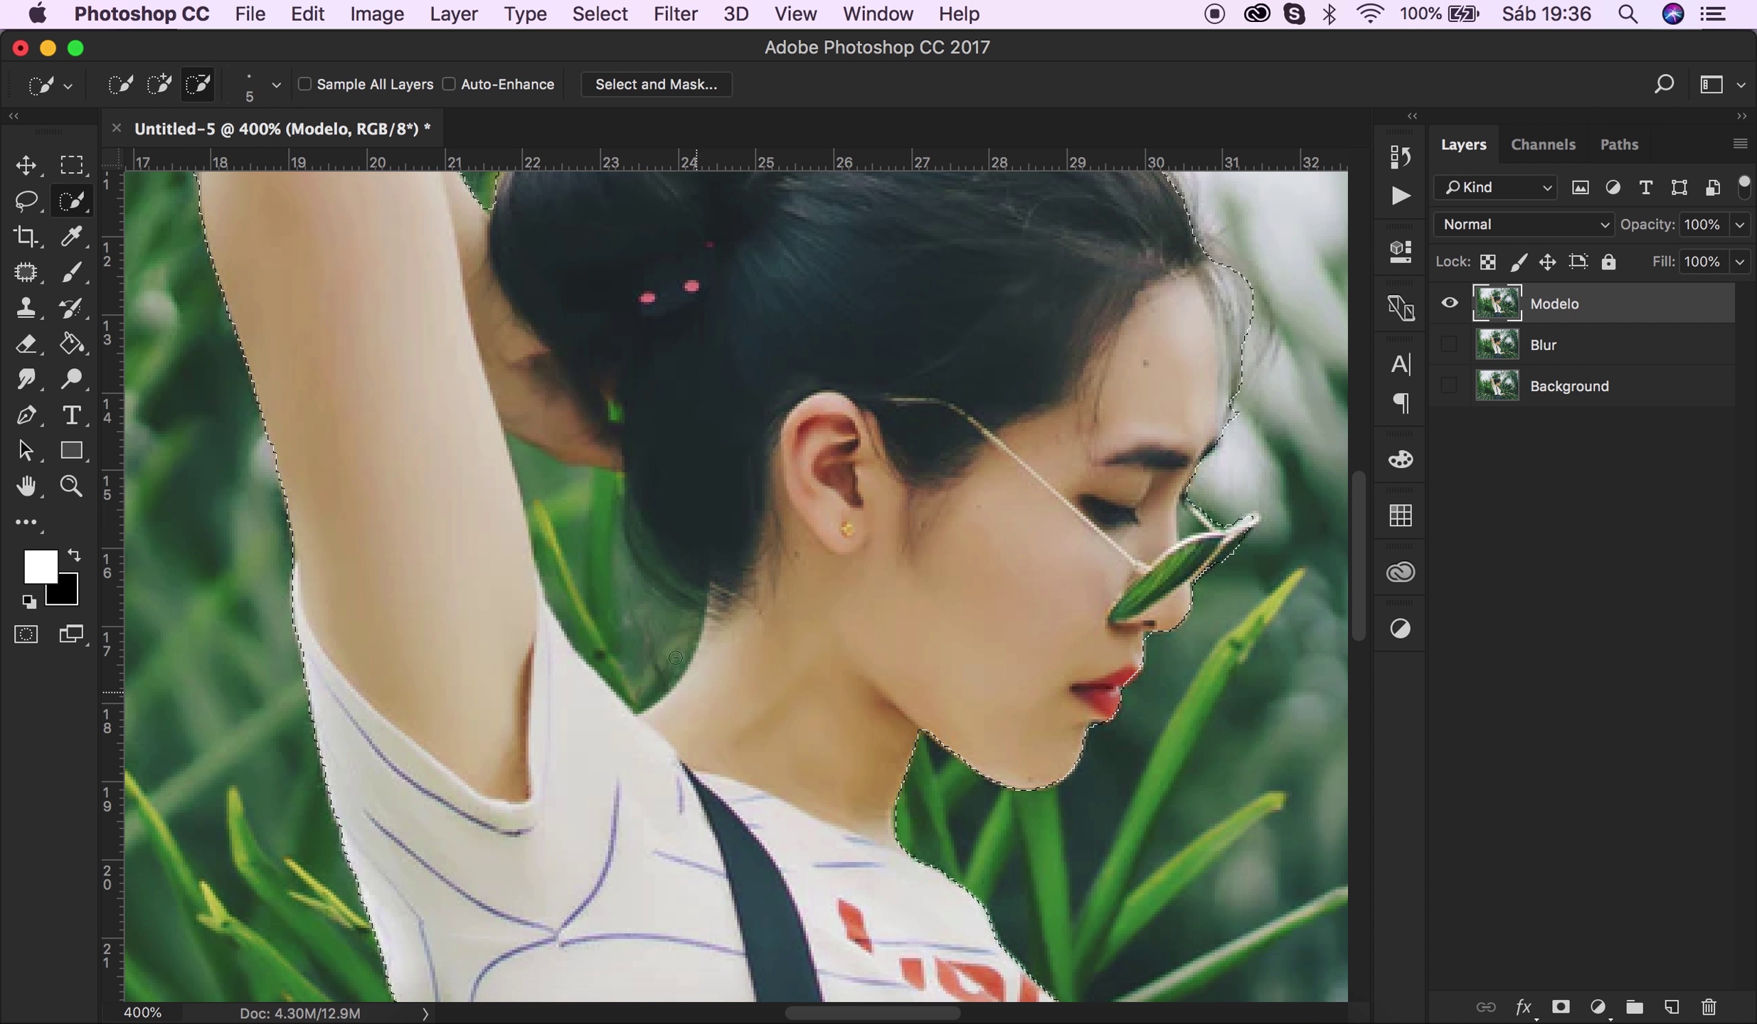
pyautogui.moveTo(551, 478); pyautogui.dragTo(600, 608)
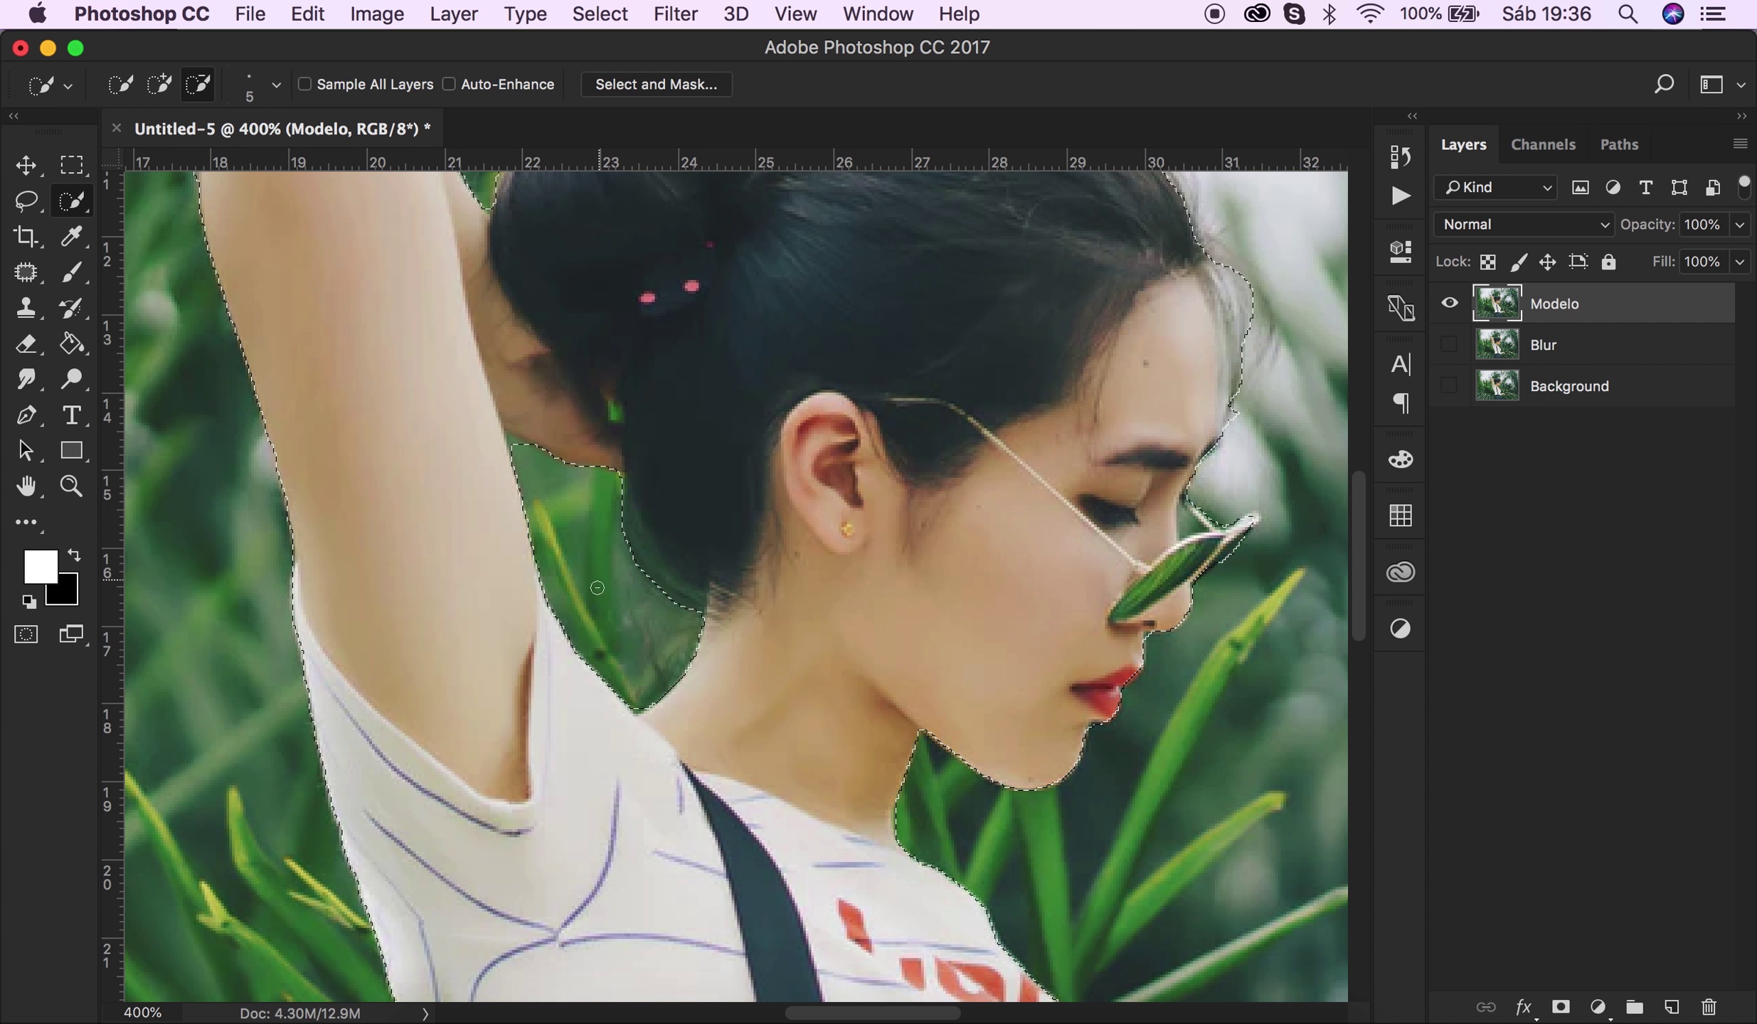
pyautogui.scroll(-2, 600, 608)
pyautogui.scroll(-5, 576, 661)
pyautogui.scroll(-3, 555, 712)
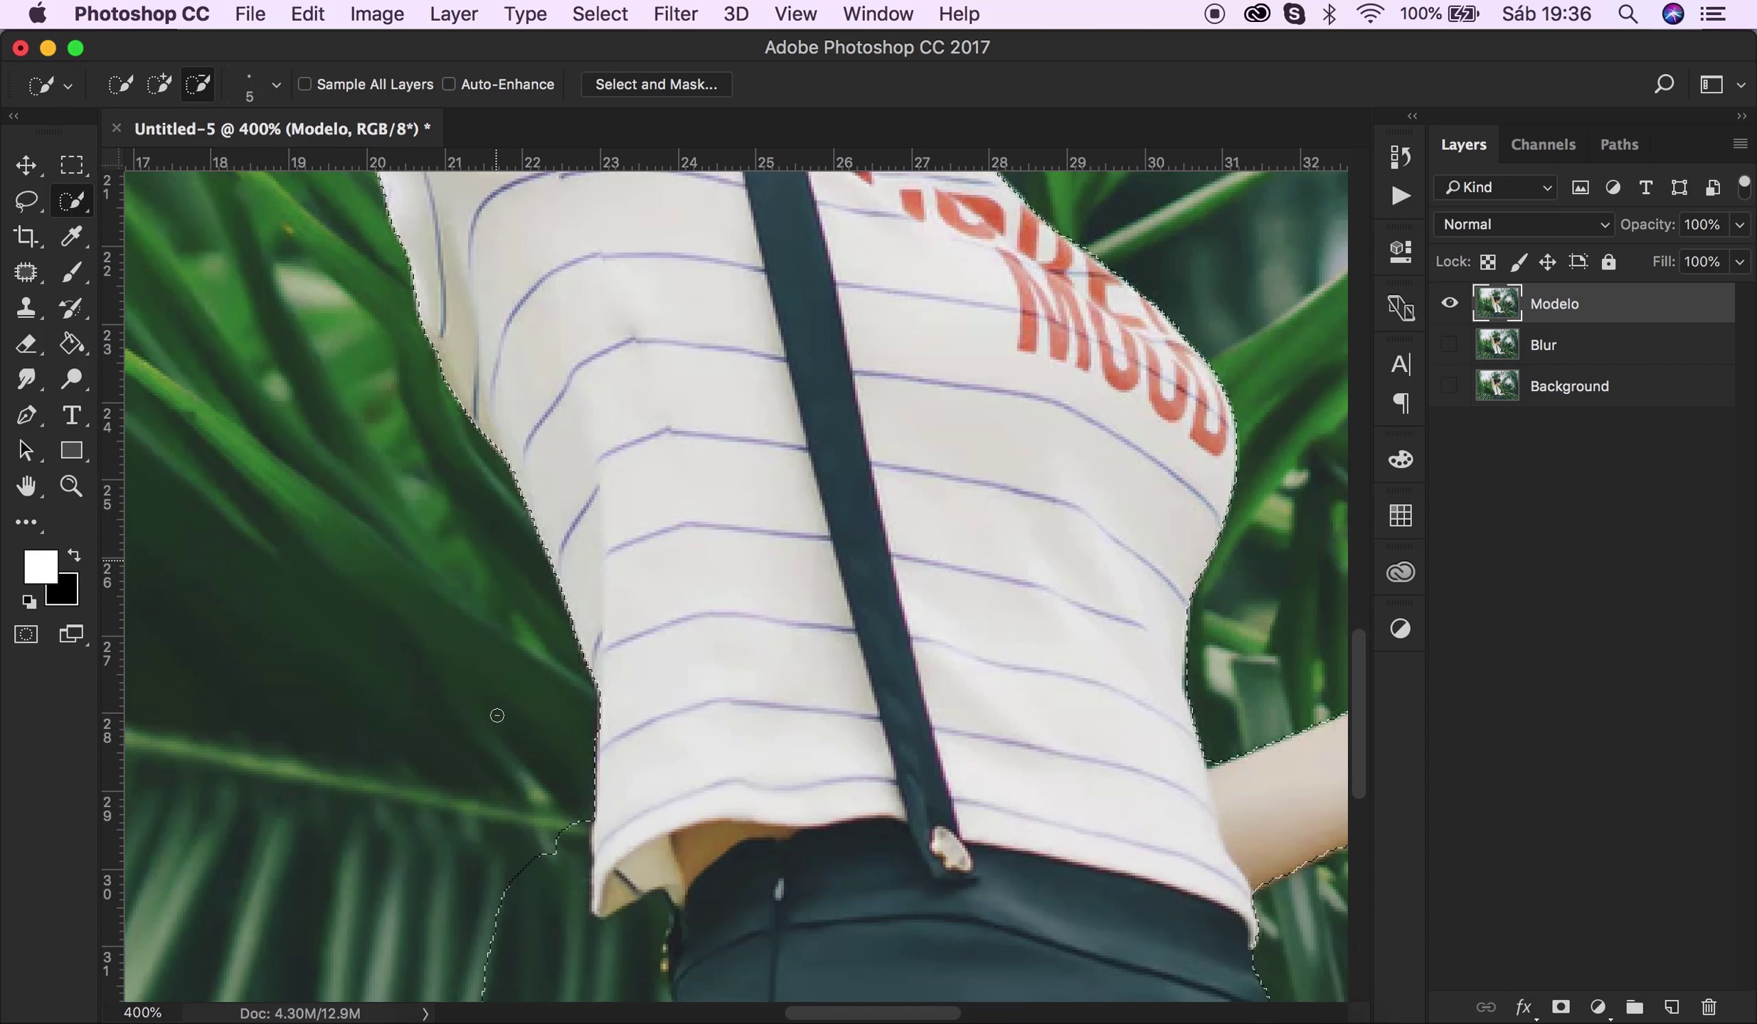
pyautogui.scroll(-3, 530, 764)
pyautogui.scroll(-2, 530, 764)
pyautogui.click(533, 528)
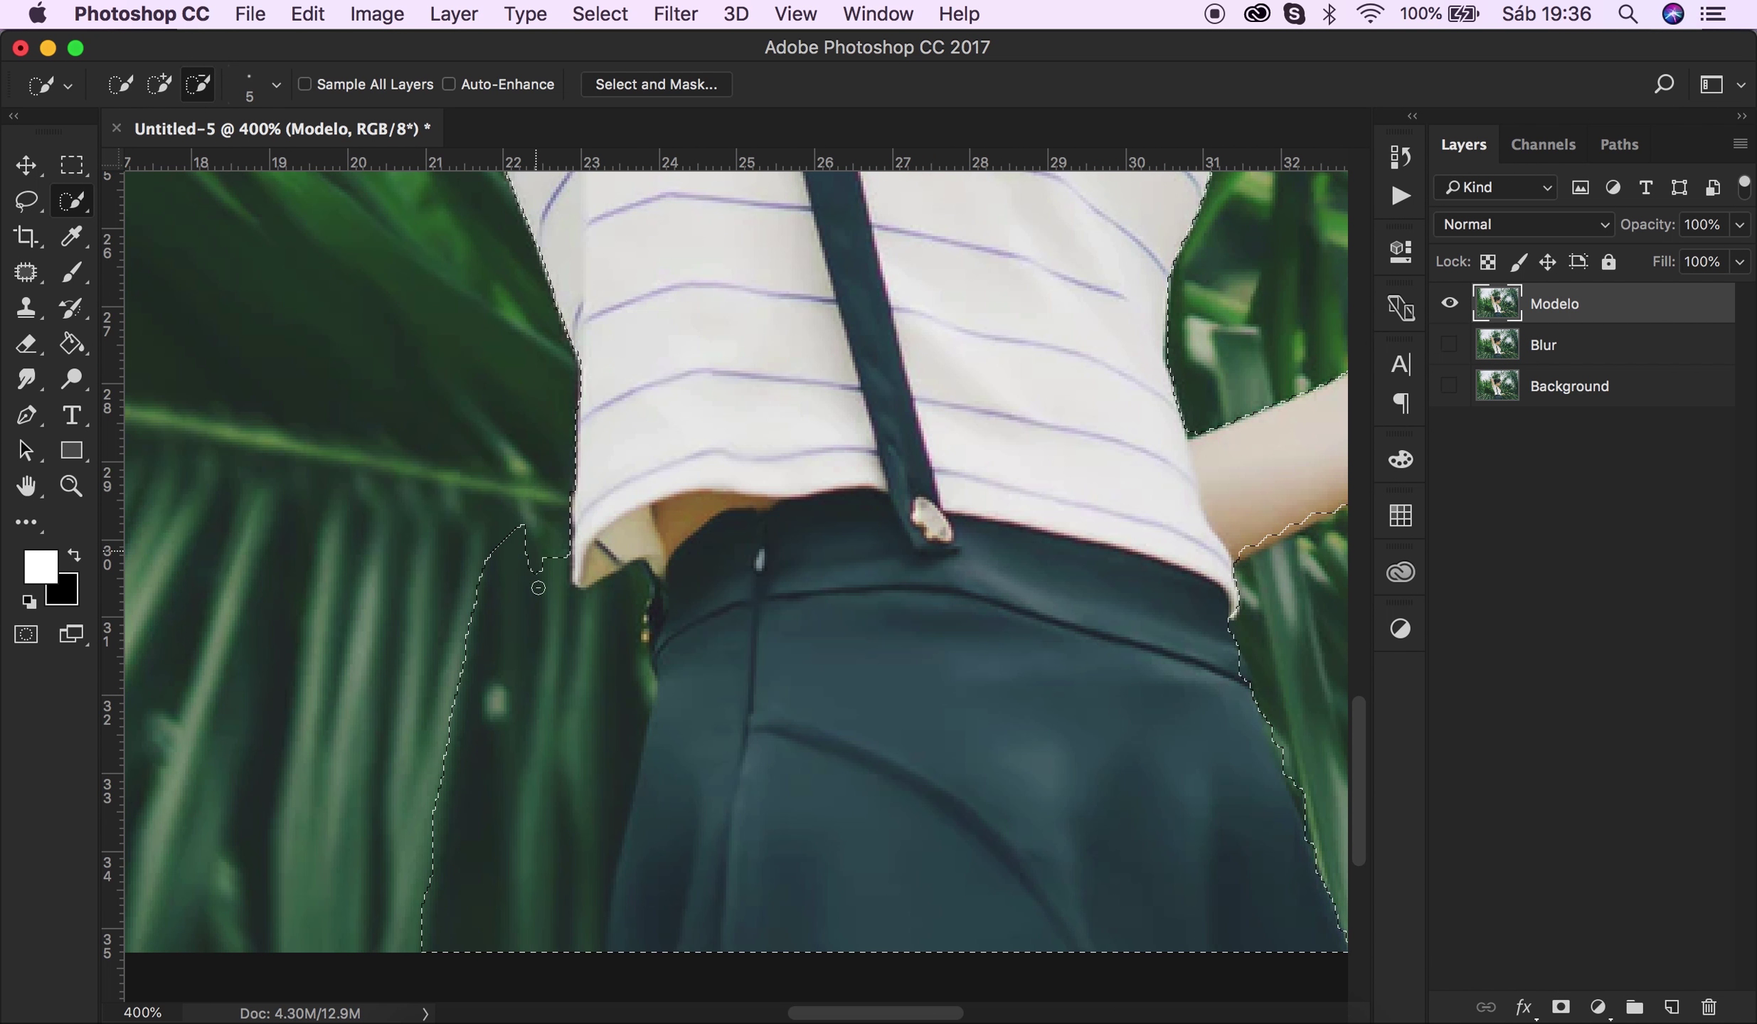
pyautogui.moveTo(552, 700); pyautogui.dragTo(619, 631)
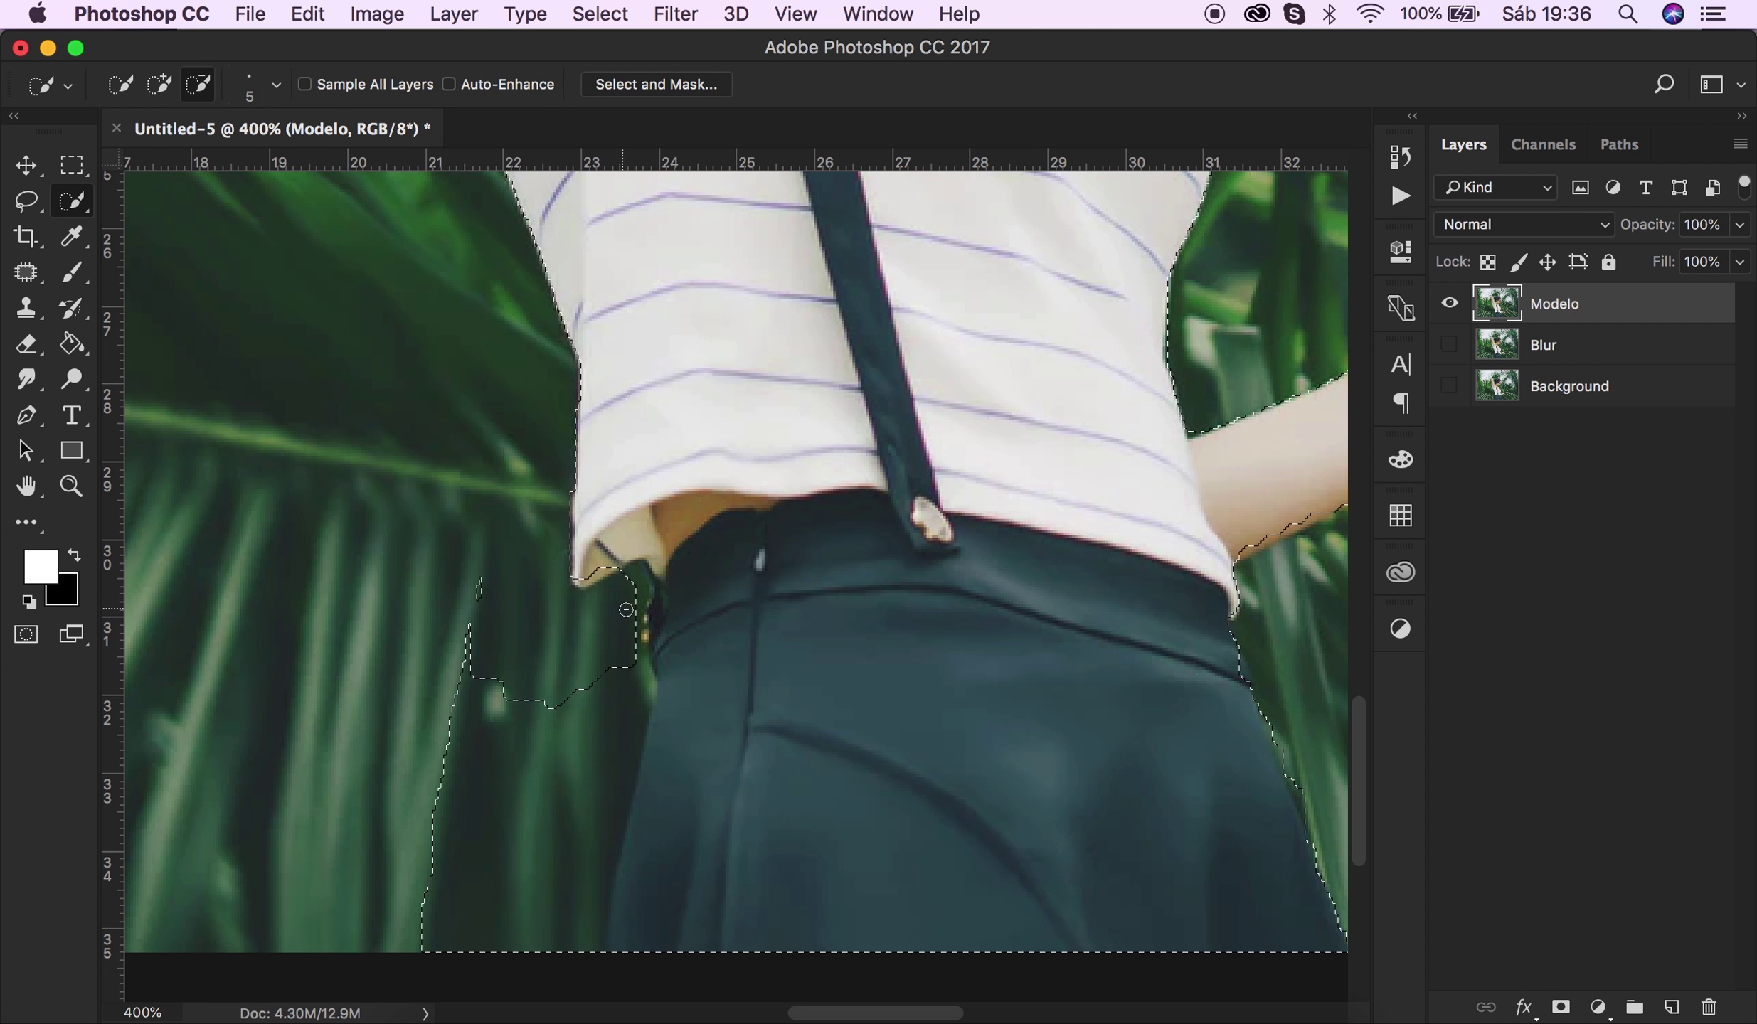
pyautogui.click(601, 712)
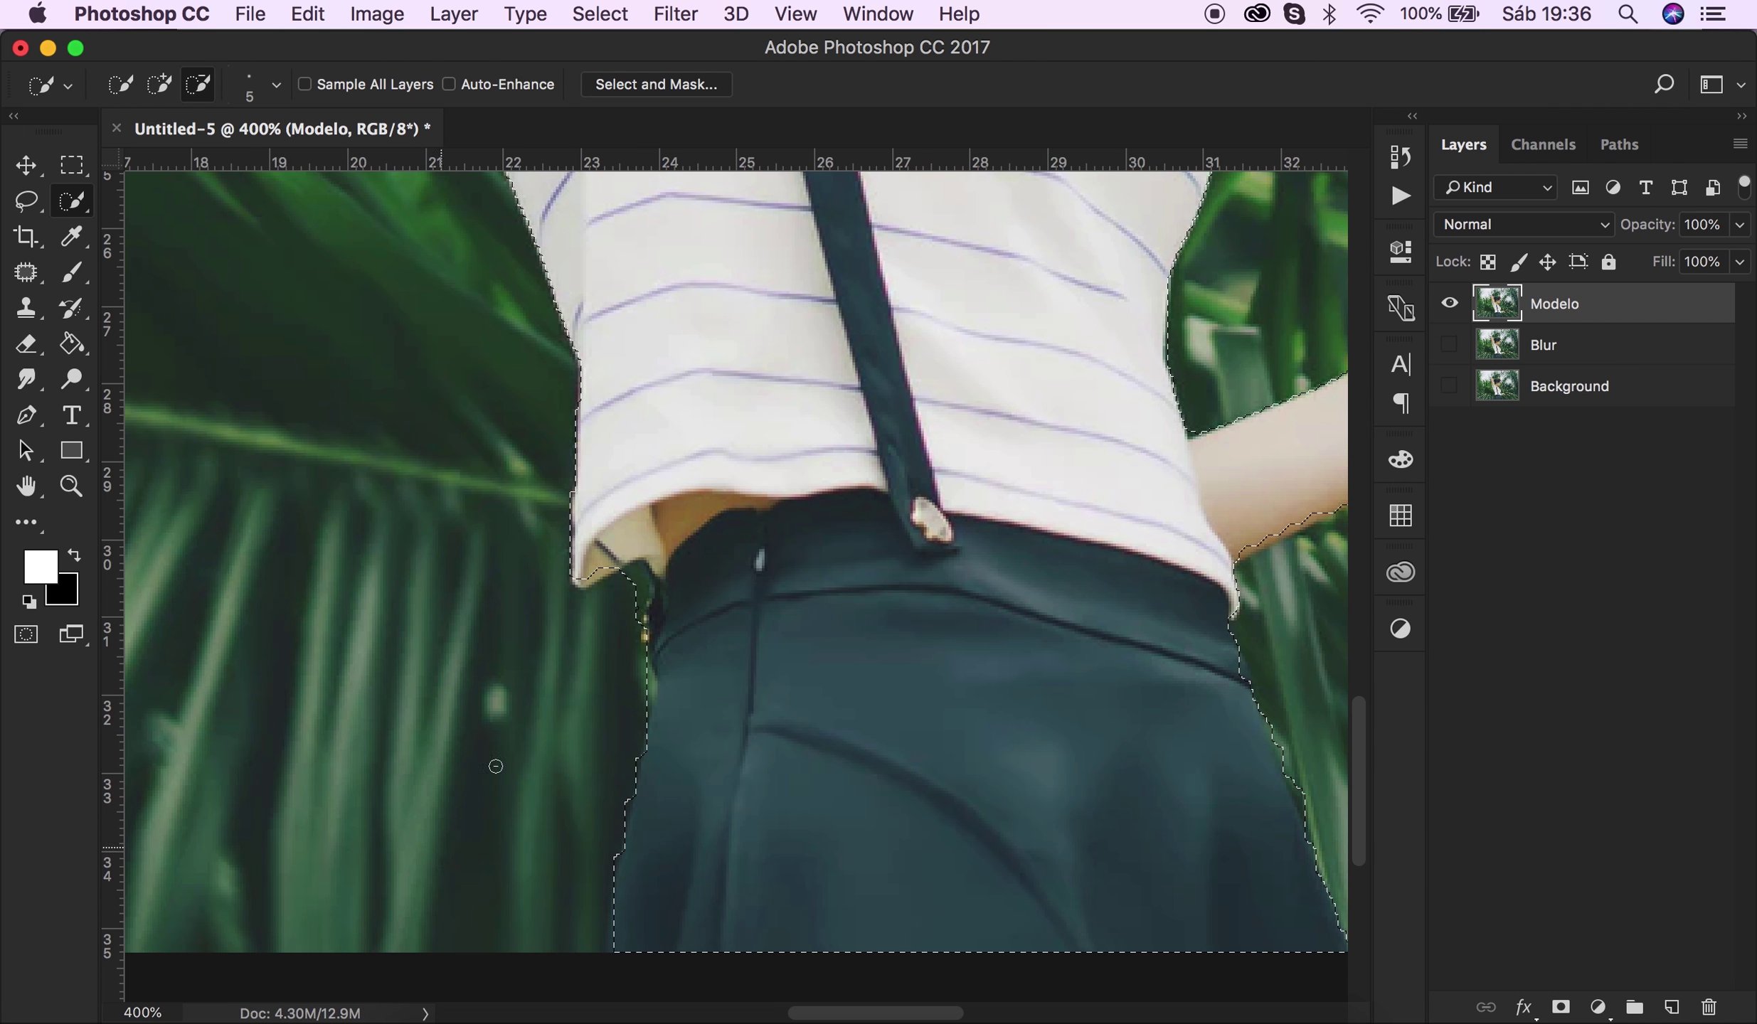
# Zoom out, then remove the white background sliver beside the raised arm.
pyautogui.press('z')
pyautogui.keyDown('alt'); pyautogui.click(675, 660); pyautogui.keyUp('alt')
pyautogui.keyDown('alt'); pyautogui.click(711, 626); pyautogui.keyUp('alt')
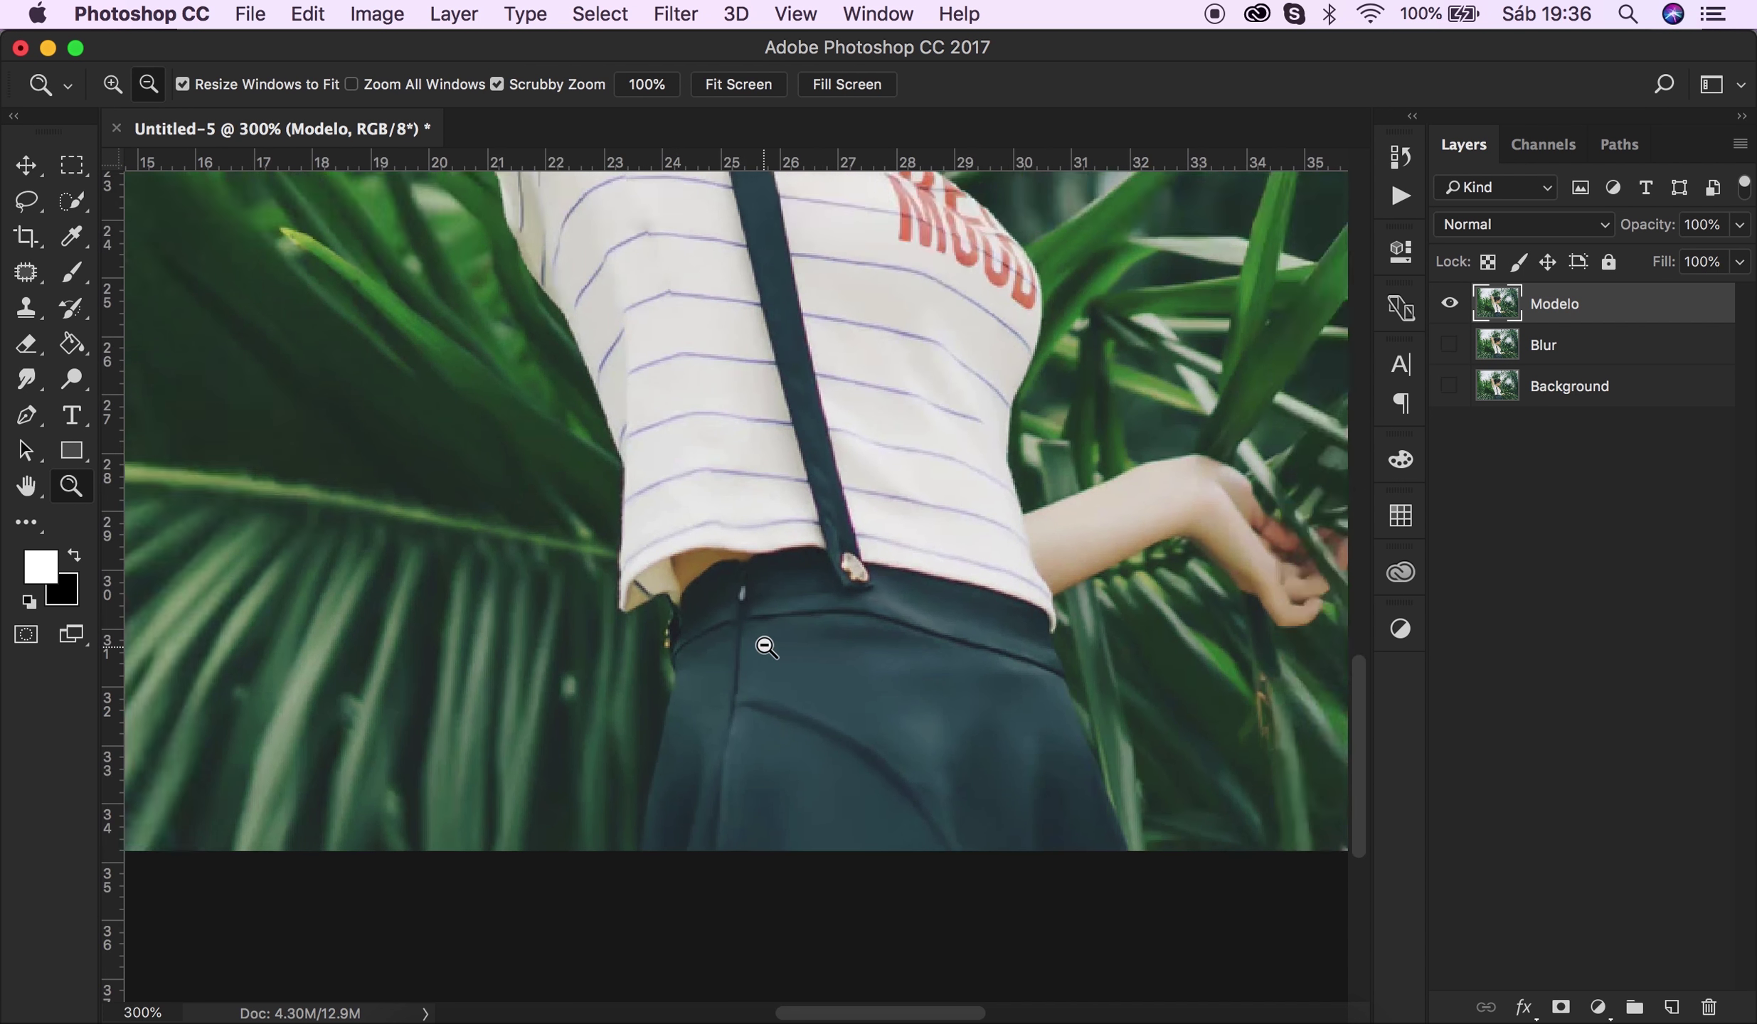
pyautogui.keyDown('alt'); pyautogui.click(767, 571); pyautogui.keyUp('alt')
pyautogui.click(600, 451)
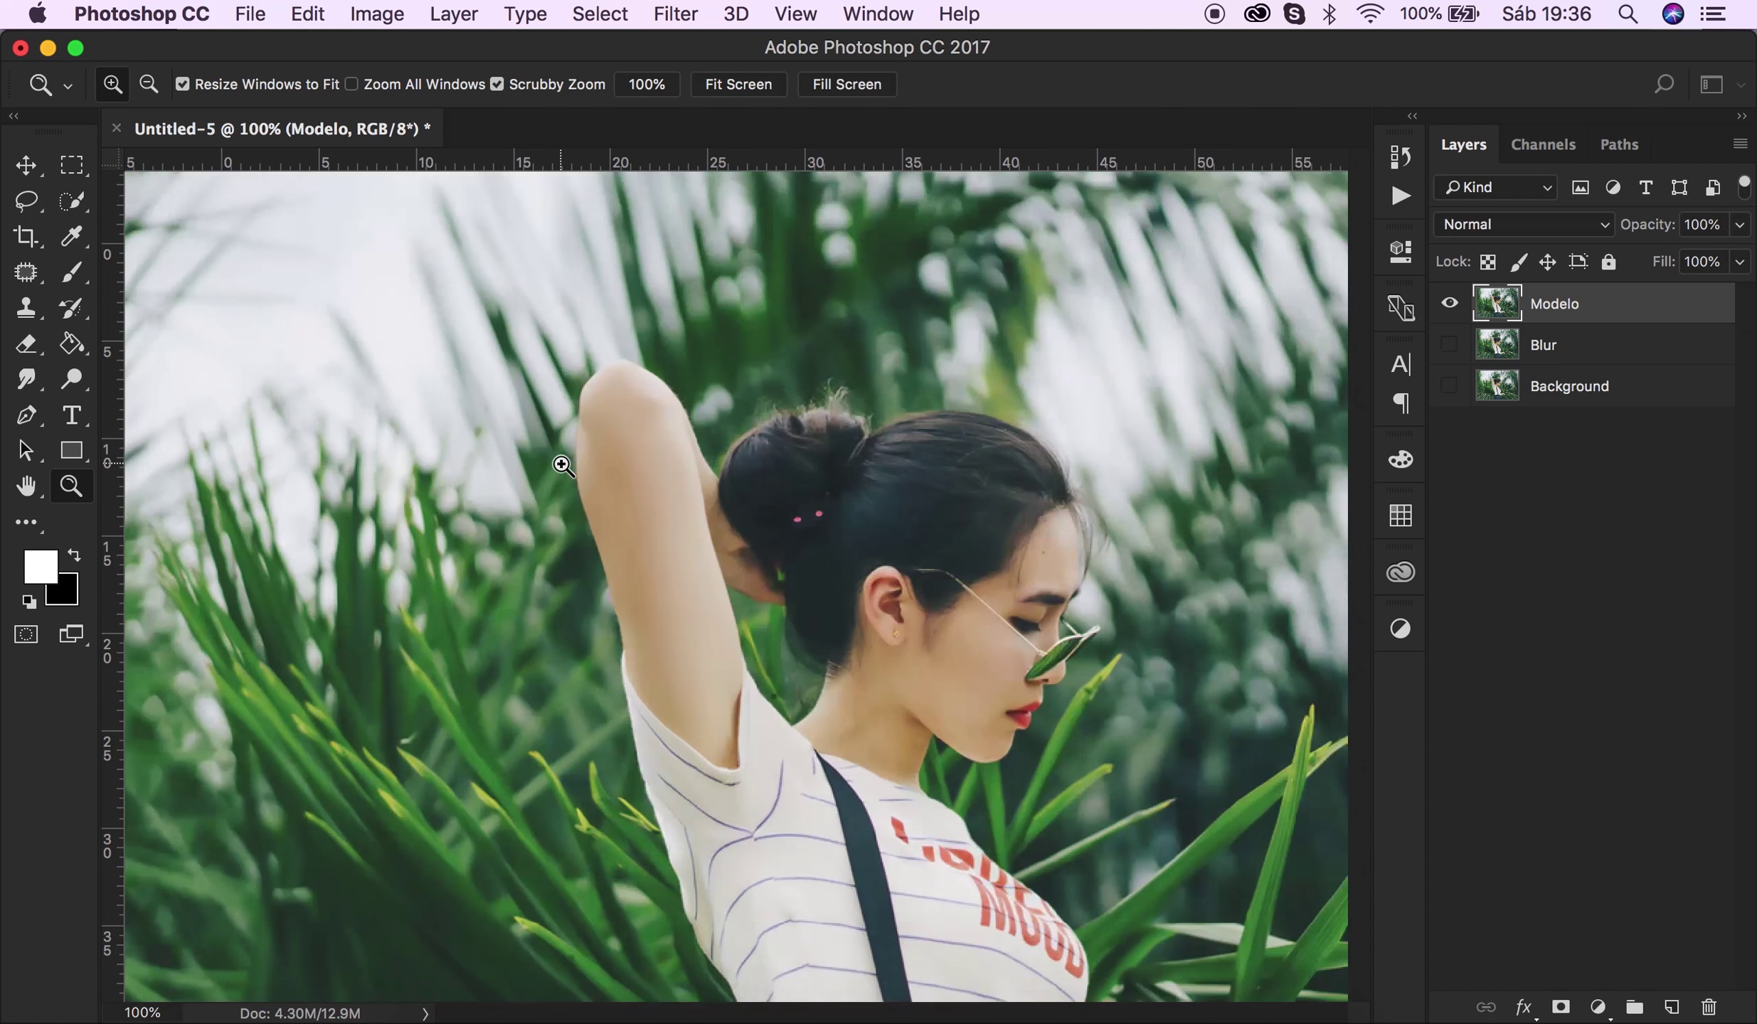
pyautogui.press('w')
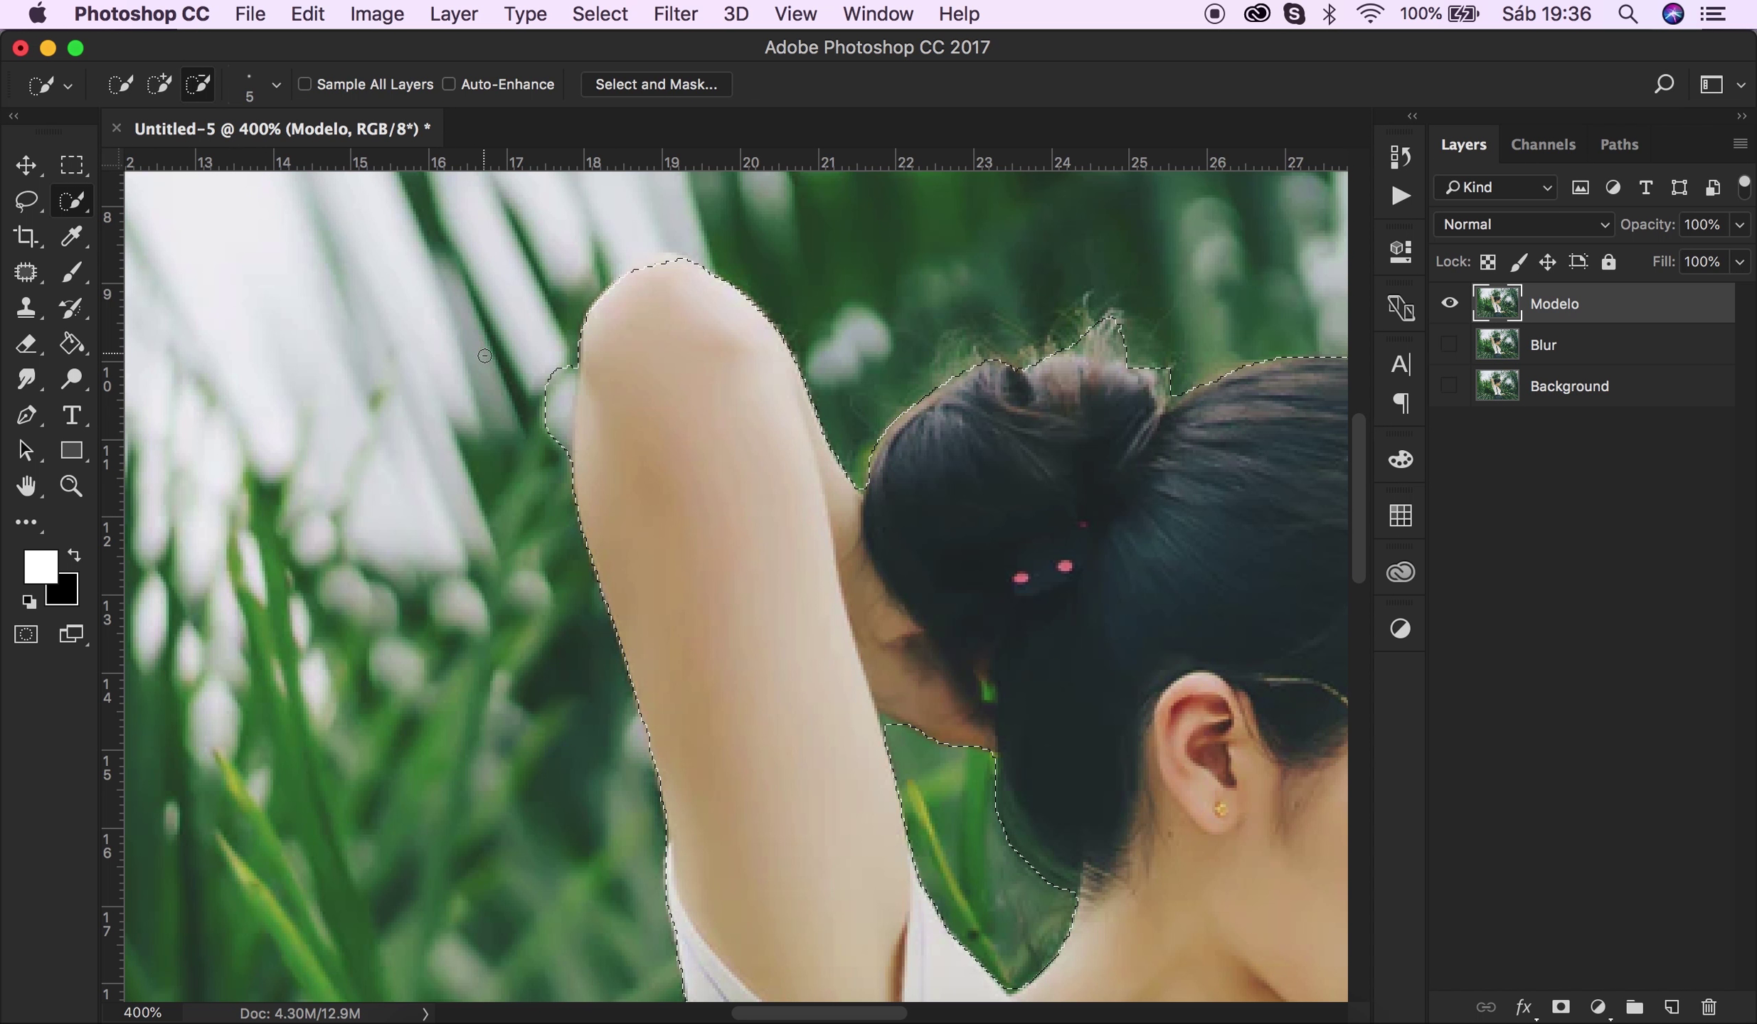
pyautogui.moveTo(547, 423); pyautogui.dragTo(548, 432)
pyautogui.press('z')
pyautogui.keyDown('alt'); pyautogui.click(589, 431); pyautogui.keyUp('alt')
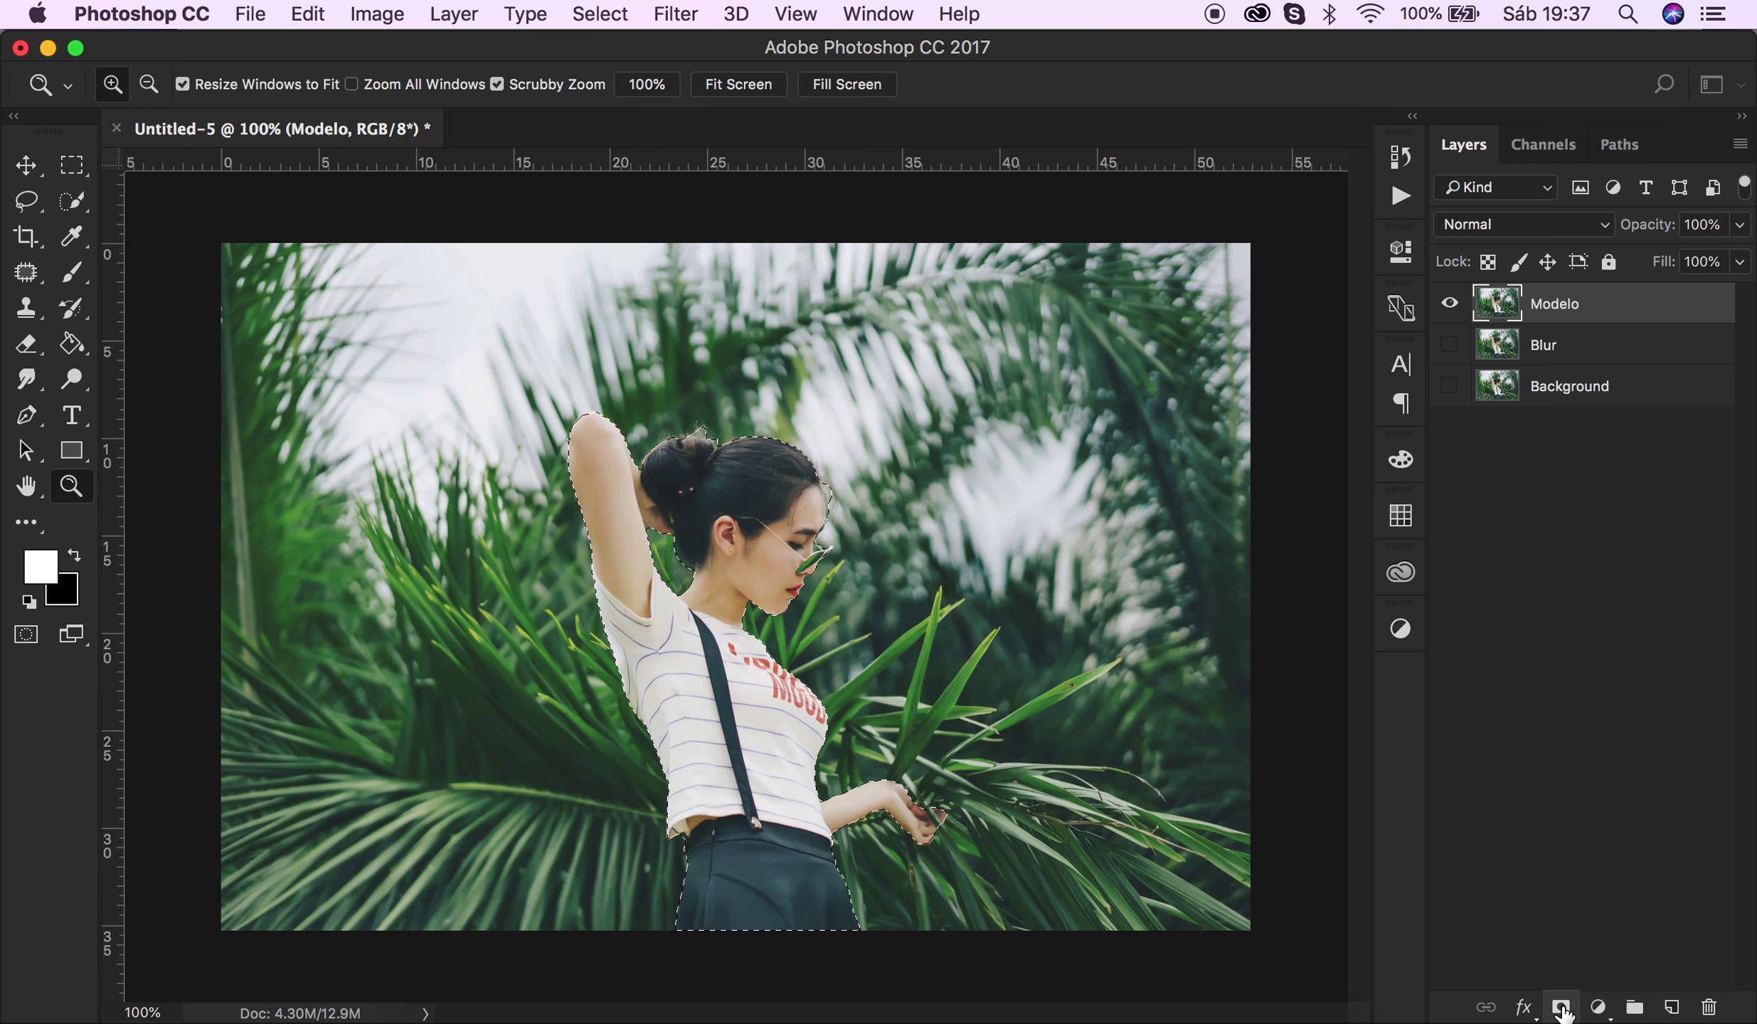
# Mask Modelo to the selection and refine the mask edges along skirt, hand, hair bun and arm.
pyautogui.click(1560, 1009)
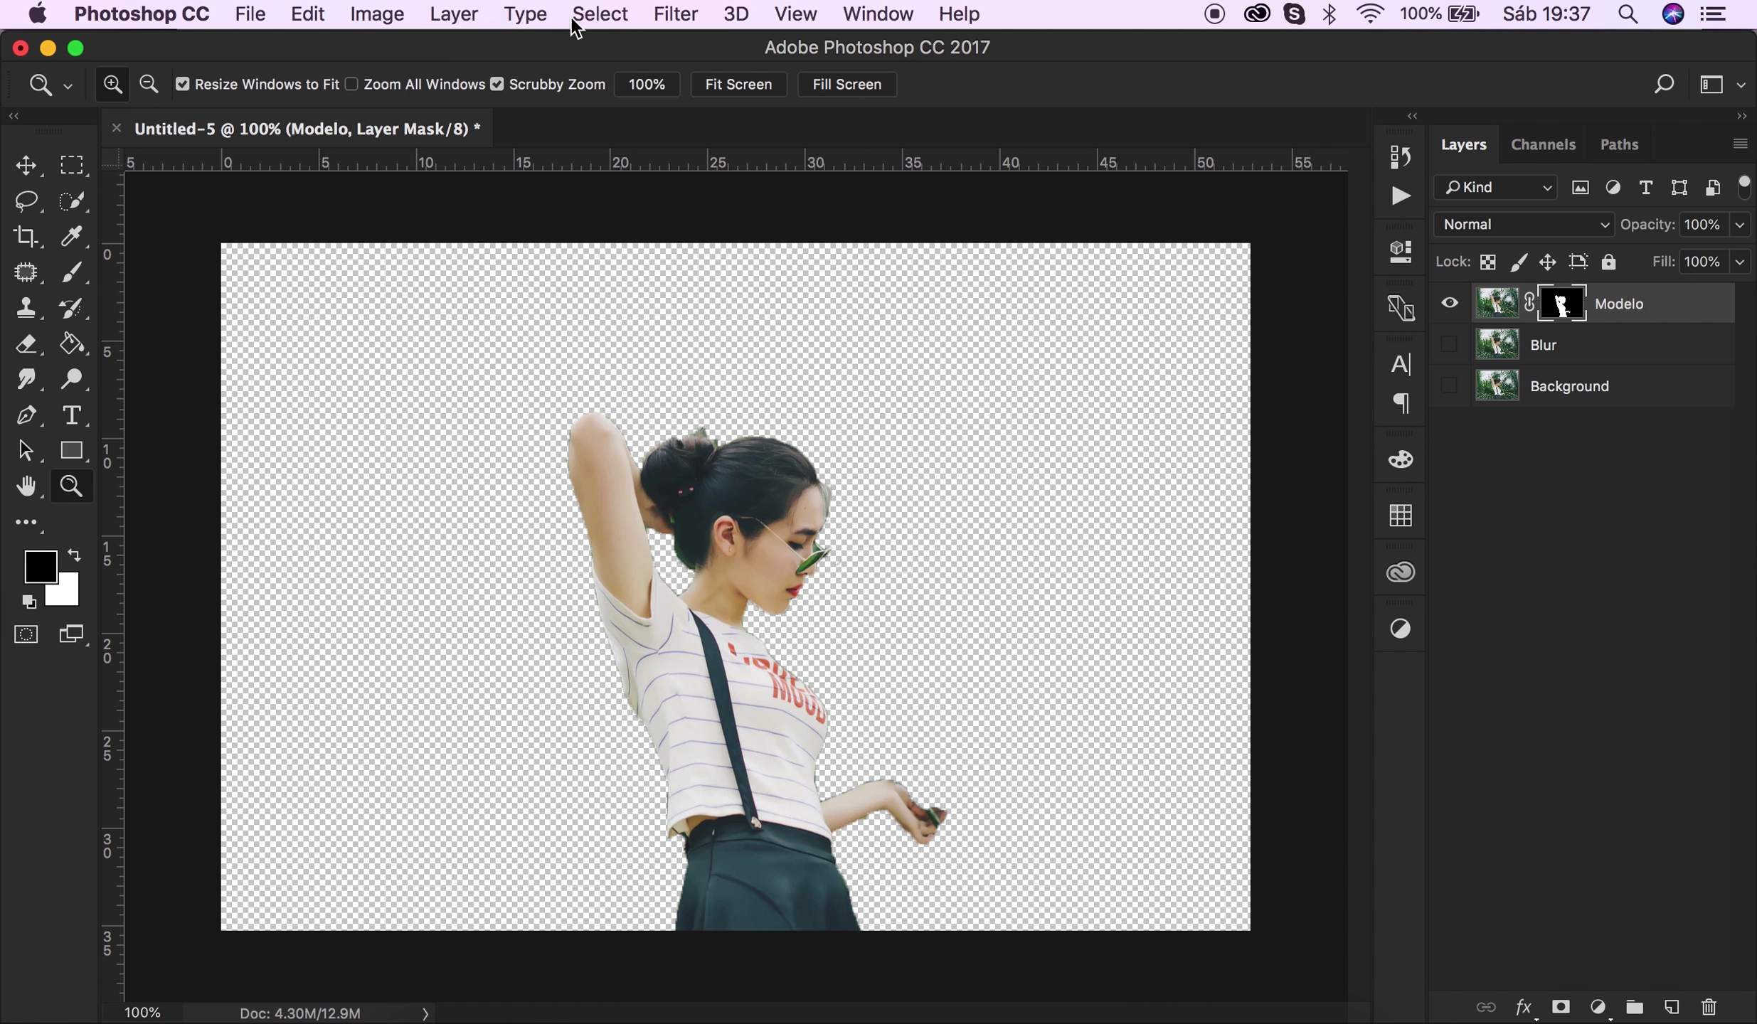
pyautogui.click(600, 15)
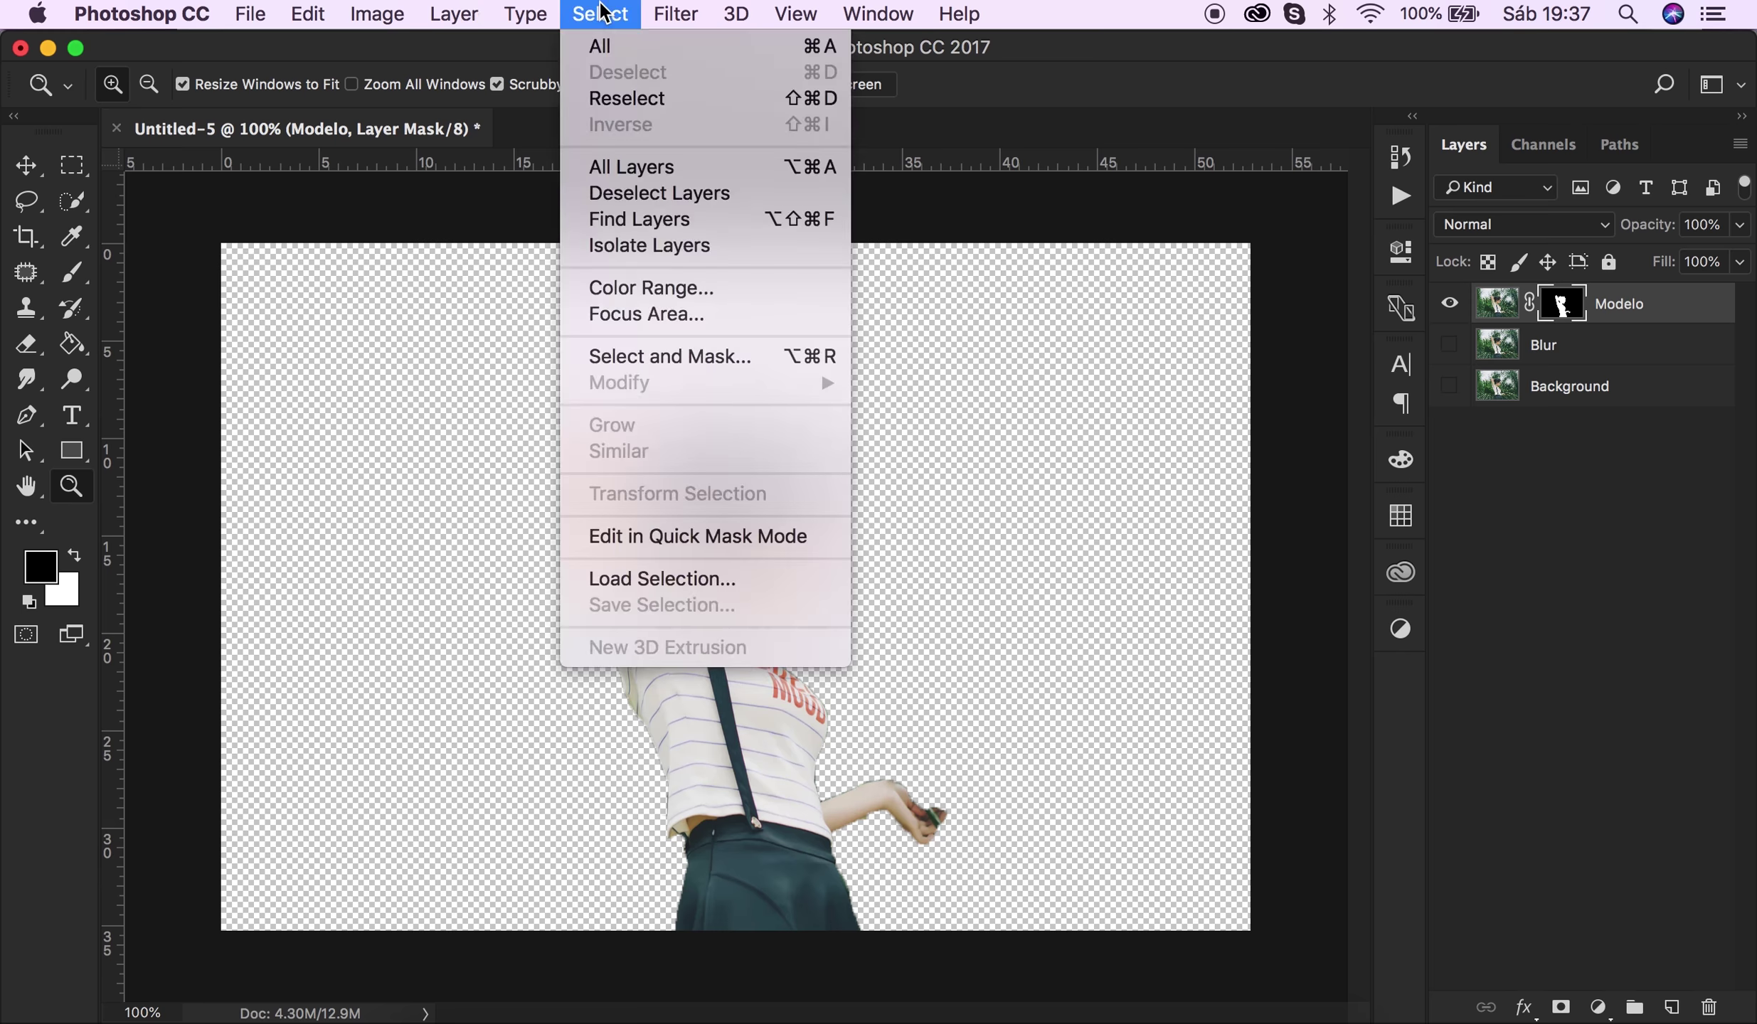
pyautogui.keyDown('shift'); pyautogui.click(681, 355); pyautogui.keyUp('shift')
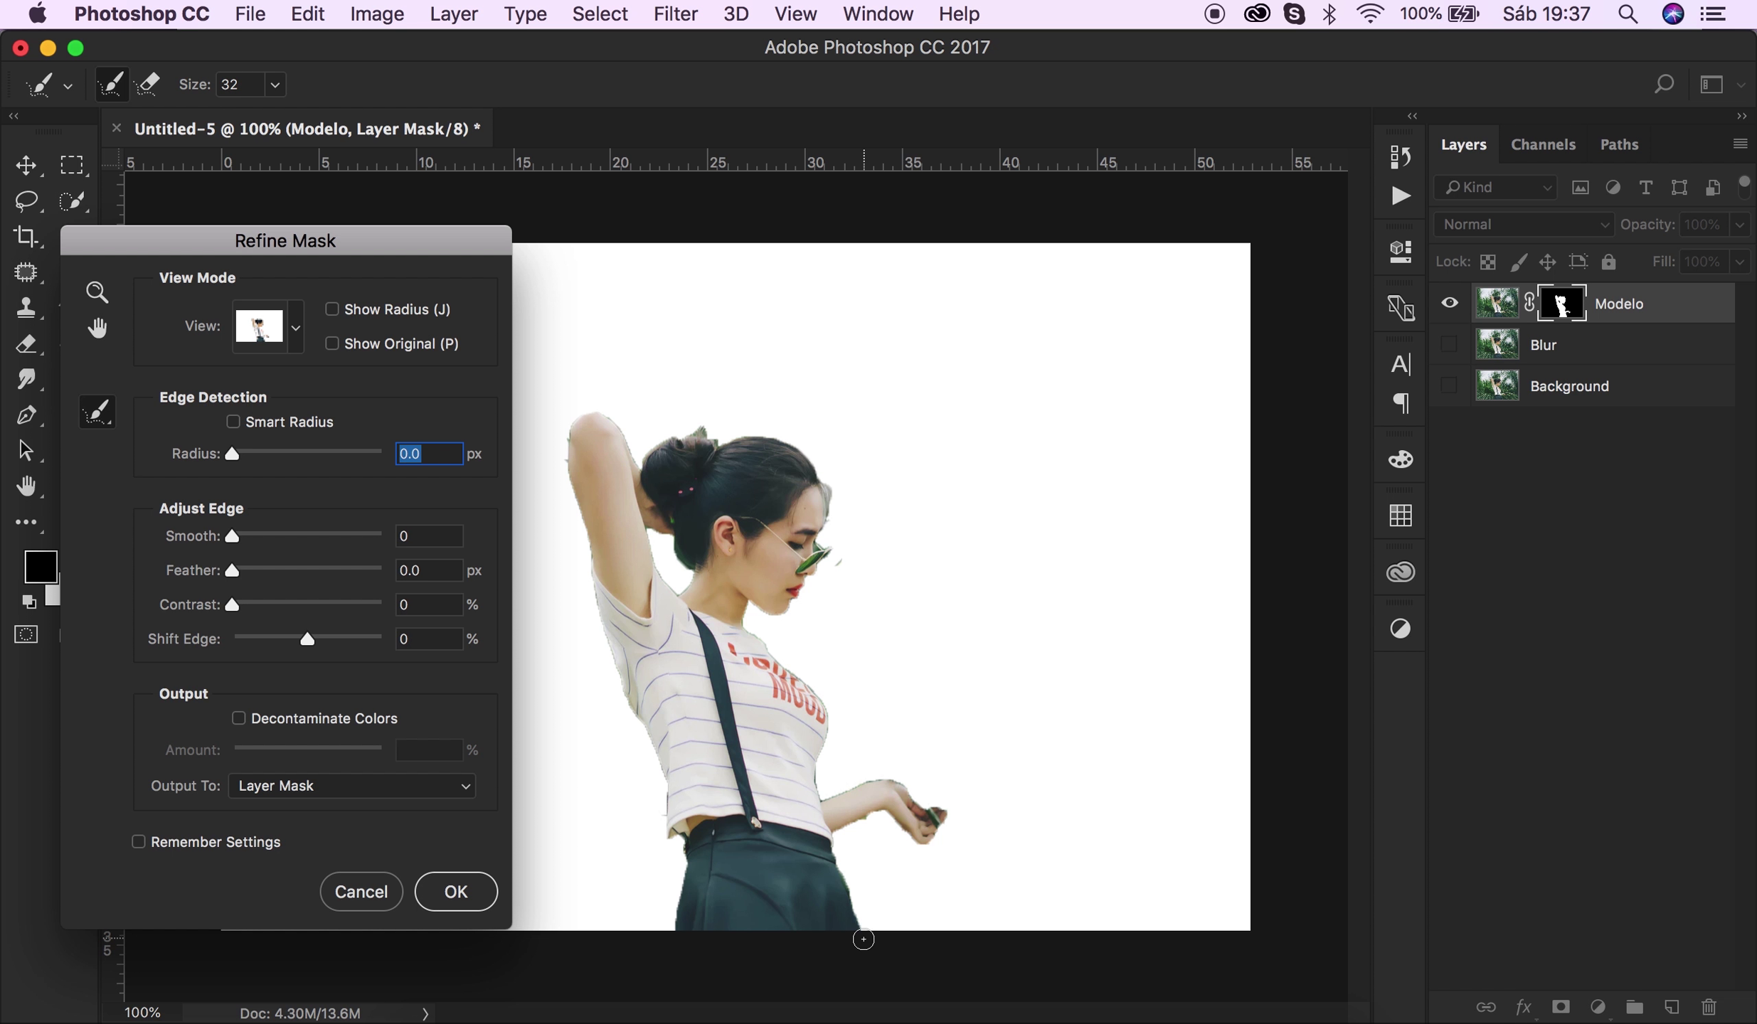
pyautogui.moveTo(862, 940); pyautogui.dragTo(836, 863)
pyautogui.moveTo(928, 837)
pyautogui.mouseDown()
pyautogui.moveTo(879, 781)
pyautogui.moveTo(826, 793)
pyautogui.moveTo(824, 707)
pyautogui.moveTo(747, 615)
pyautogui.moveTo(762, 620)
pyautogui.mouseUp()
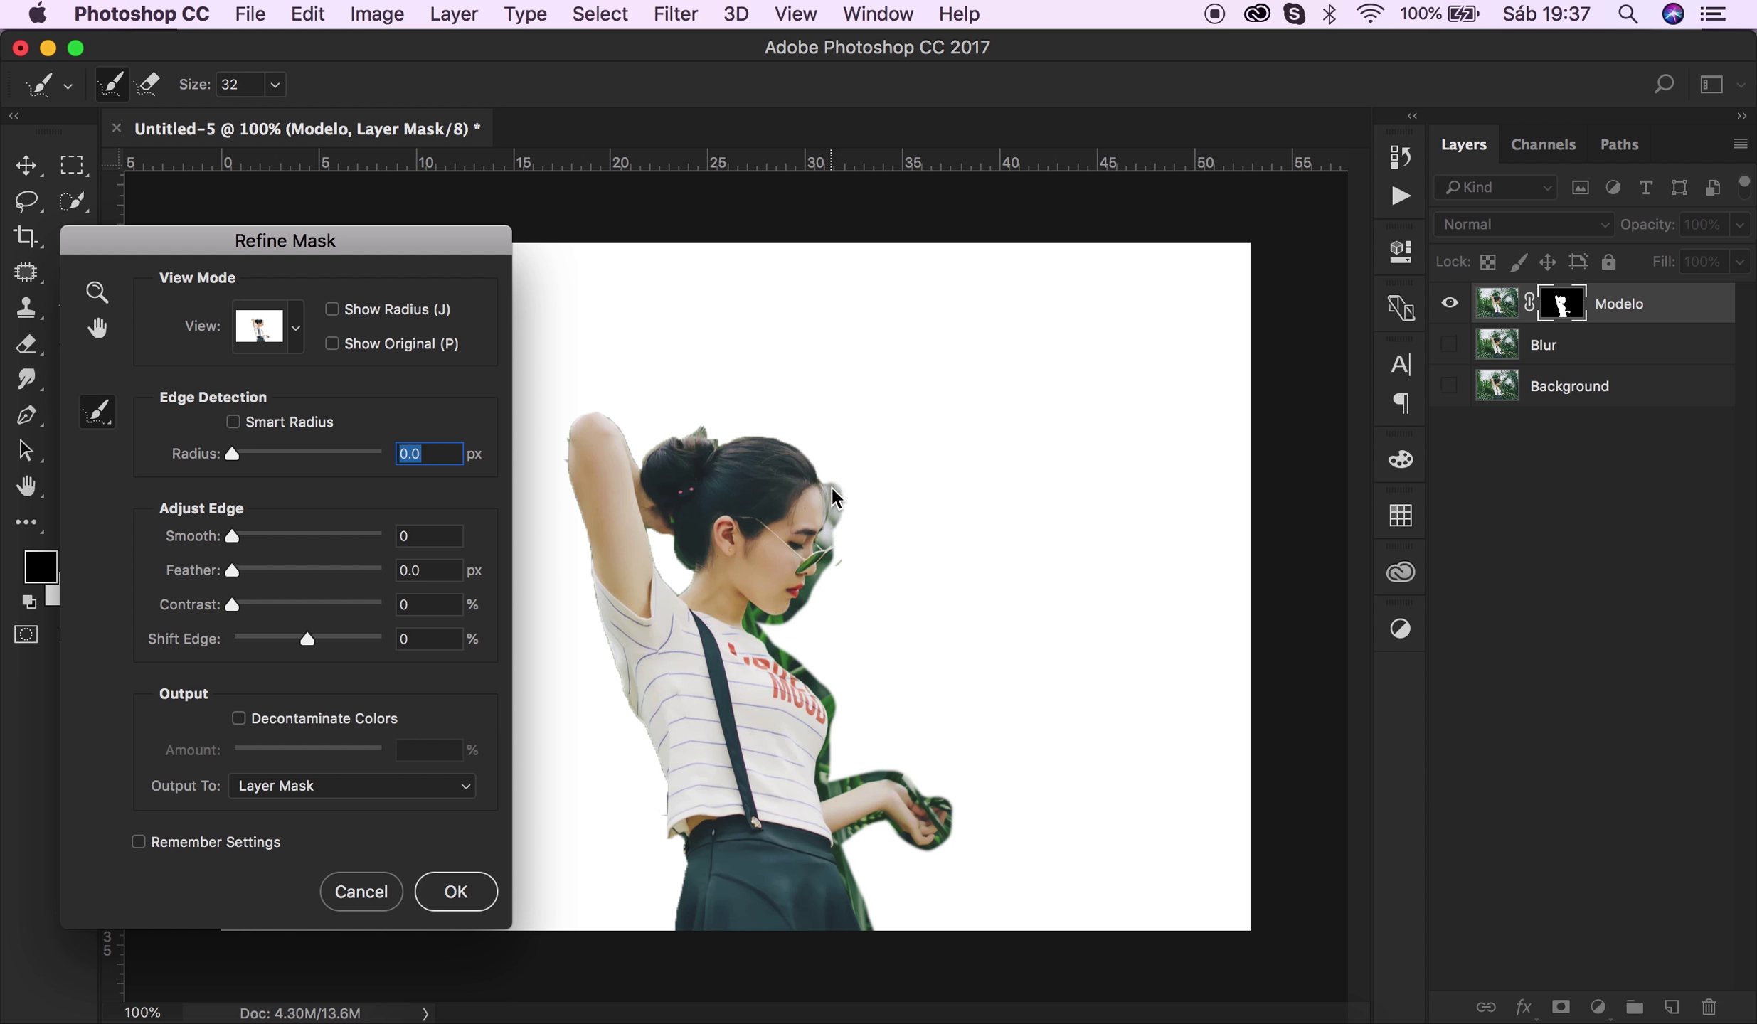
pyautogui.moveTo(804, 444)
pyautogui.mouseDown()
pyautogui.moveTo(645, 462)
pyautogui.moveTo(592, 418)
pyautogui.mouseUp()
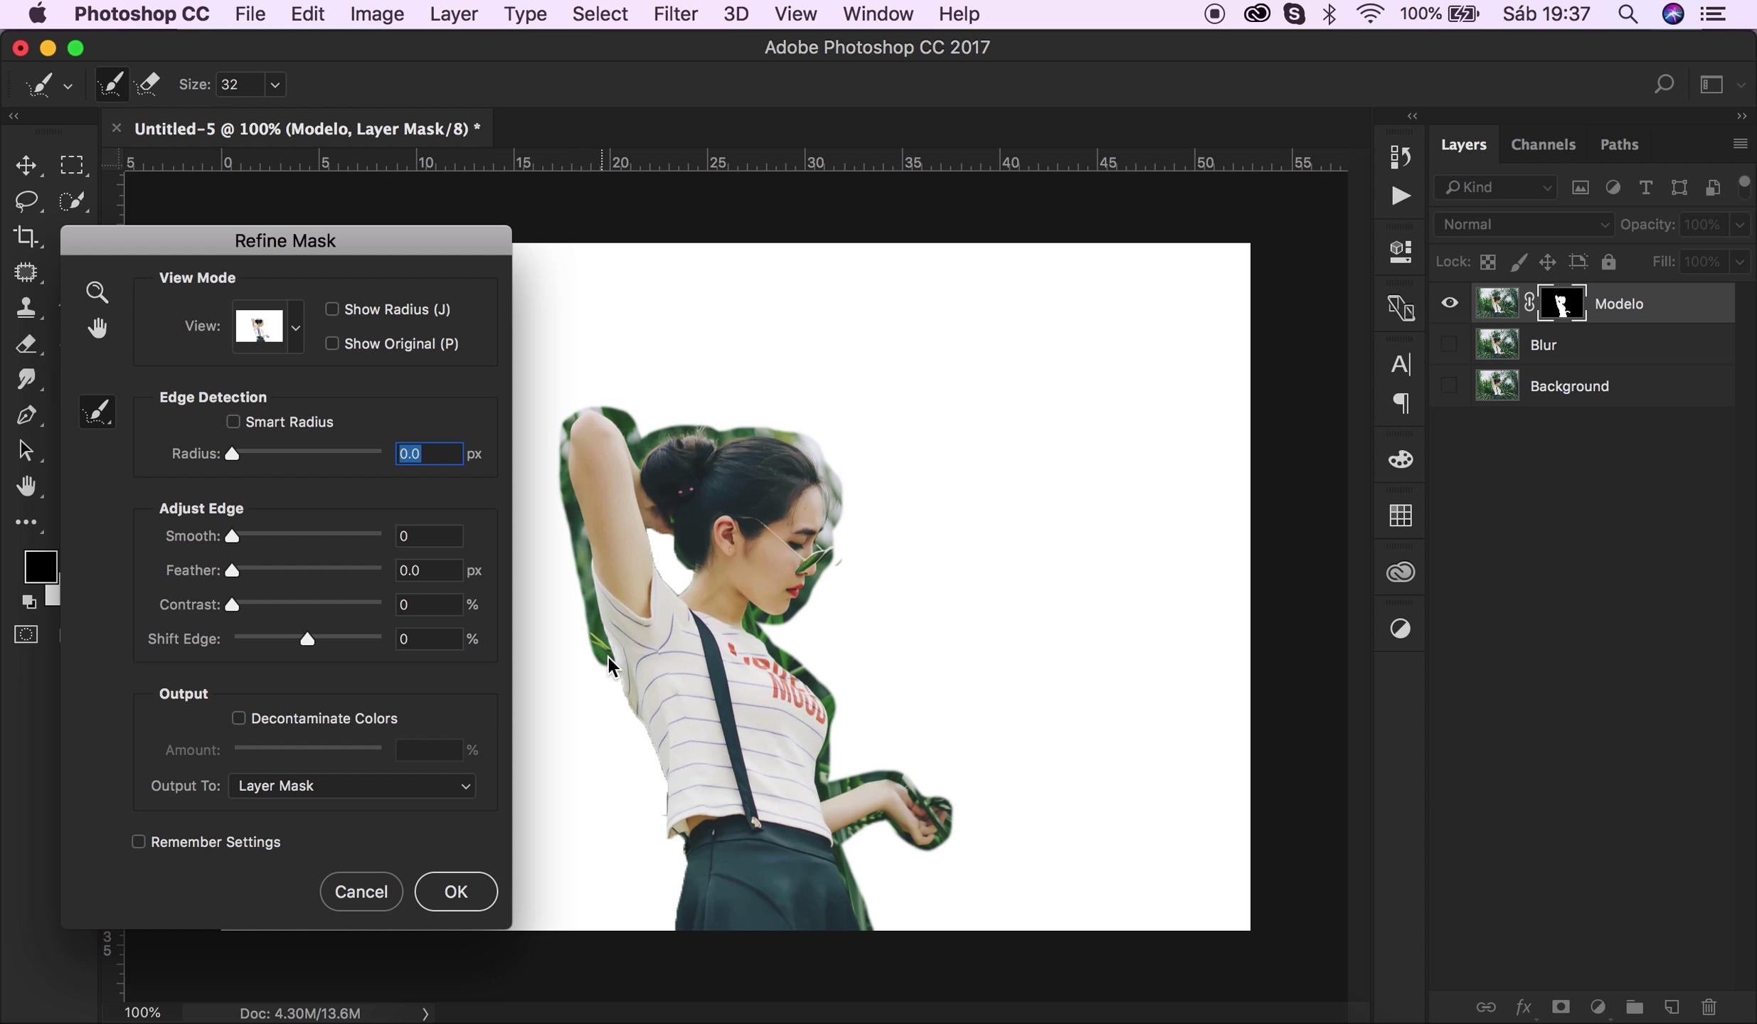
pyautogui.moveTo(674, 847); pyautogui.dragTo(672, 944)
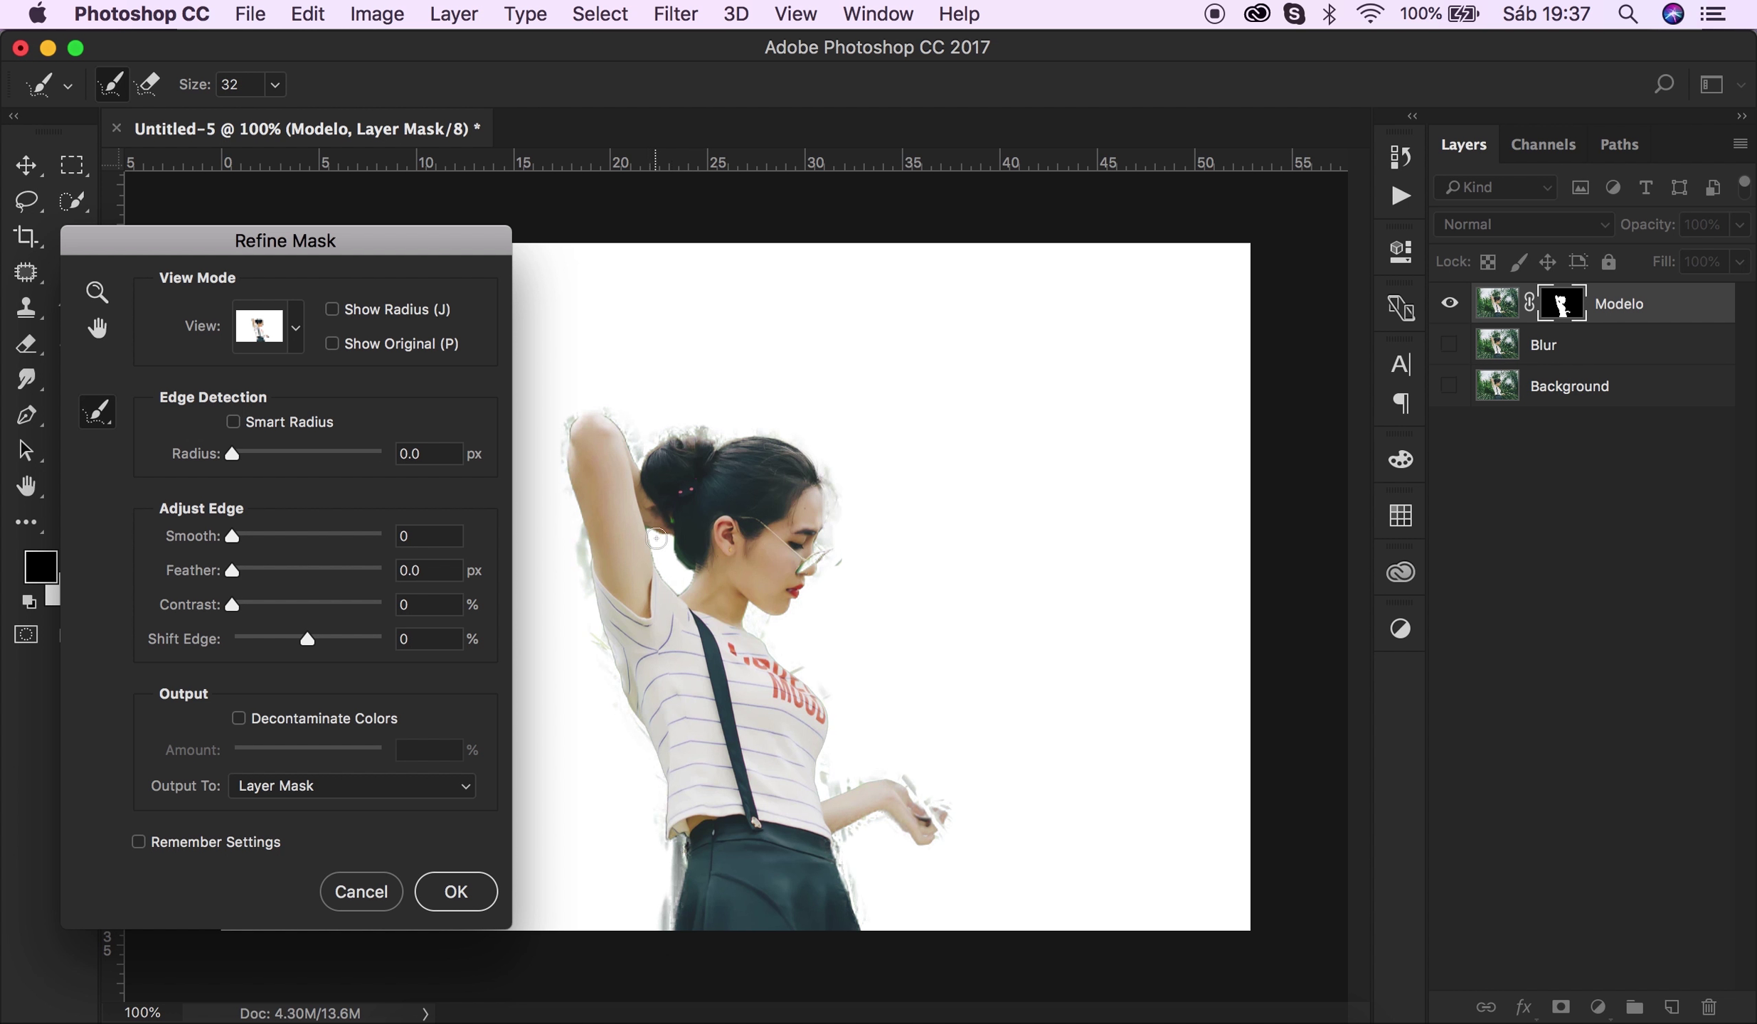
pyautogui.moveTo(662, 551); pyautogui.dragTo(677, 573)
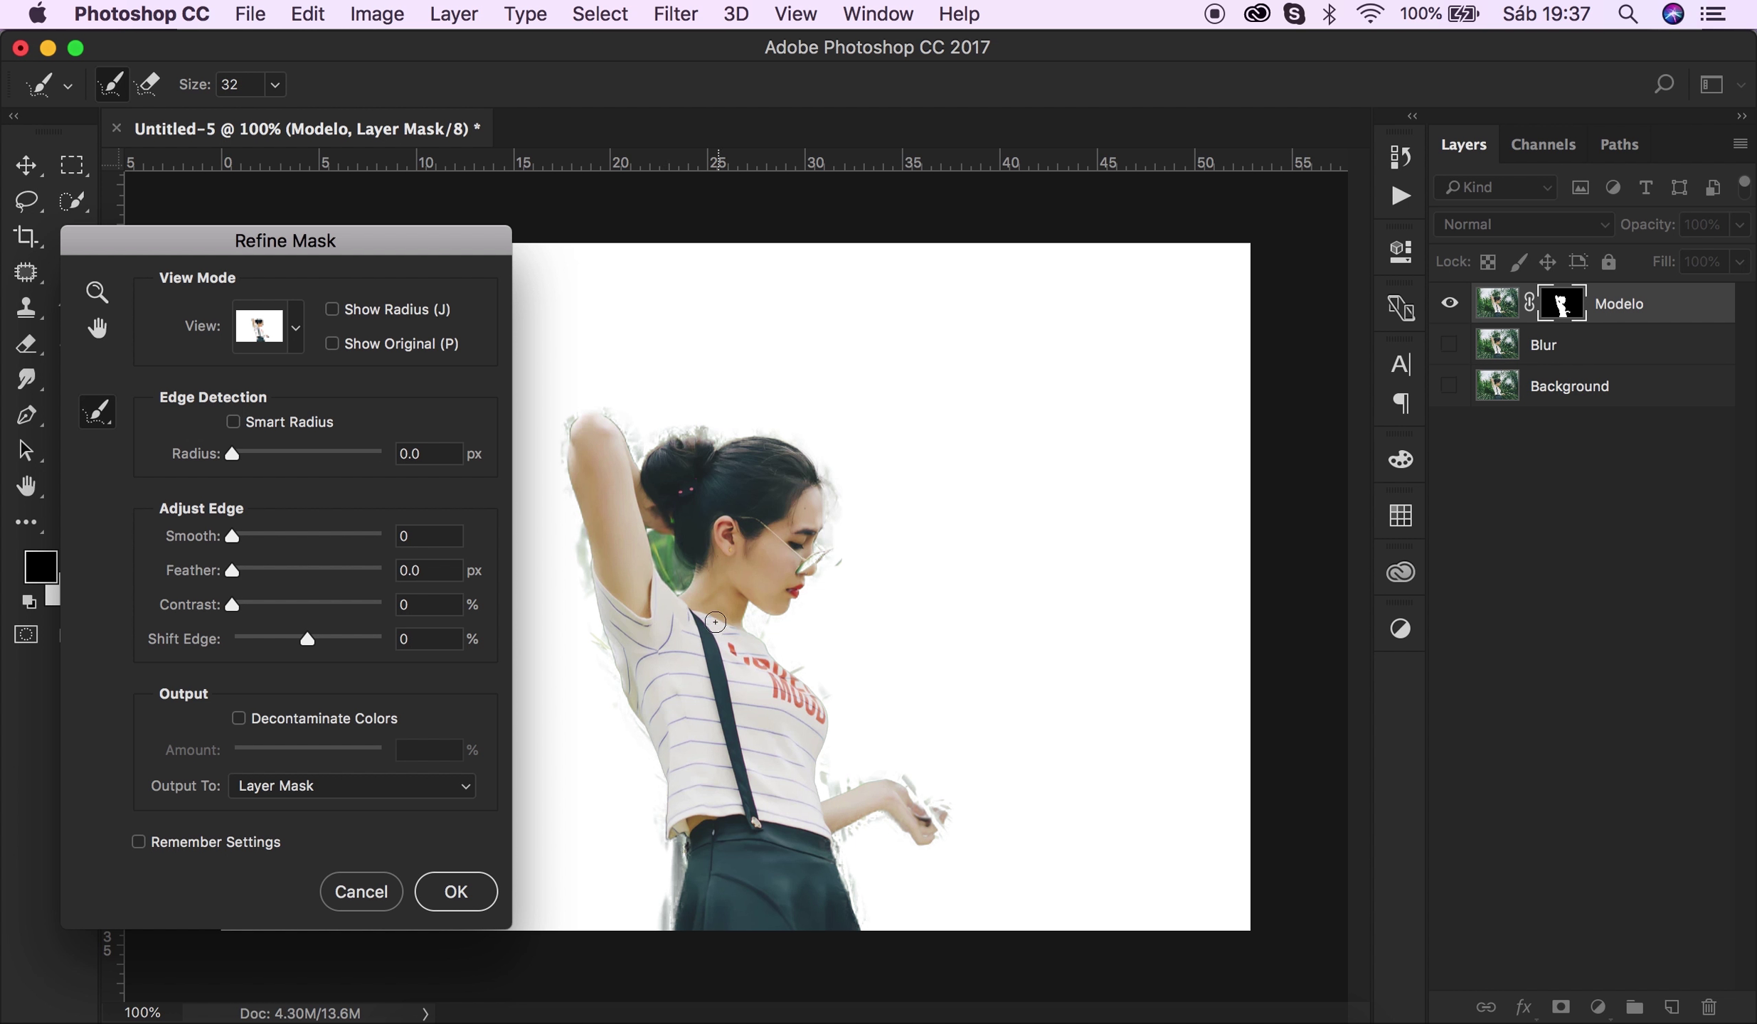
pyautogui.moveTo(688, 589); pyautogui.dragTo(696, 613)
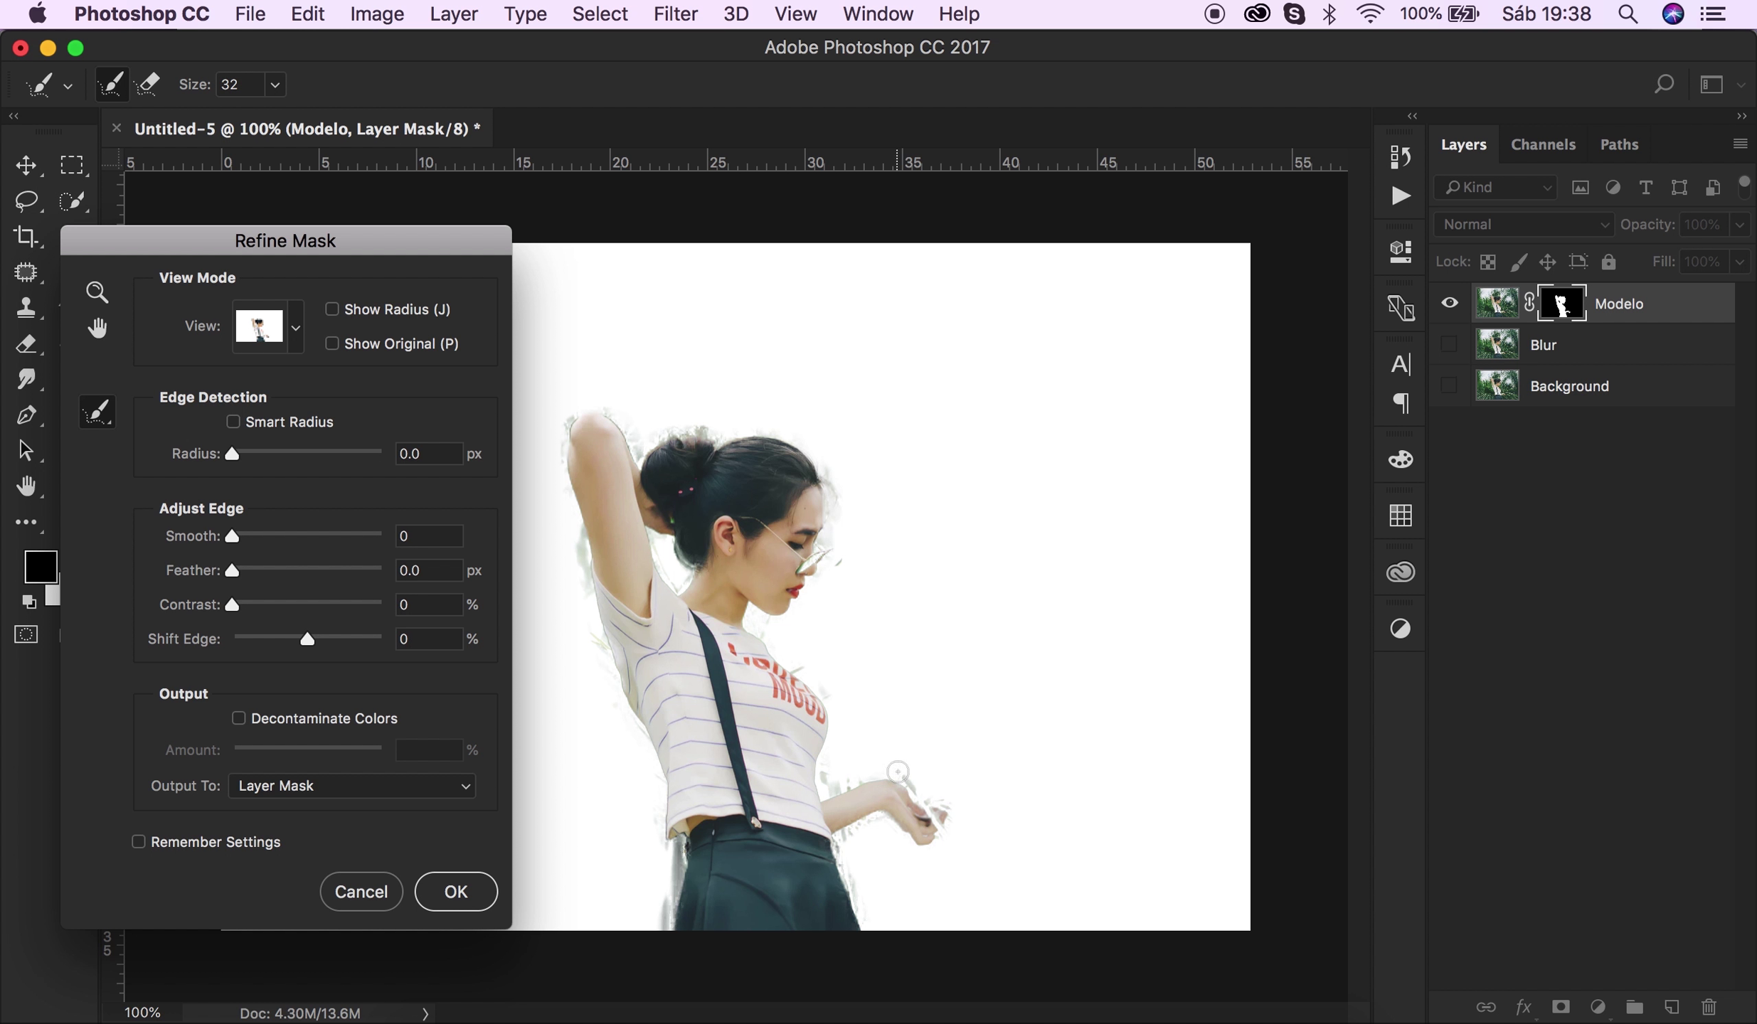
pyautogui.click(459, 893)
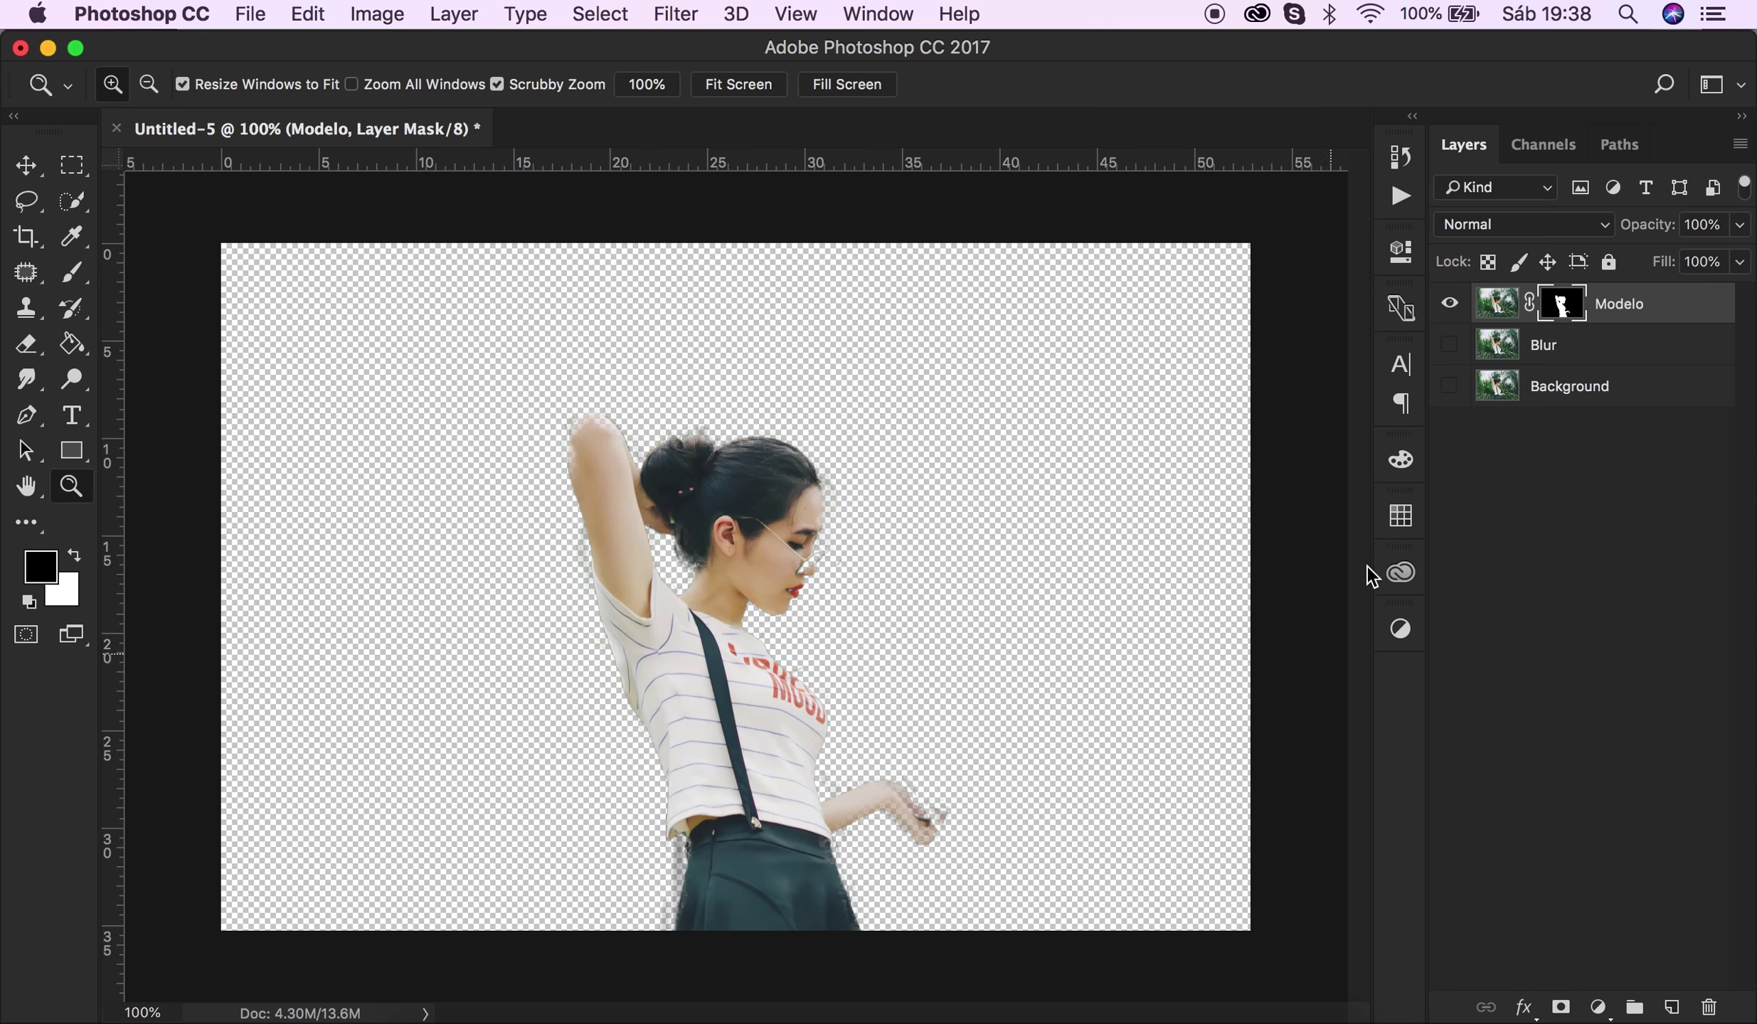
# Show and select the Blur layer, load Modelo's mask as a selection, and expand it 10 px.
pyautogui.click(1451, 346)
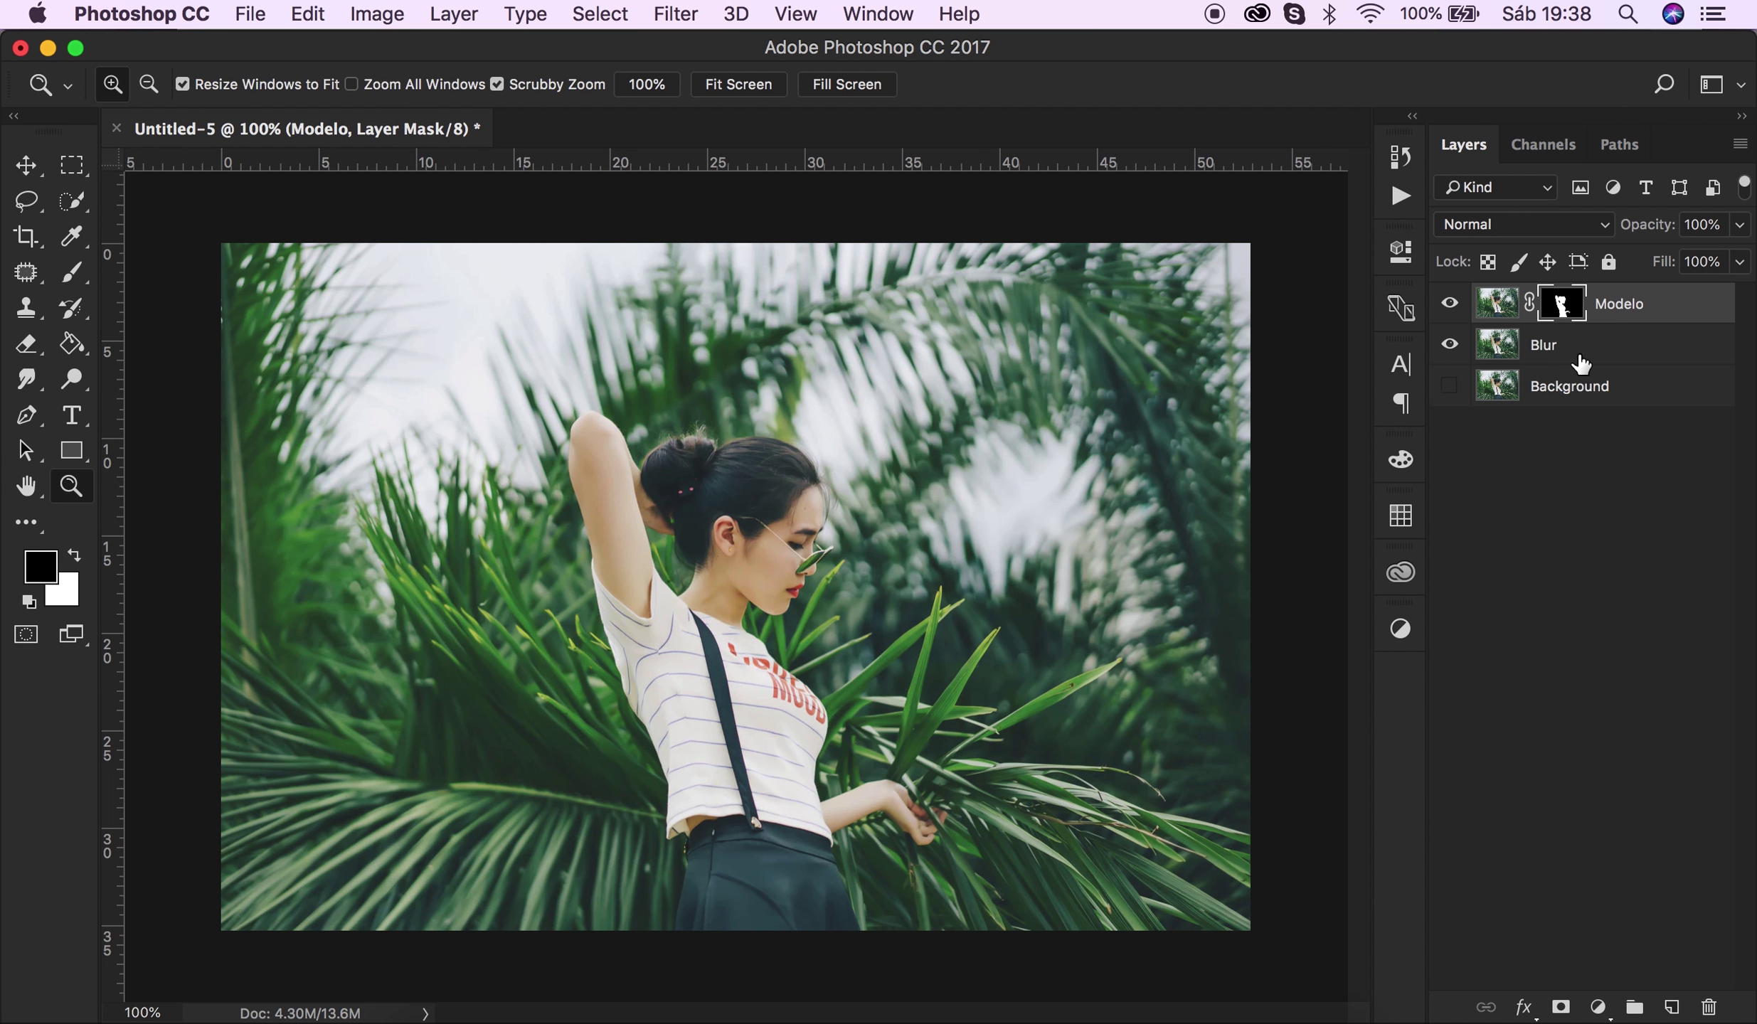
pyautogui.click(1555, 356)
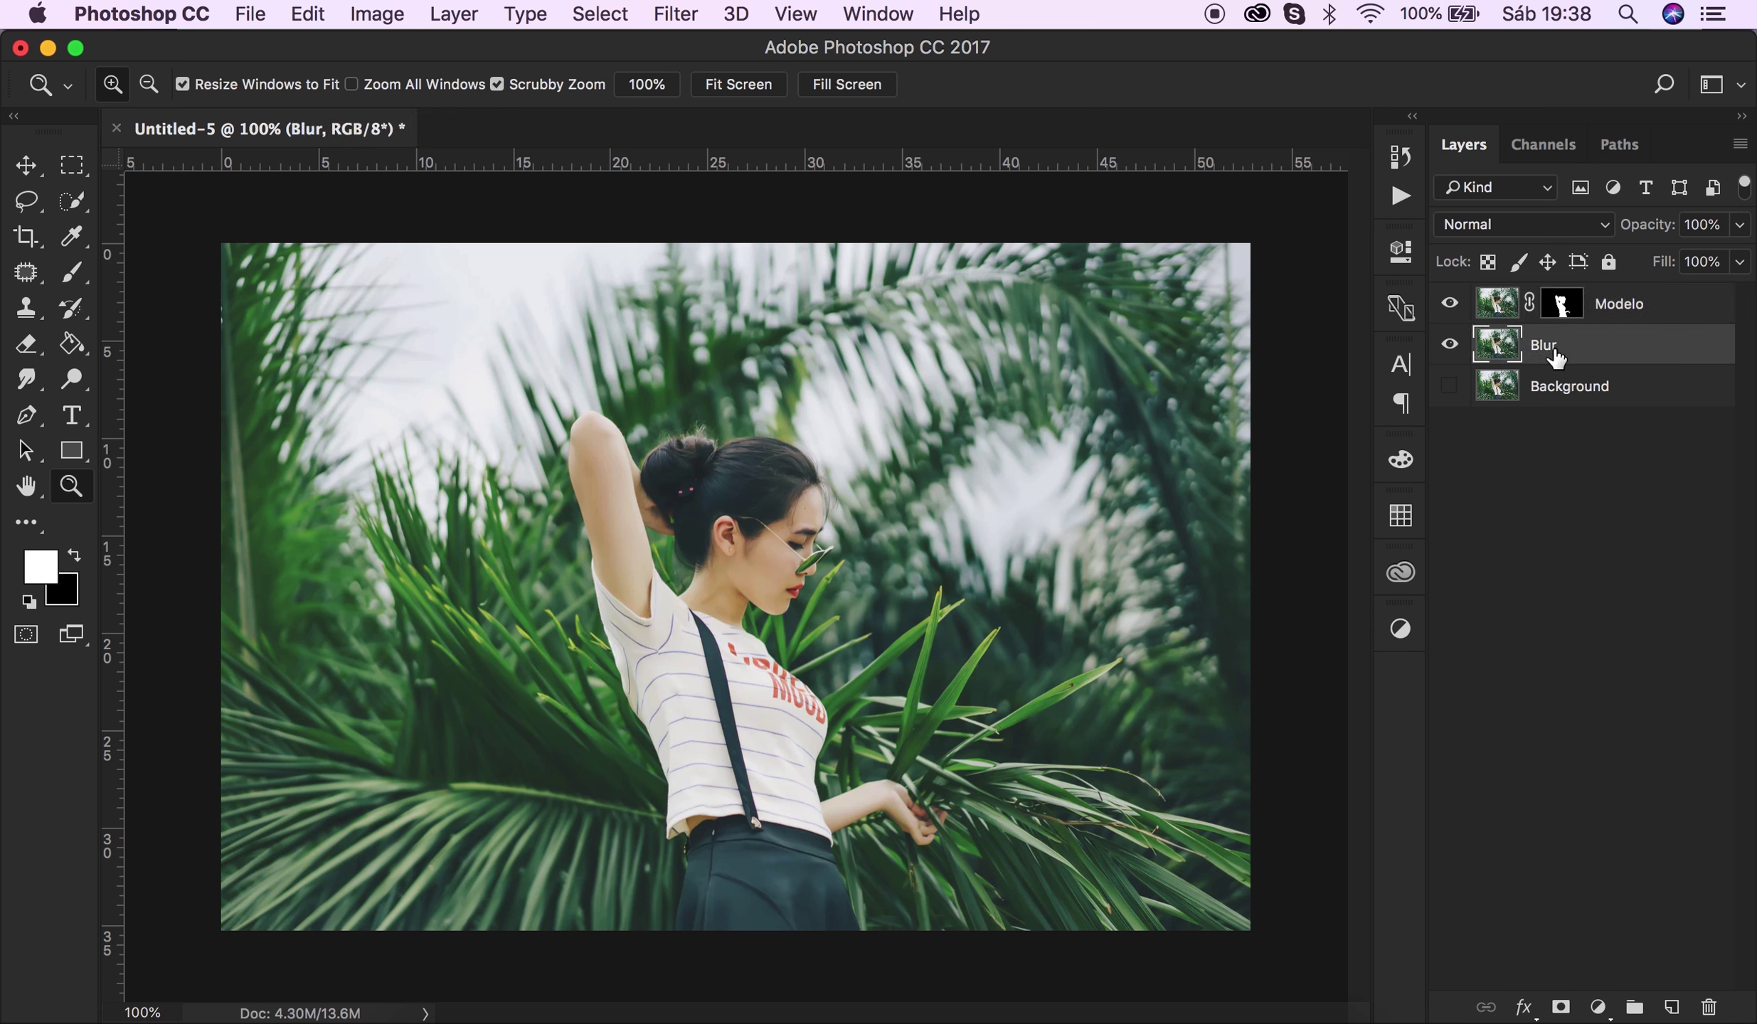
pyautogui.click(1455, 304)
pyautogui.keyDown('super'); pyautogui.click(1560, 313); pyautogui.keyUp('super')
pyautogui.click(597, 15)
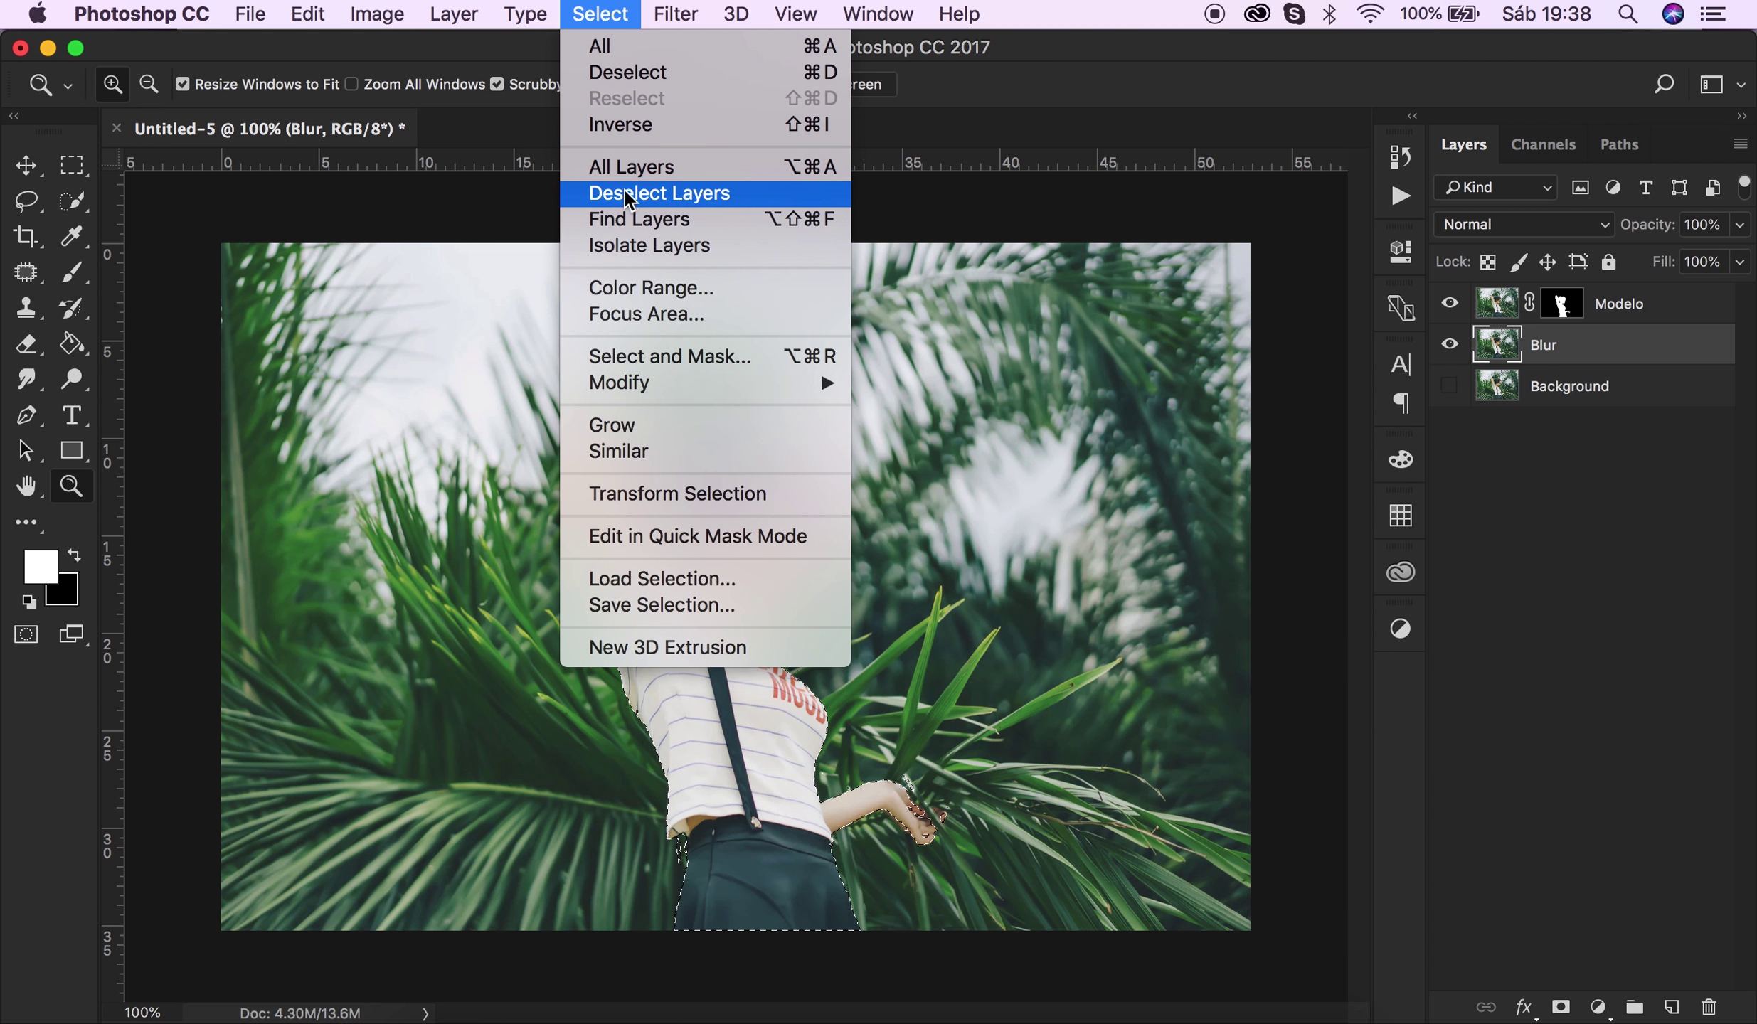
pyautogui.moveTo(706, 383)
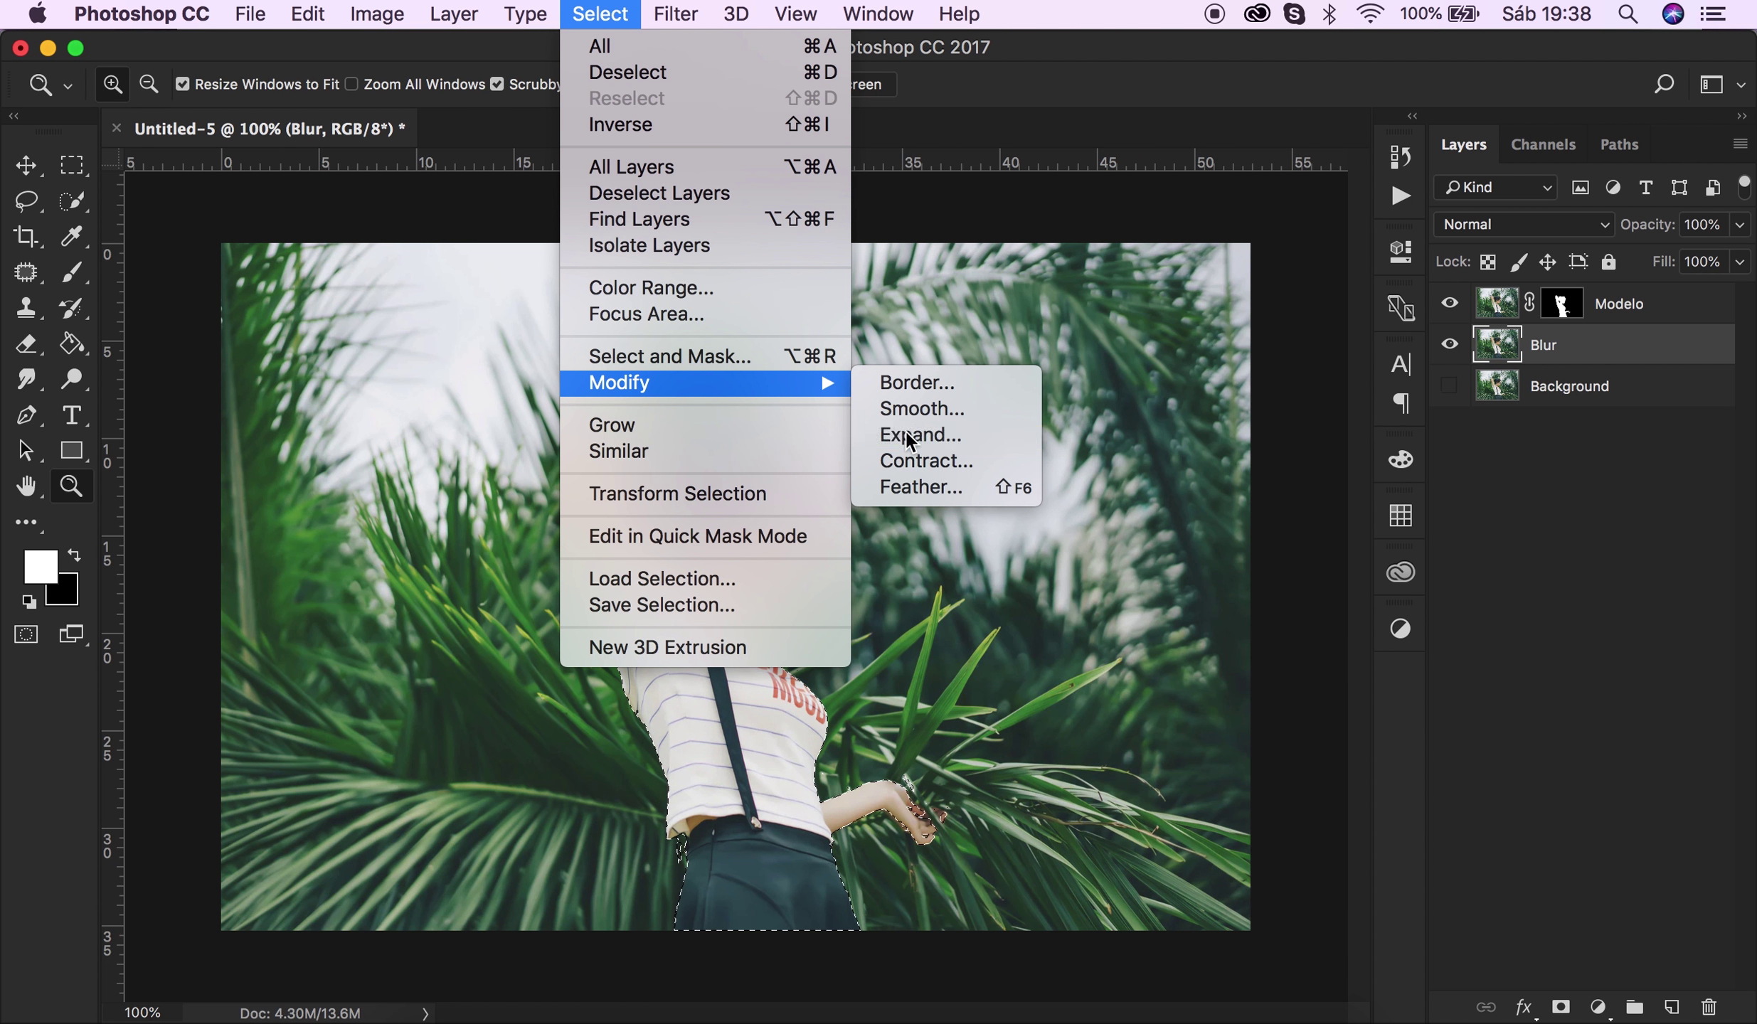
pyautogui.click(907, 433)
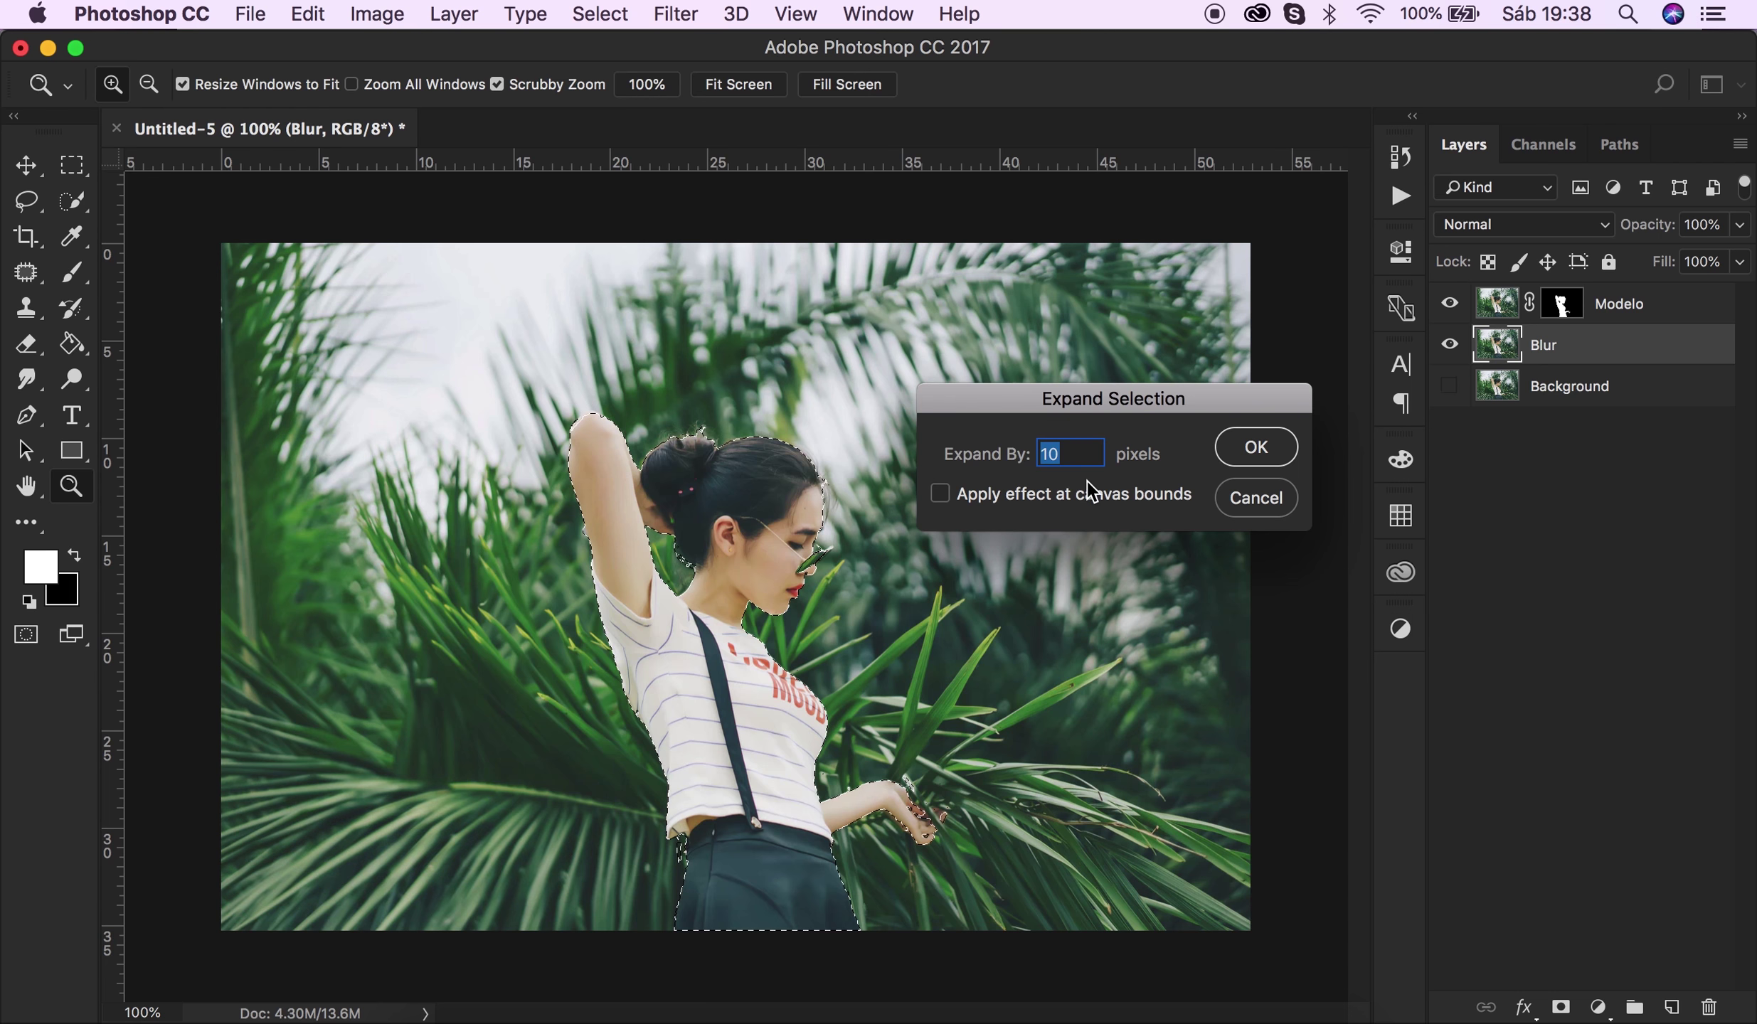
pyautogui.click(1254, 447)
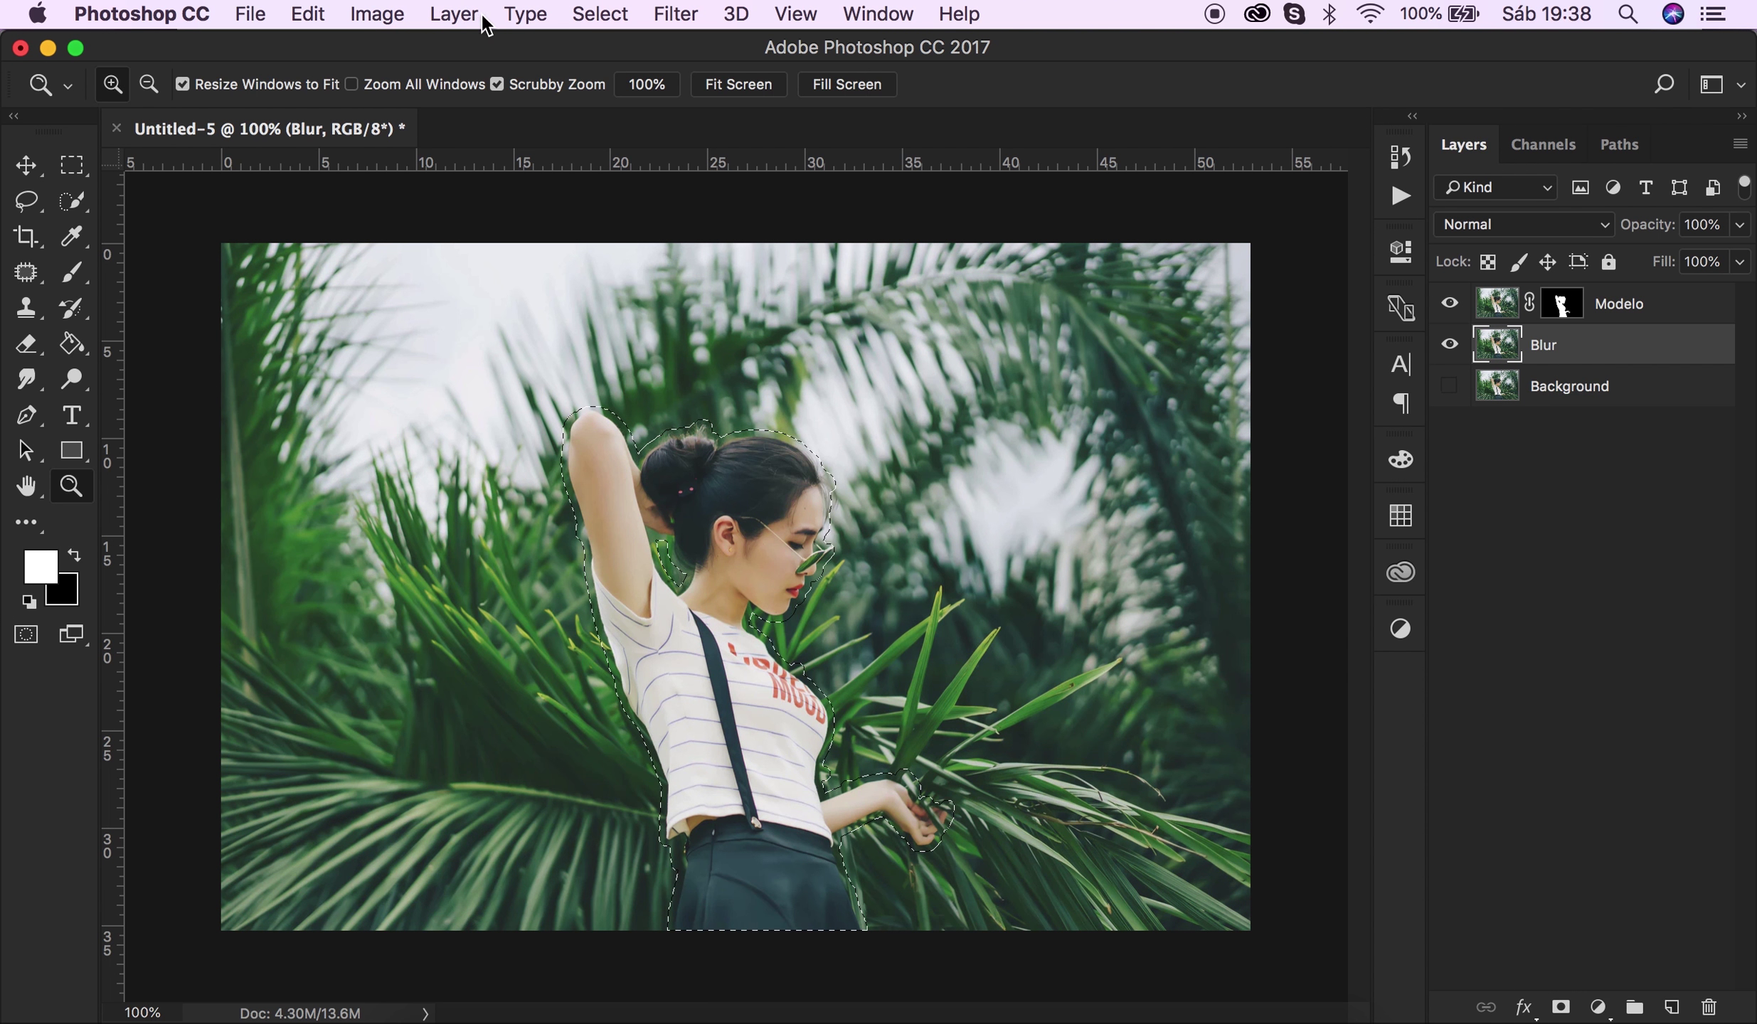
# Fill the selection on the Blur layer with Content-Aware fill.
pyautogui.click(308, 14)
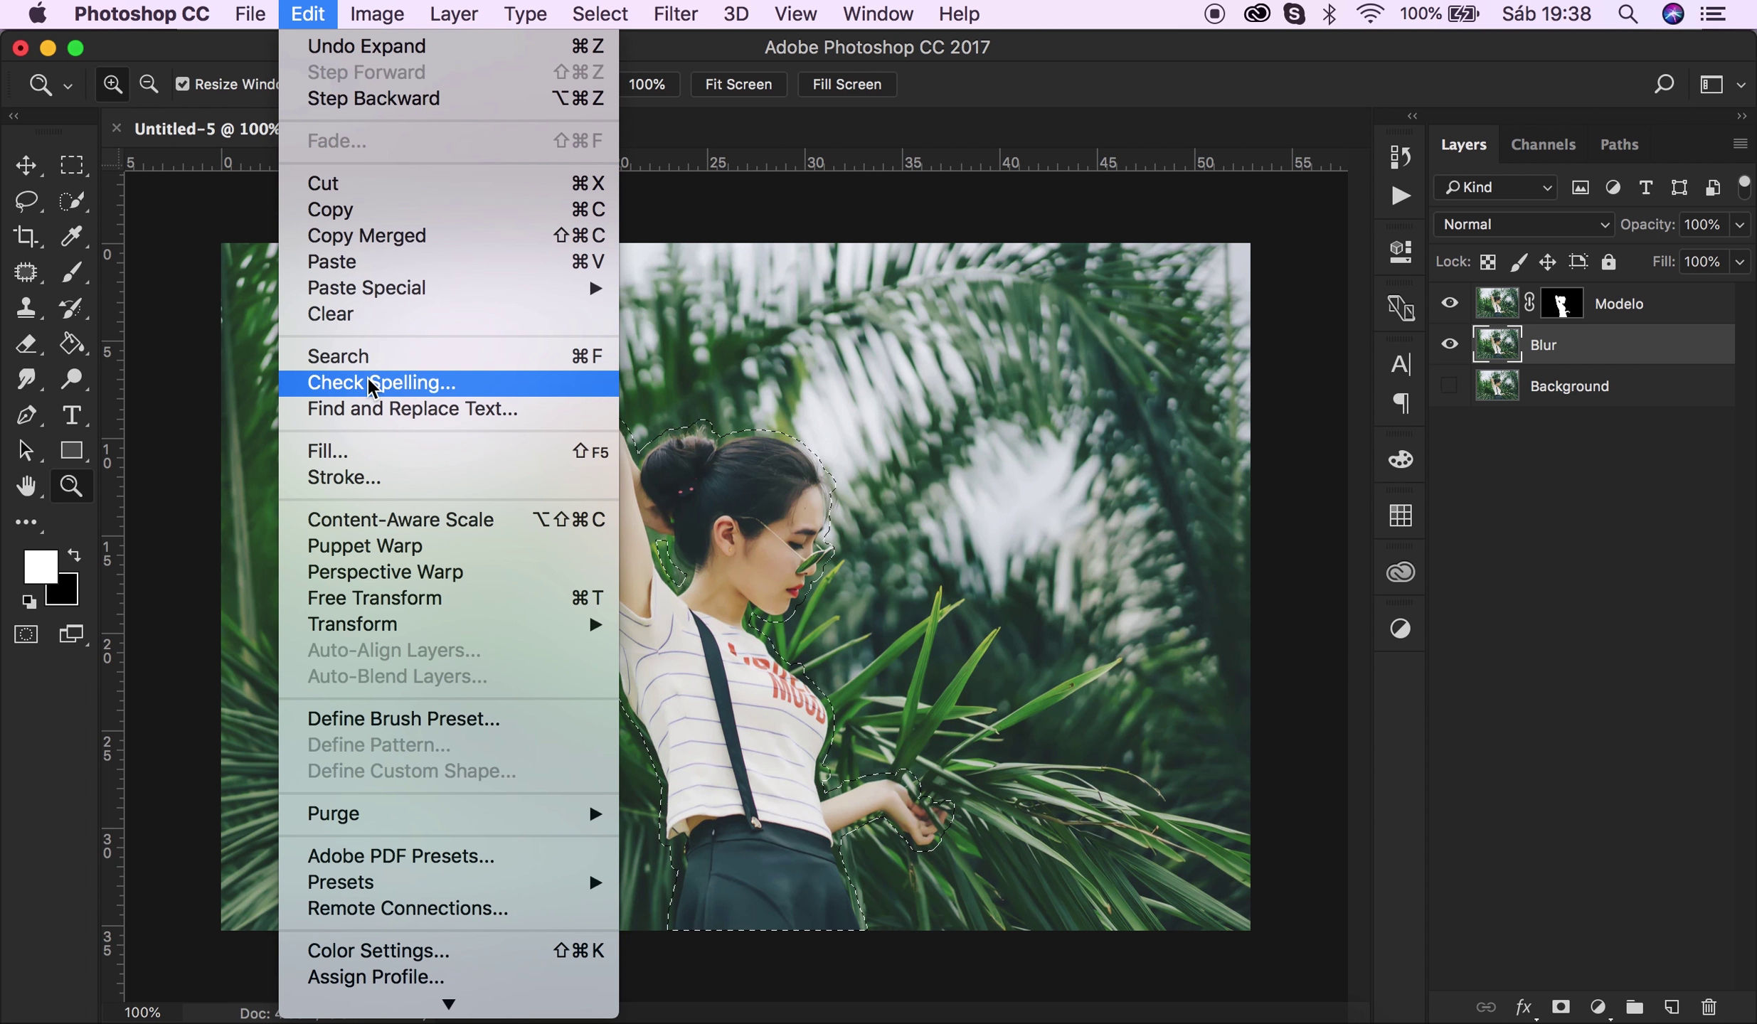
pyautogui.click(372, 453)
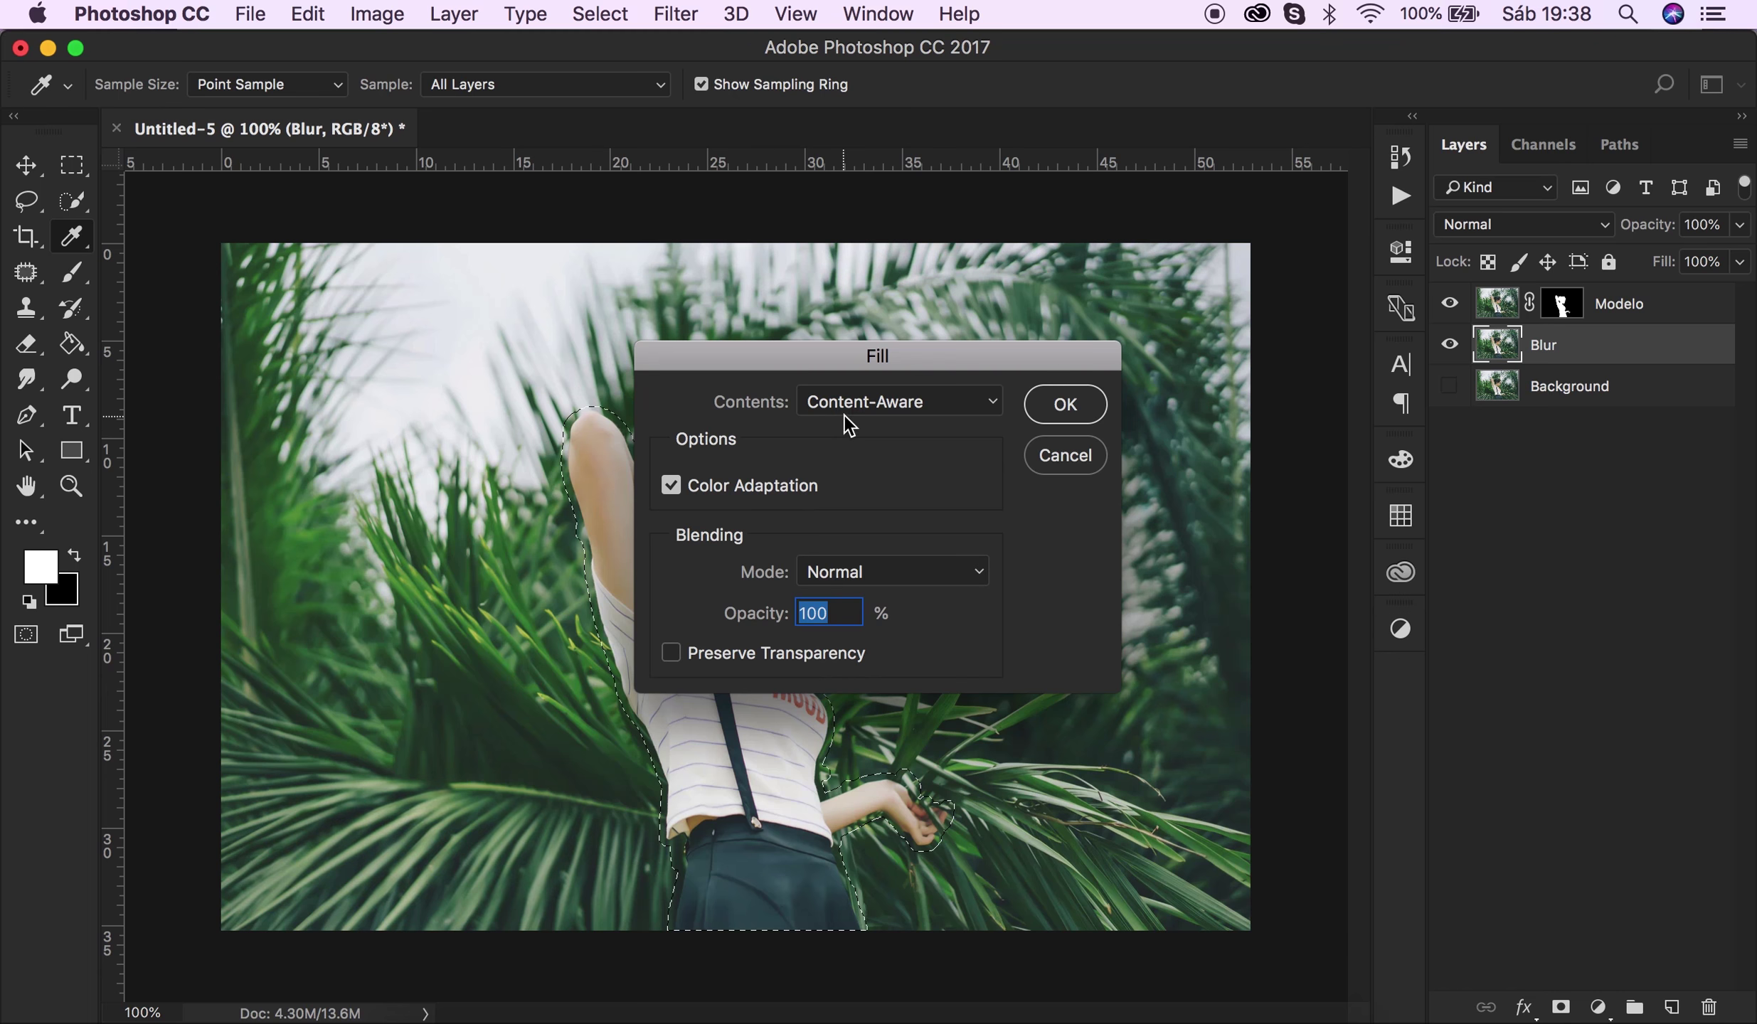
pyautogui.click(855, 401)
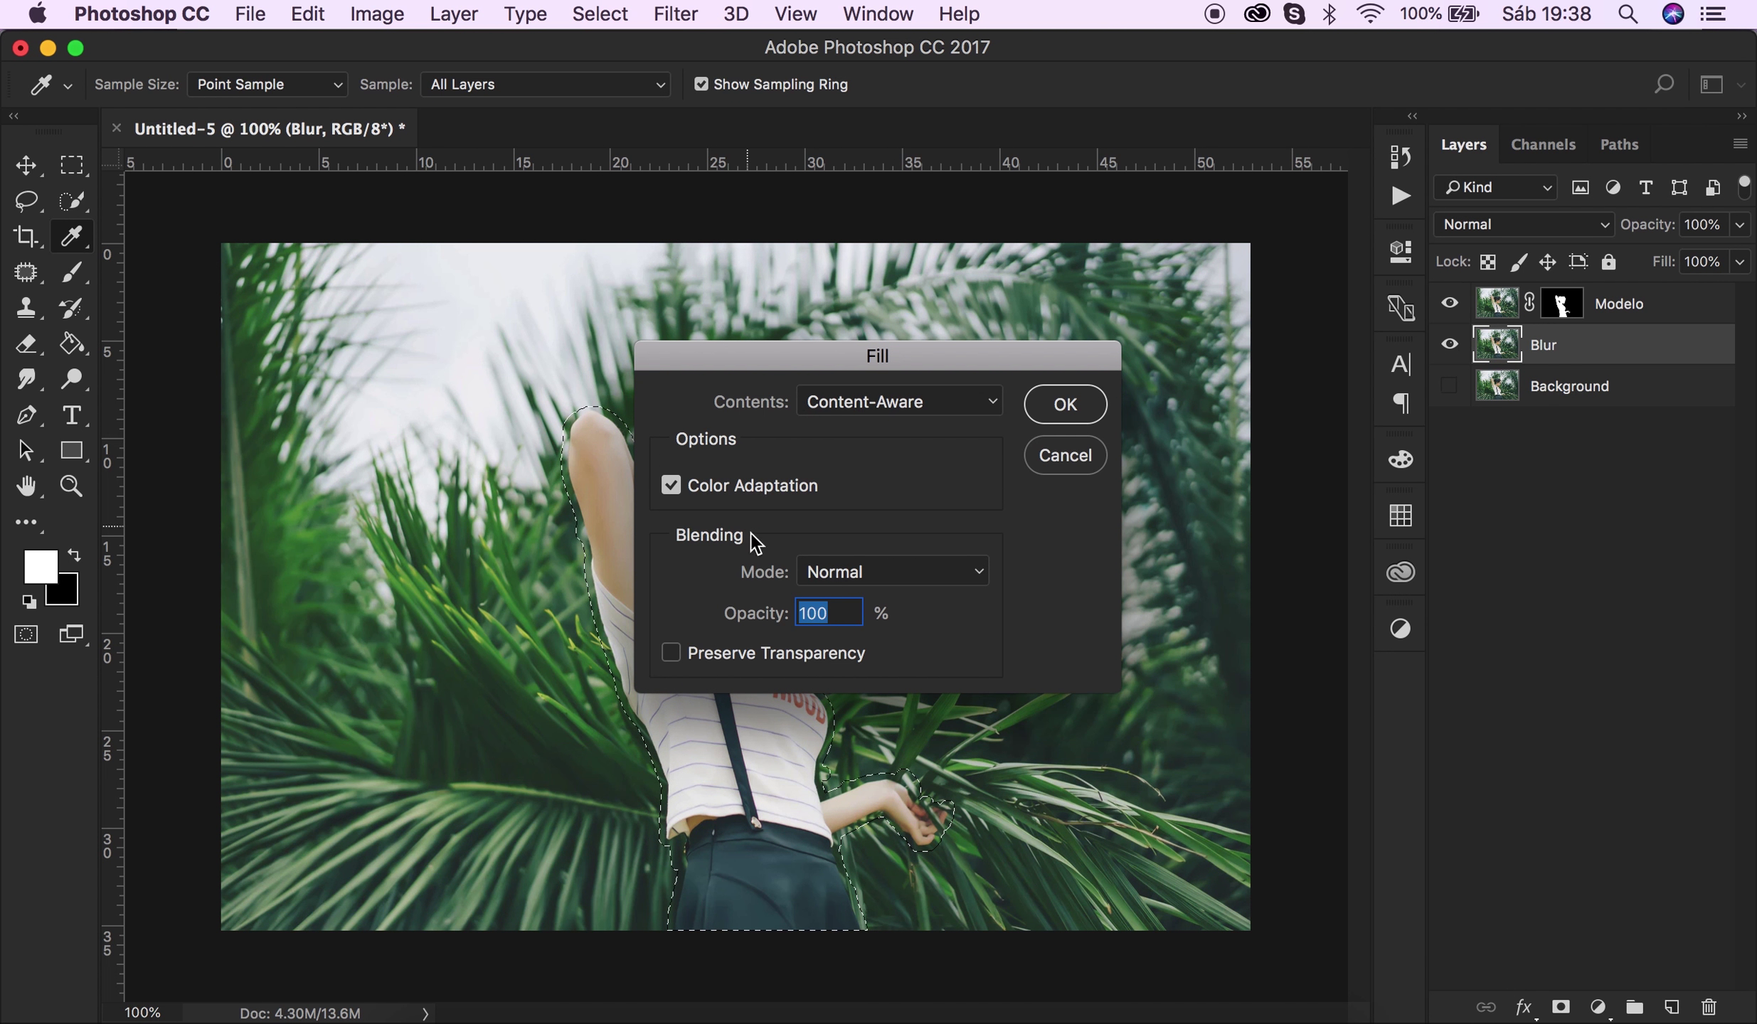
pyautogui.click(1067, 405)
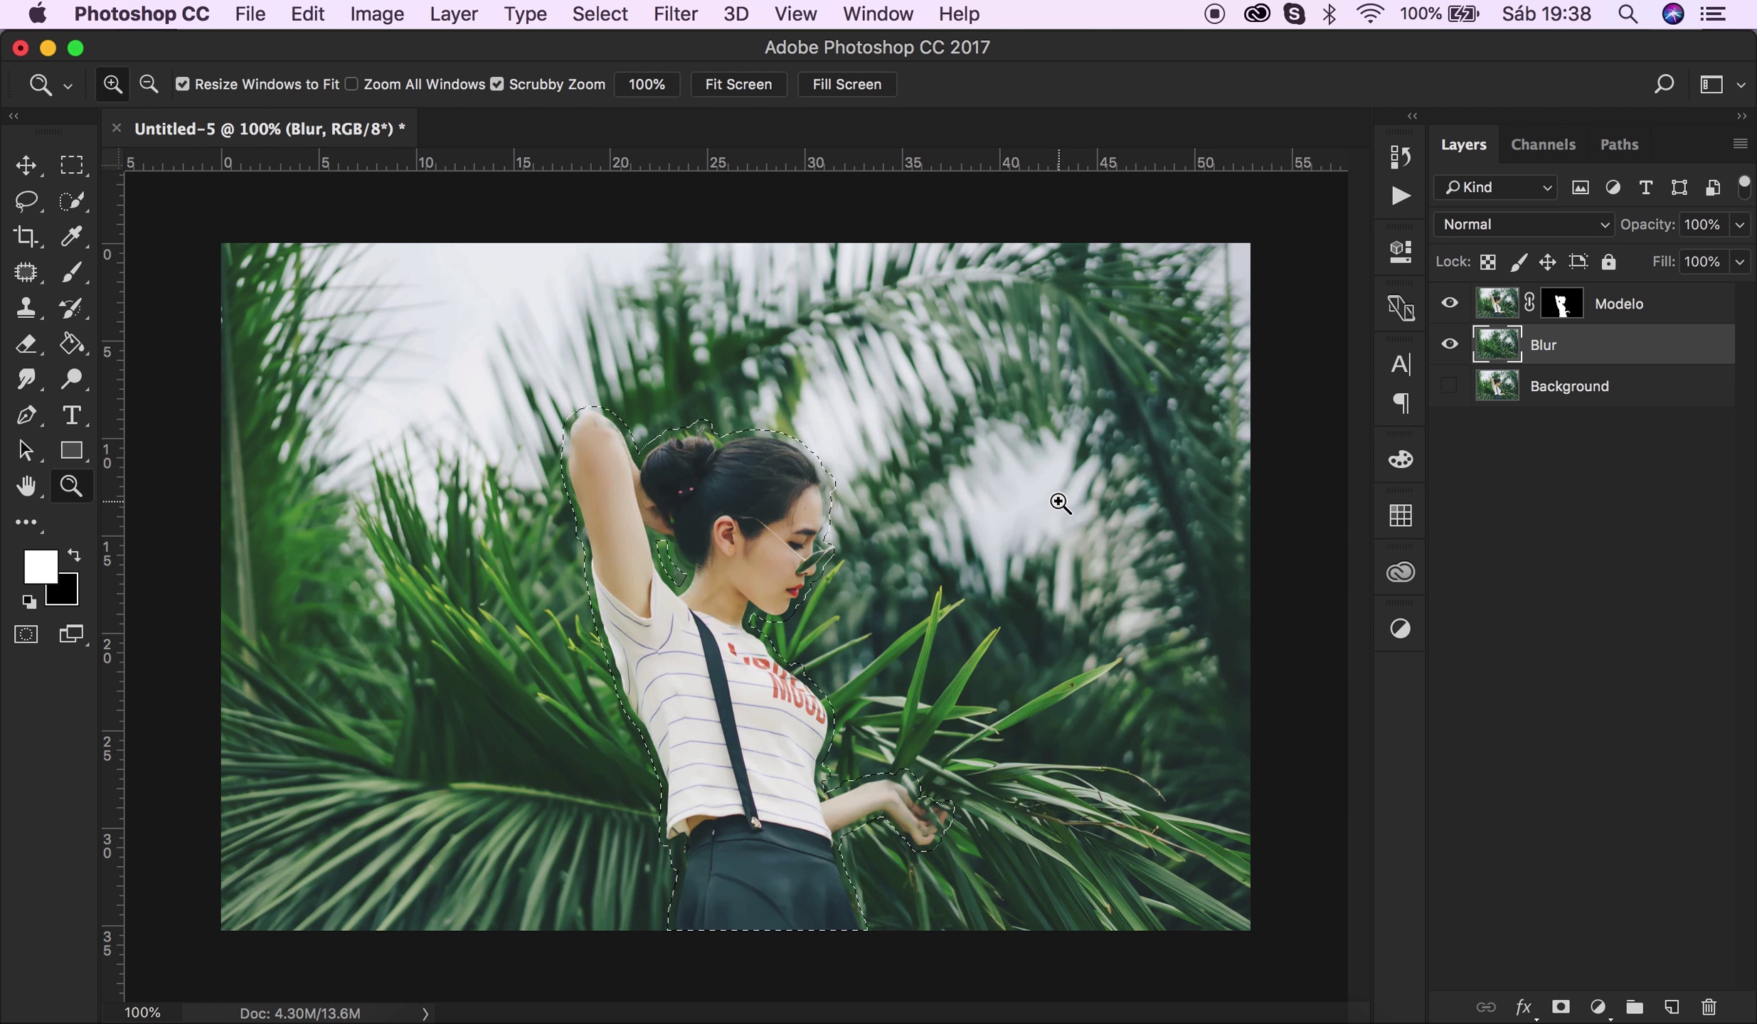
# Deselect and toggle Modelo's visibility to compare against the filled background.
pyautogui.hotkey('ctrl', 'd')
pyautogui.click(1450, 306)
pyautogui.click(1450, 306)
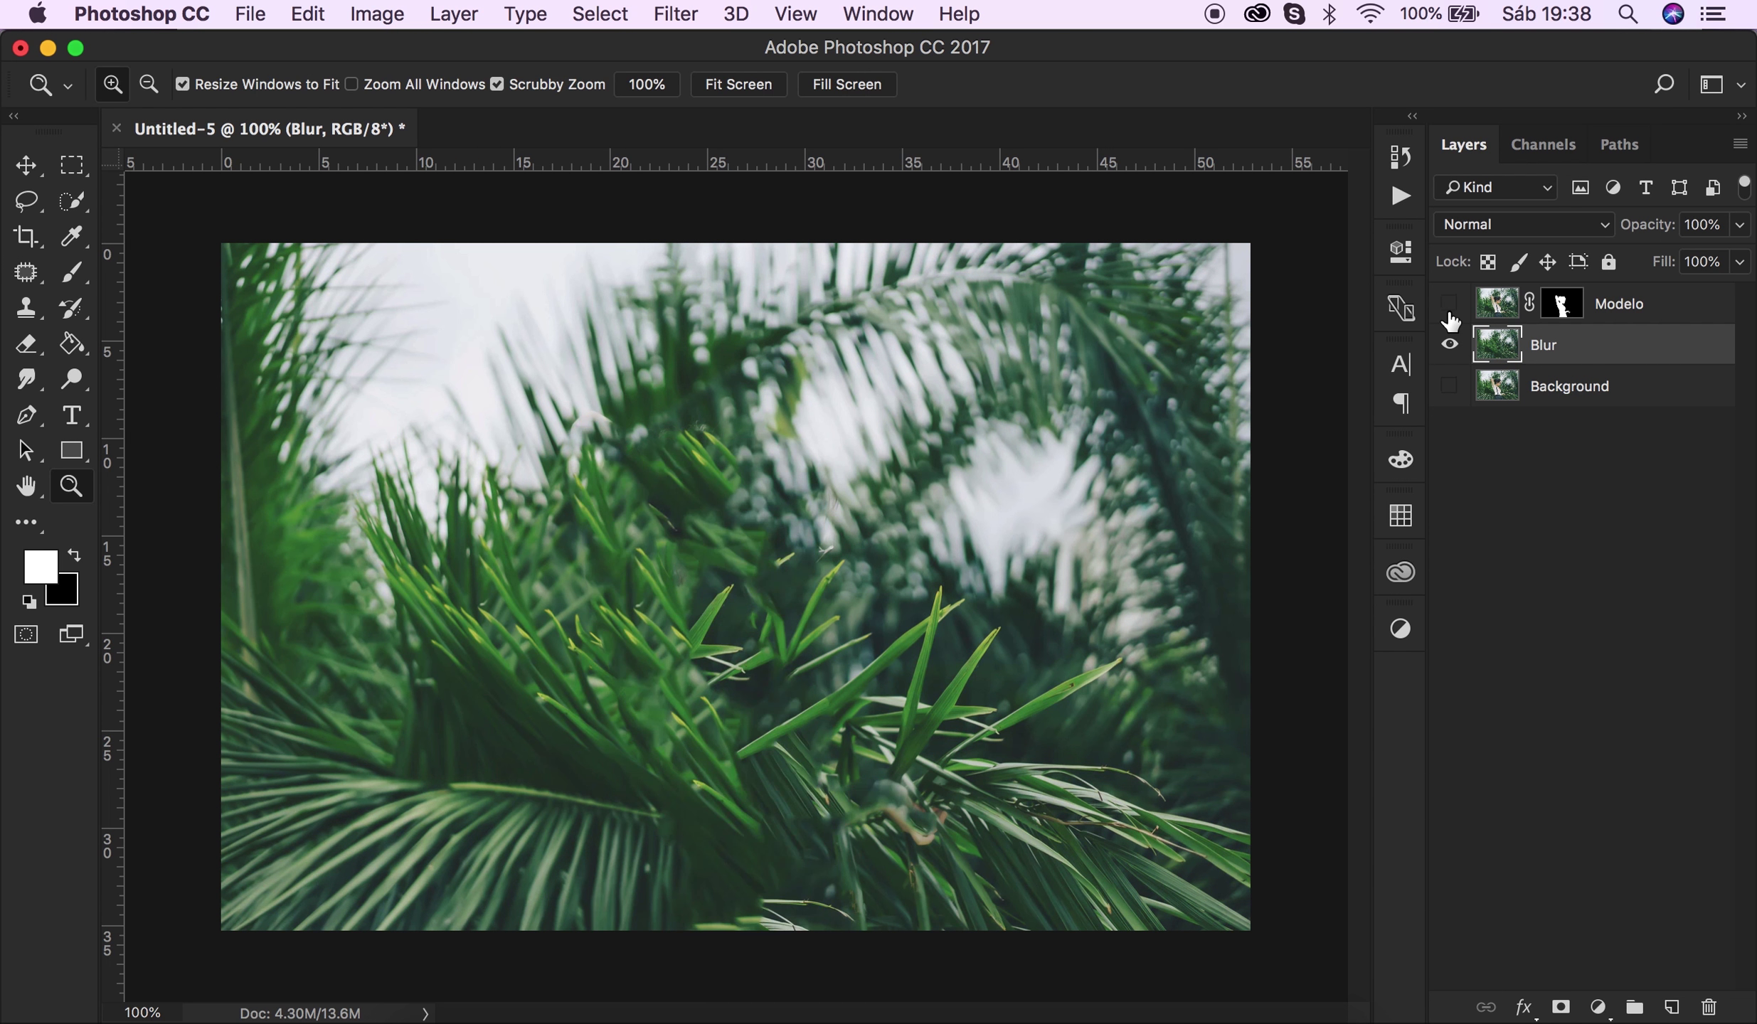
pyautogui.click(1450, 306)
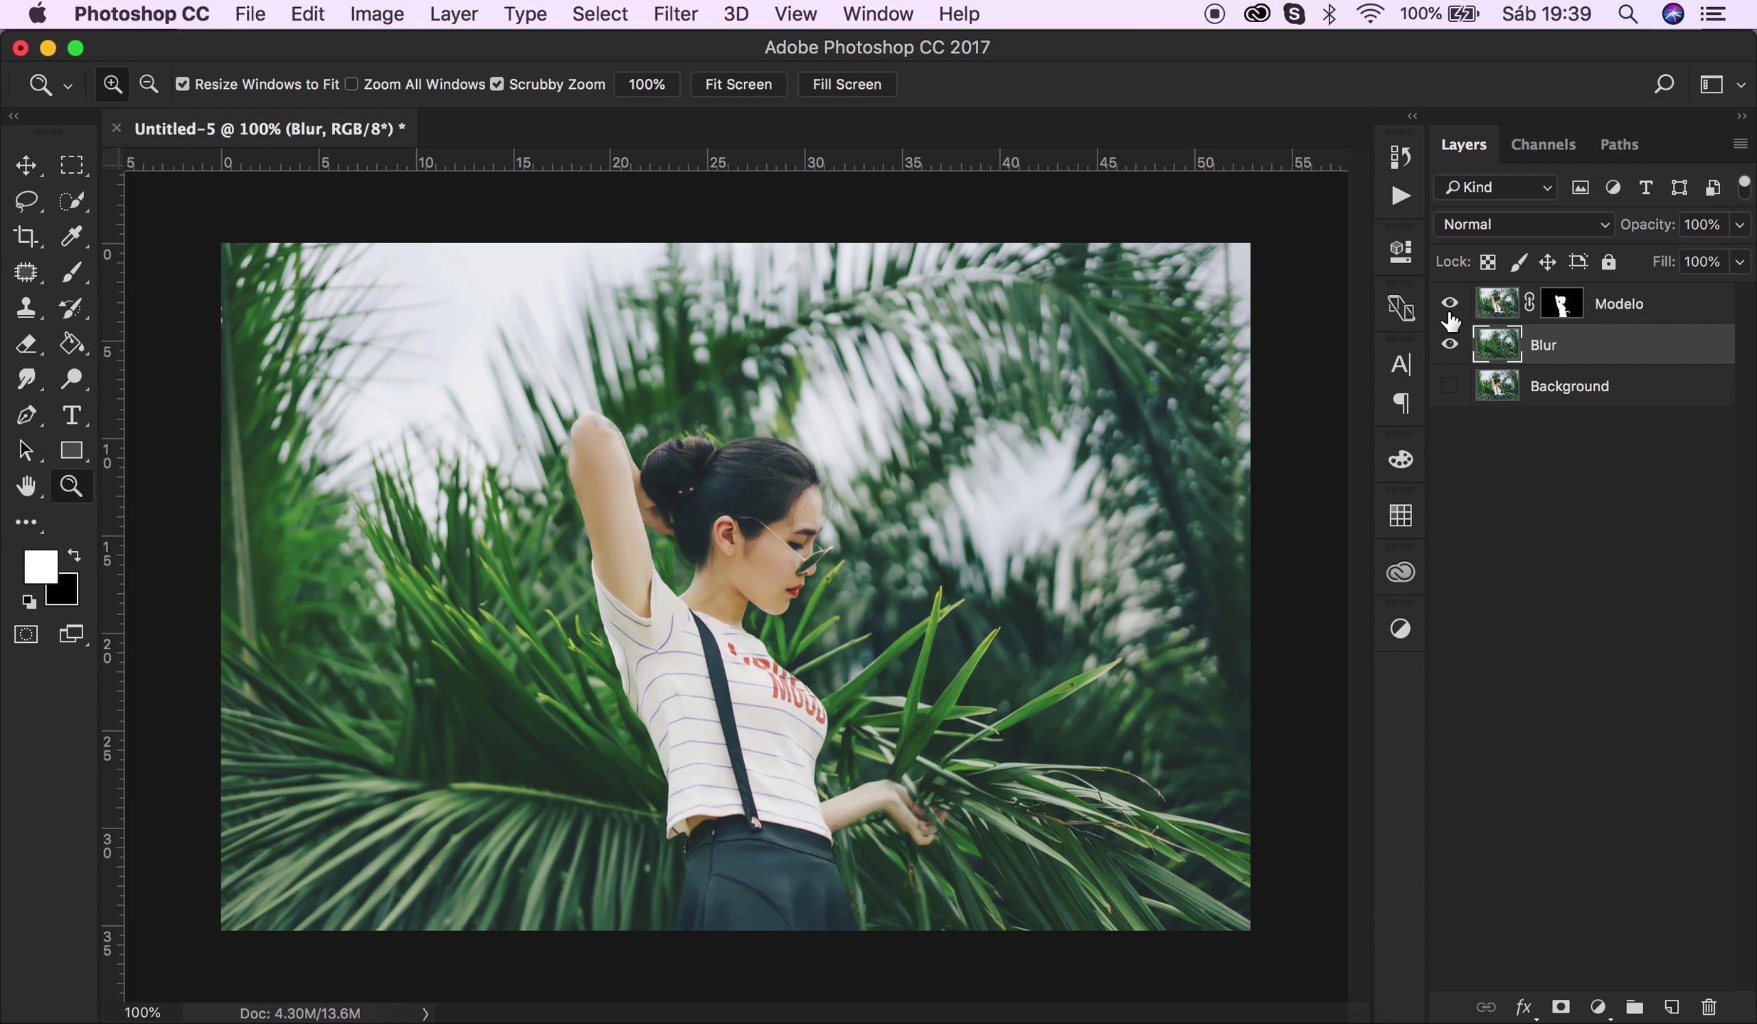
pyautogui.click(1450, 313)
pyautogui.click(1449, 313)
# Preview Gaussian Blur radii between about 2.9 and 26, cancel it, and open Blur Gallery.
pyautogui.click(647, 15)
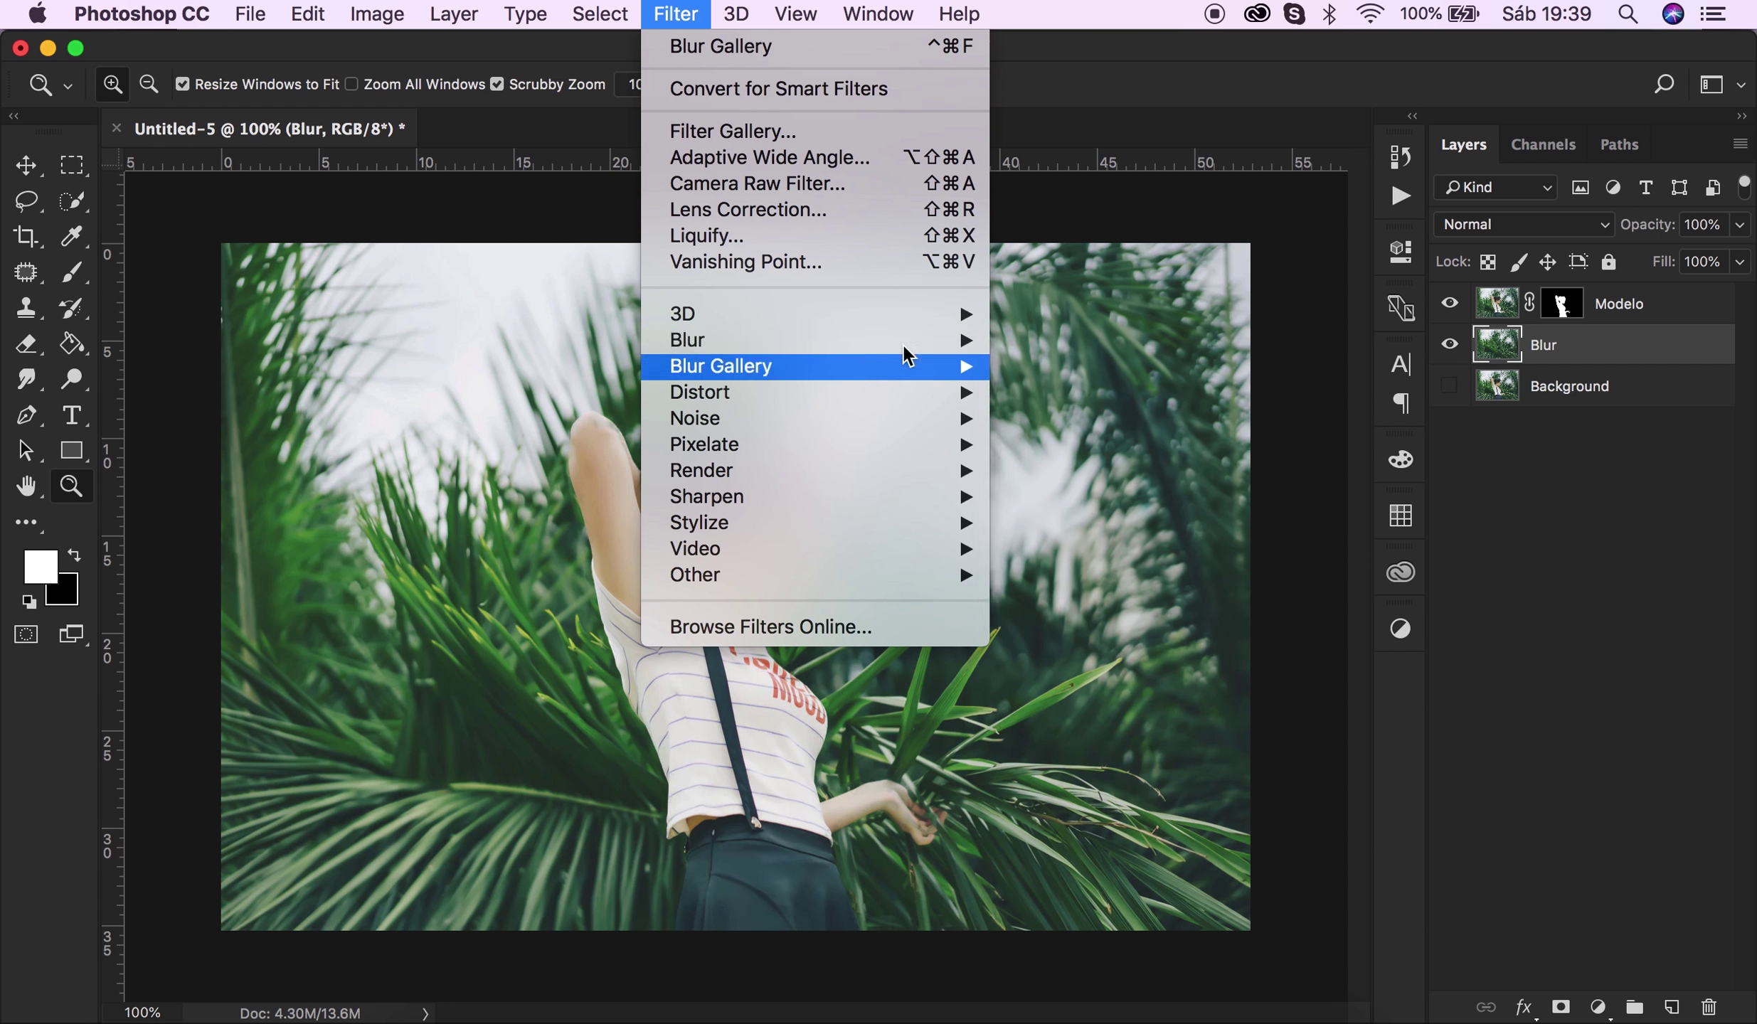
pyautogui.click(1082, 443)
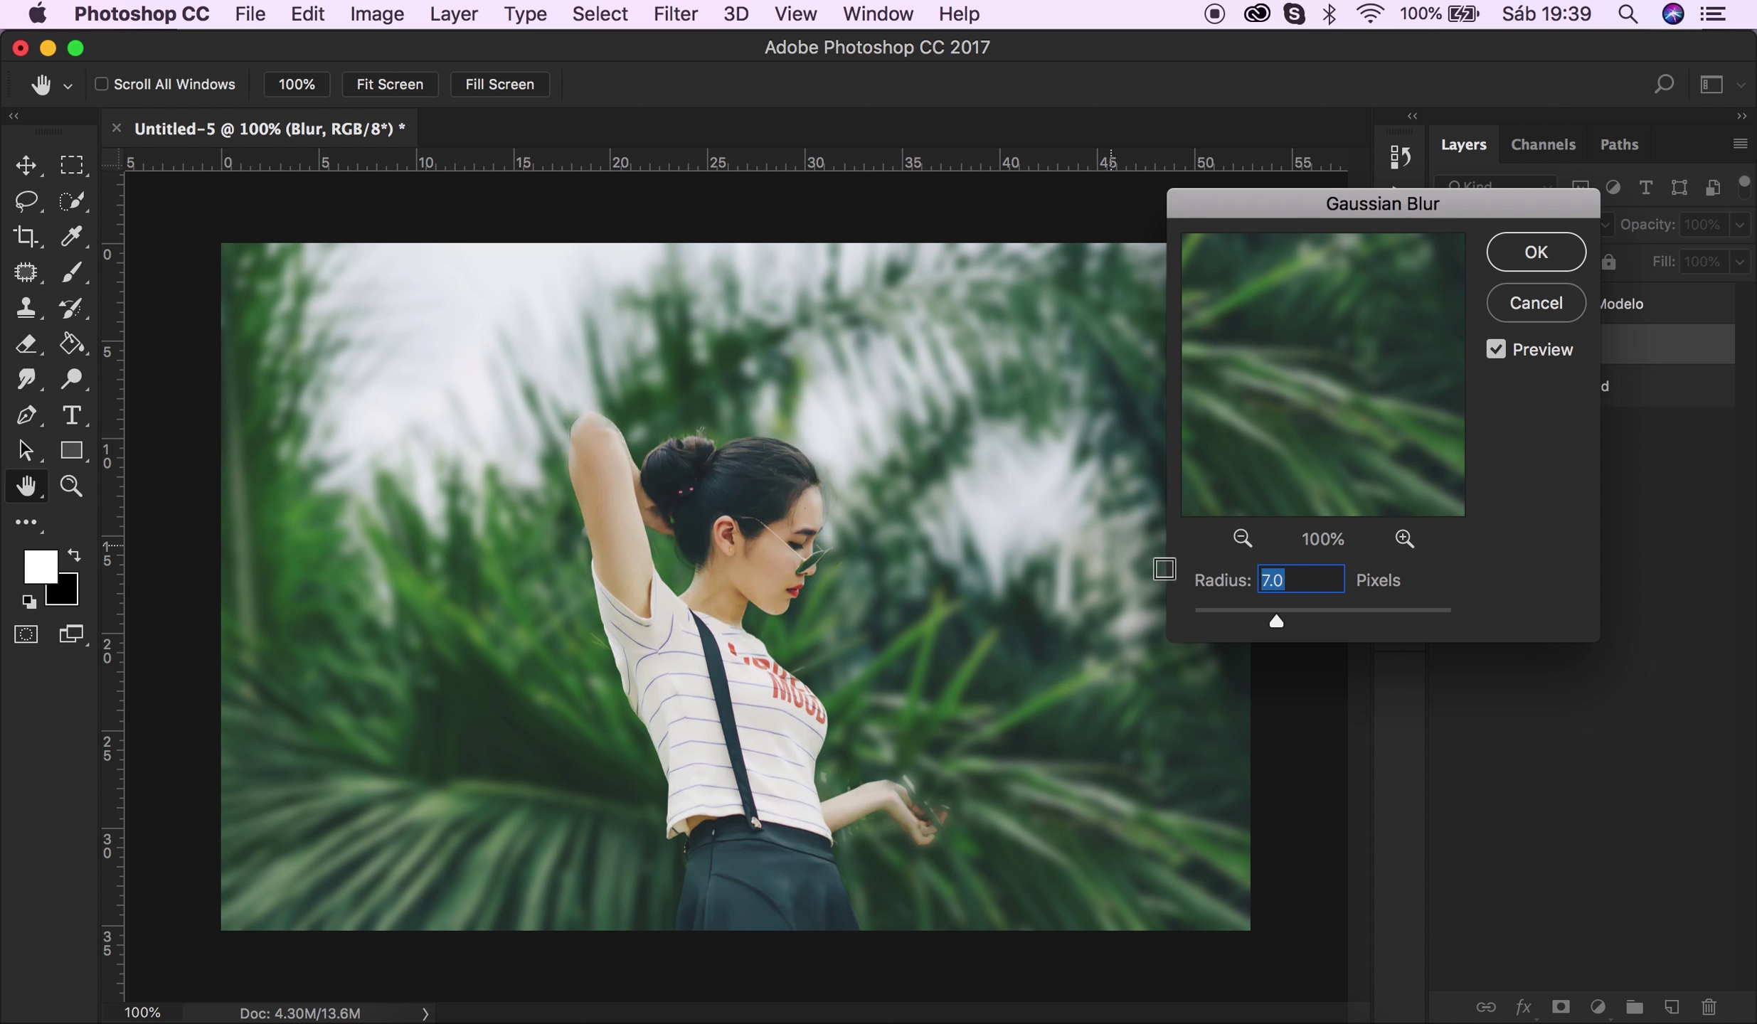
pyautogui.moveTo(1304, 609); pyautogui.dragTo(1369, 612)
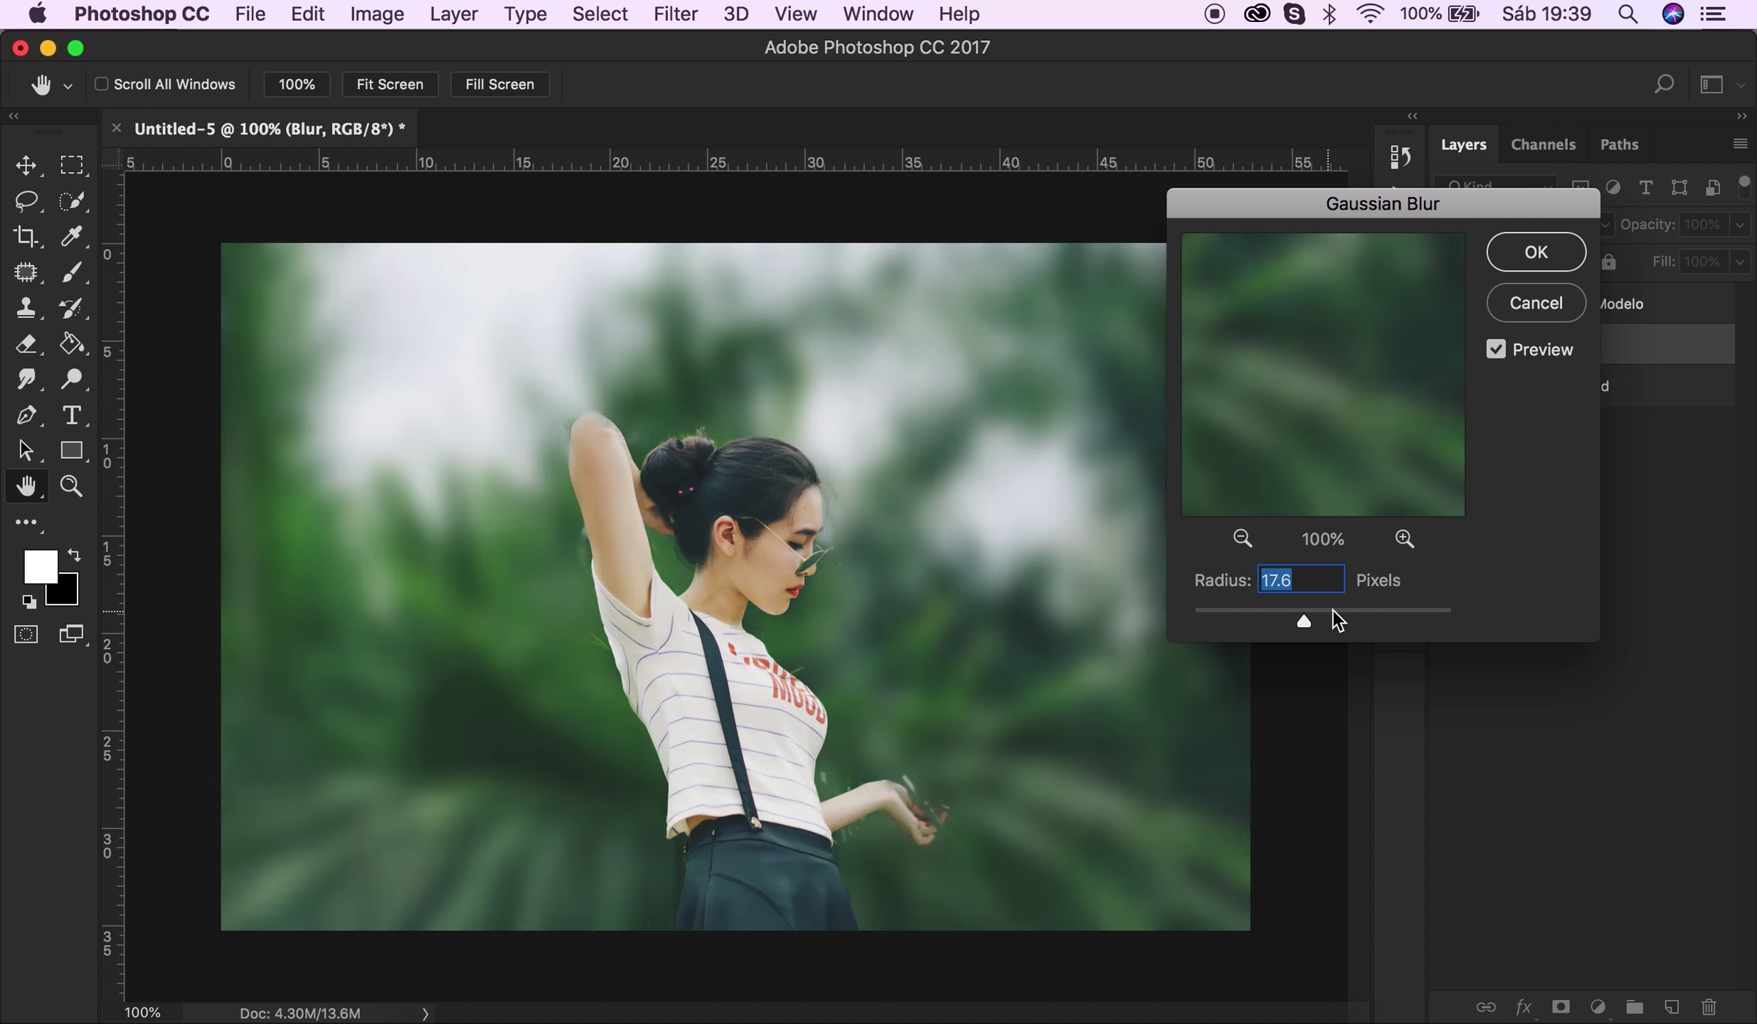
pyautogui.moveTo(1251, 611); pyautogui.dragTo(1293, 613)
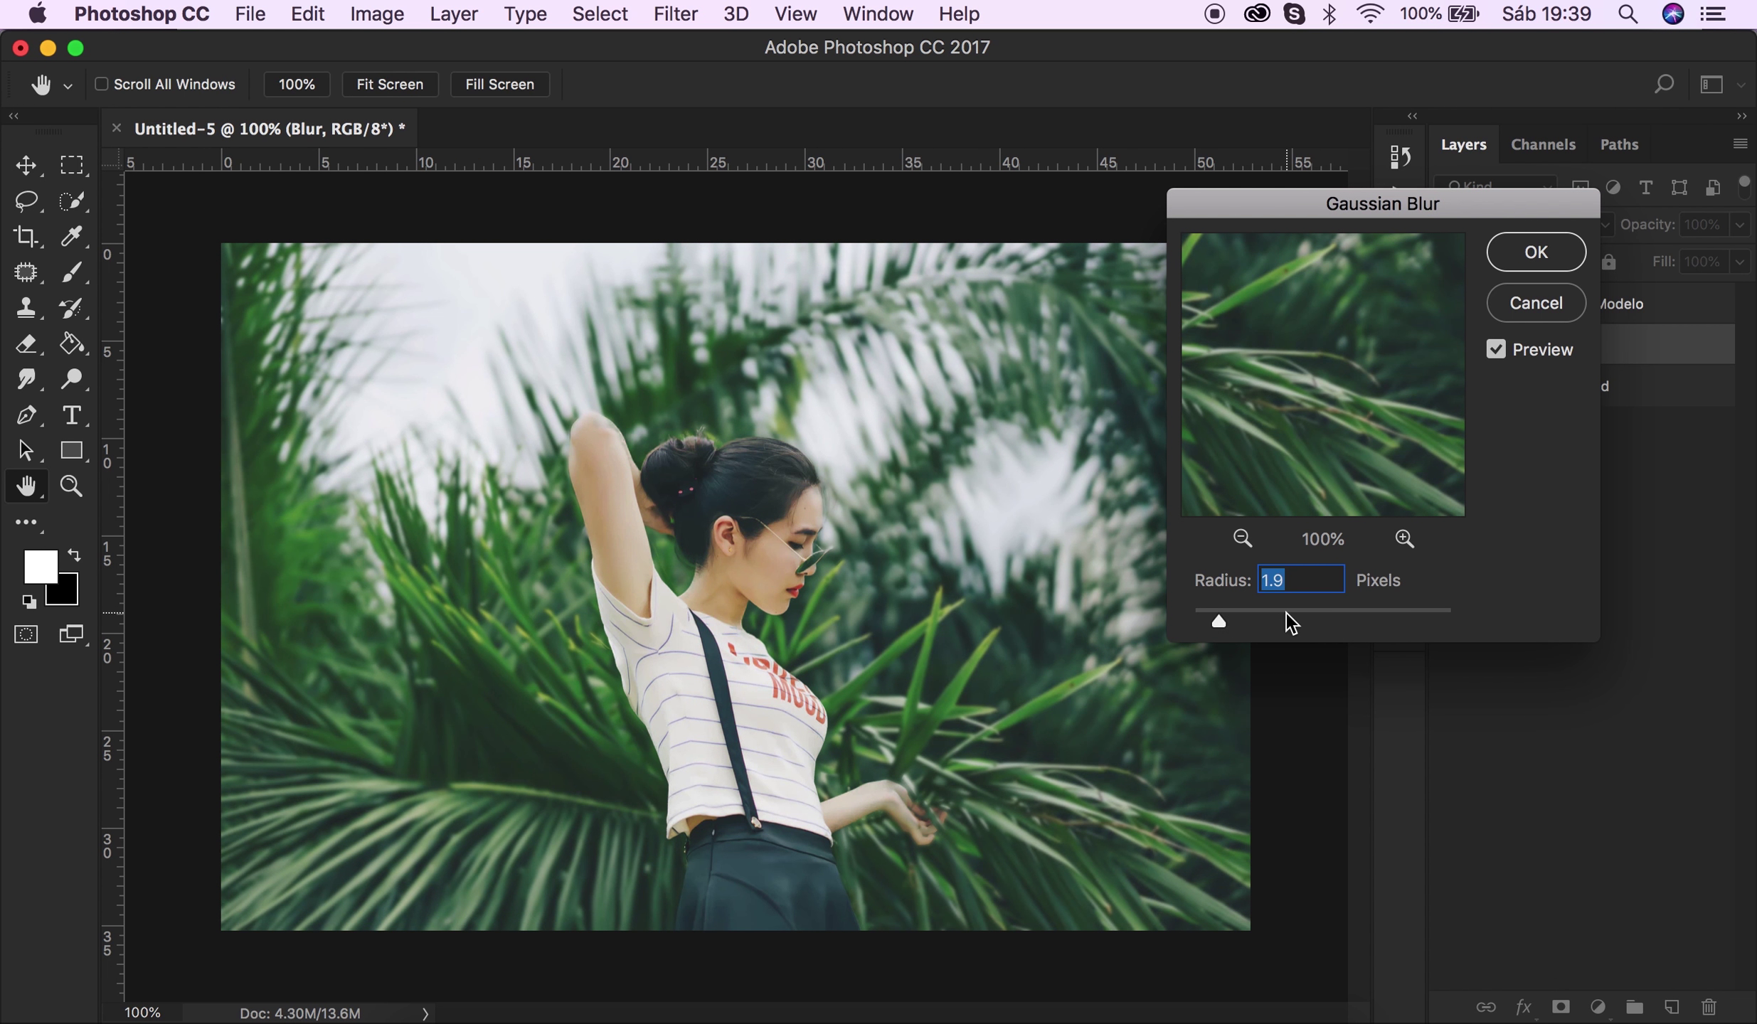
pyautogui.click(1312, 613)
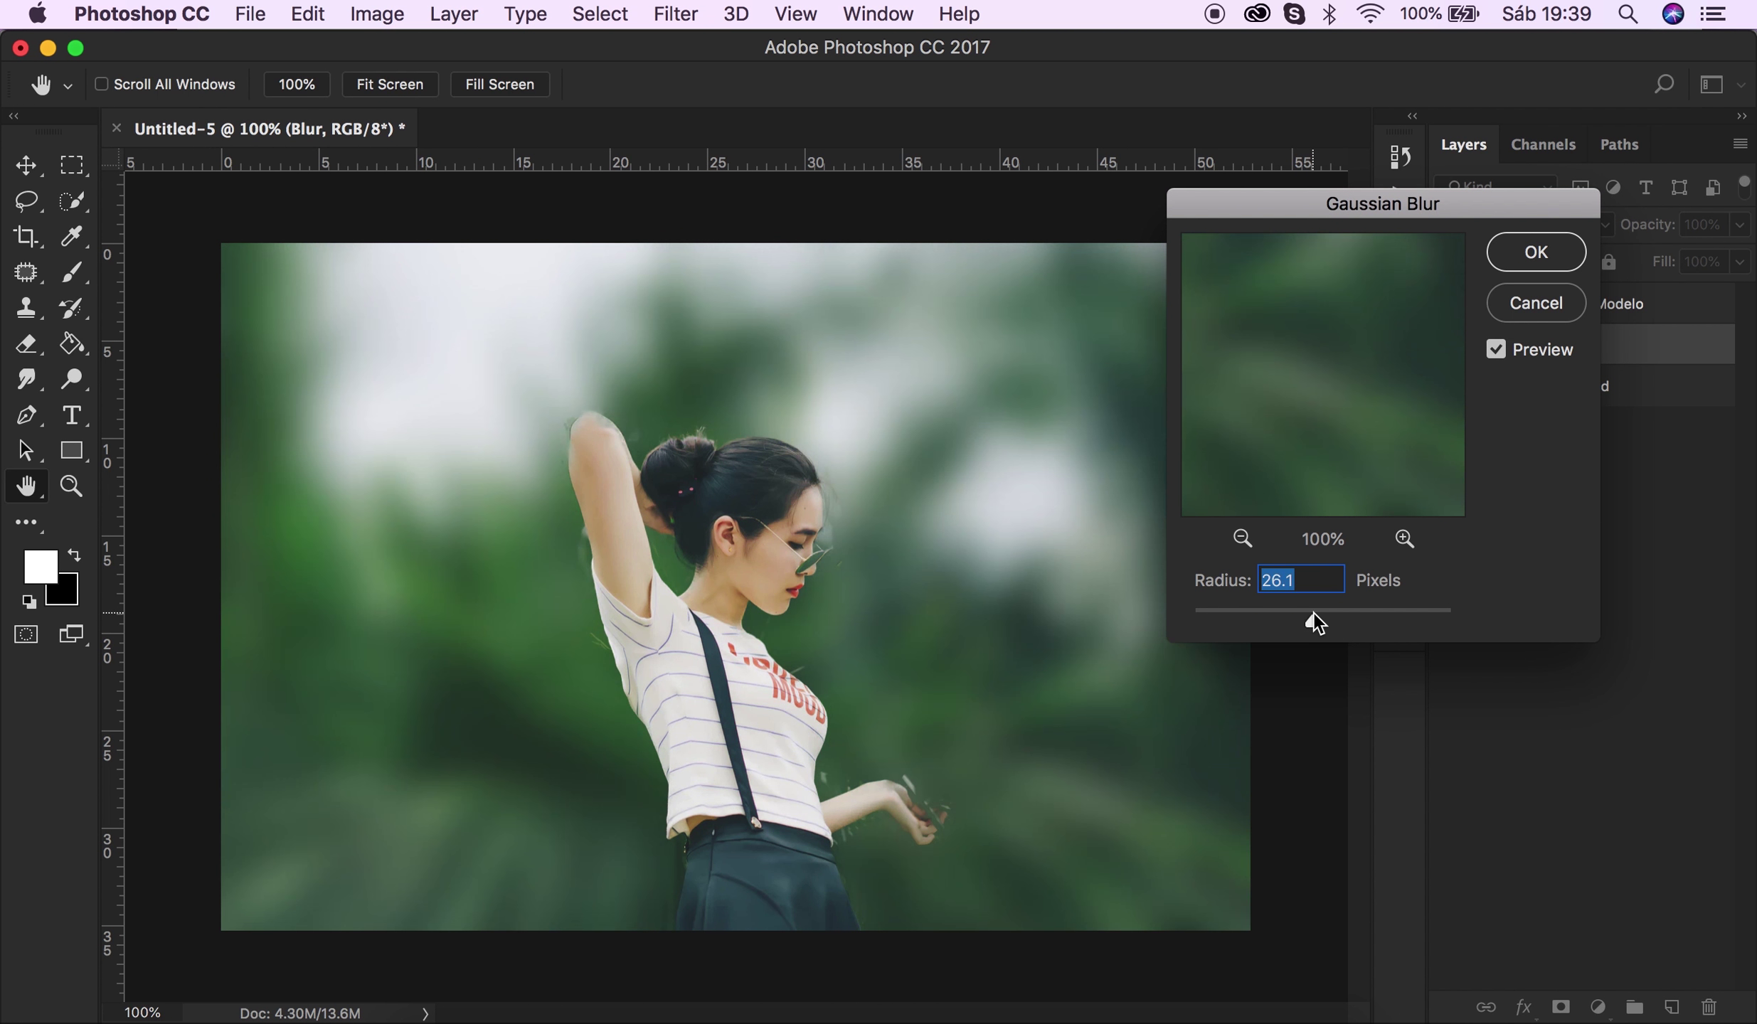
pyautogui.click(1272, 611)
pyautogui.moveTo(1272, 613); pyautogui.dragTo(1233, 613)
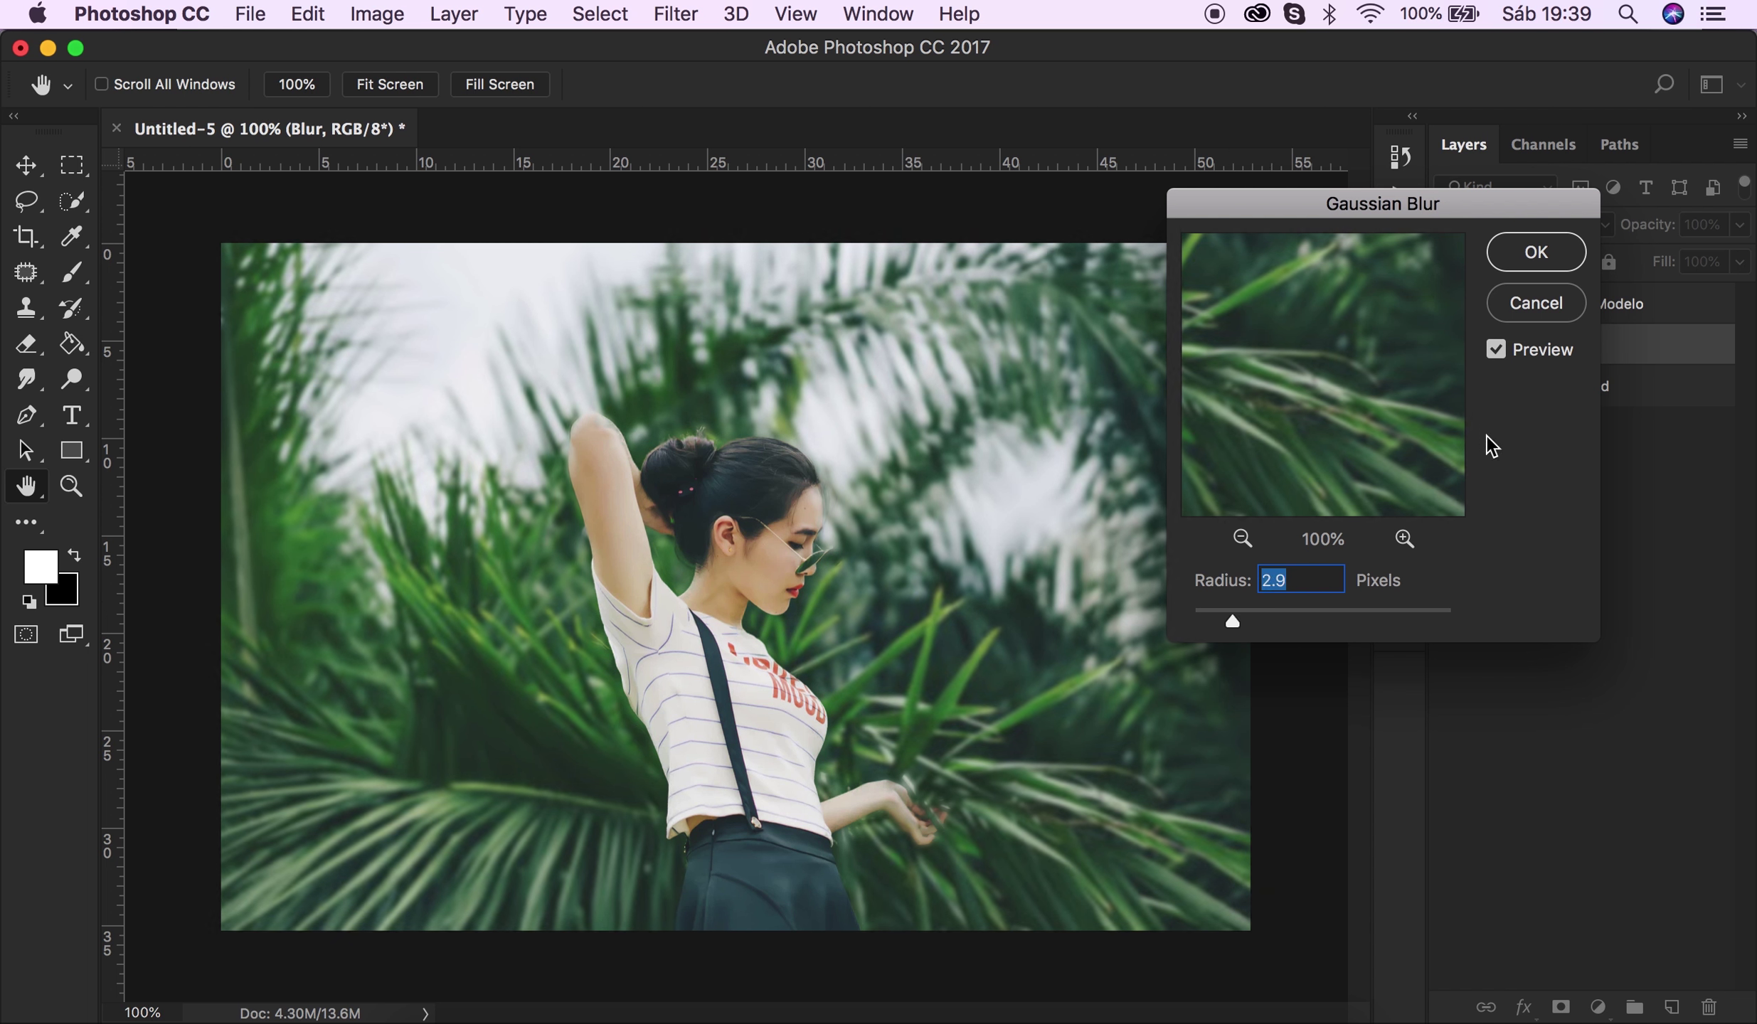
pyautogui.click(1523, 314)
pyautogui.click(675, 14)
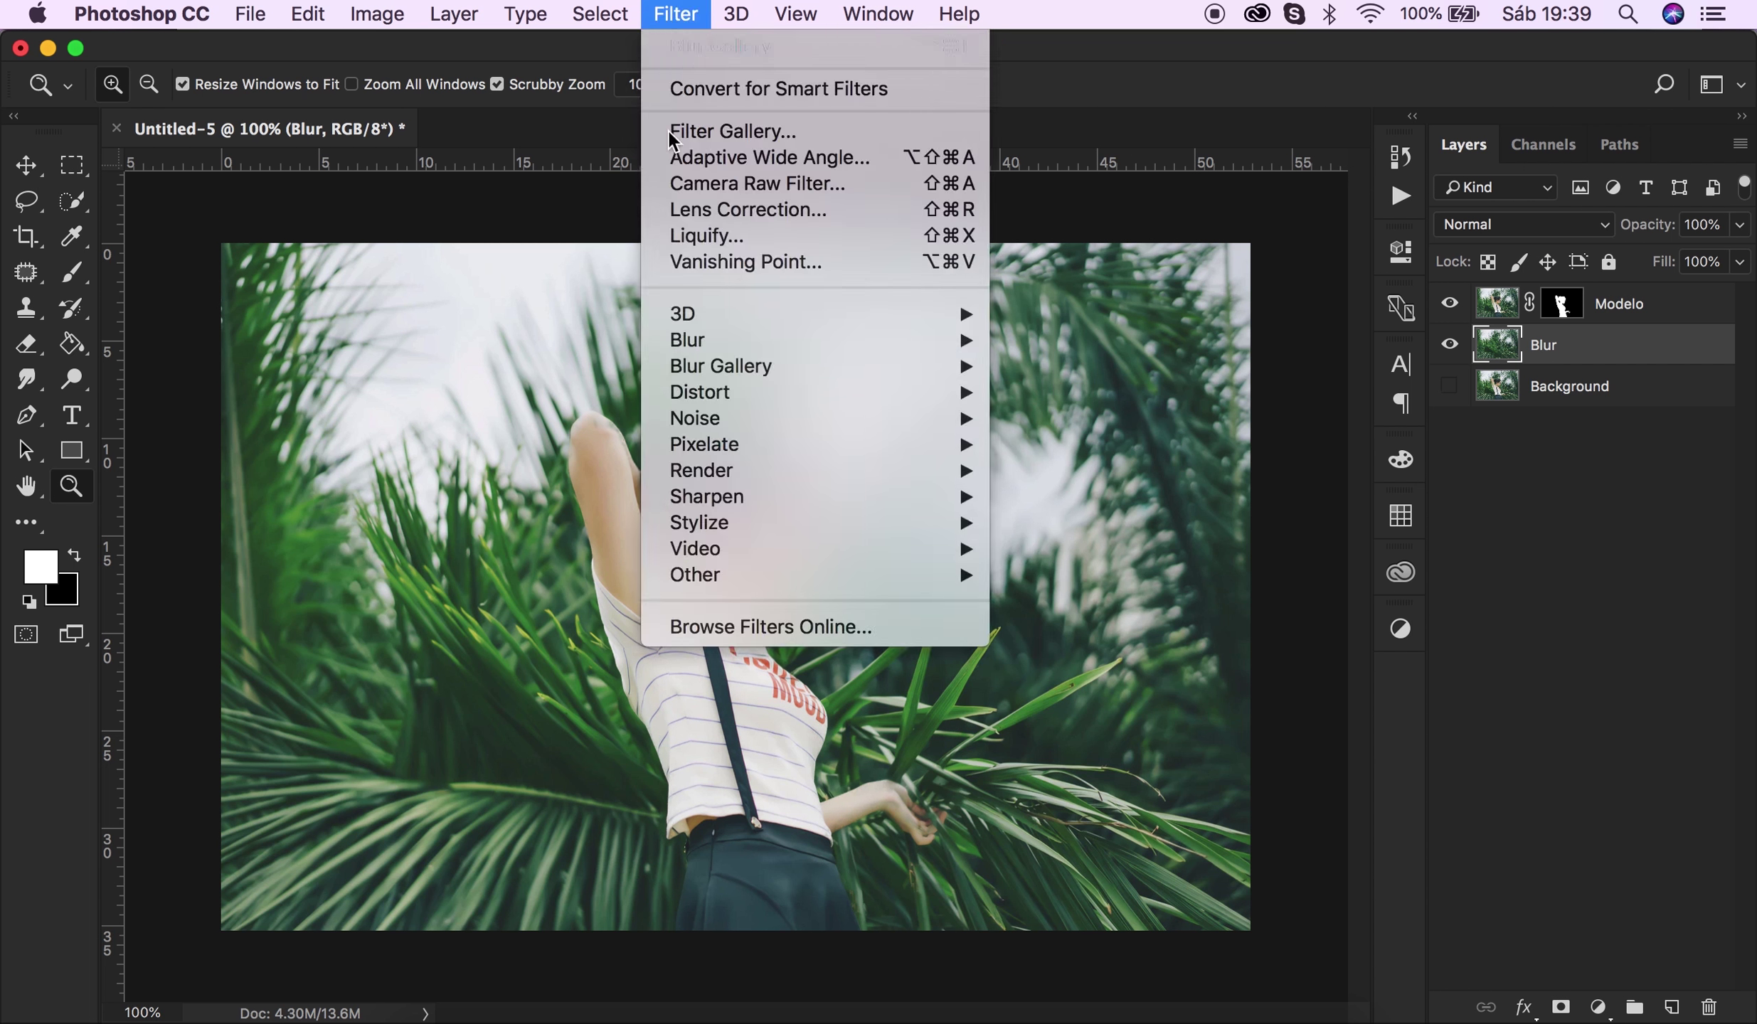
pyautogui.moveTo(721, 367)
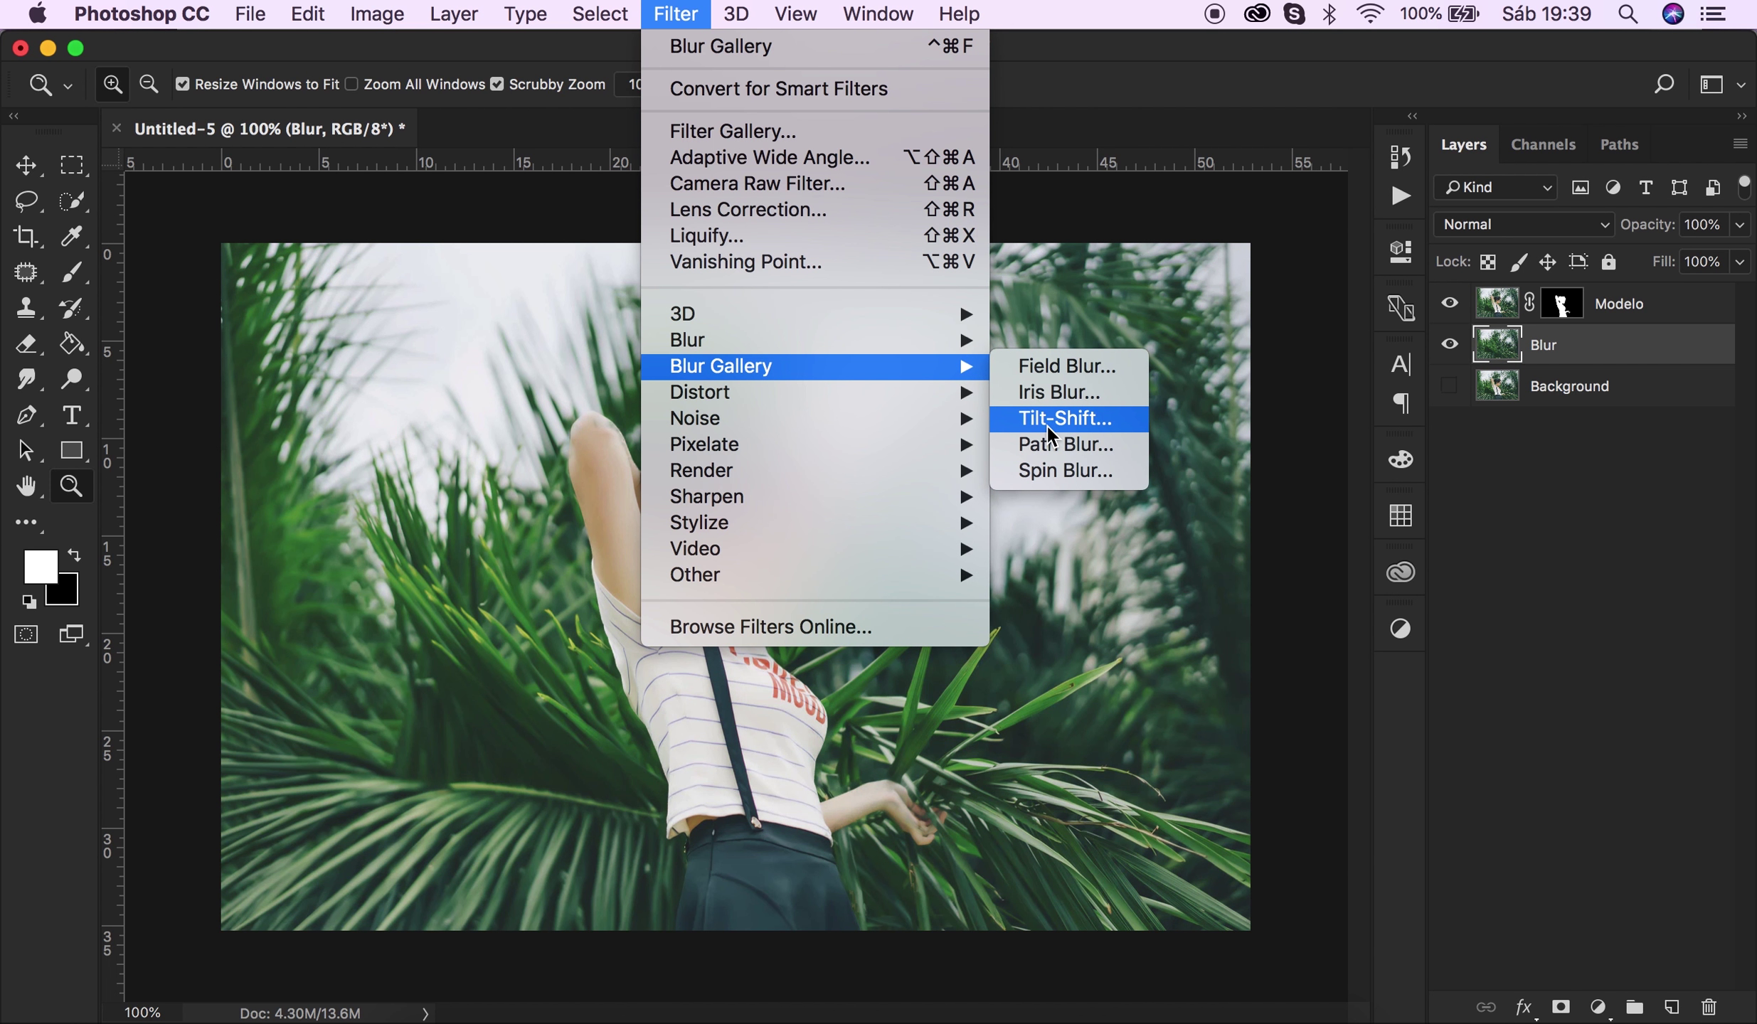
# Apply a 15-pixel Tilt-Shift blur with the sharp focus band lowered to the model's waist.
pyautogui.click(1052, 434)
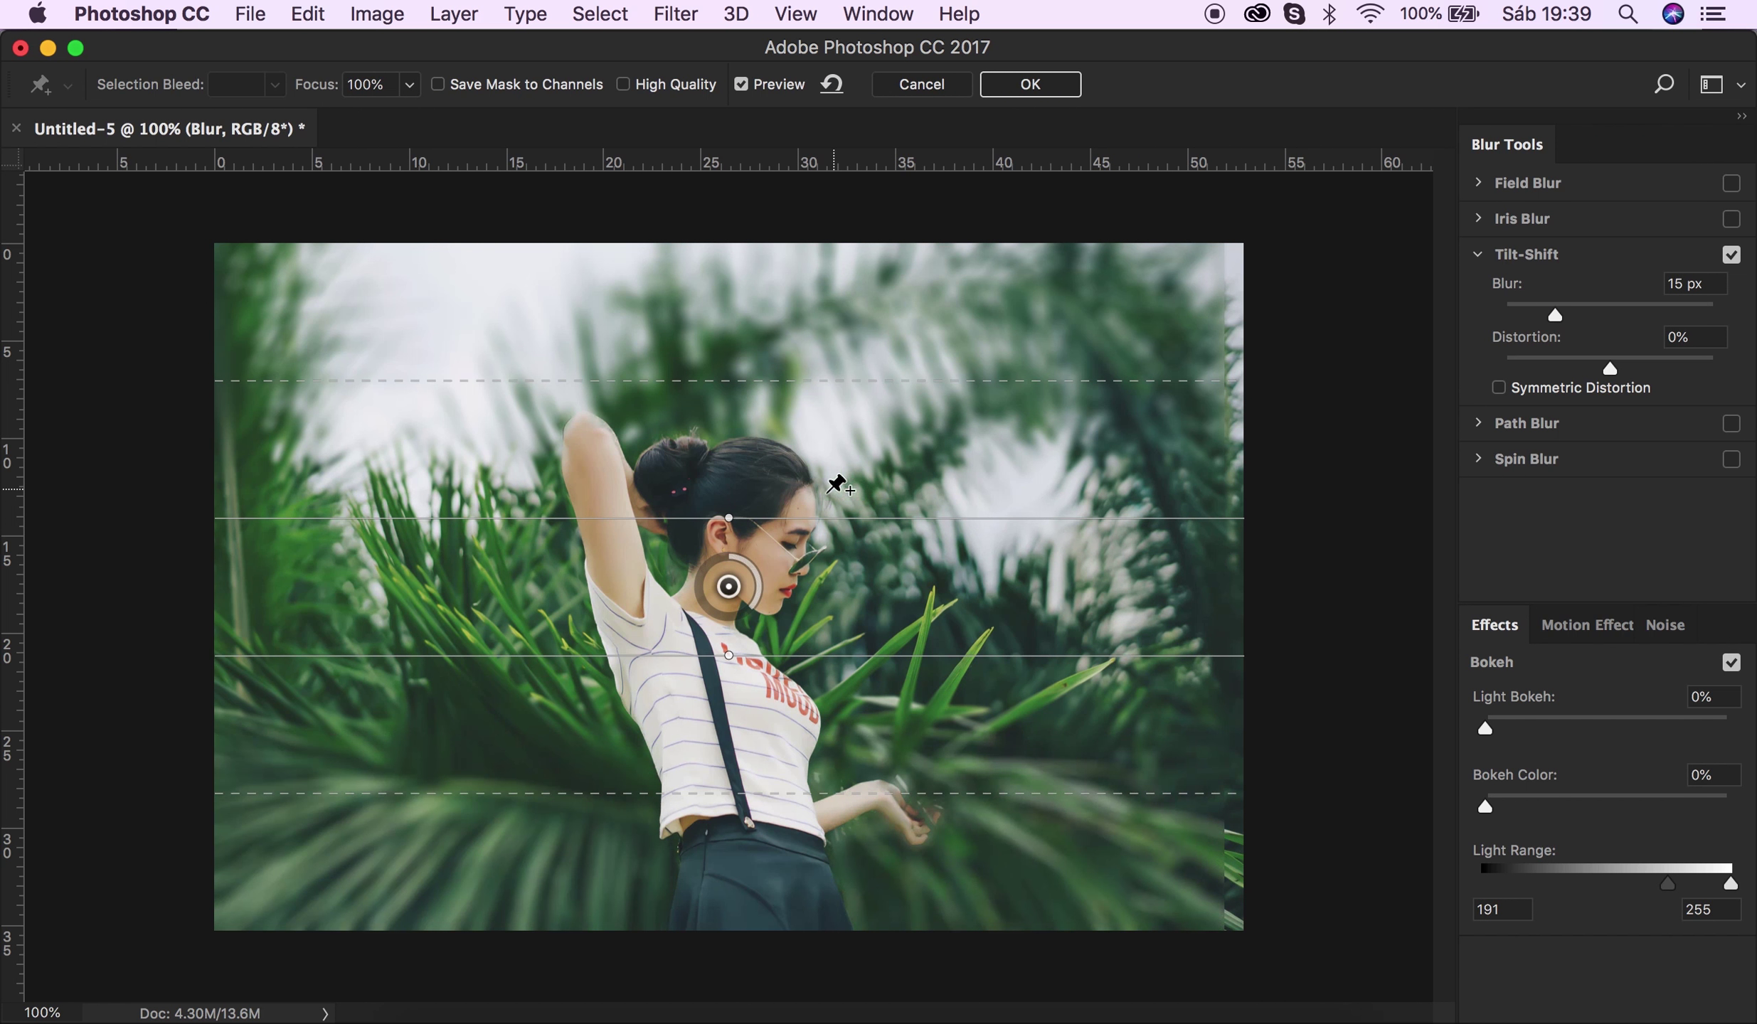
pyautogui.moveTo(793, 572); pyautogui.dragTo(798, 758)
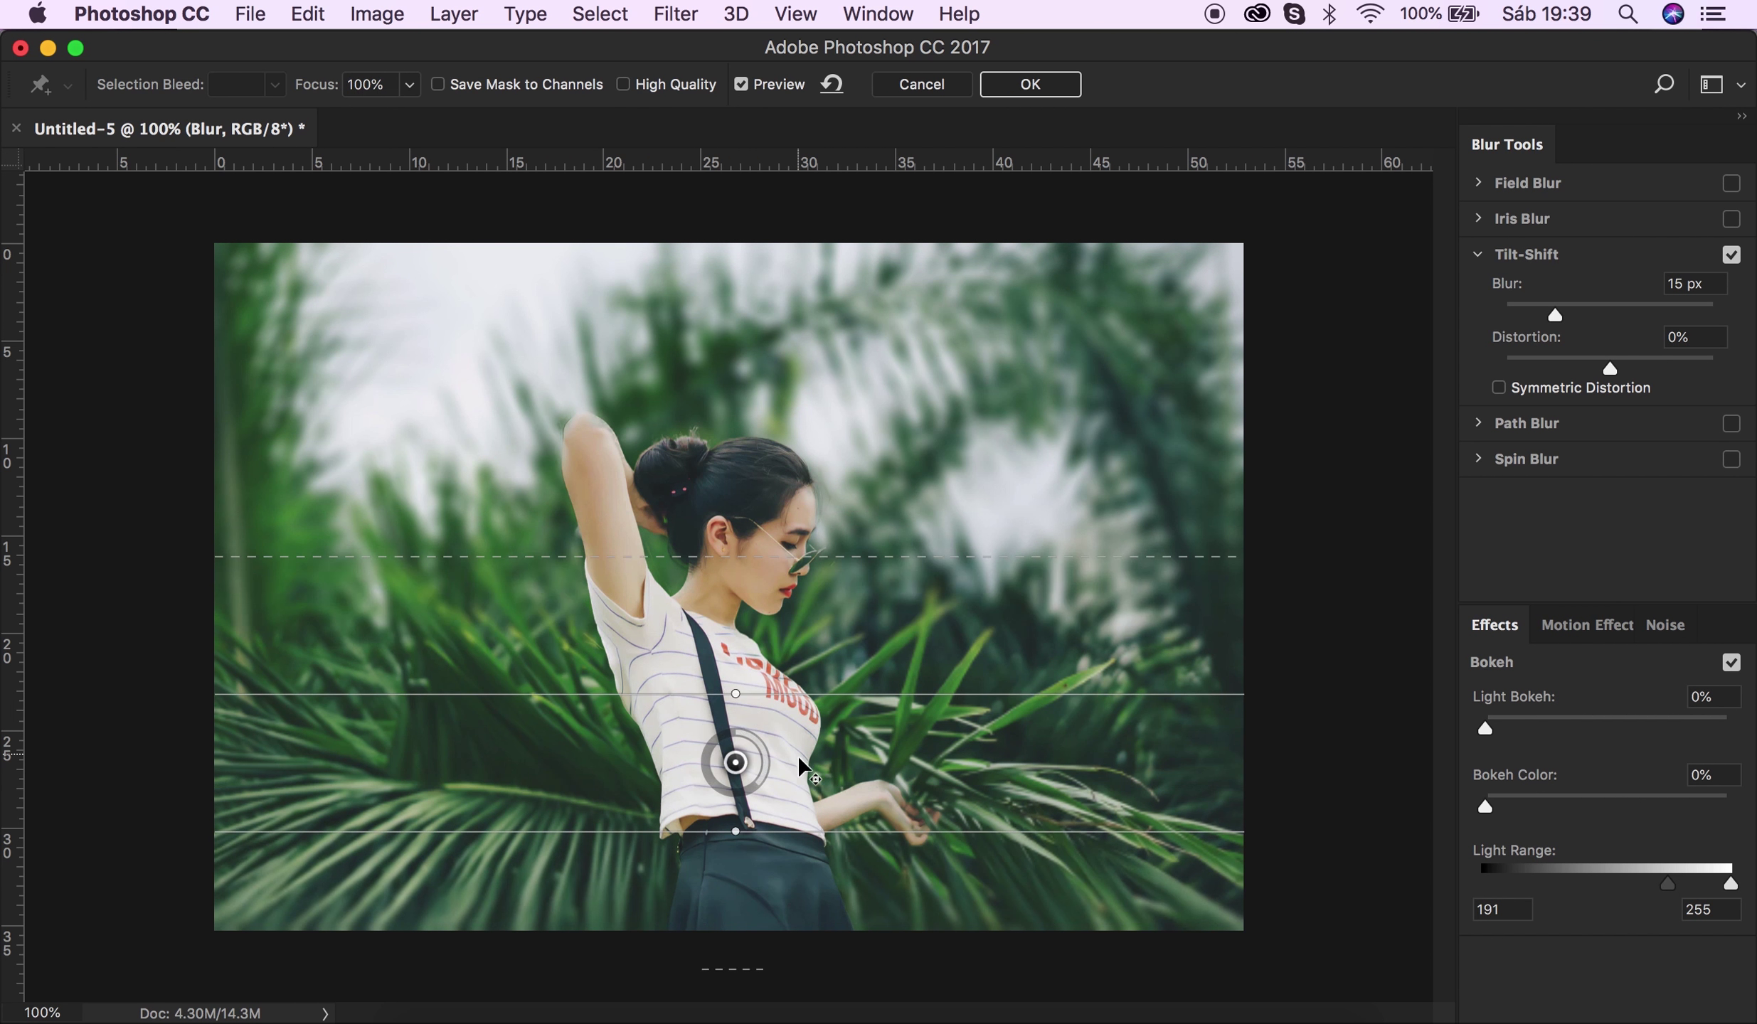
pyautogui.moveTo(799, 759); pyautogui.dragTo(824, 932)
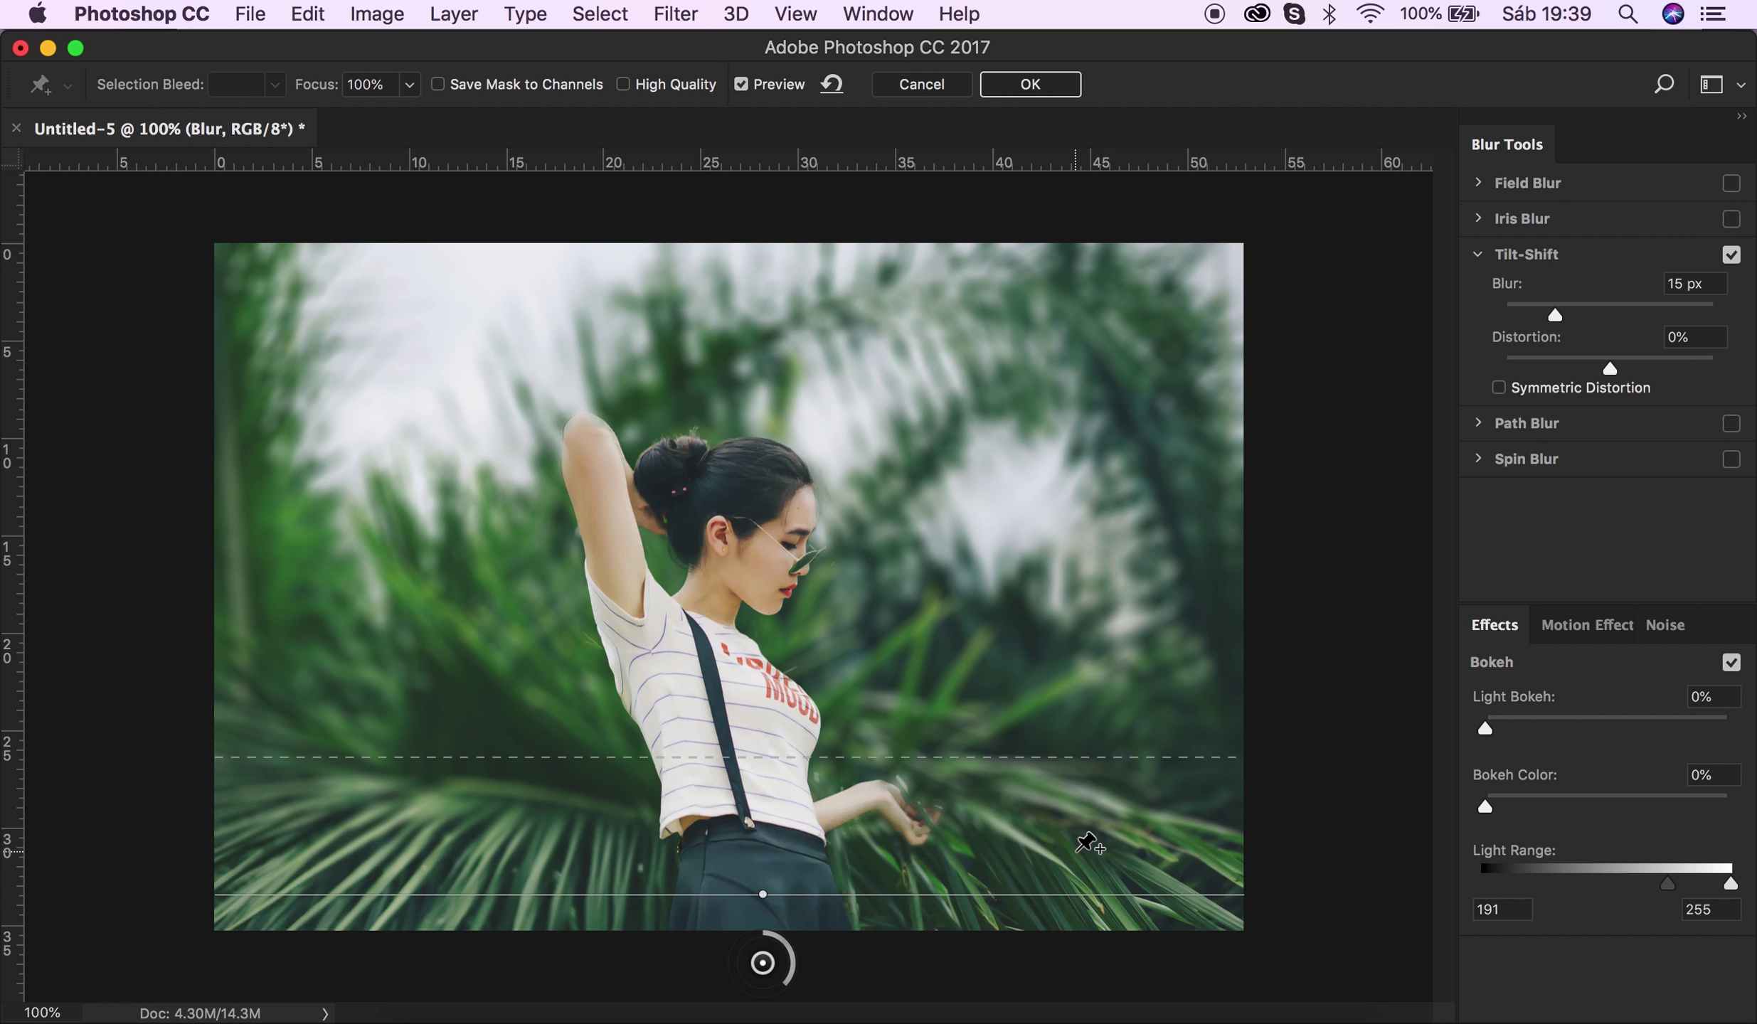
pyautogui.moveTo(1078, 855); pyautogui.dragTo(1076, 865)
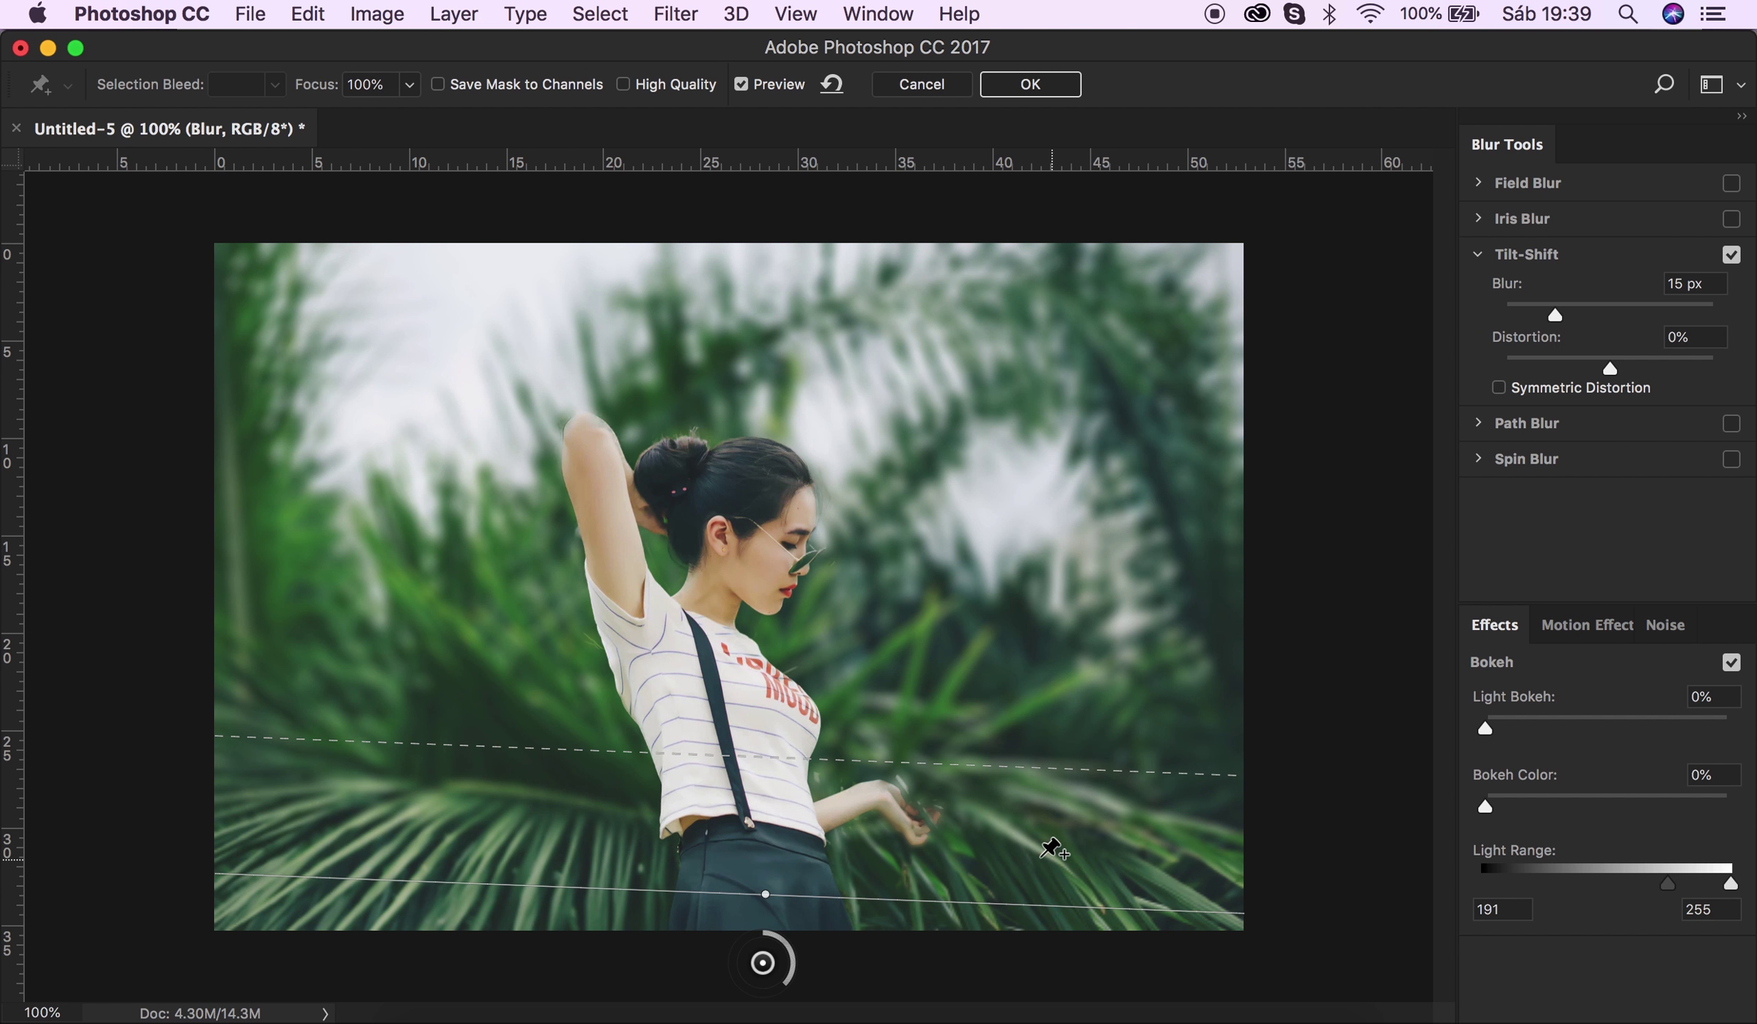
pyautogui.press('super+z')
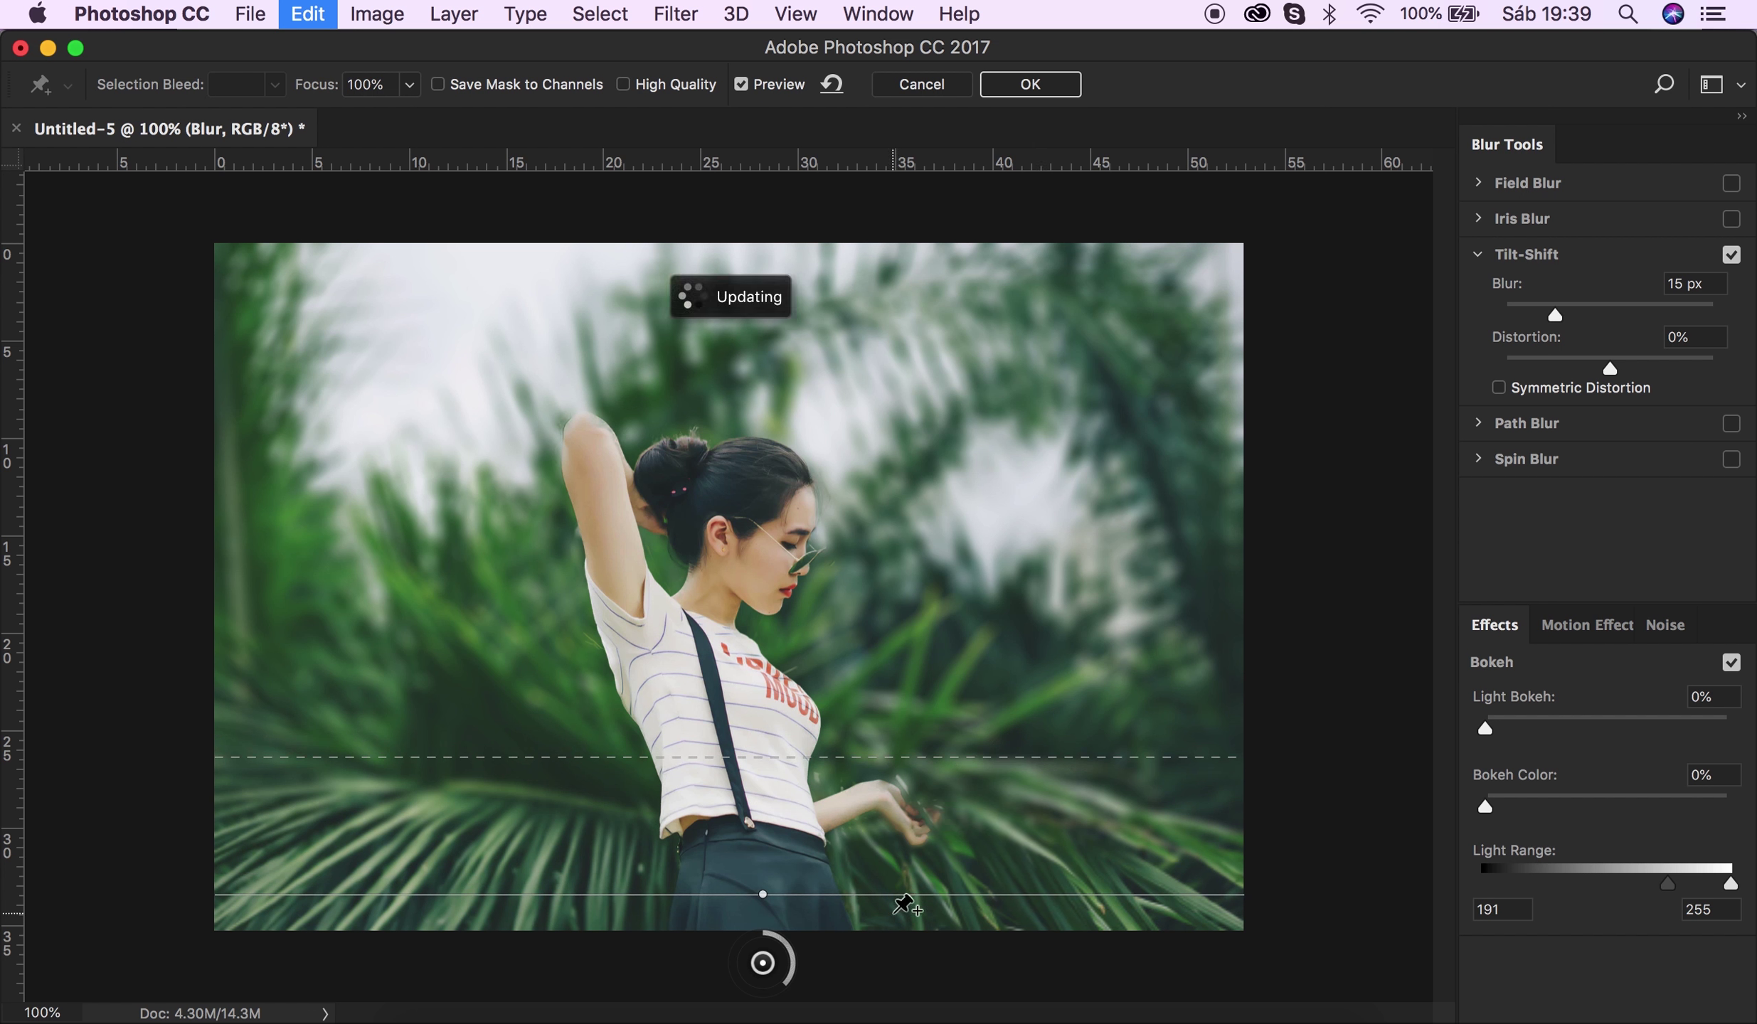
pyautogui.press('super+z')
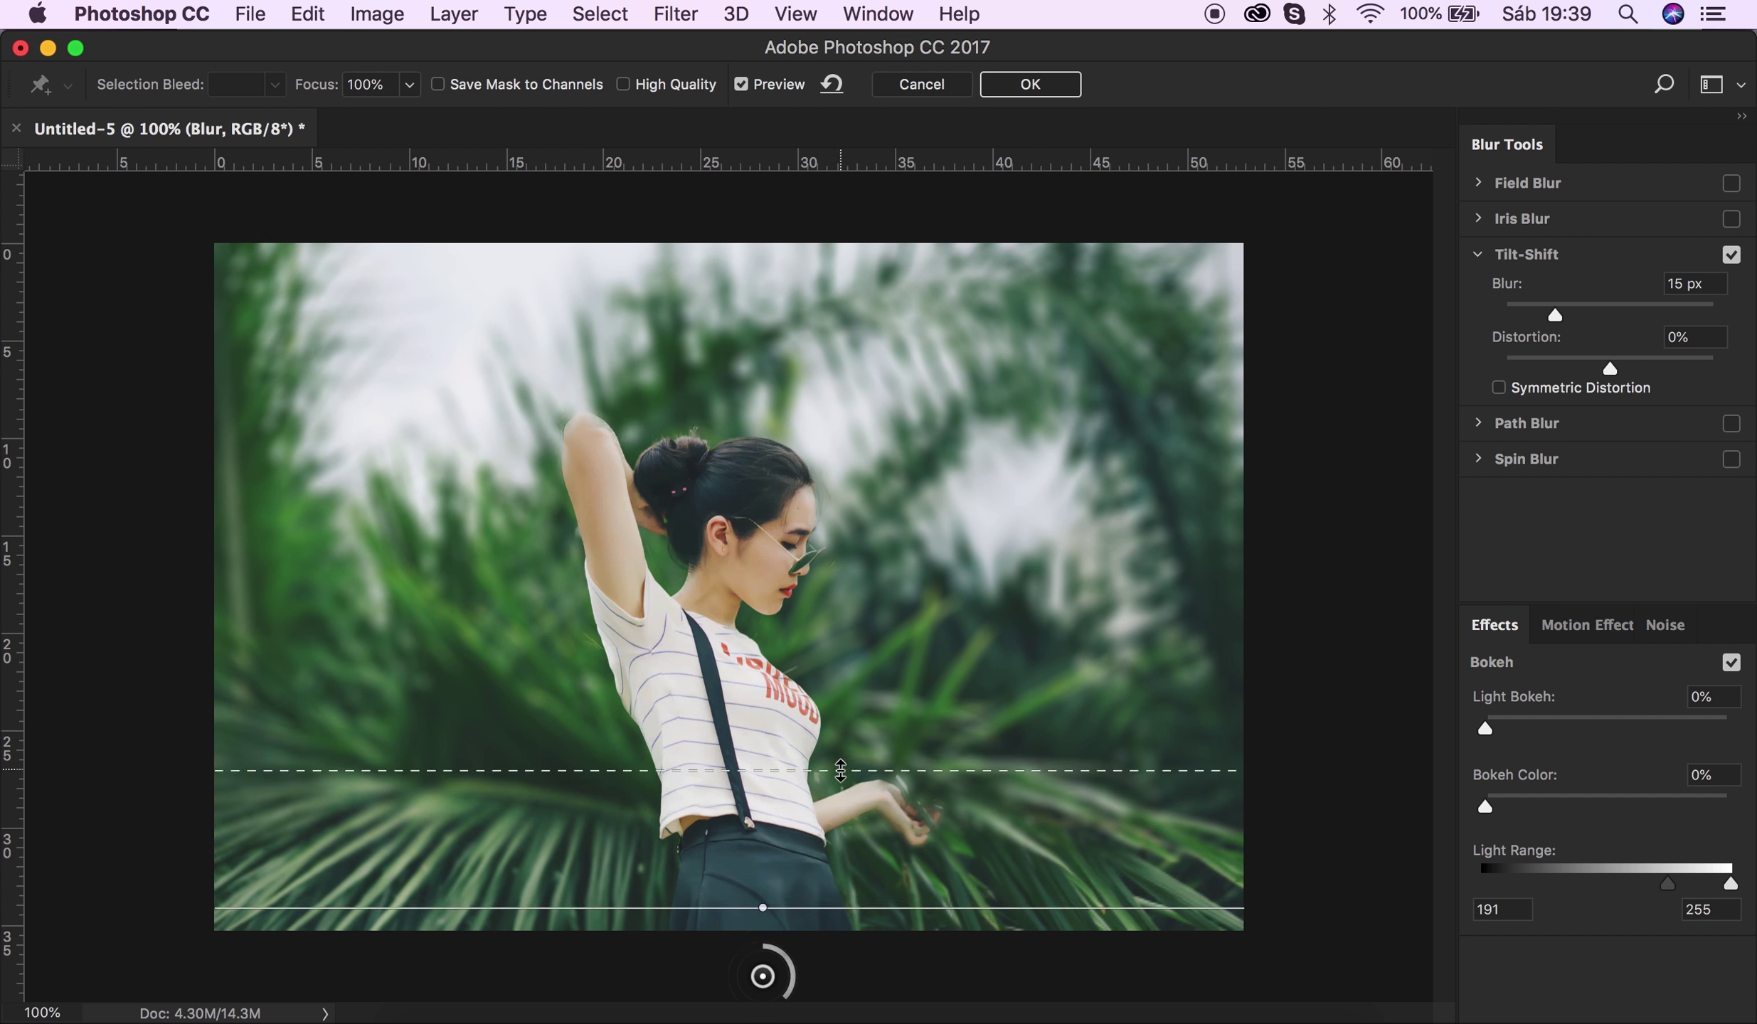
pyautogui.moveTo(841, 770)
pyautogui.mouseDown()
pyautogui.moveTo(843, 823)
pyautogui.moveTo(841, 743)
pyautogui.mouseUp()
pyautogui.moveTo(835, 629); pyautogui.dragTo(850, 742)
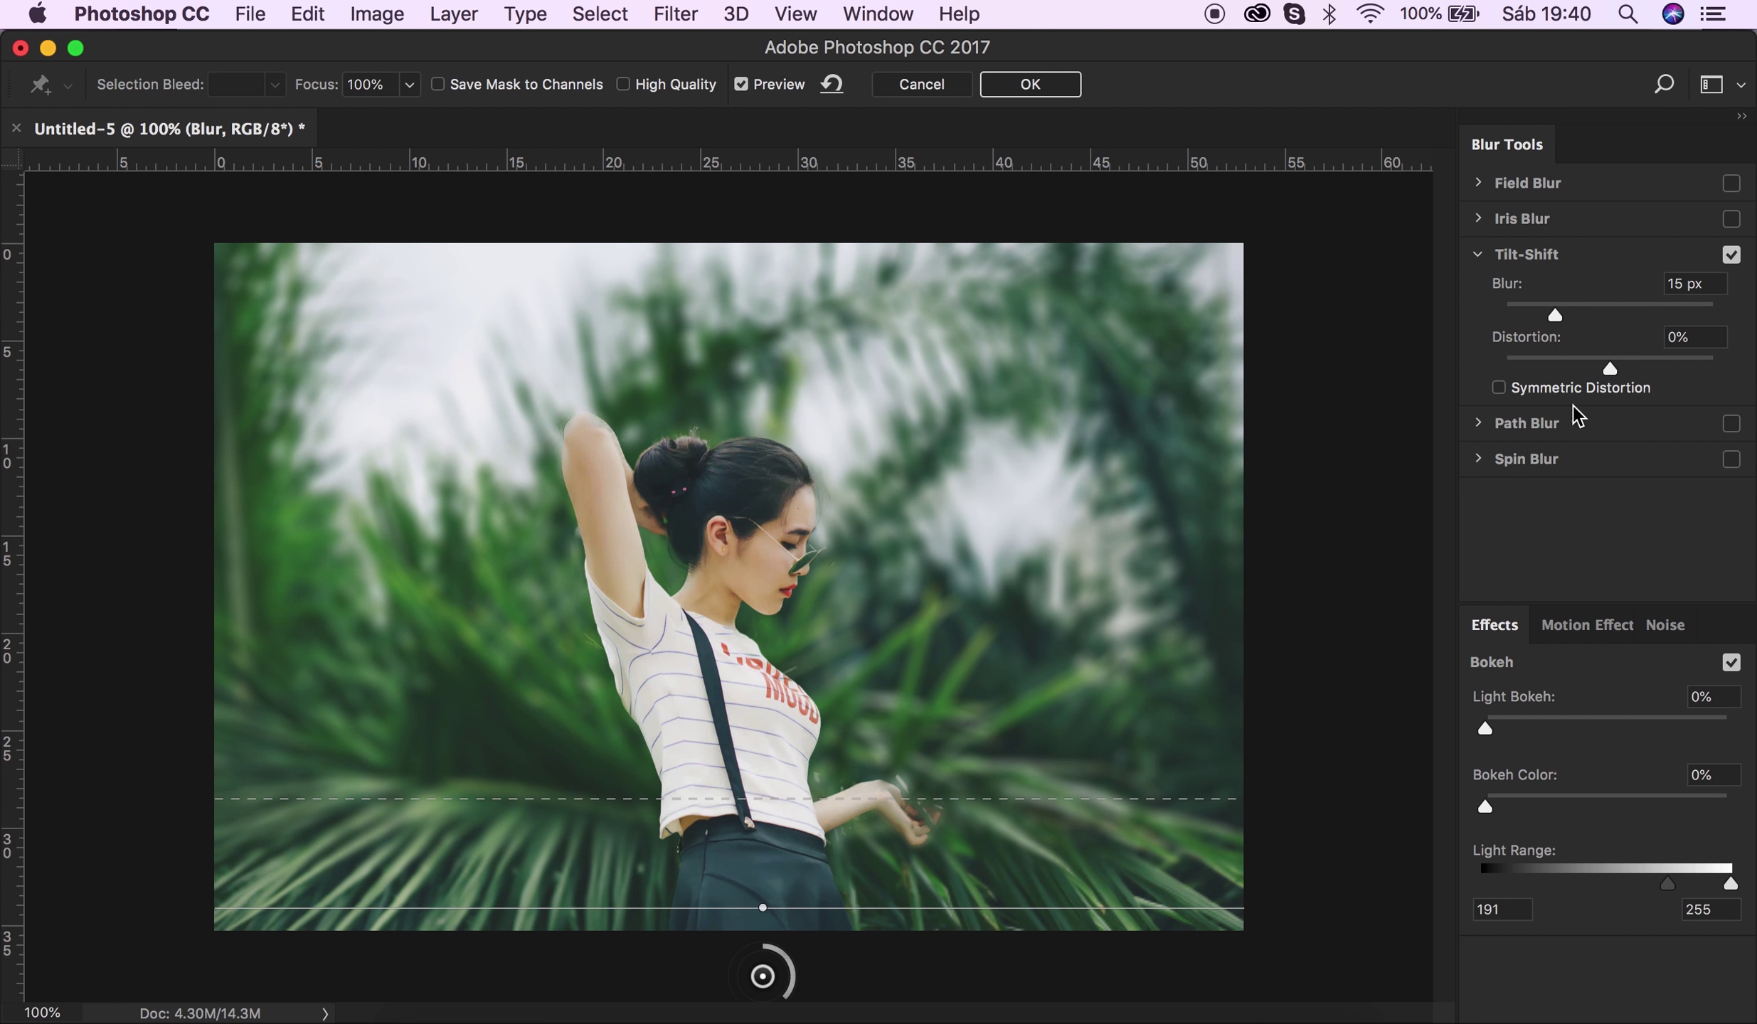
pyautogui.click(1031, 84)
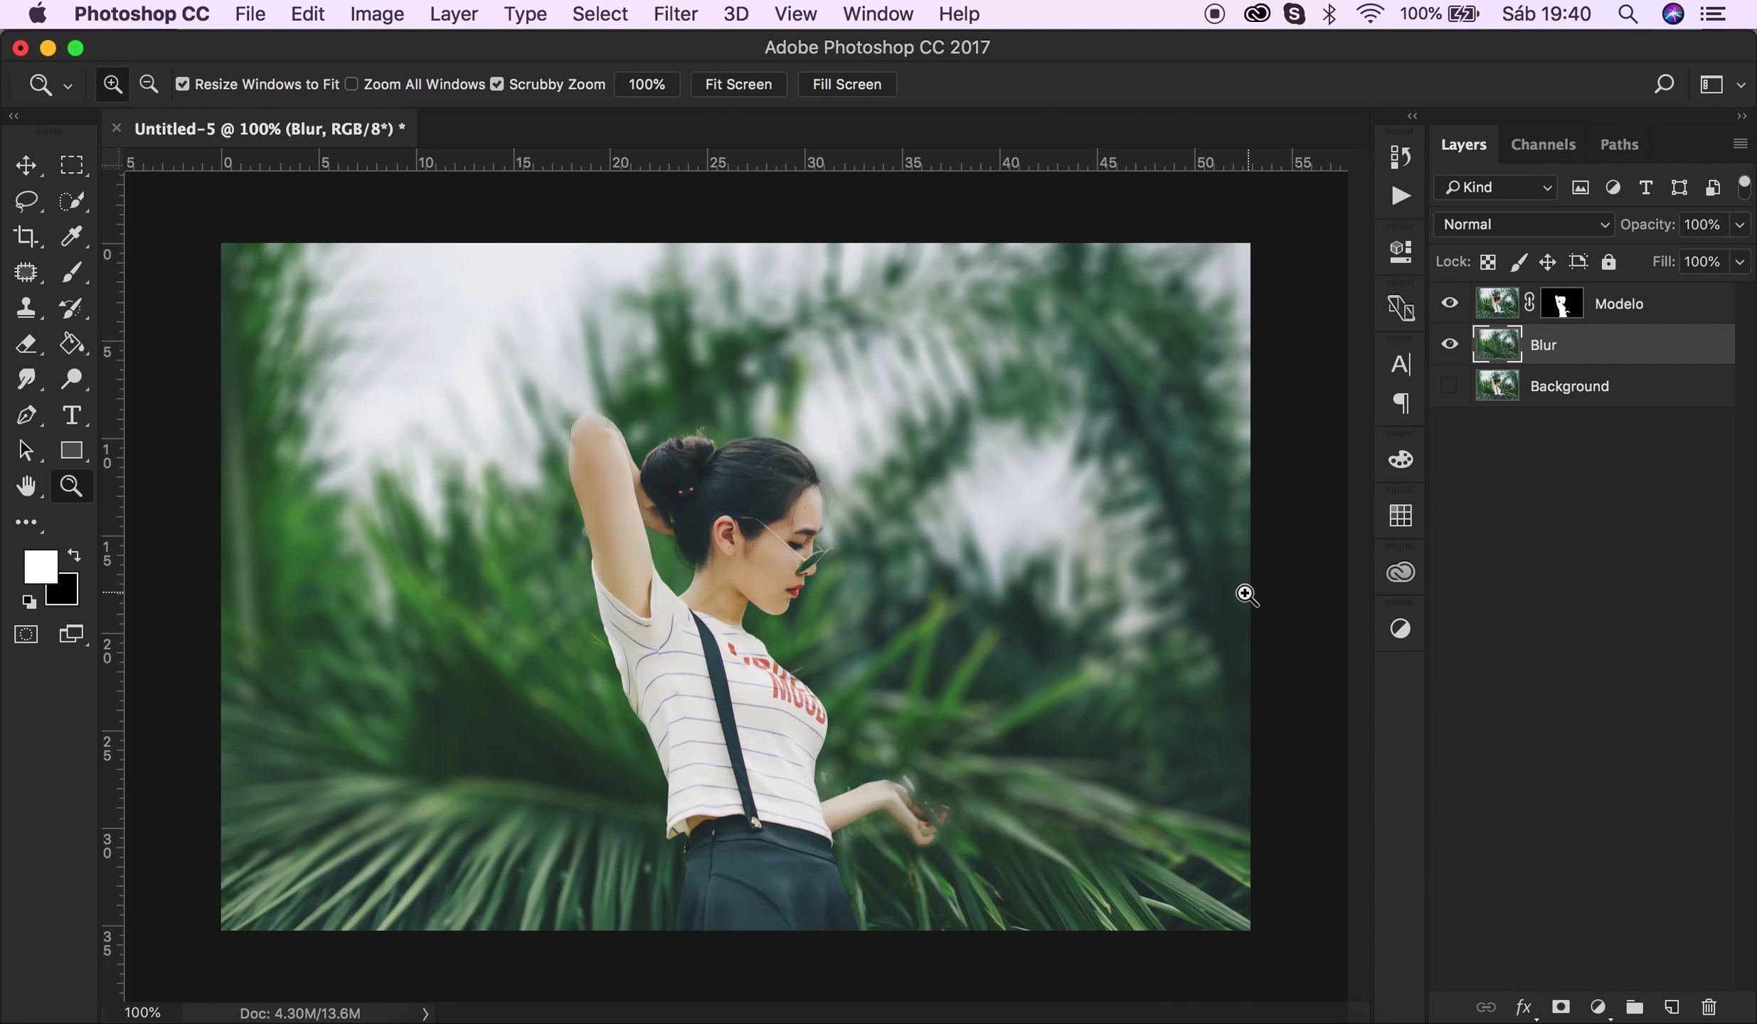
# Target the Modelo layer mask and zoom to 300% on the model's waist and hand.
pyautogui.click(1563, 305)
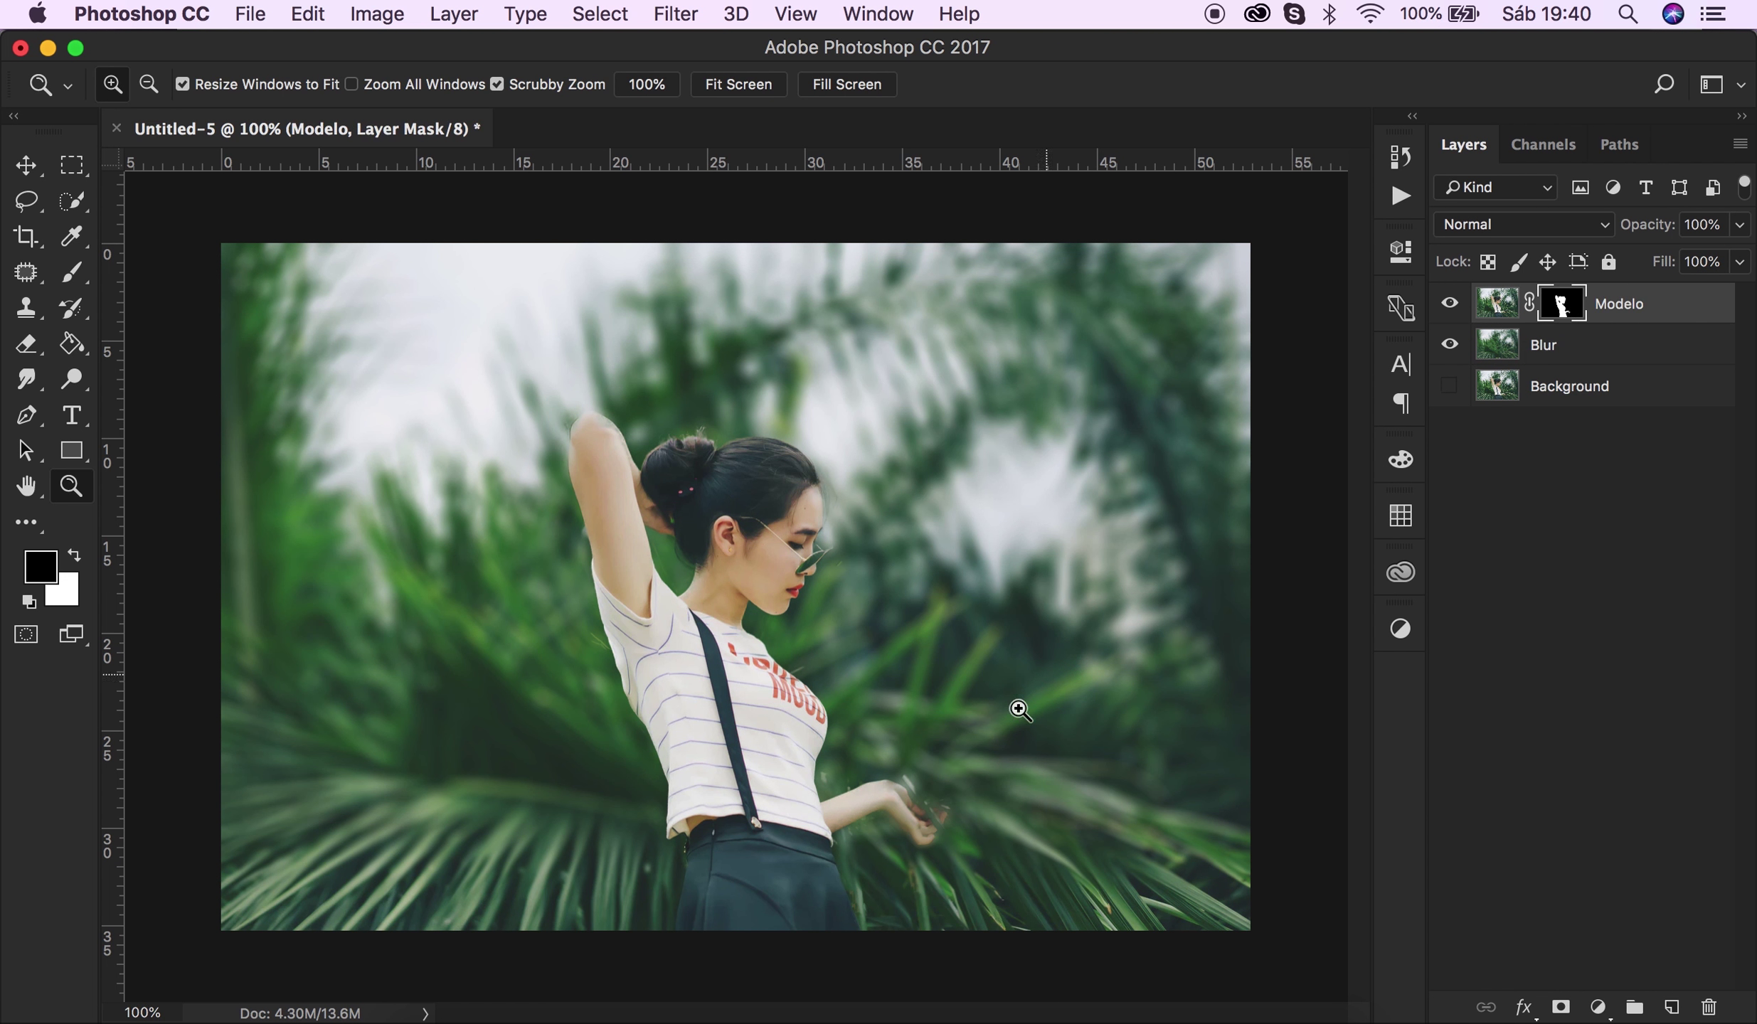
pyautogui.click(1000, 742)
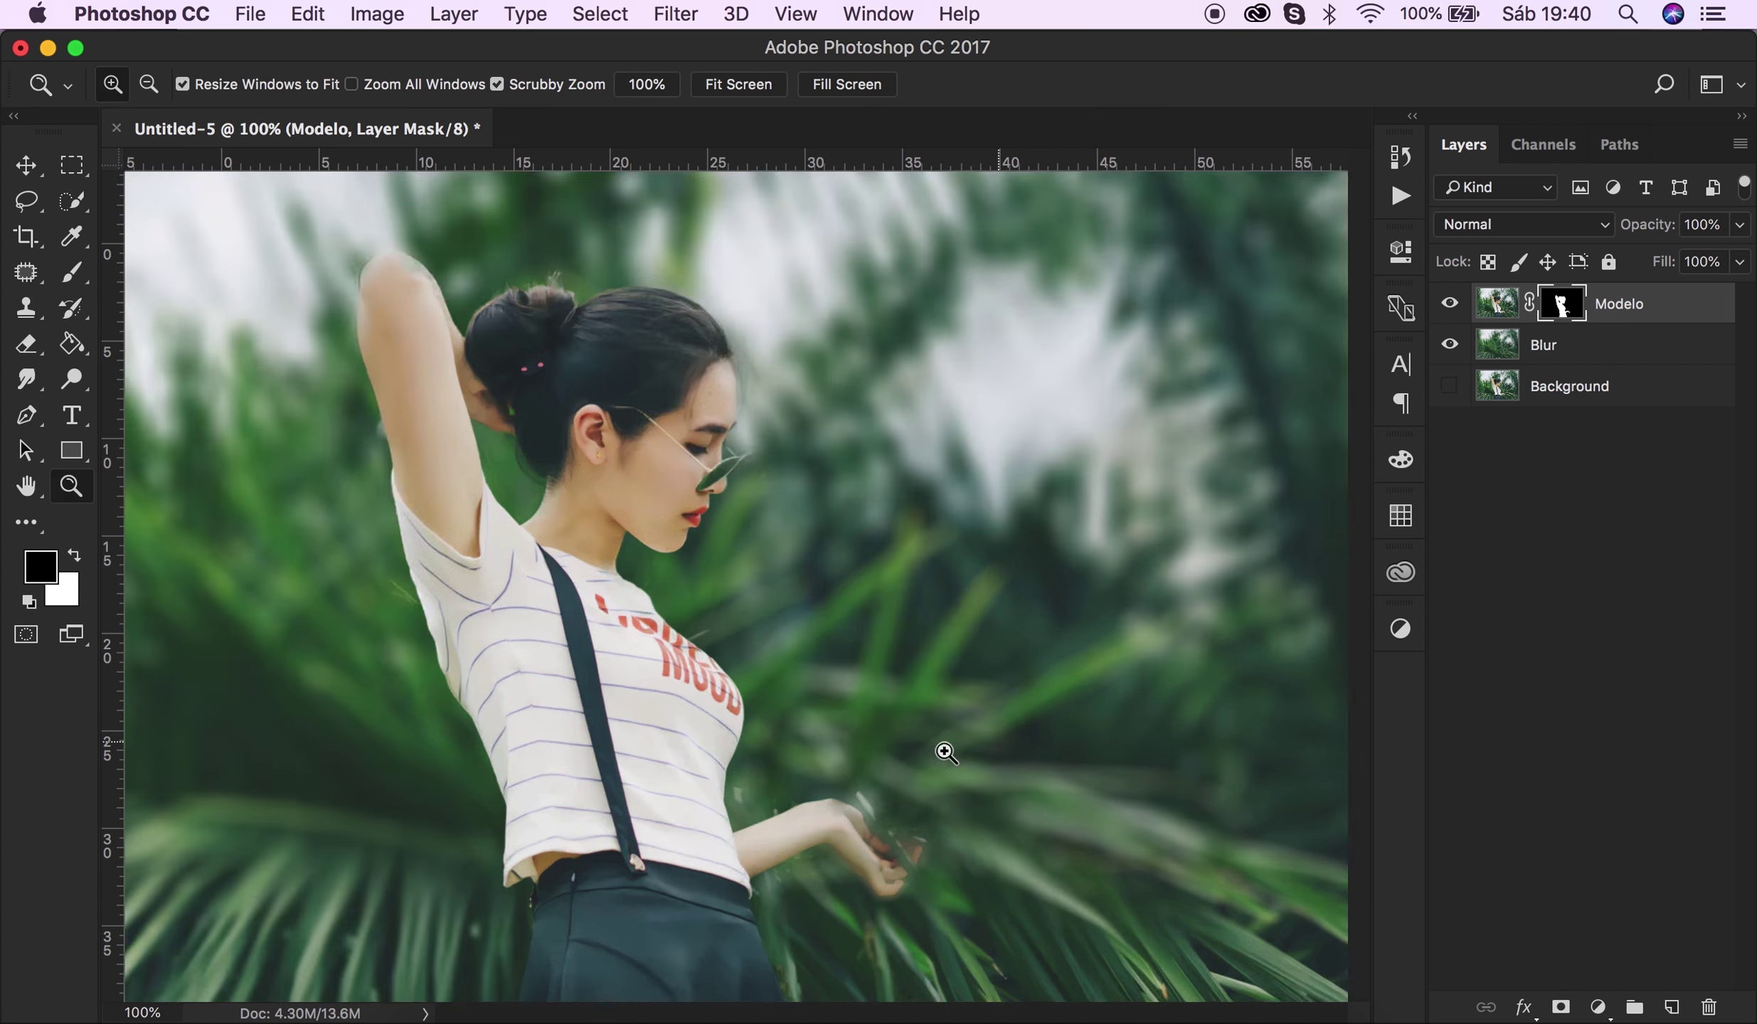
pyautogui.click(945, 745)
pyautogui.click(945, 745)
pyautogui.press('b')
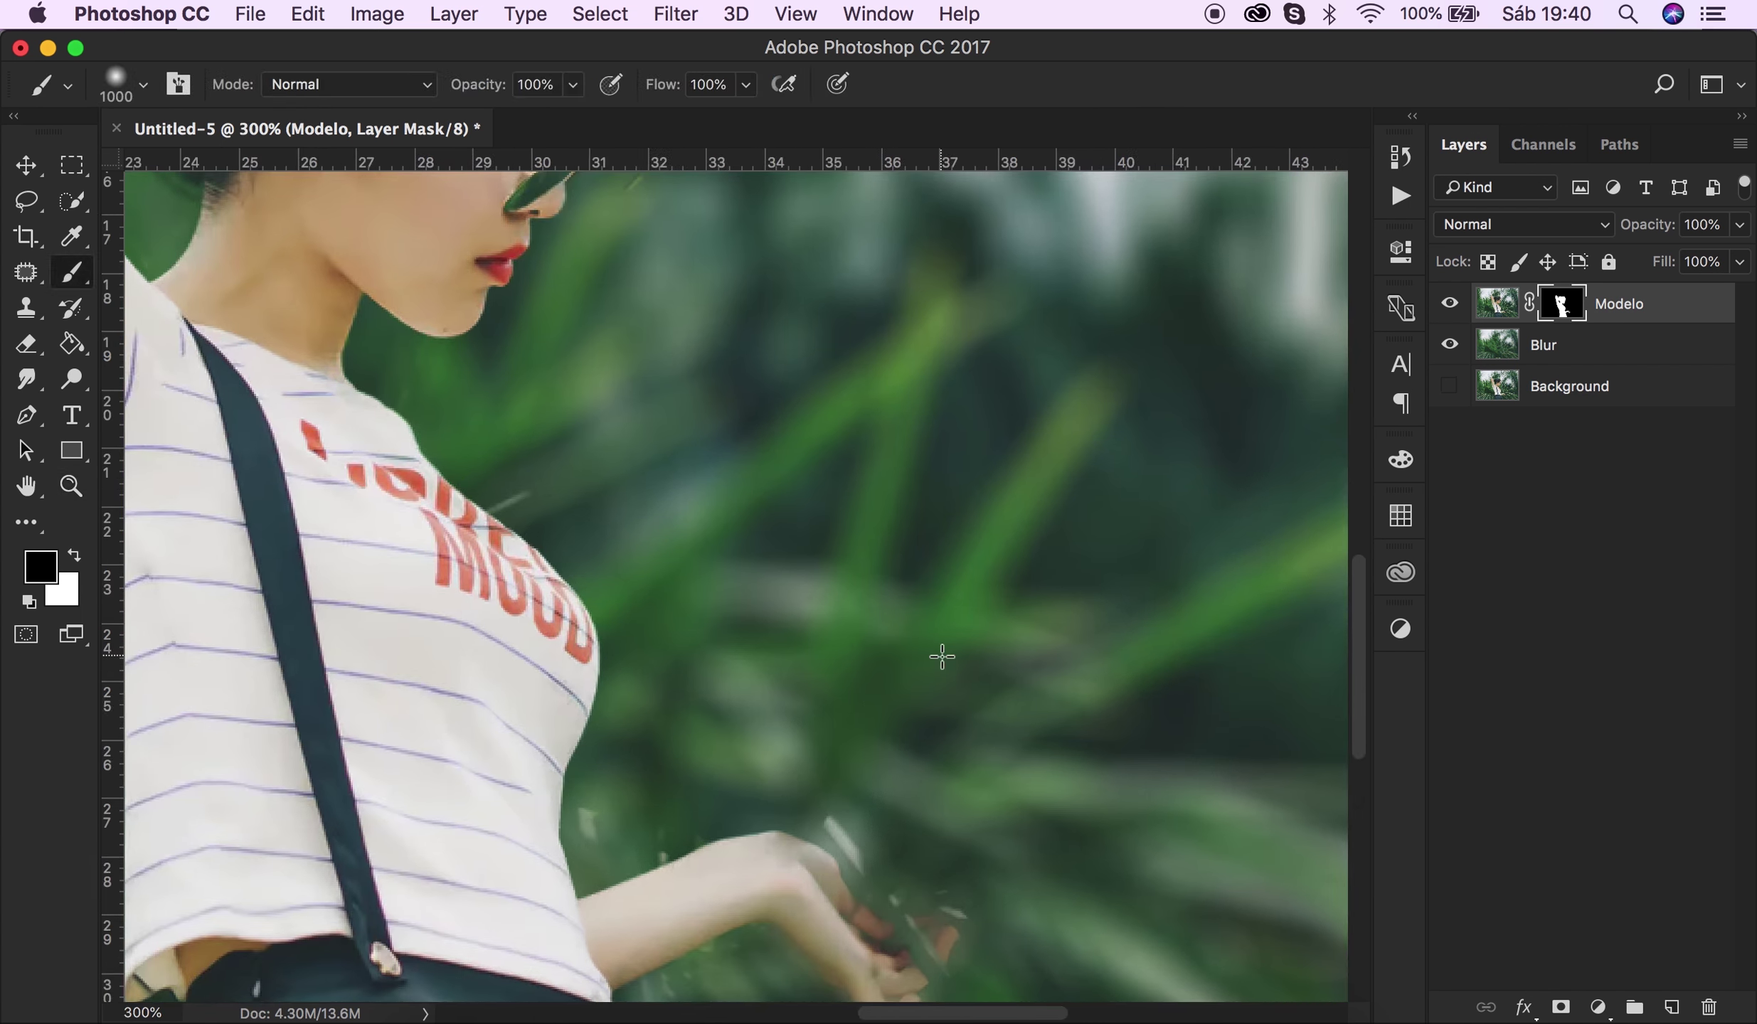
# Set the brush to 30 px and target Modelo's mask with default black/white colours.
pyautogui.click(148, 89)
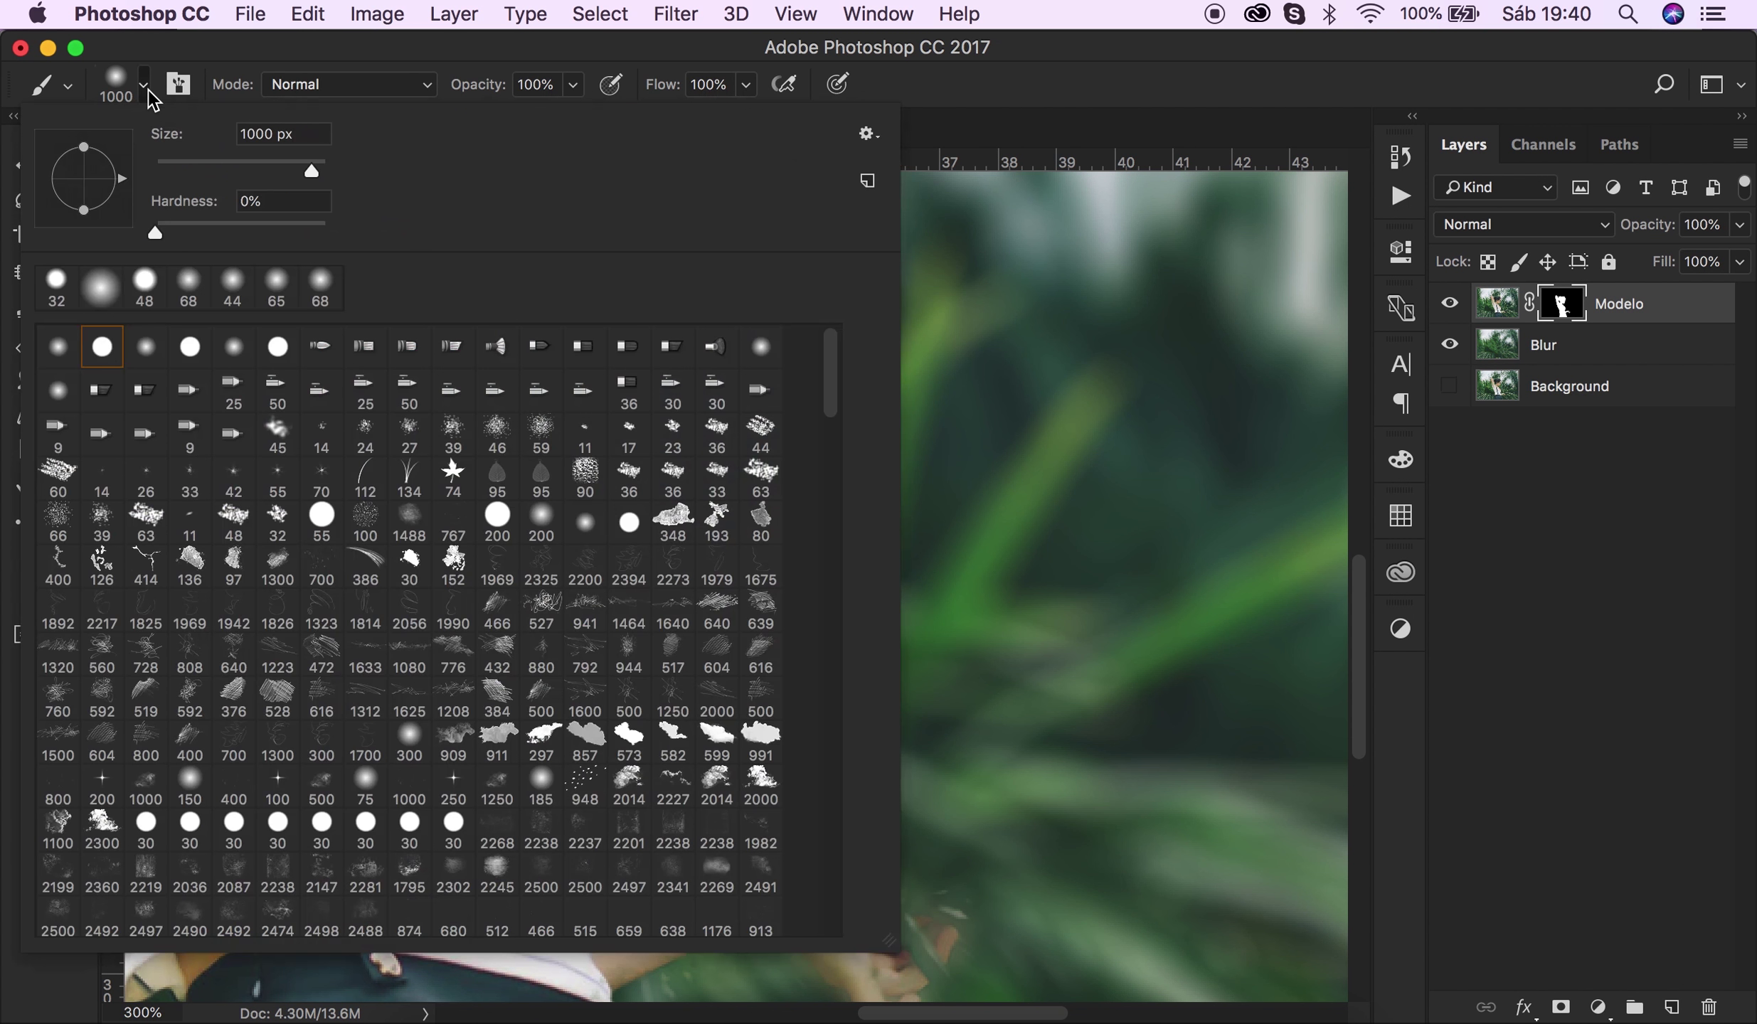
pyautogui.click(181, 164)
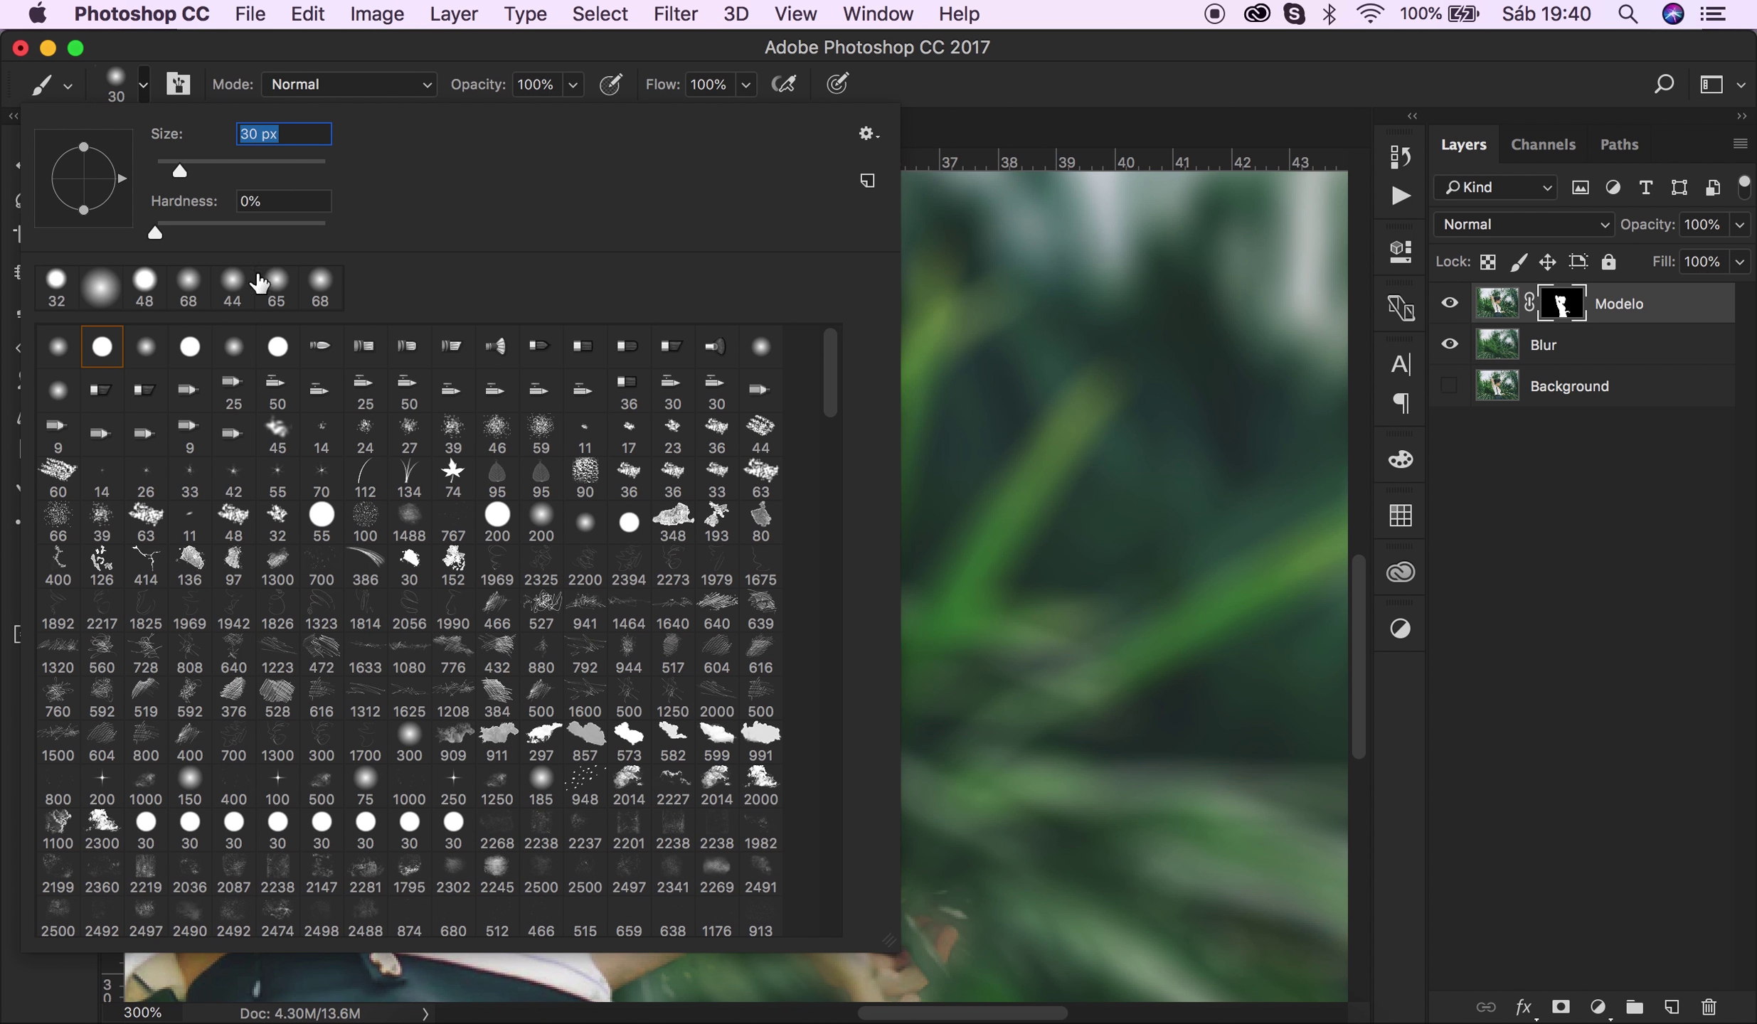
pyautogui.click(1540, 641)
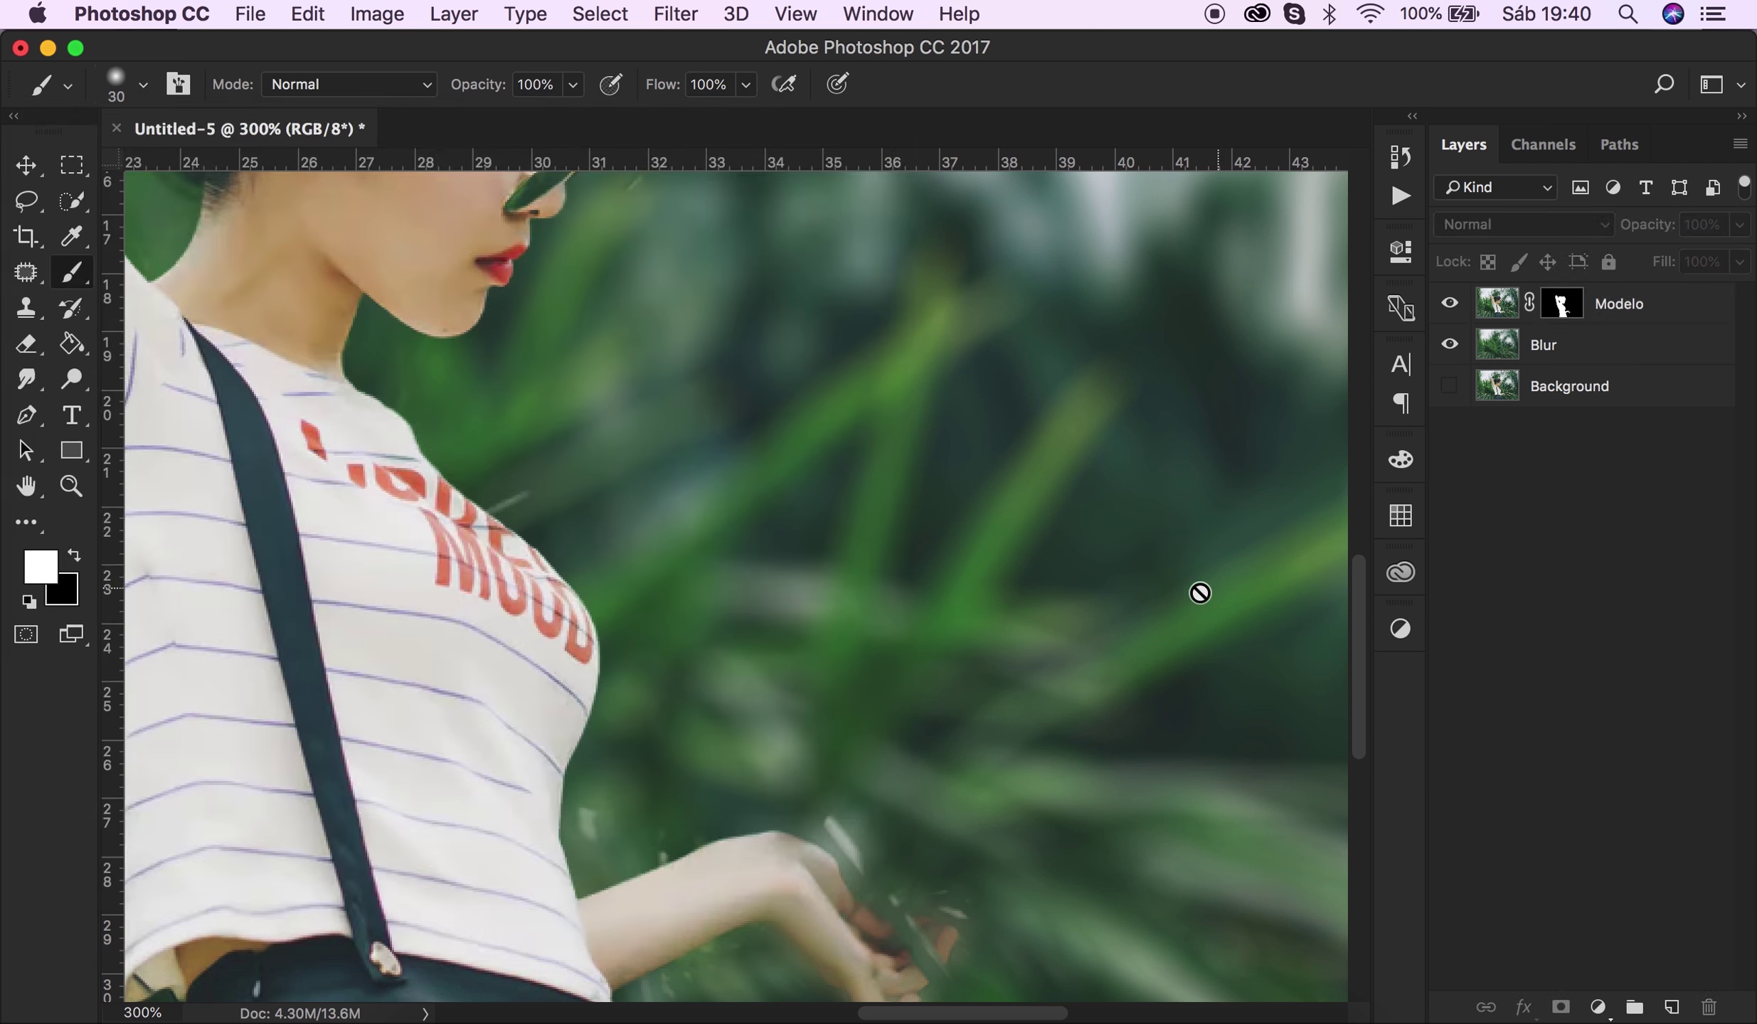
pyautogui.click(1562, 304)
pyautogui.press('x')
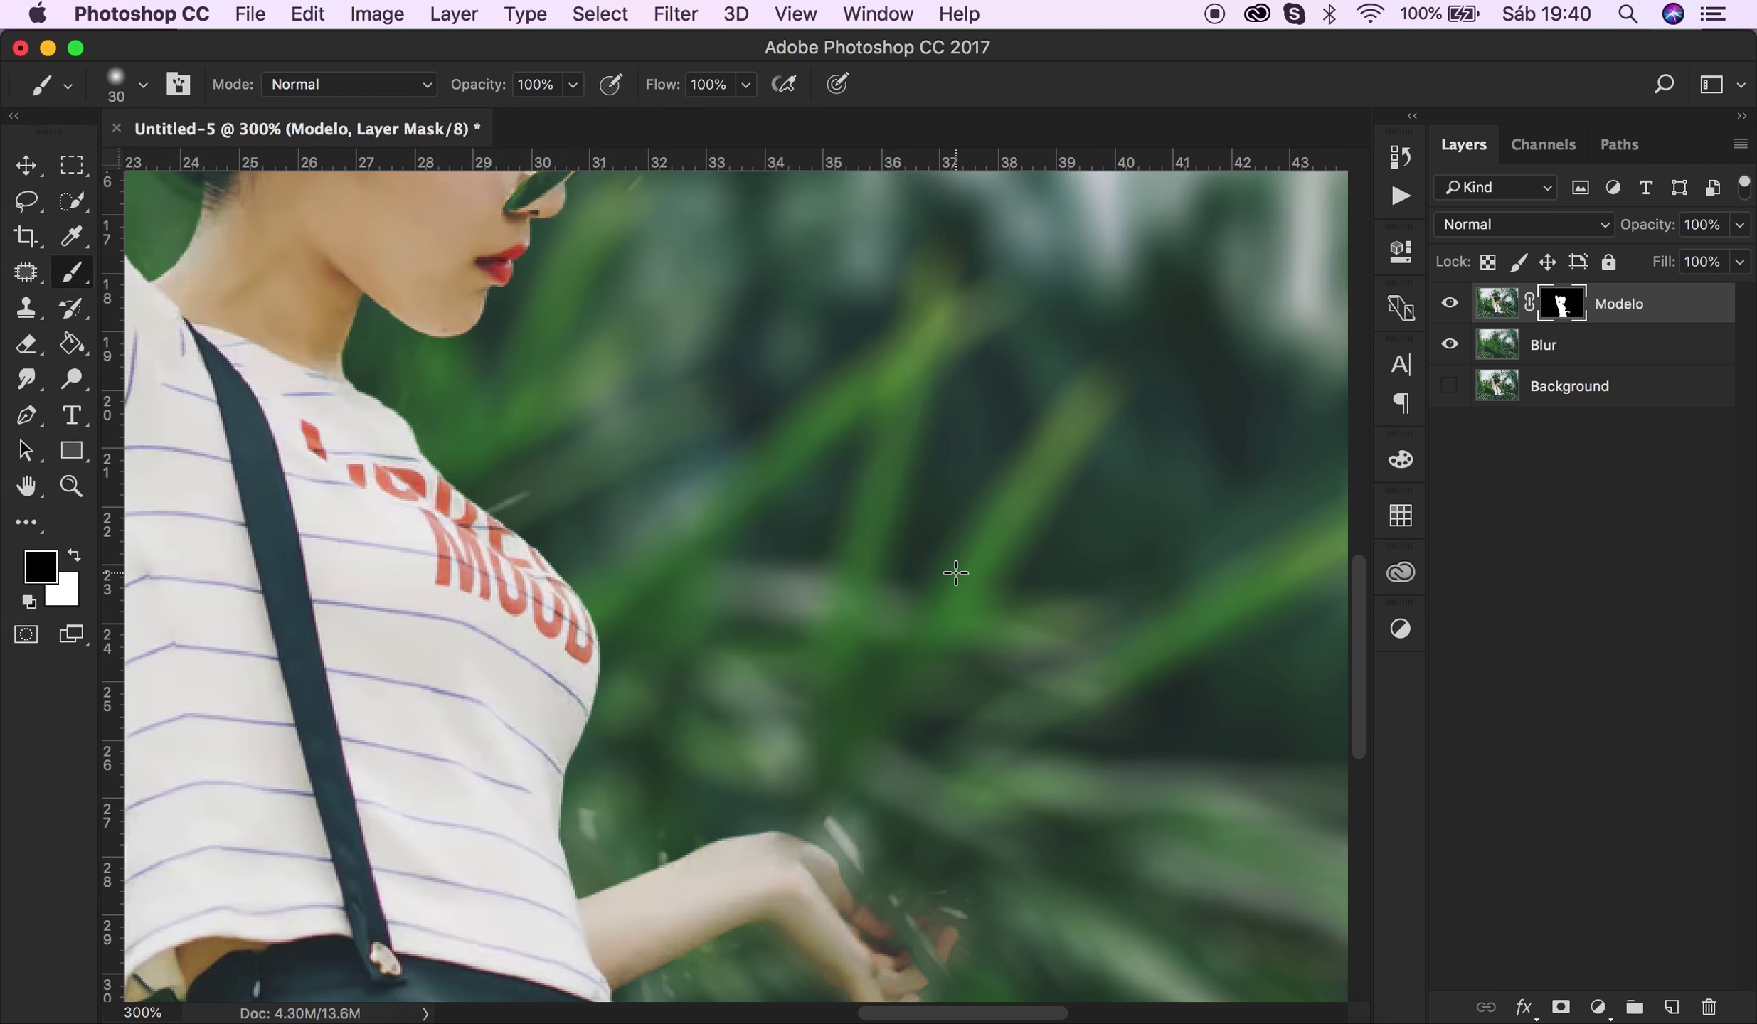
# Paint black on the mask to hide light fringes at the waist, arm and hand.
pyautogui.click(599, 830)
pyautogui.click(661, 825)
pyautogui.moveTo(859, 791); pyautogui.dragTo(846, 850)
pyautogui.scroll(-2, 833, 818)
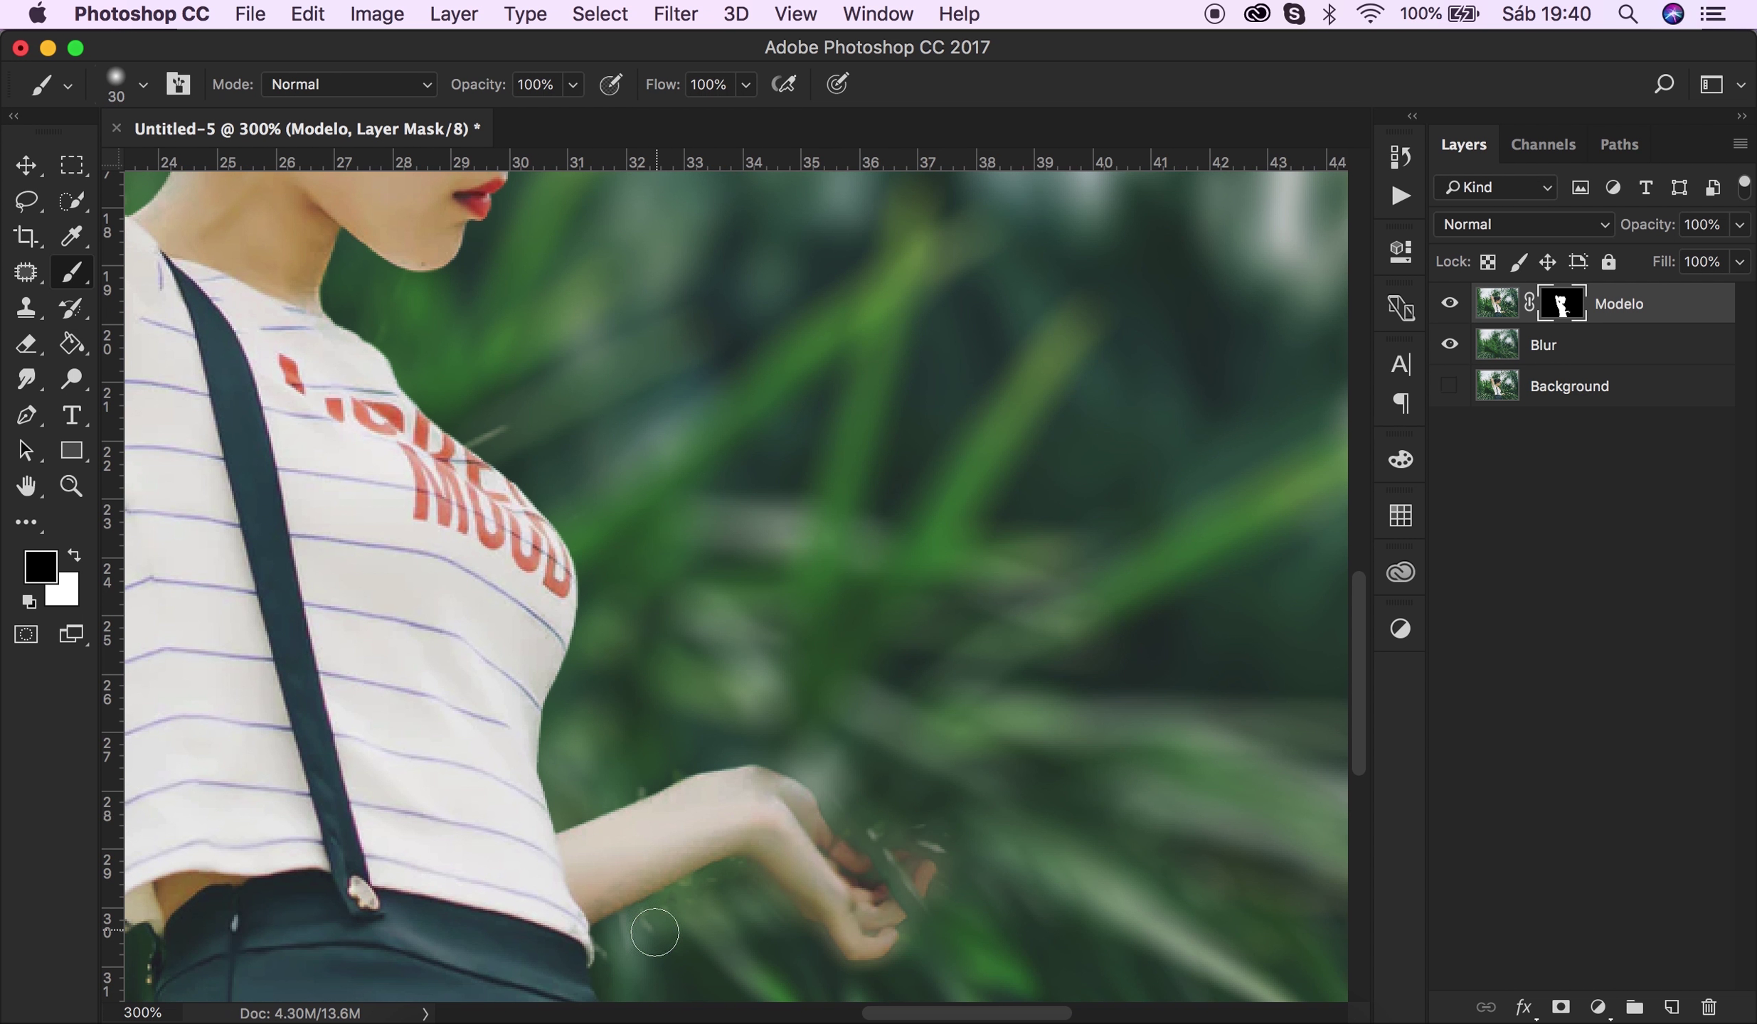
pyautogui.scroll(-3, 705, 925)
pyautogui.scroll(-2, 740, 896)
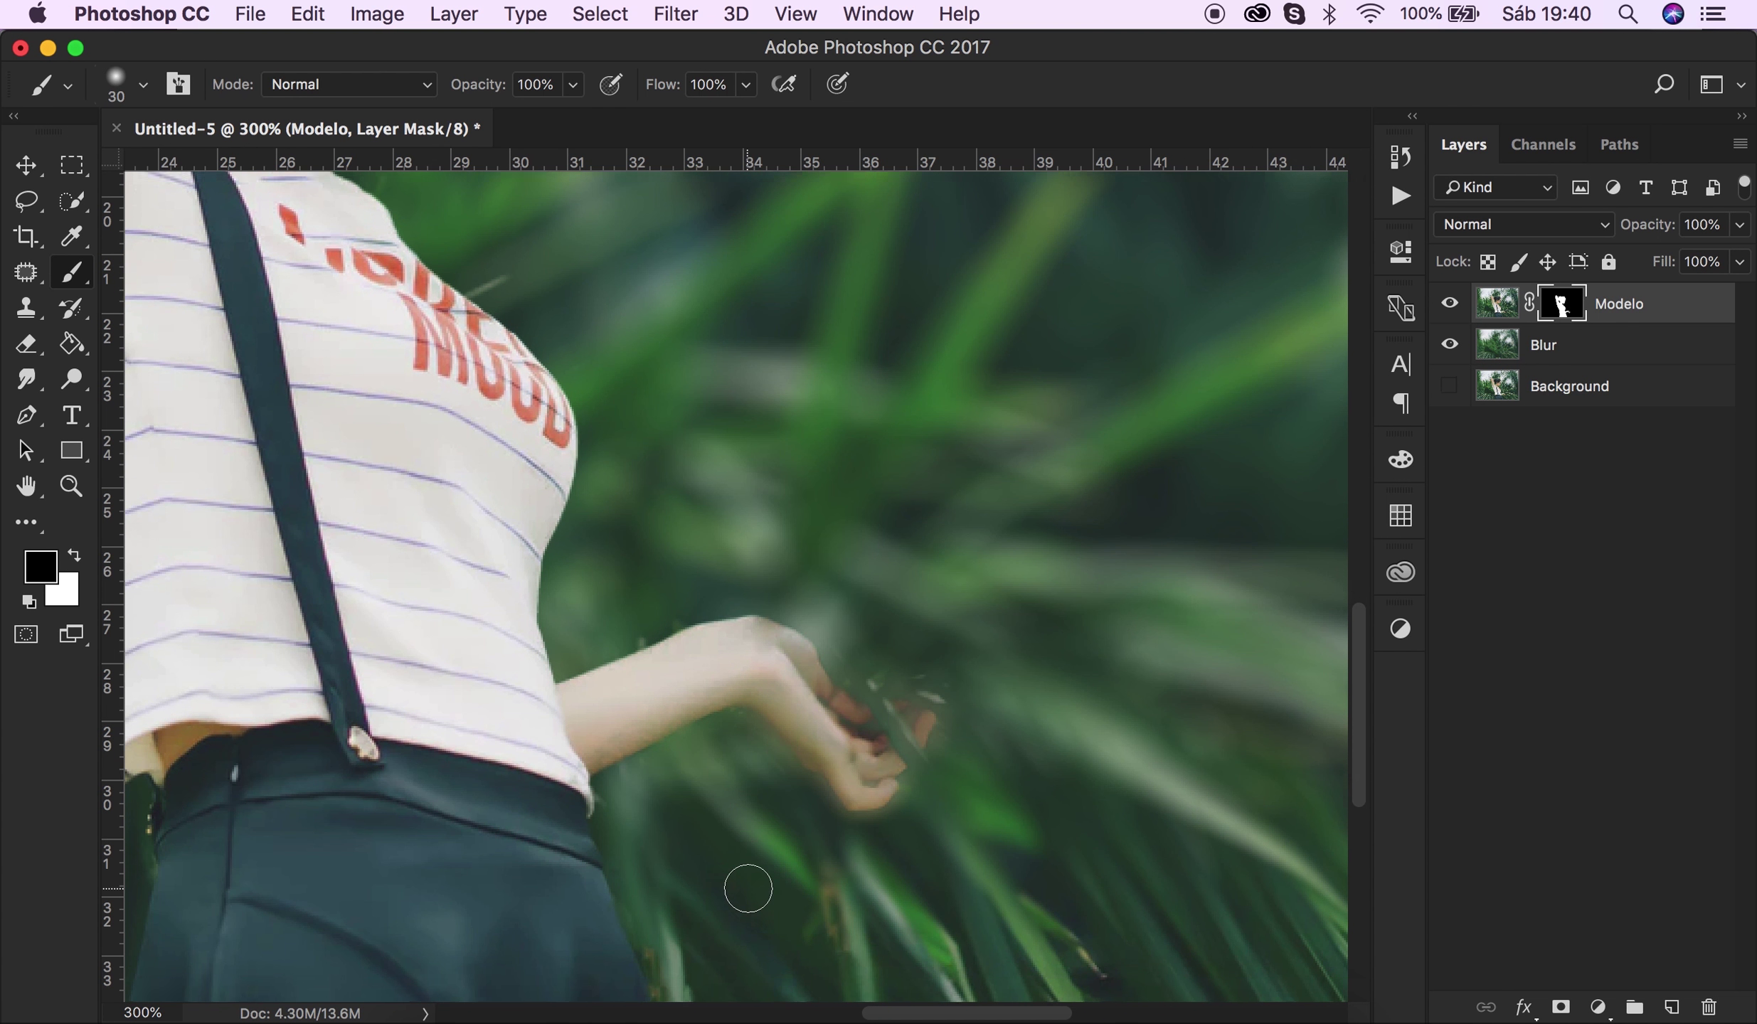
pyautogui.scroll(-2, 748, 889)
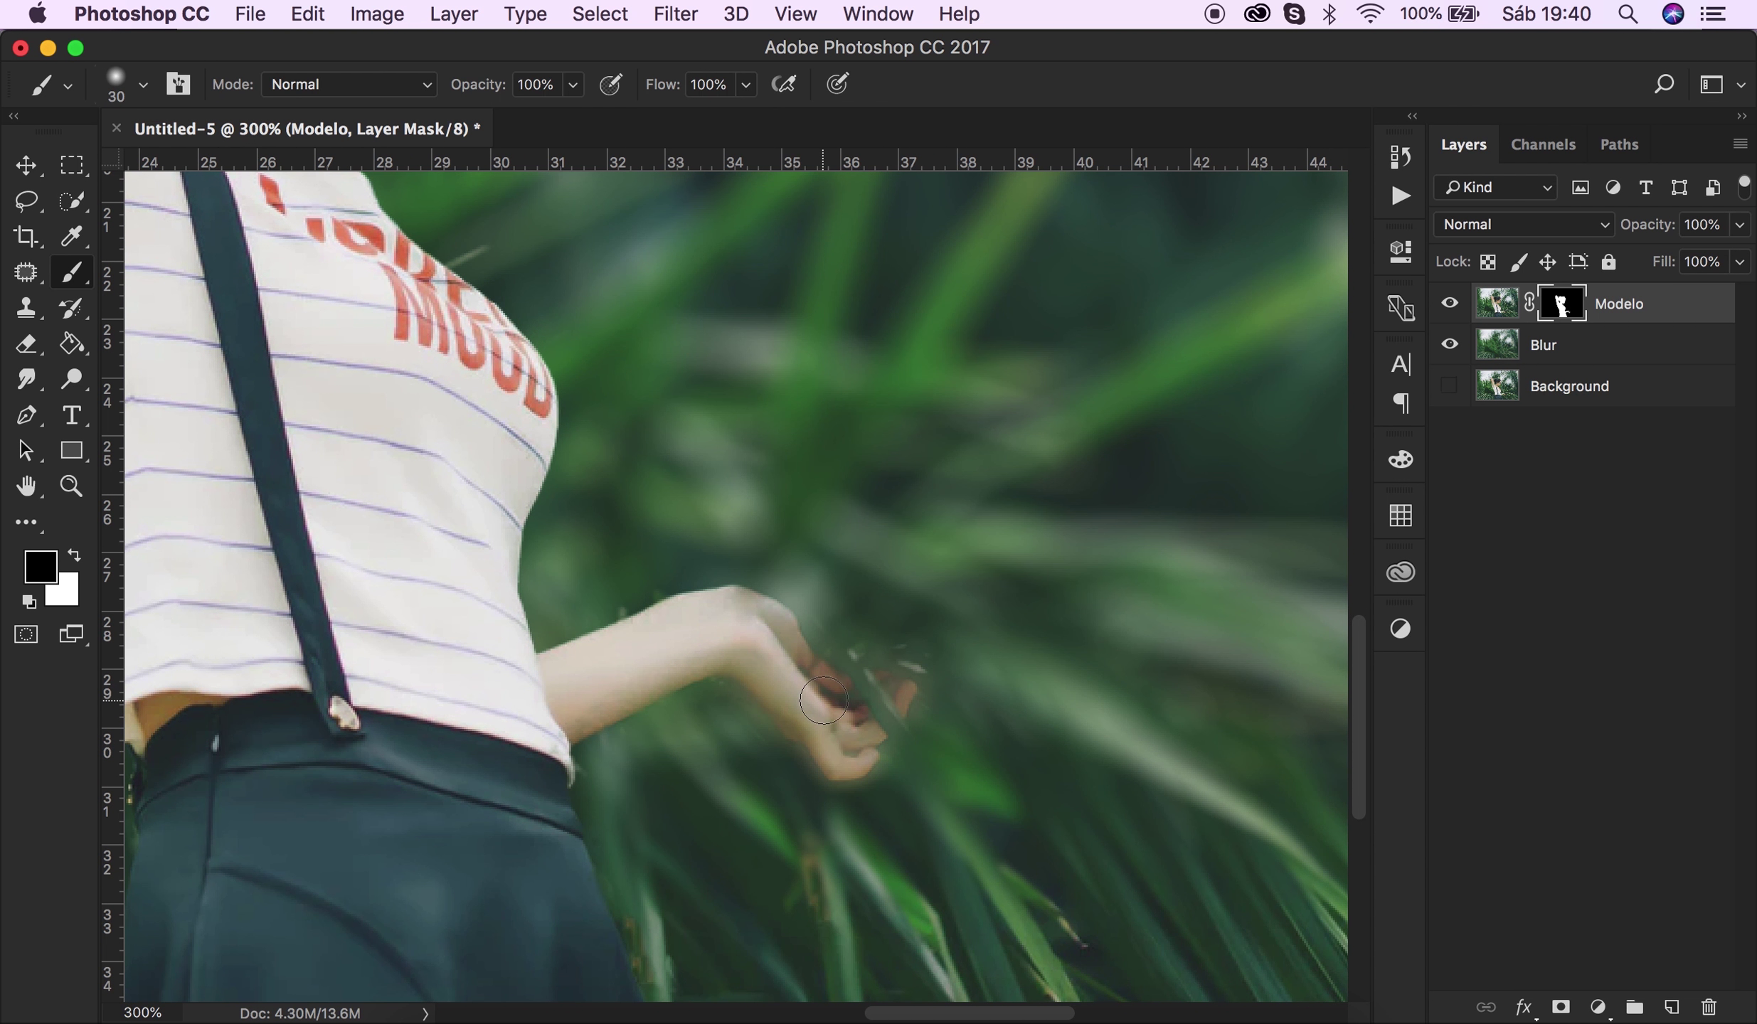
# Paint white on the mask to reveal the sharp fingers, undoing the excess beside the hand.
pyautogui.press('x')
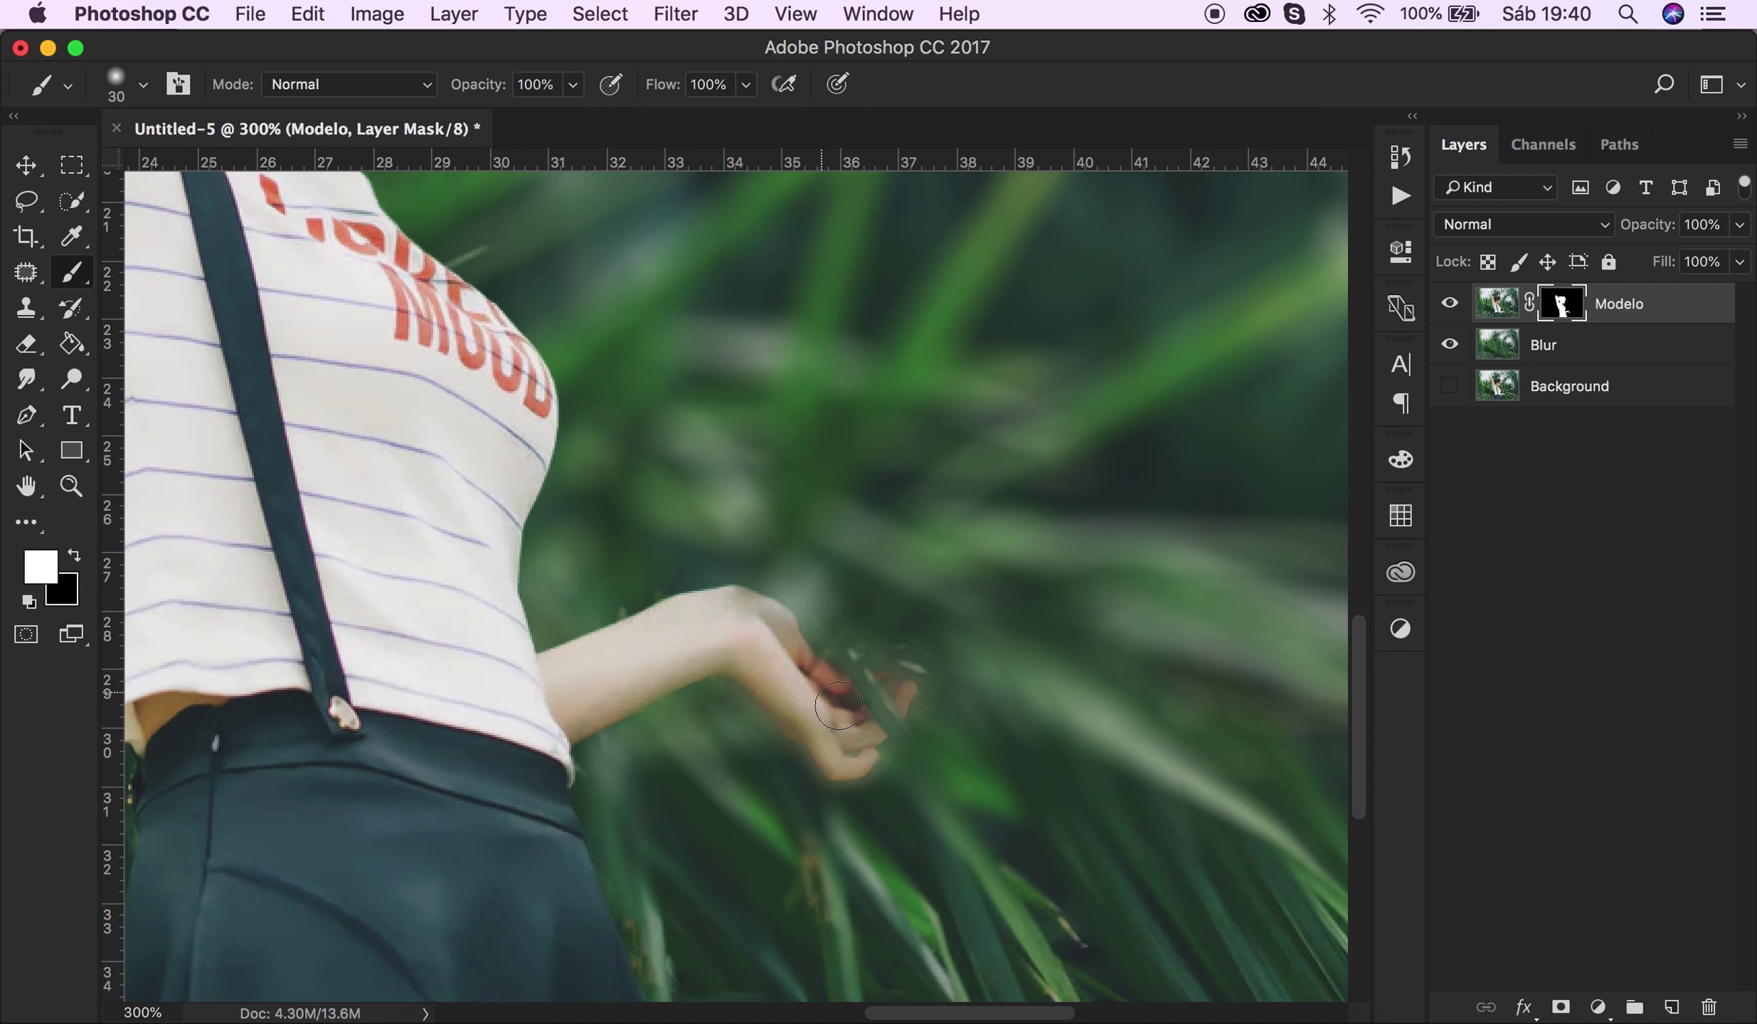
pyautogui.moveTo(839, 706)
pyautogui.mouseDown()
pyautogui.moveTo(847, 743)
pyautogui.moveTo(884, 699)
pyautogui.mouseUp()
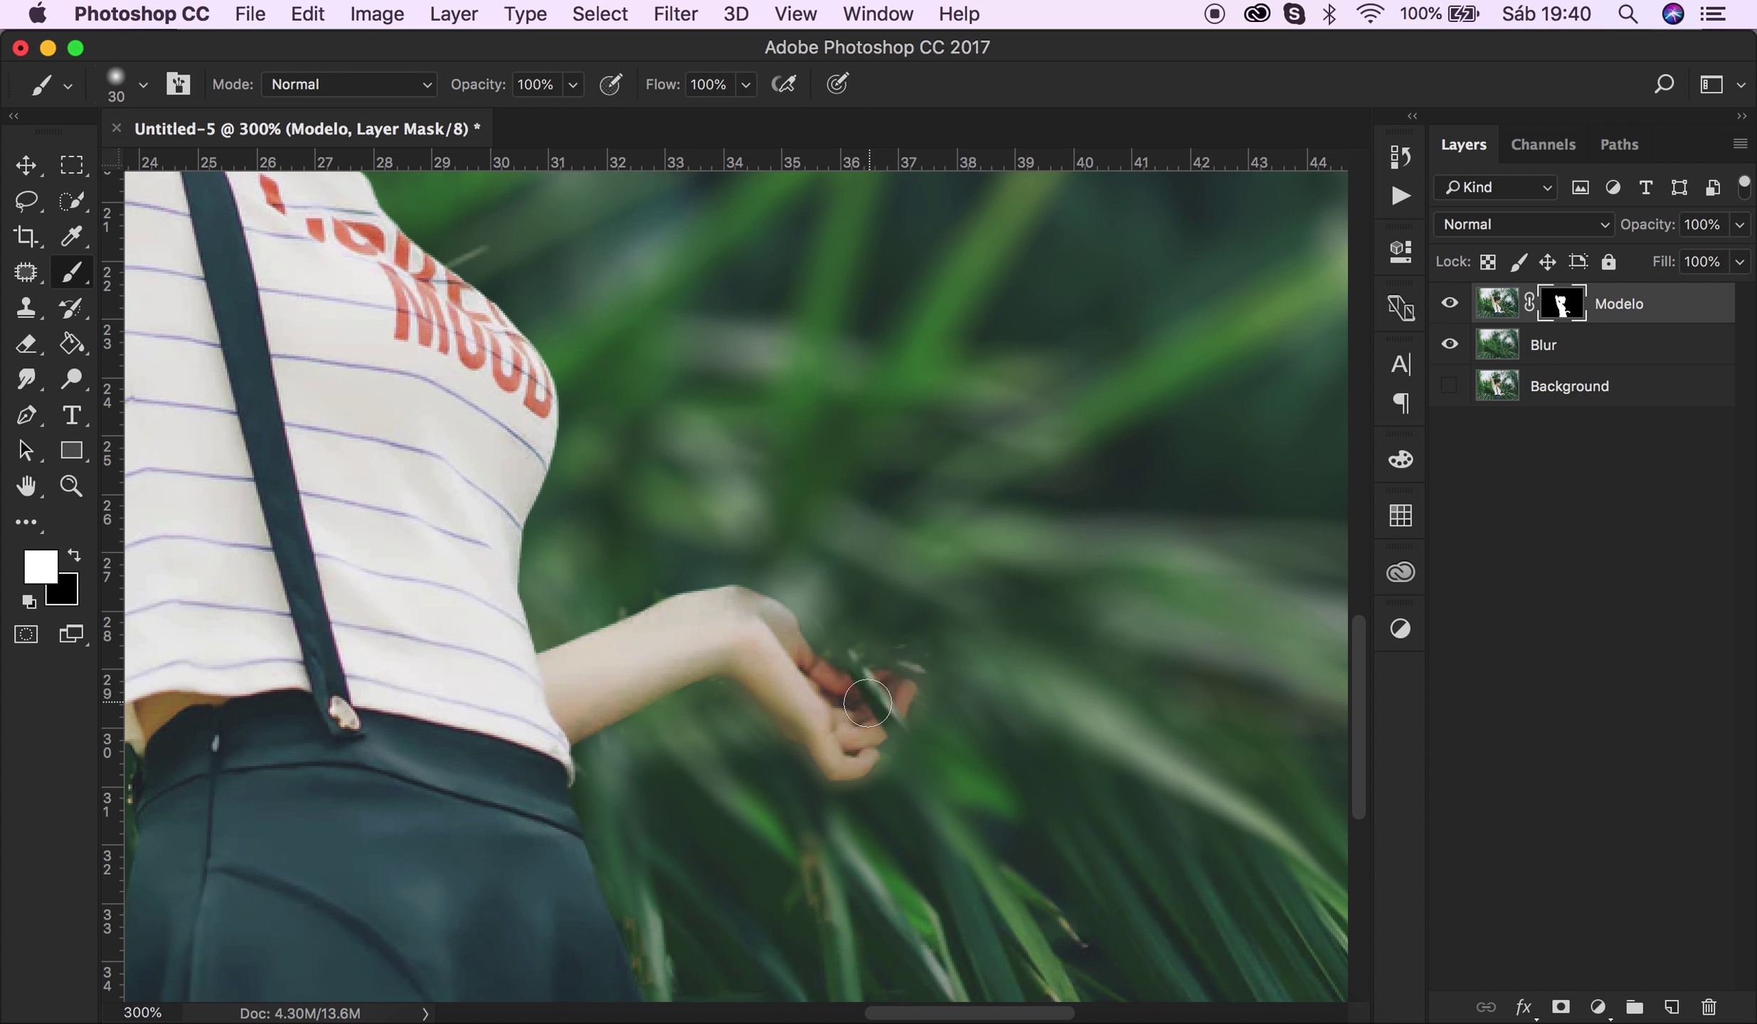
pyautogui.moveTo(973, 666); pyautogui.dragTo(972, 675)
pyautogui.hotkey('ctrl', 'z')
pyautogui.press('x')
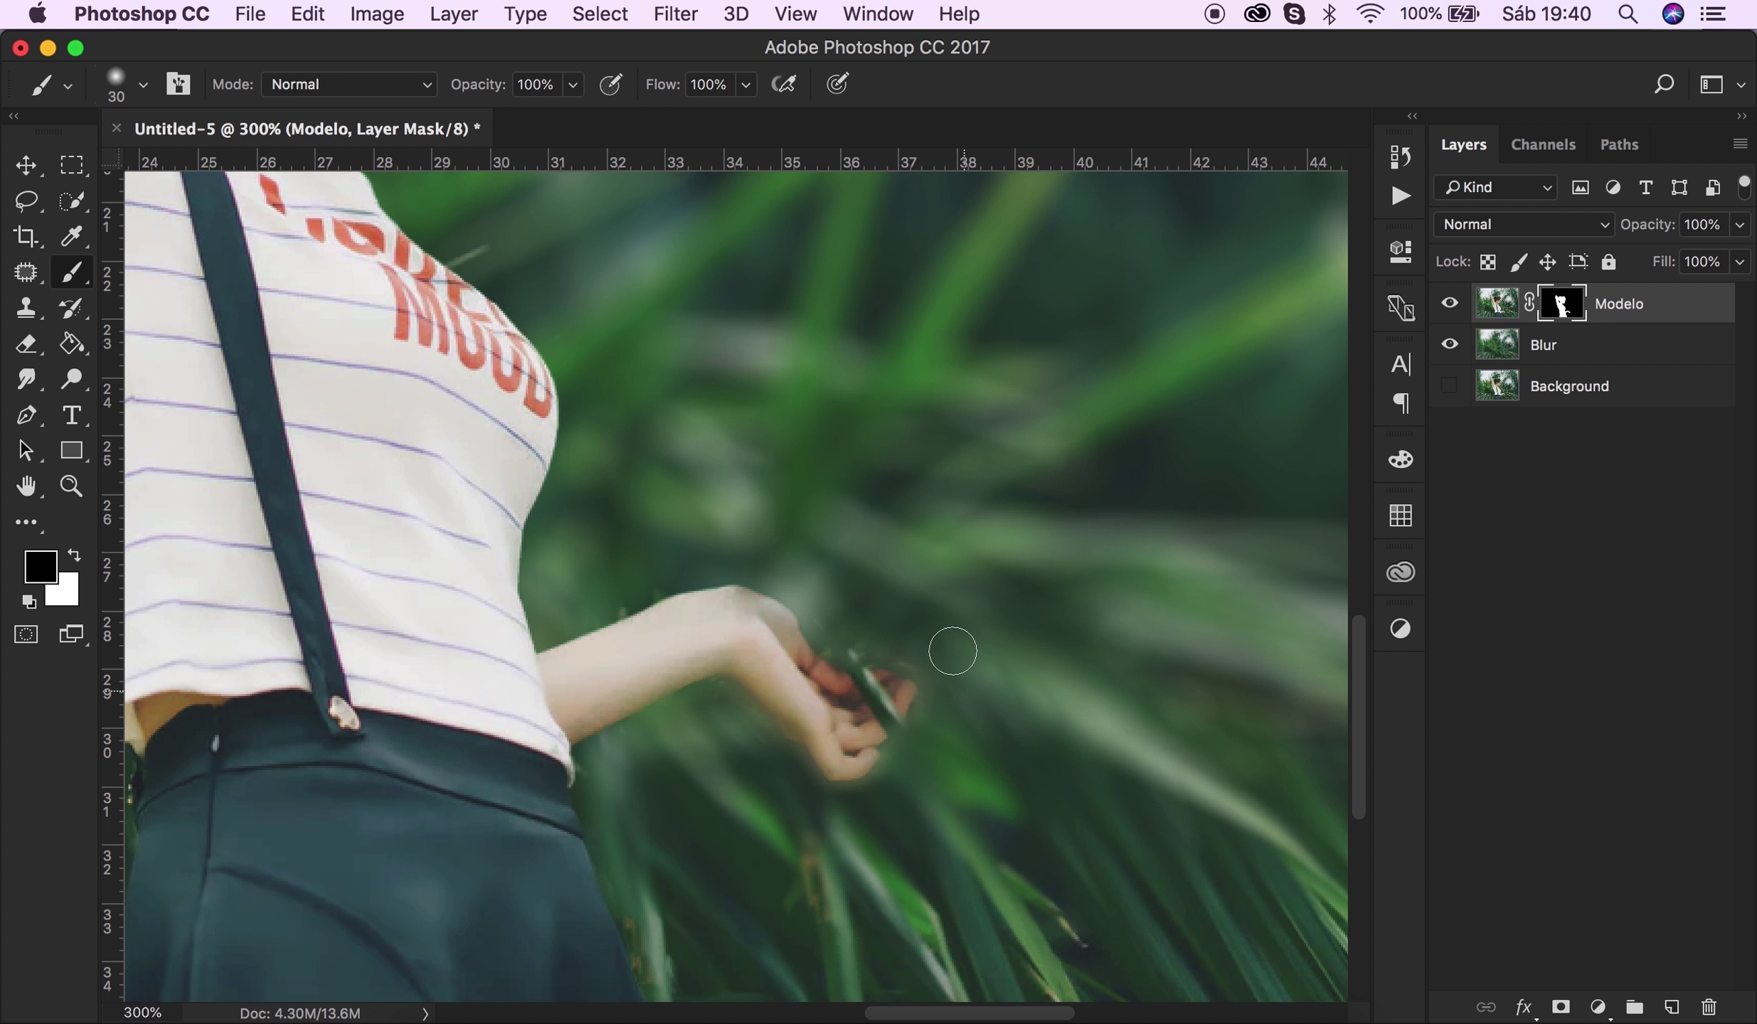
# Zoom out, view the Background photo alone, then turn Blur and Modelo back on.
pyautogui.press('z')
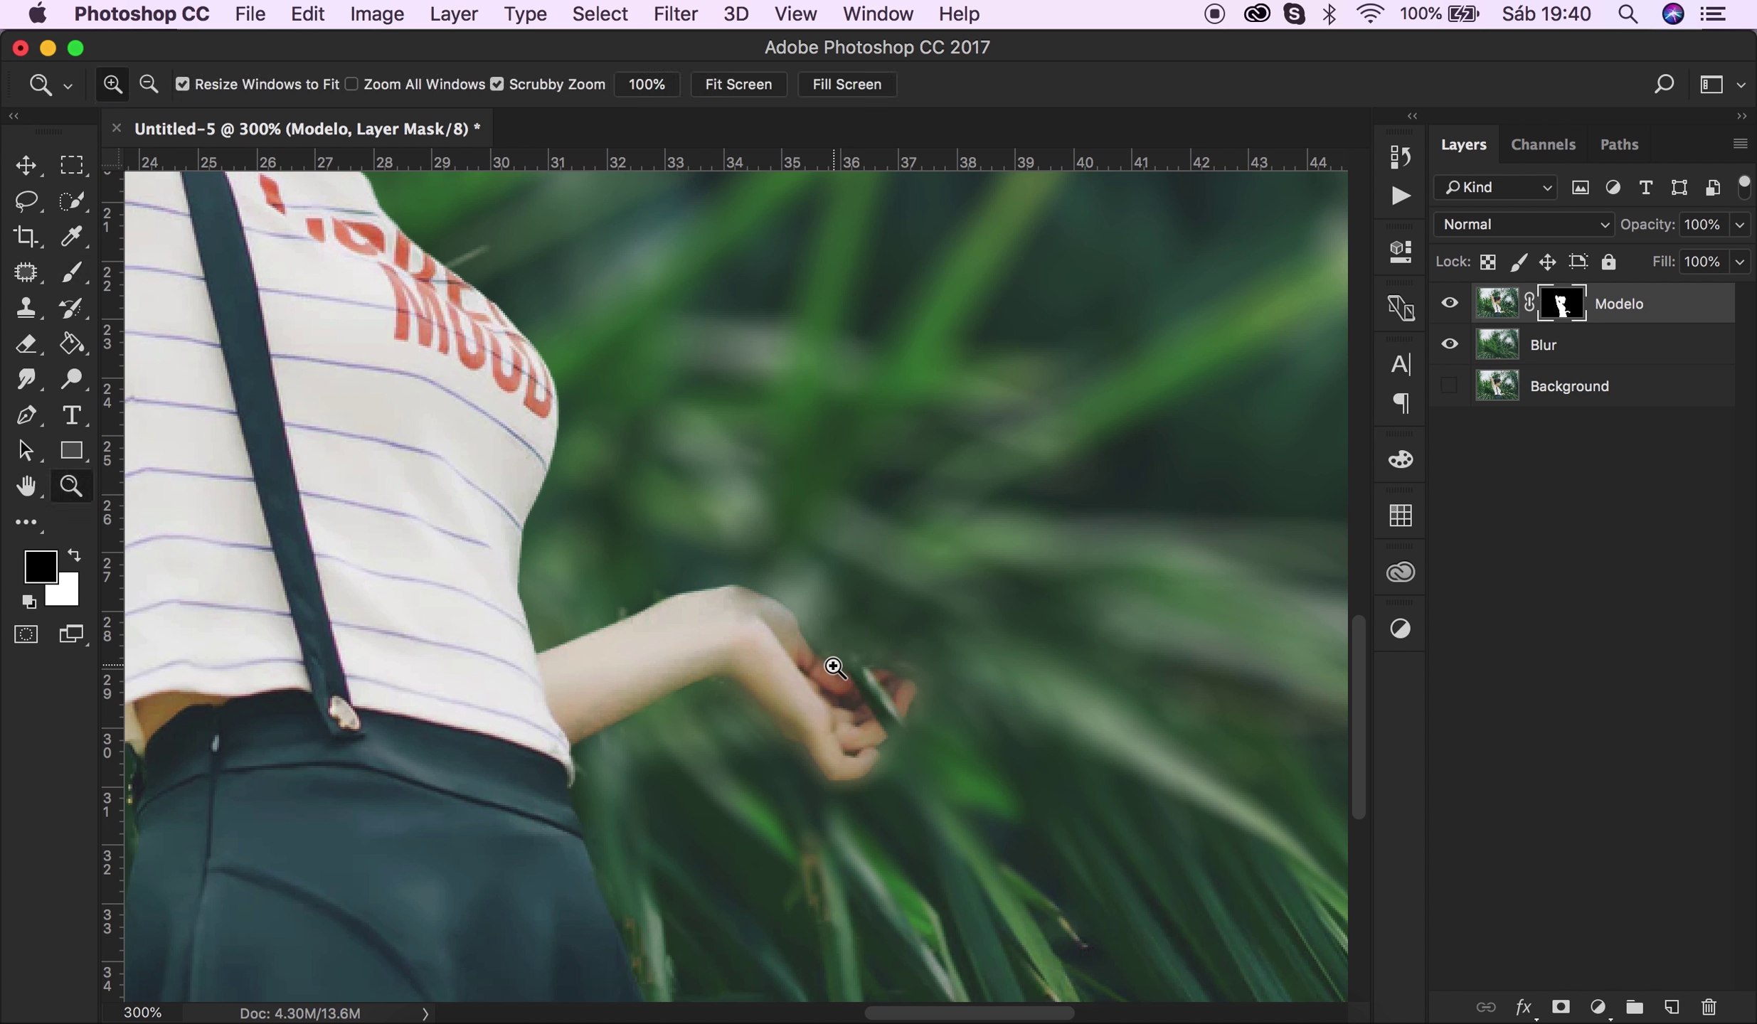
pyautogui.keyDown('alt'); pyautogui.click(818, 671); pyautogui.keyUp('alt')
pyautogui.keyDown('alt'); pyautogui.click(768, 697); pyautogui.keyUp('alt')
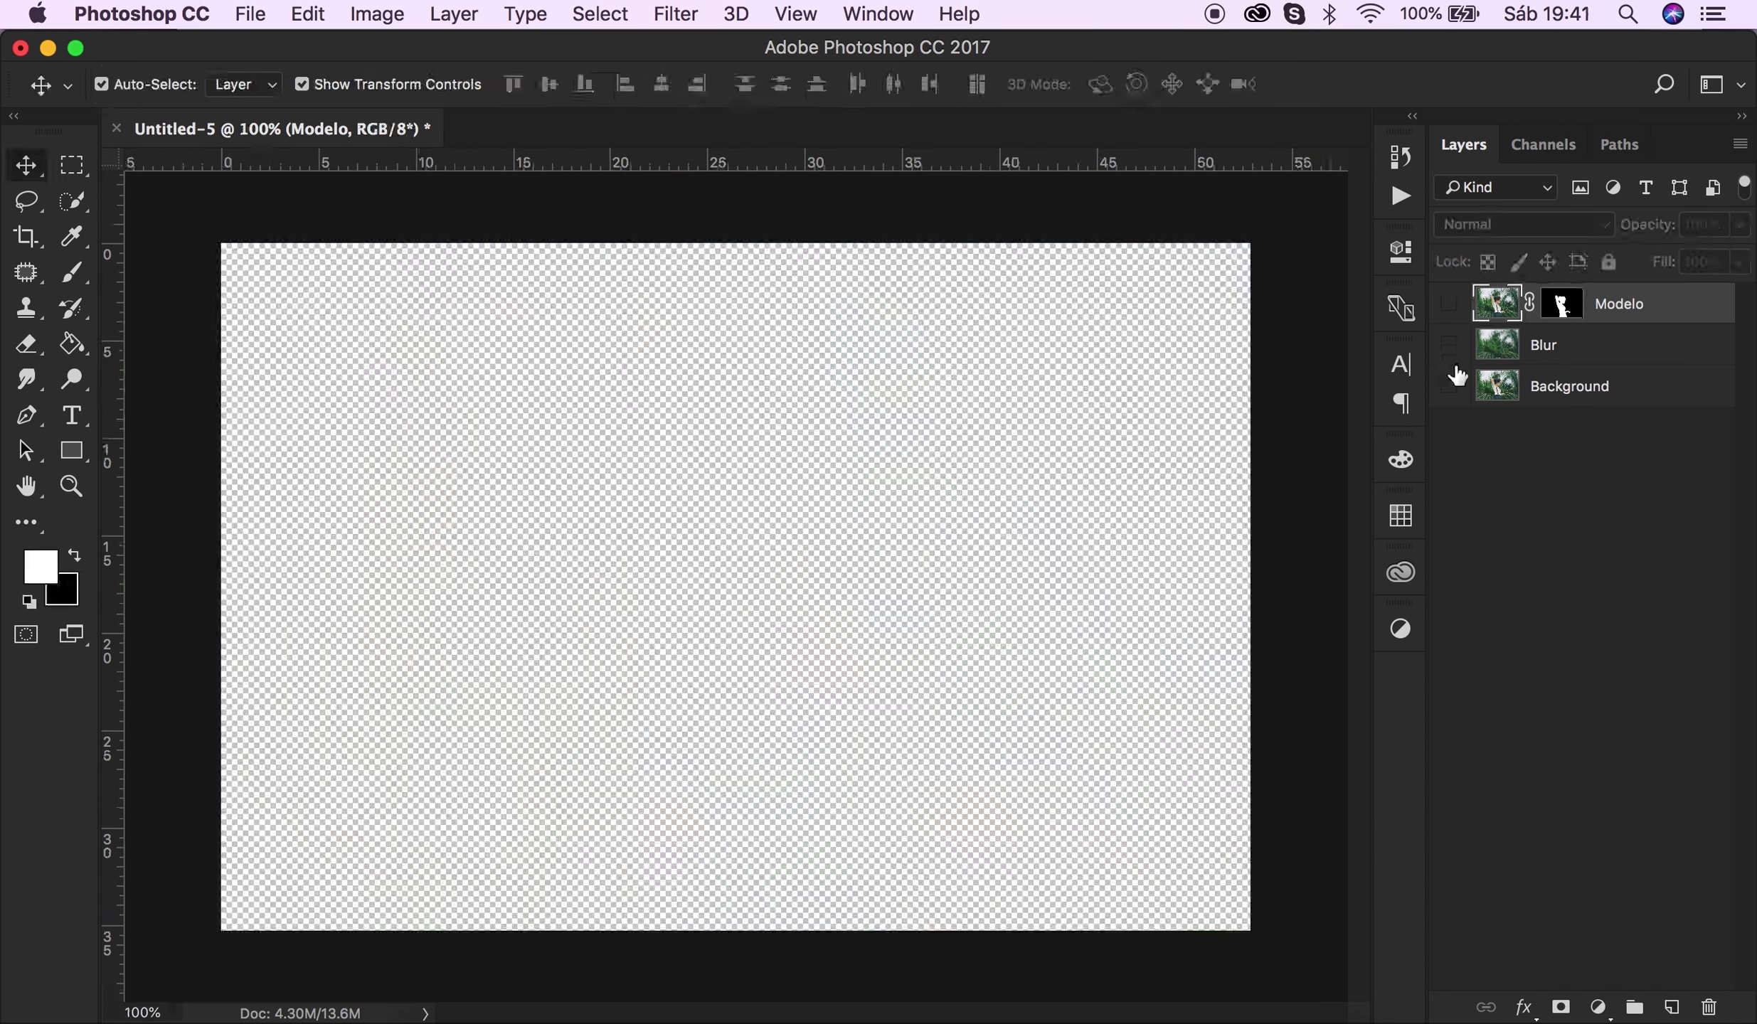
pyautogui.click(1449, 387)
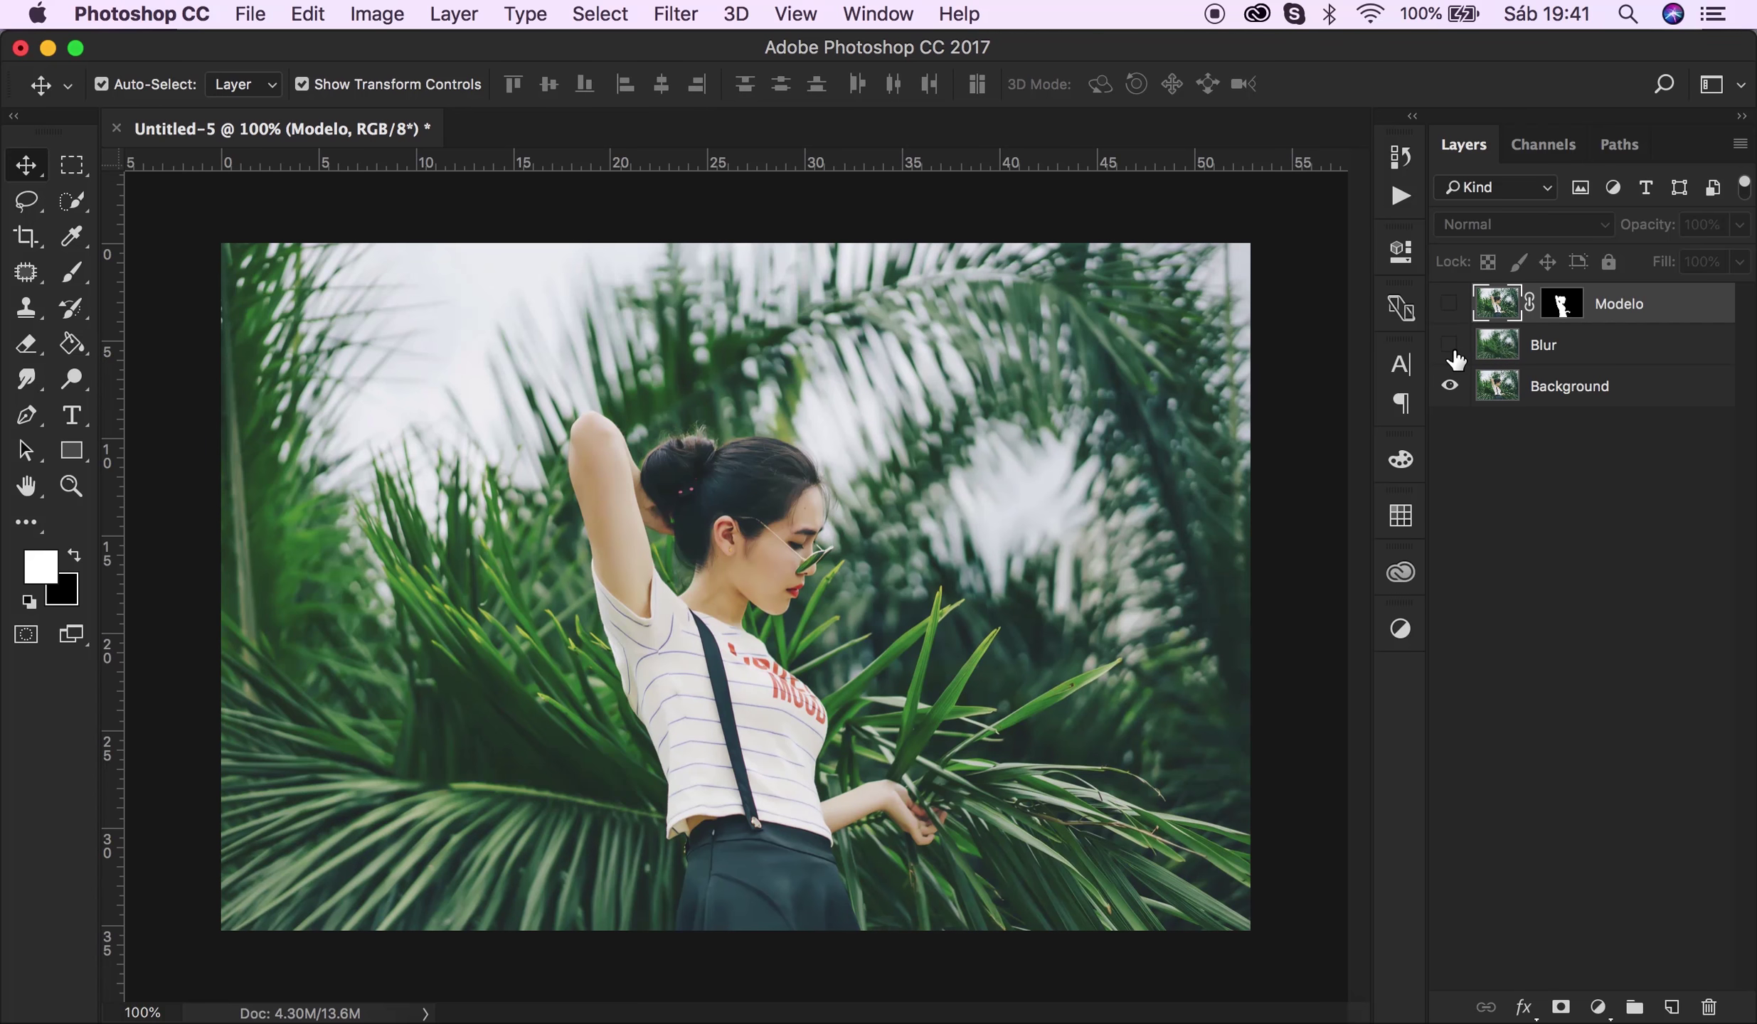
pyautogui.moveTo(1452, 352); pyautogui.dragTo(1454, 313)
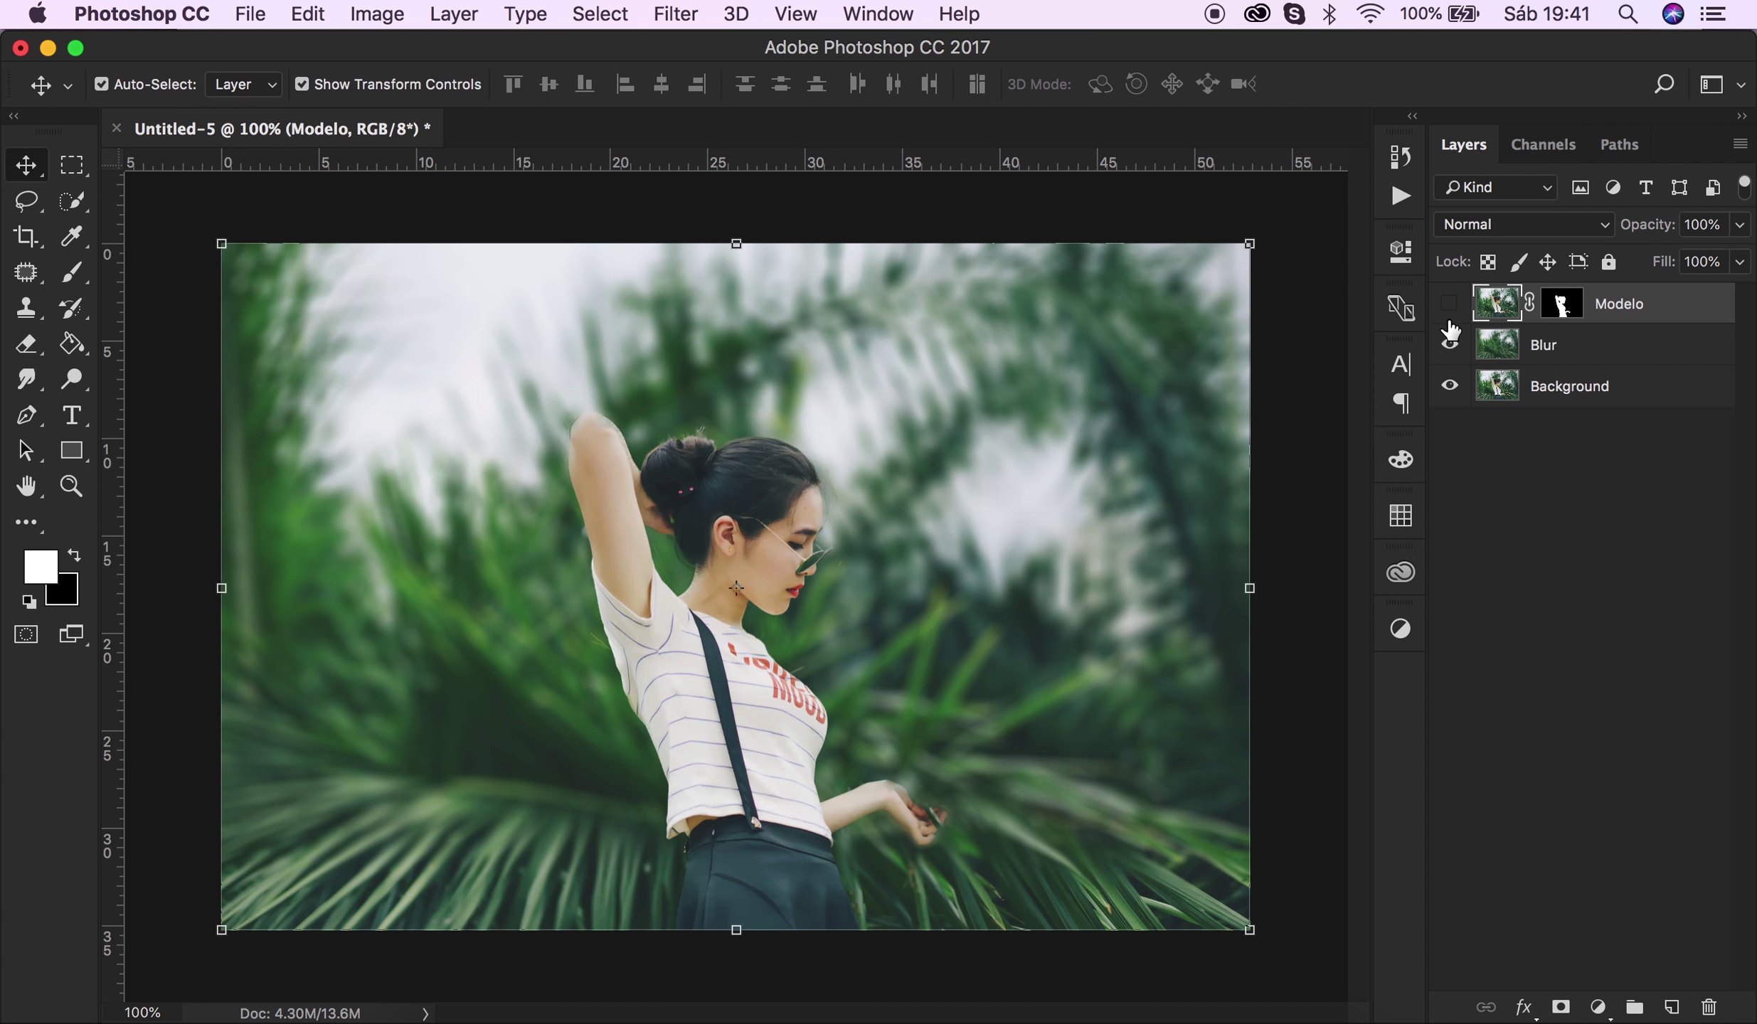
pyautogui.click(1450, 304)
pyautogui.click(1556, 552)
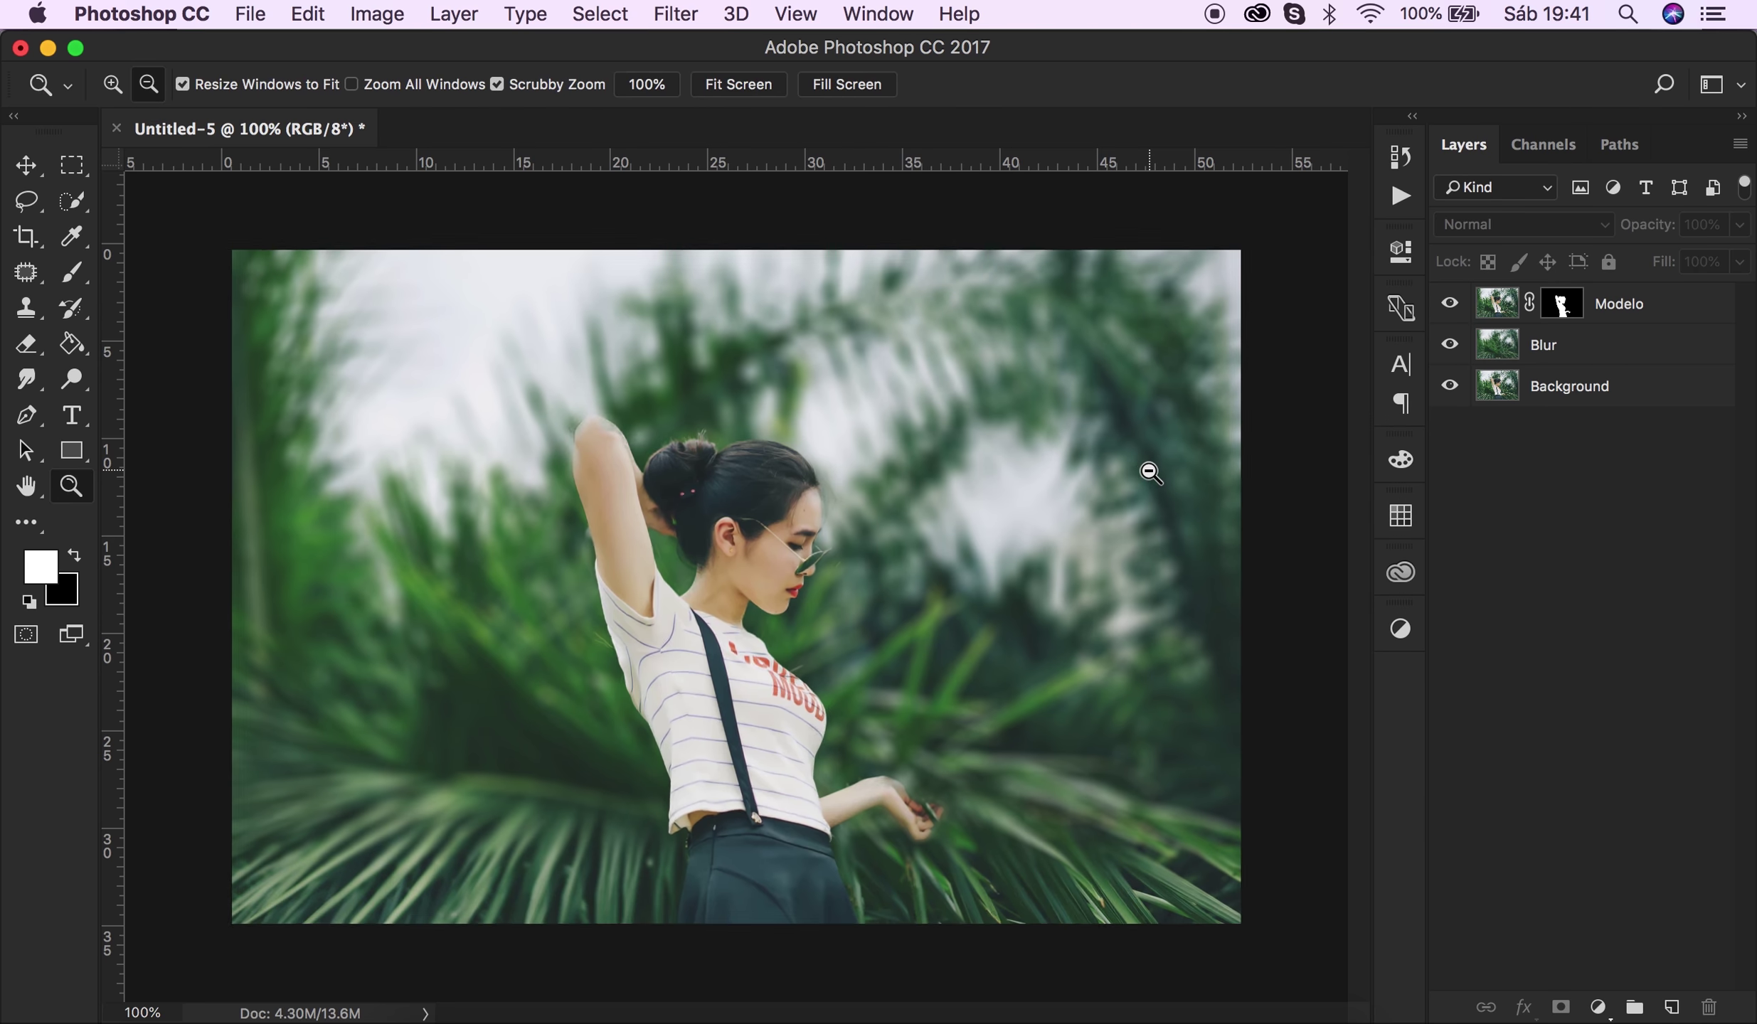
pyautogui.keyDown('alt'); pyautogui.click(1149, 467); pyautogui.keyUp('alt')
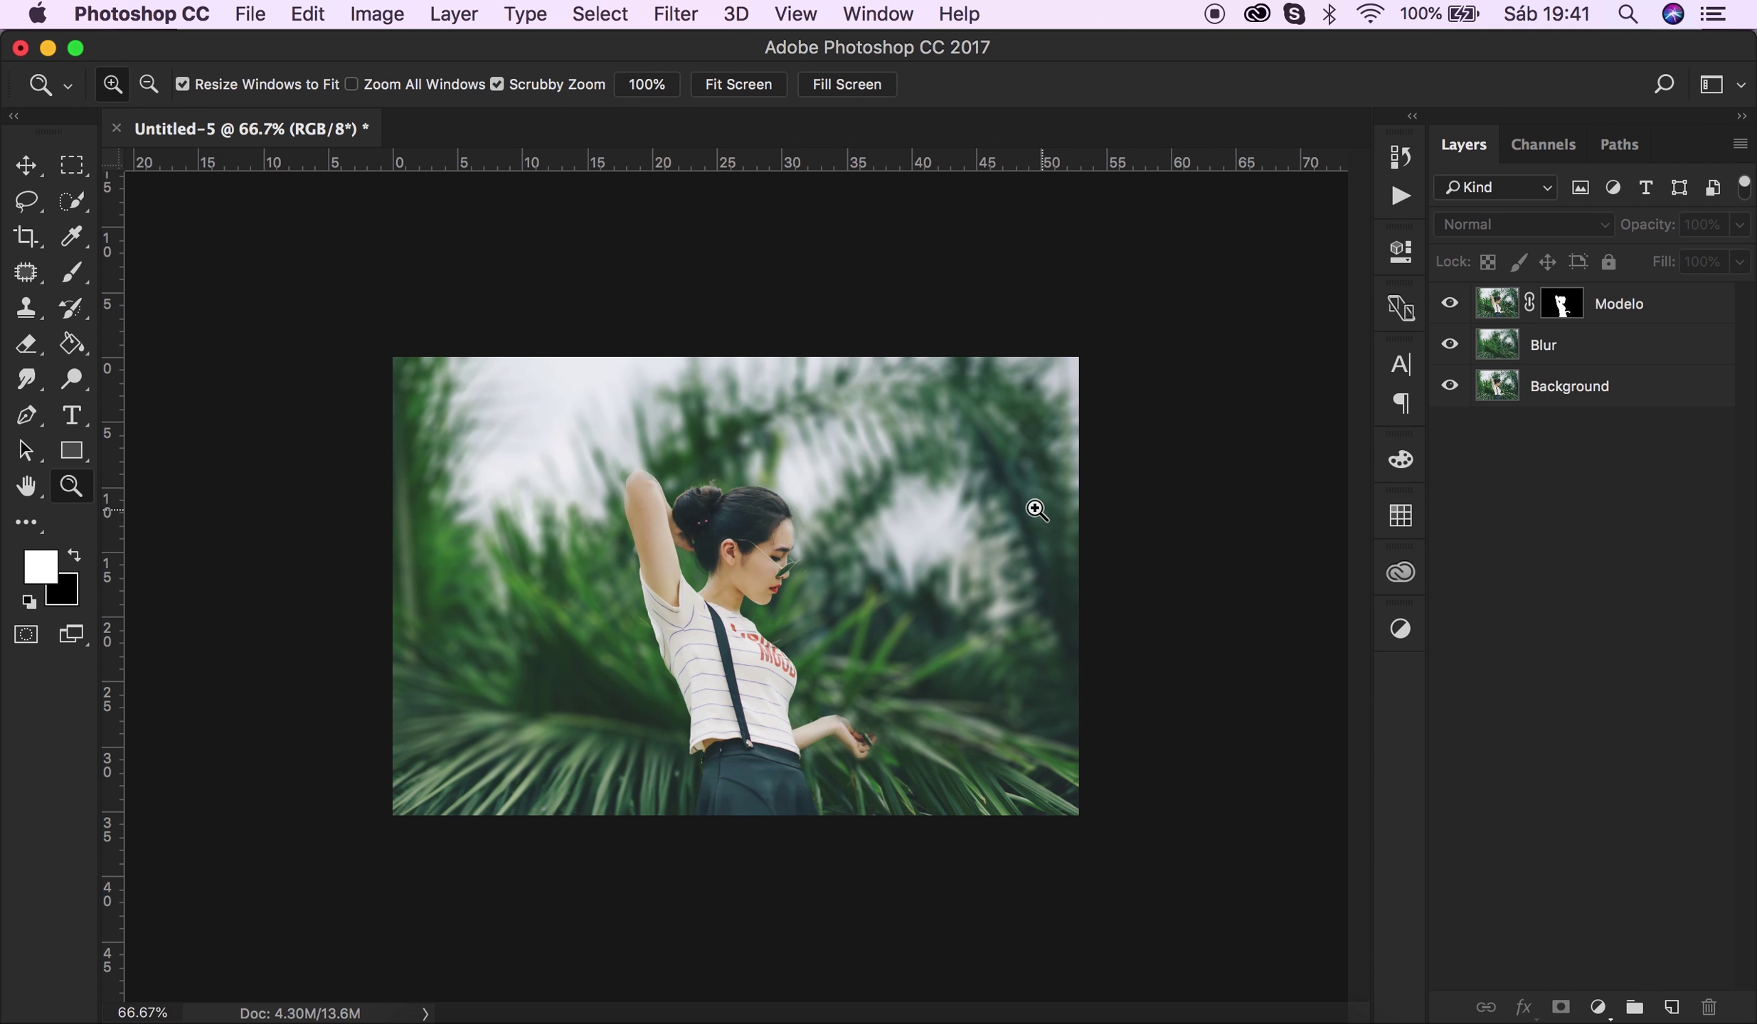
# Add a new Layer 1 and set the brush size to 1000 px.
pyautogui.click(1672, 1007)
pyautogui.press('b')
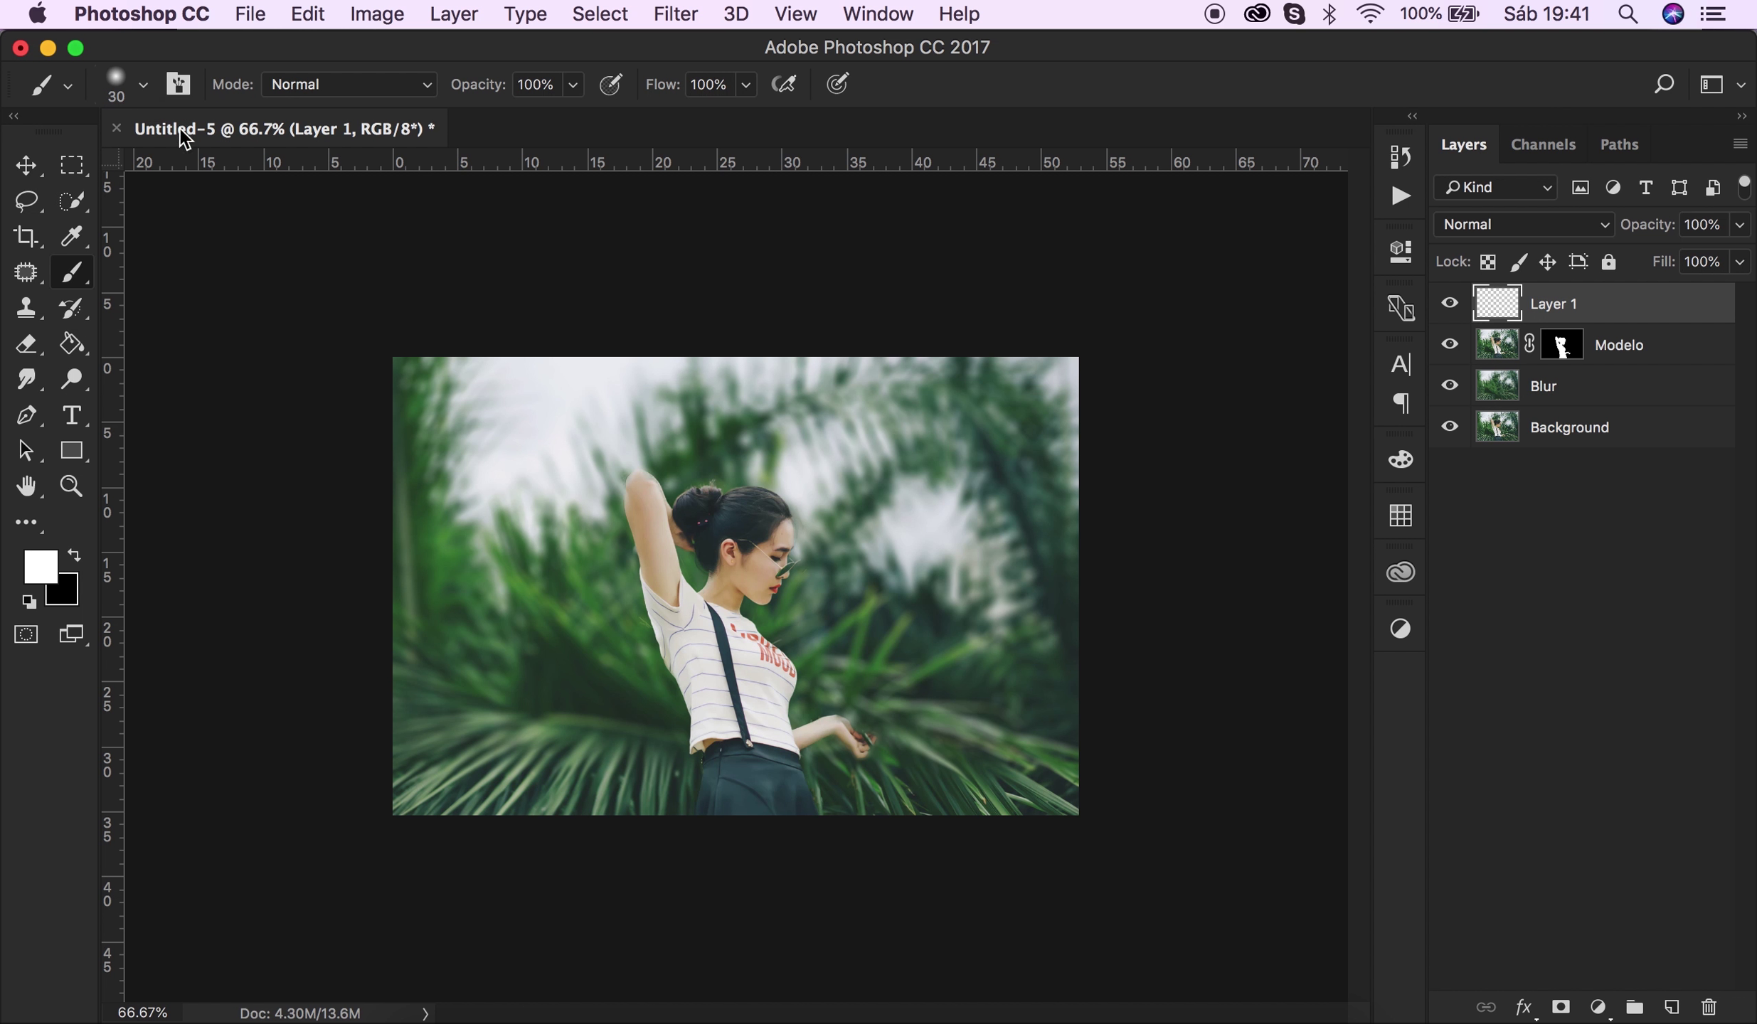
pyautogui.click(145, 87)
pyautogui.doubleClick(250, 135)
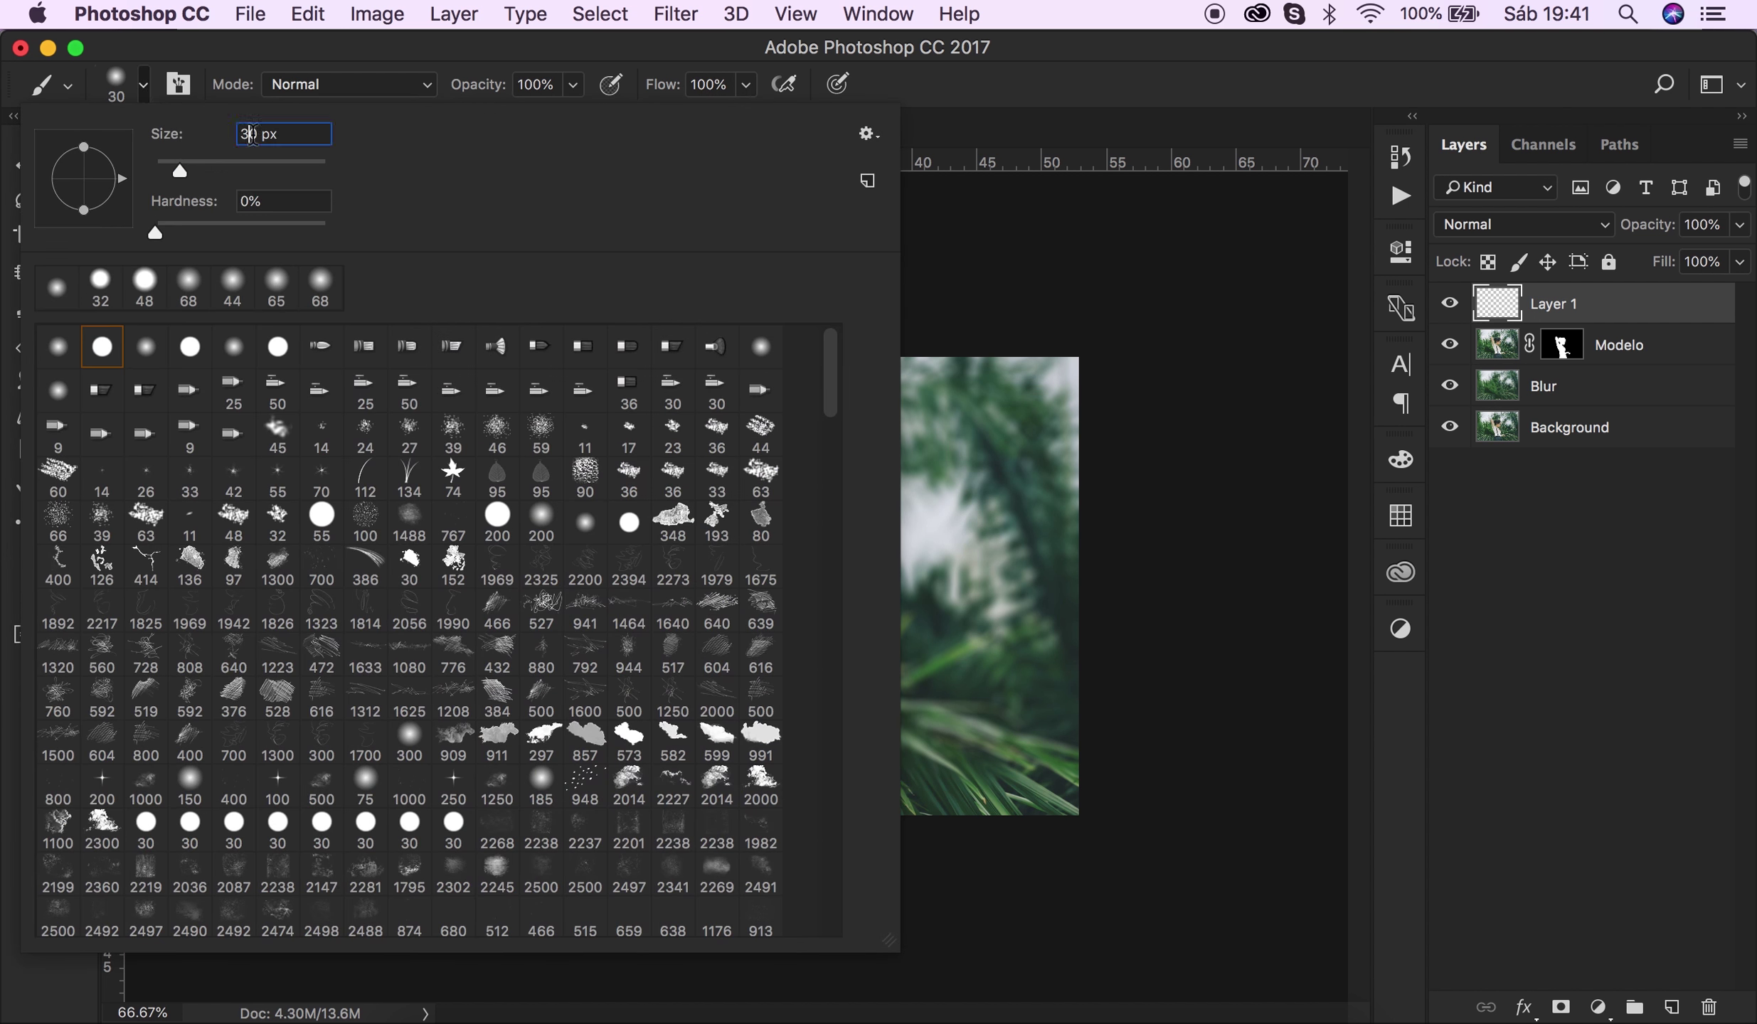
pyautogui.write('100')
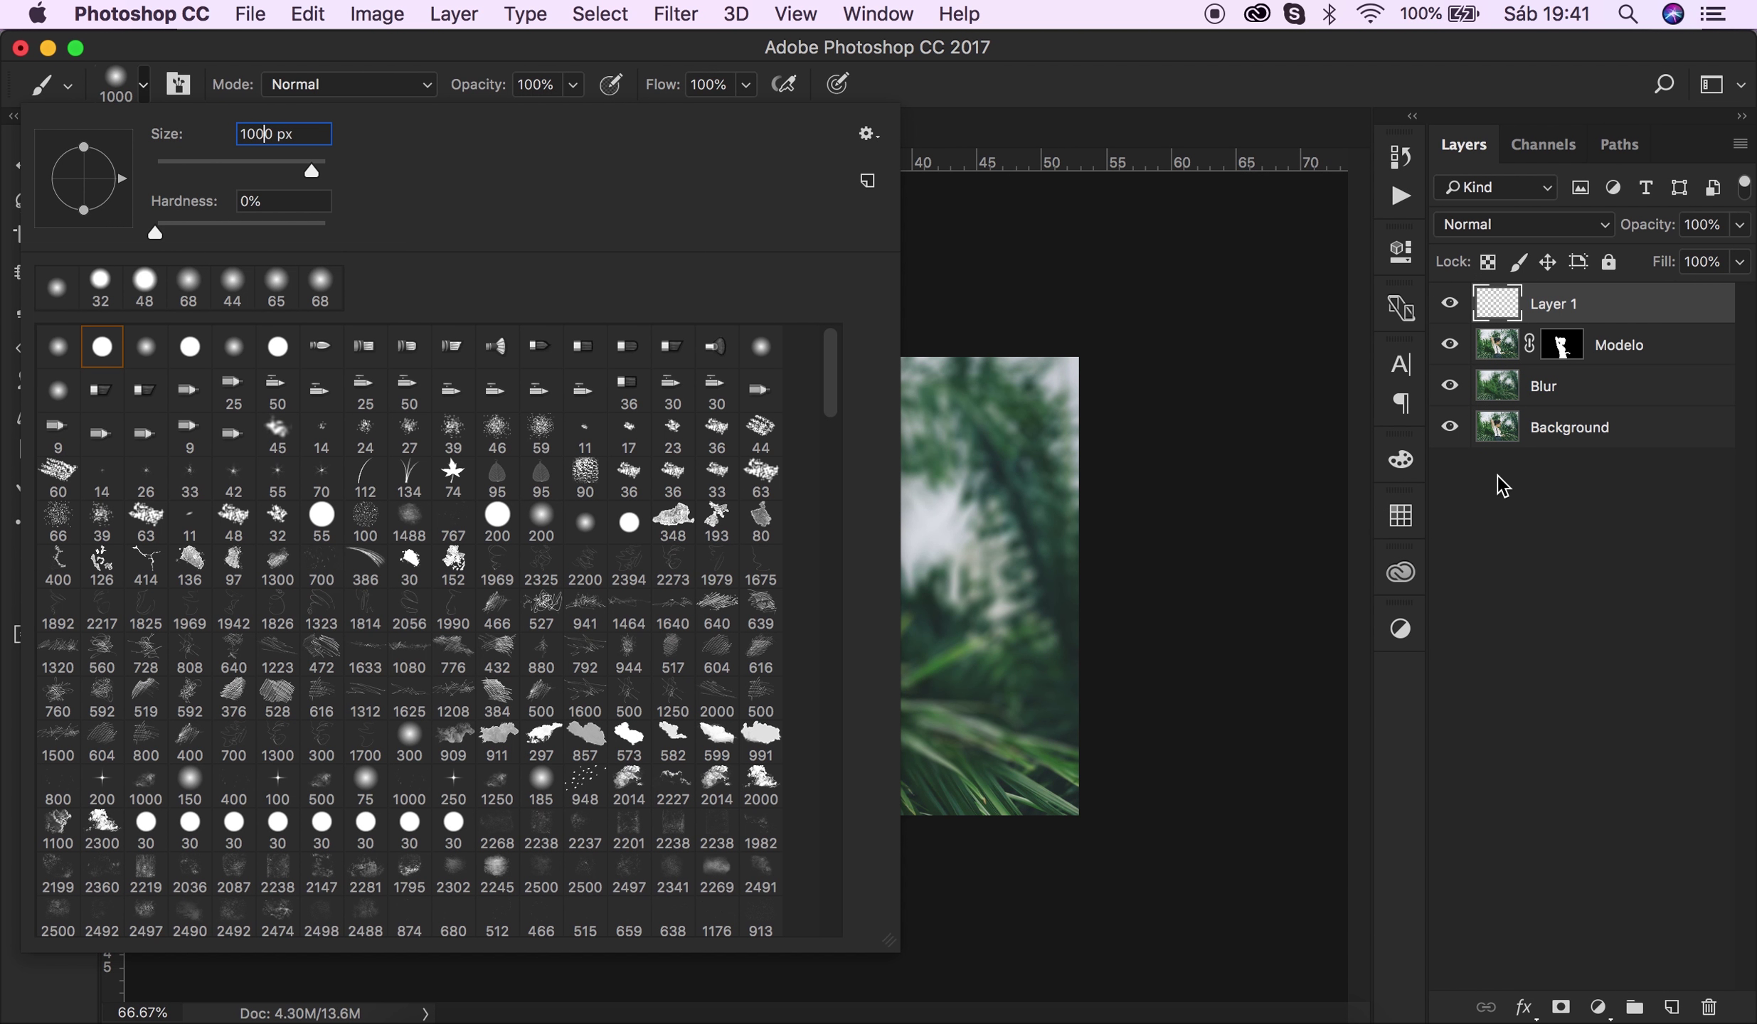
pyautogui.click(1643, 675)
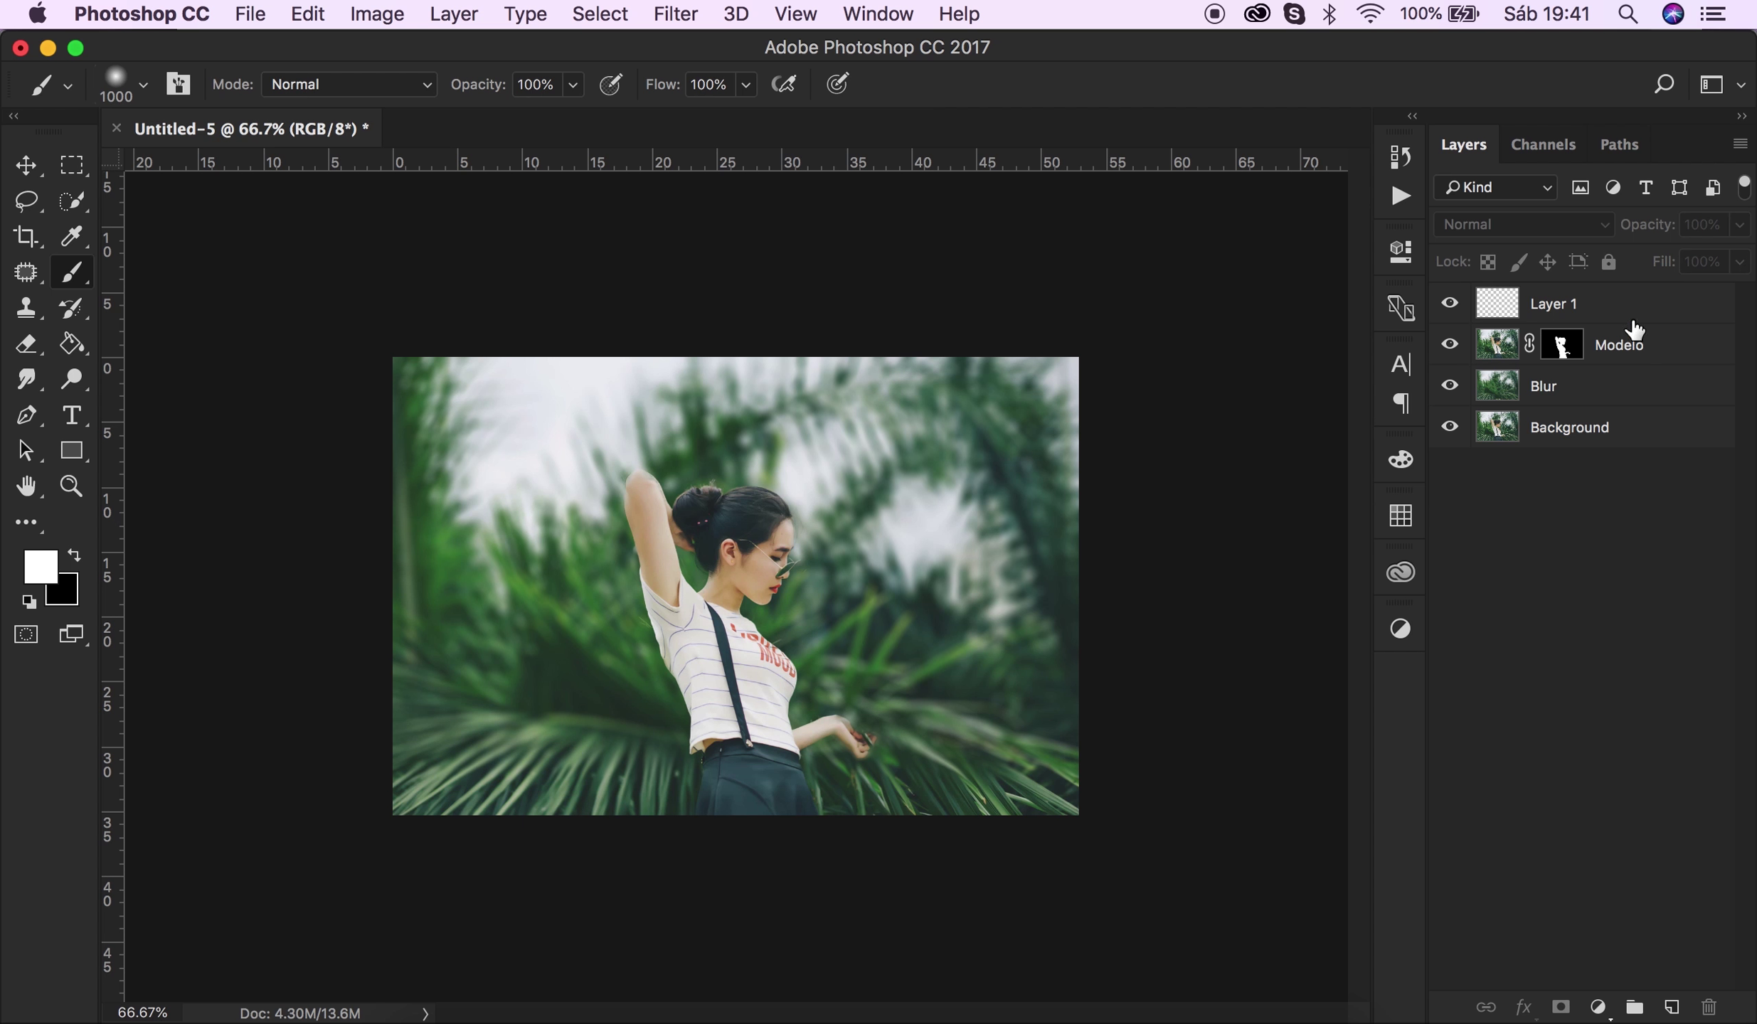
pyautogui.click(1609, 307)
# Paint a white glow in the upper-right corner and blend Layer 1 in Screen mode.
pyautogui.click(1053, 359)
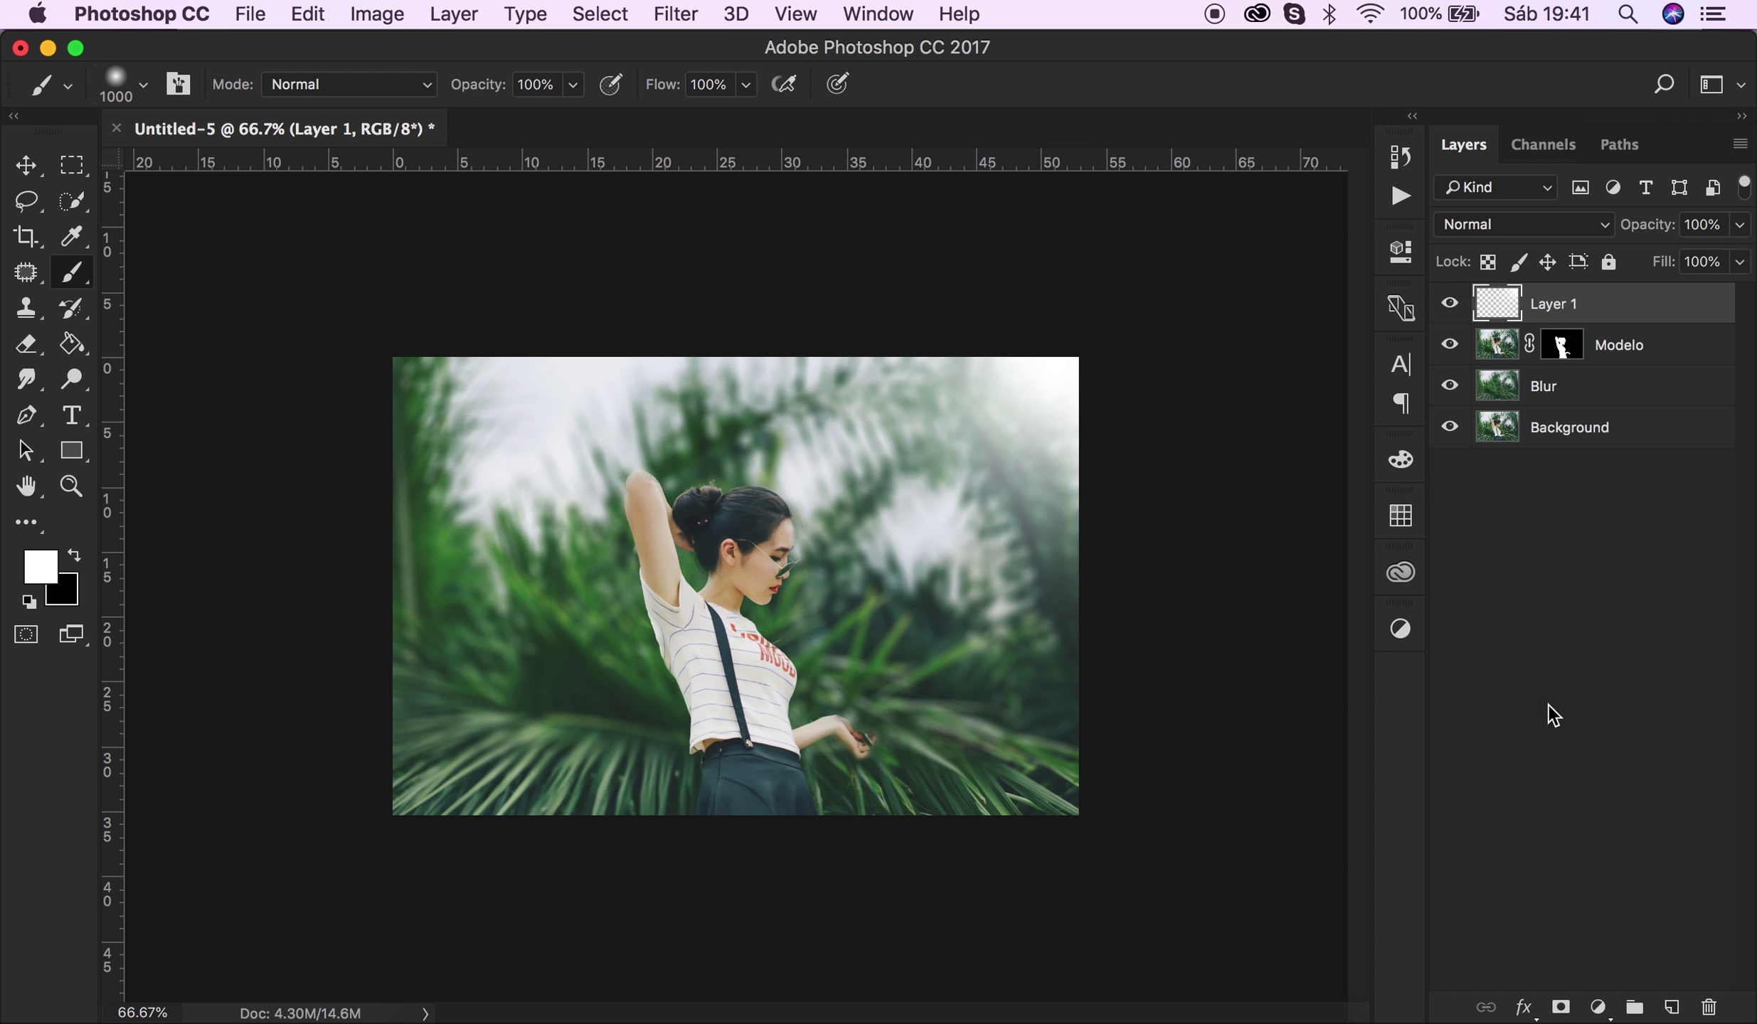
pyautogui.click(1516, 228)
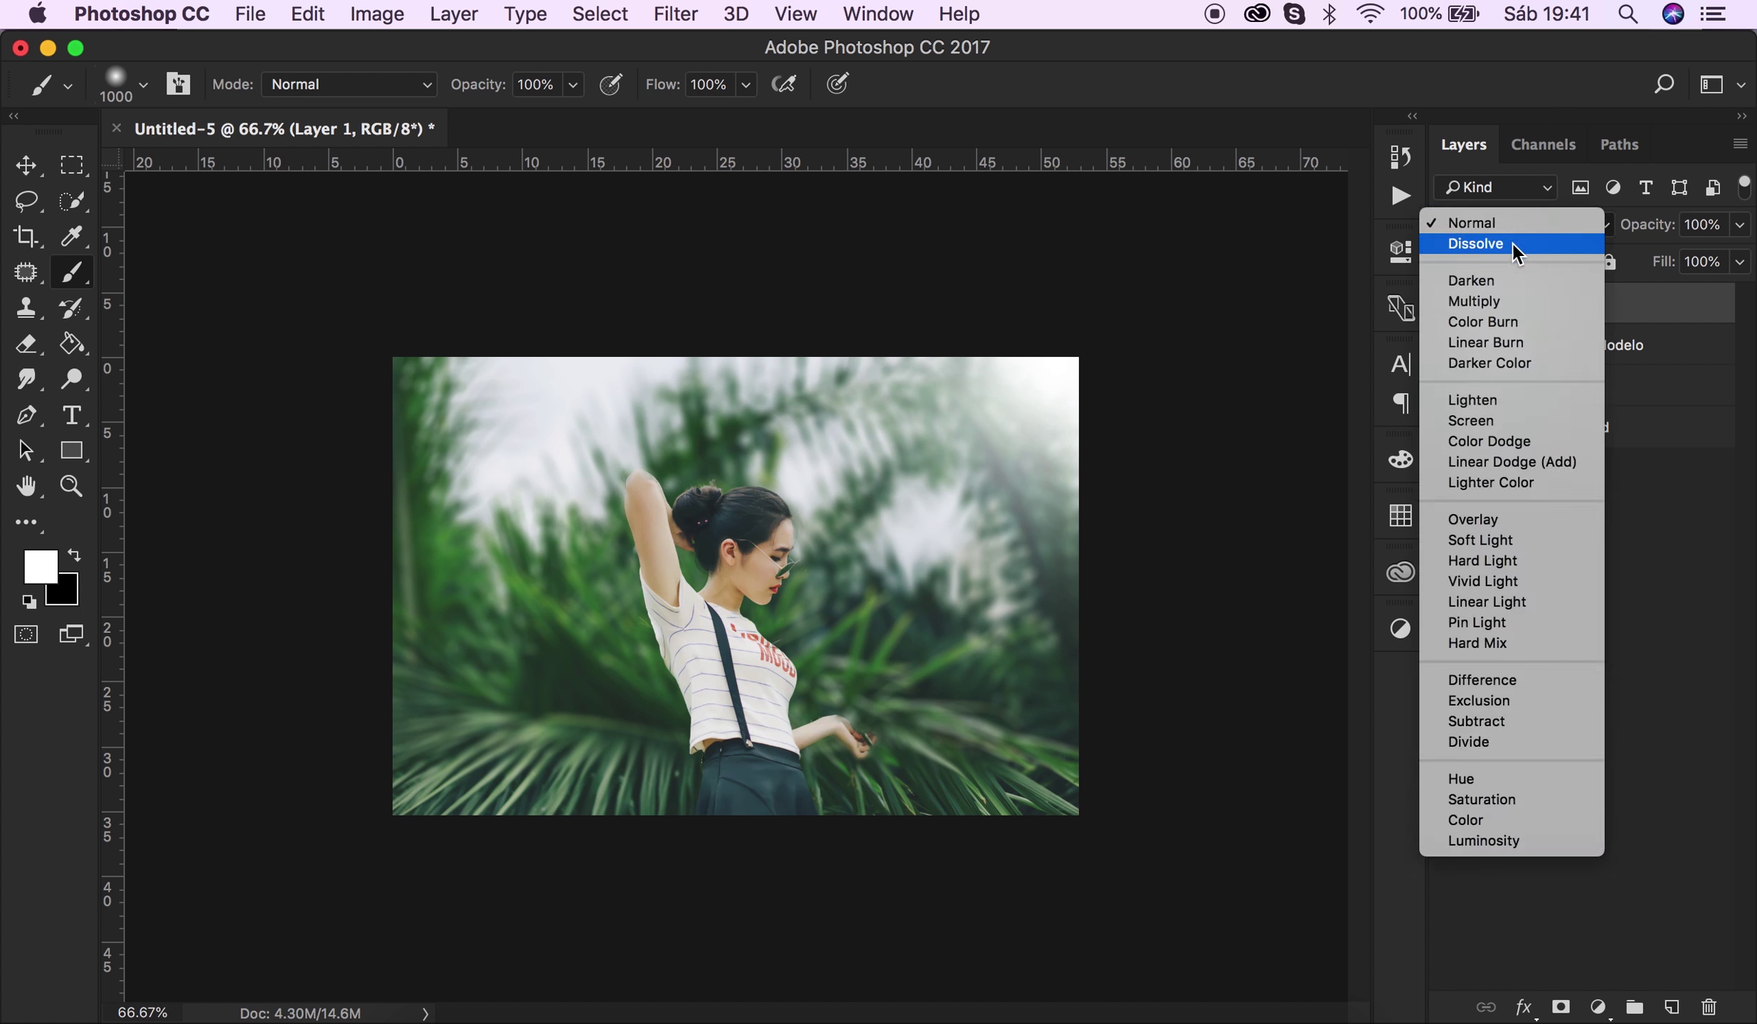
pyautogui.click(1506, 414)
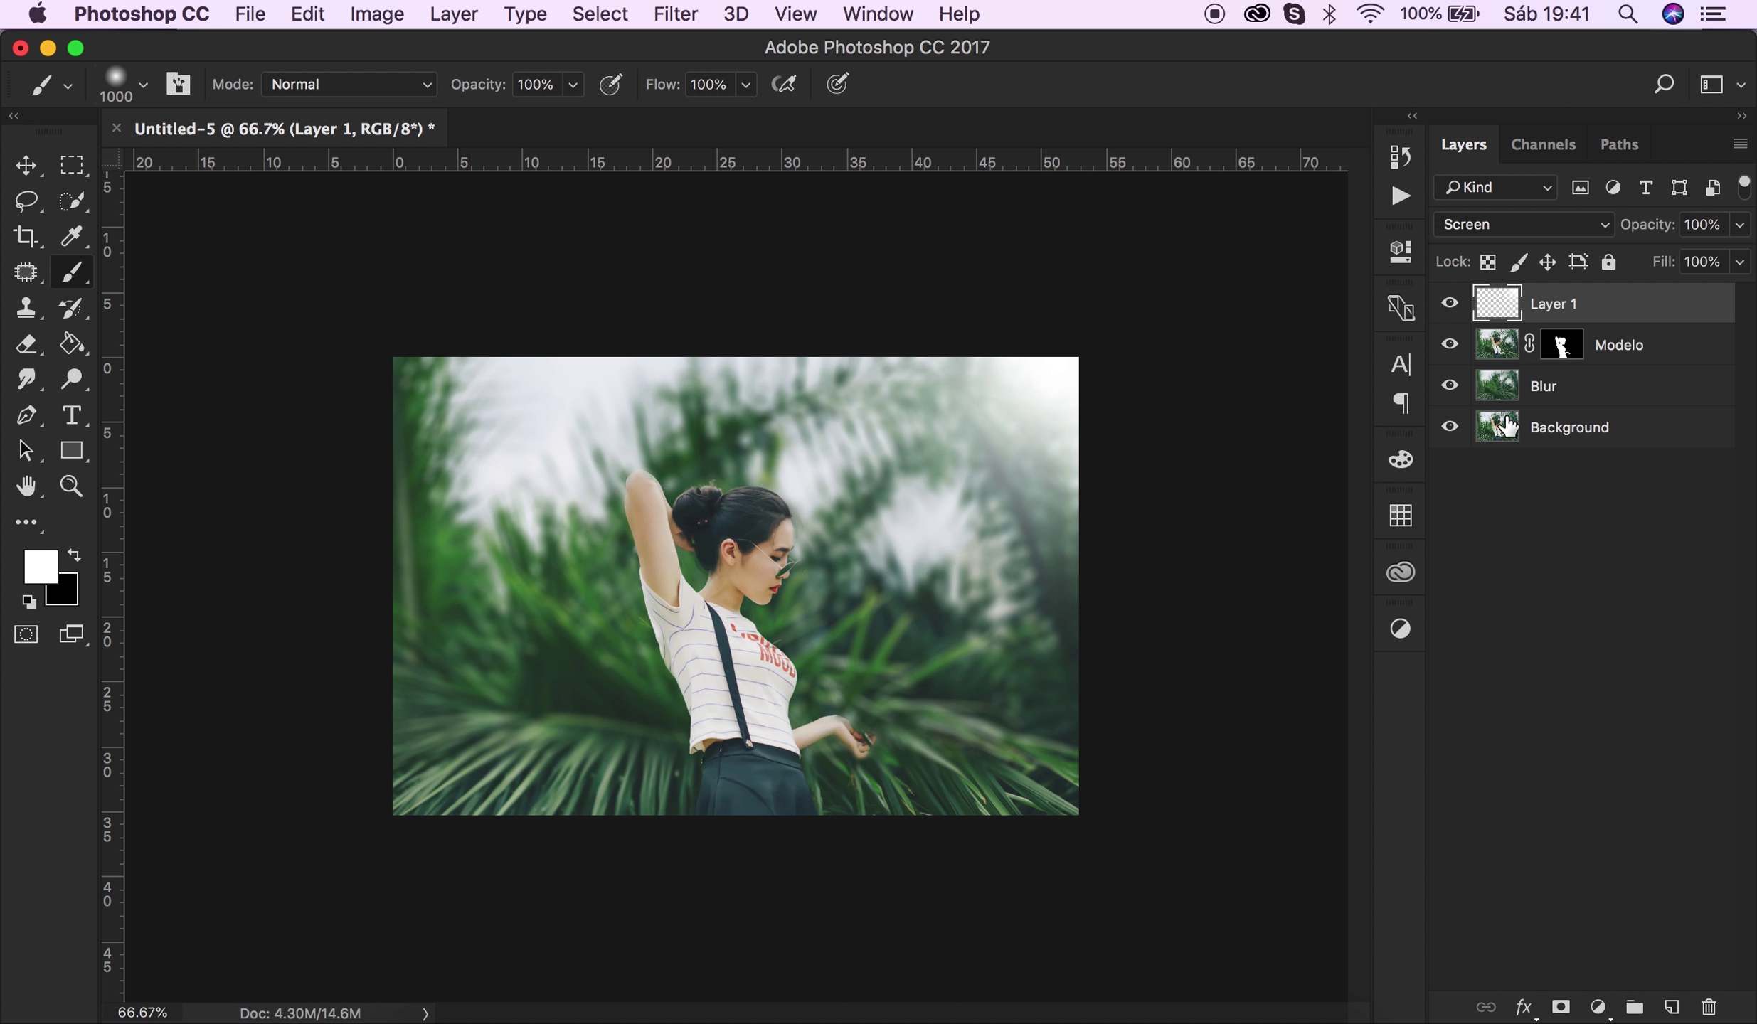
pyautogui.click(1449, 303)
# Set Layer 1's opacity to 75% and add another white dab to the upper-right haze.
pyautogui.moveTo(1704, 226); pyautogui.dragTo(1662, 226)
pyautogui.press('BackSpace')
pyautogui.press('BackSpace')
pyautogui.press('BackSpace')
pyautogui.write('75')
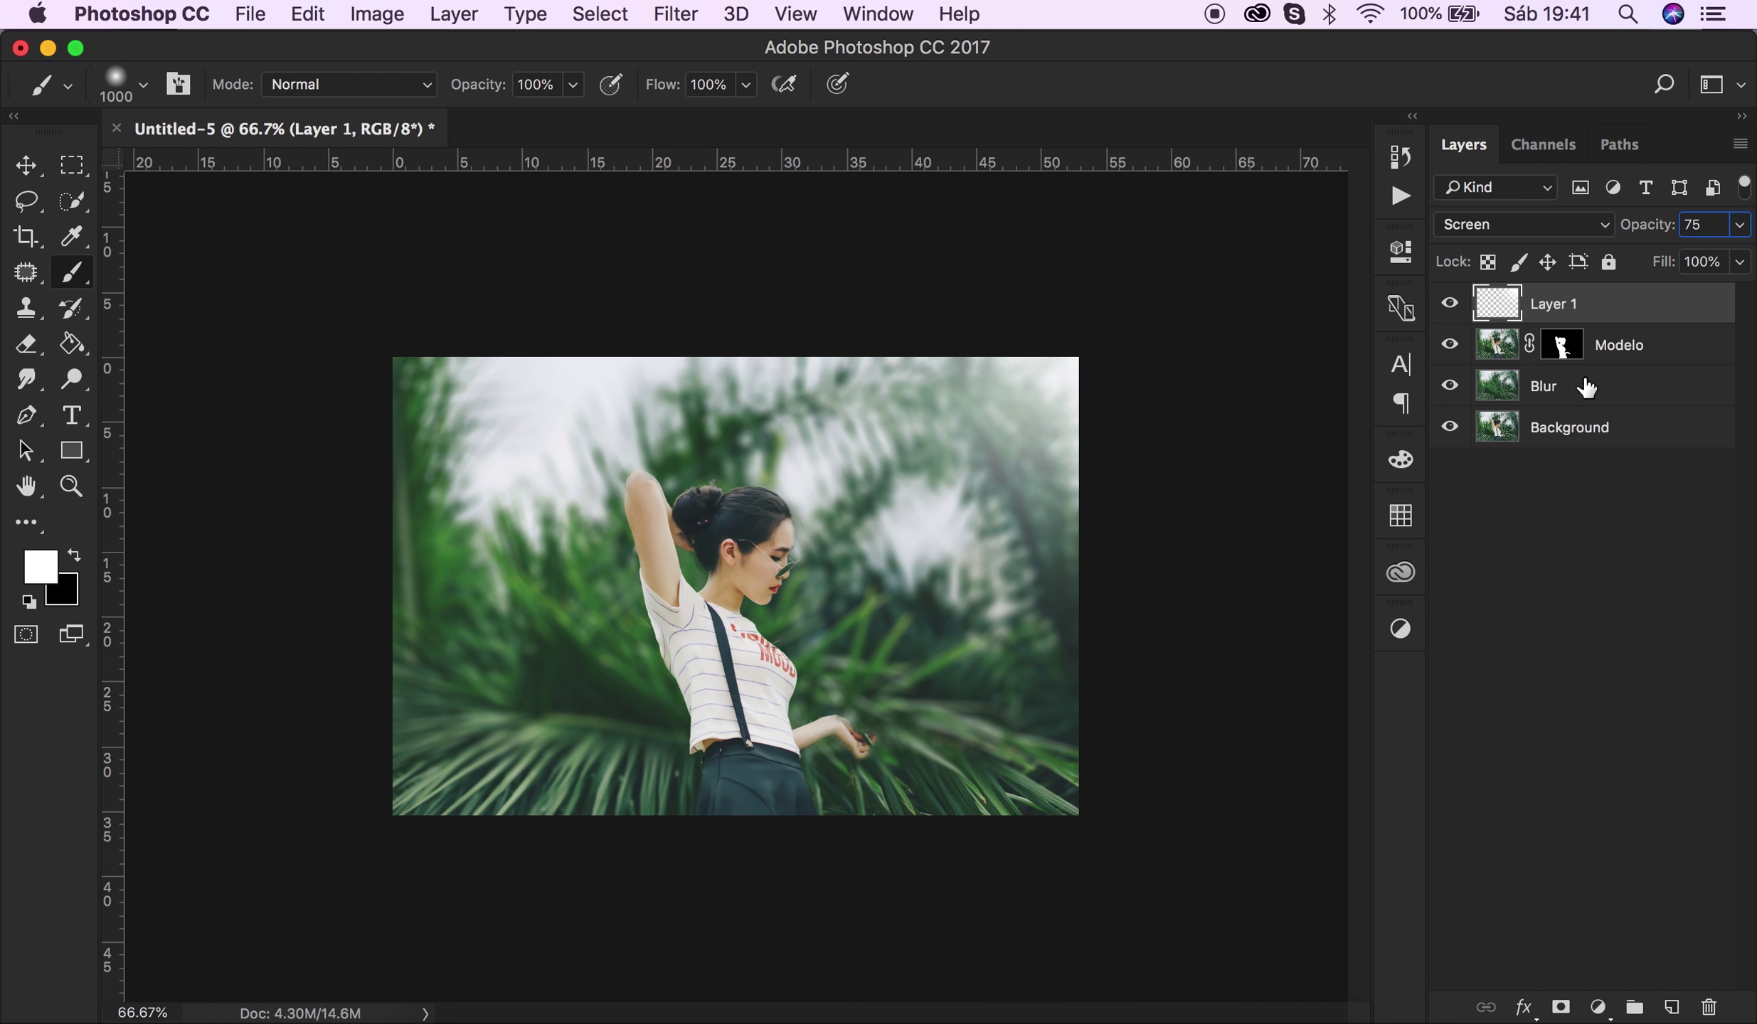
pyautogui.click(1451, 304)
pyautogui.click(996, 384)
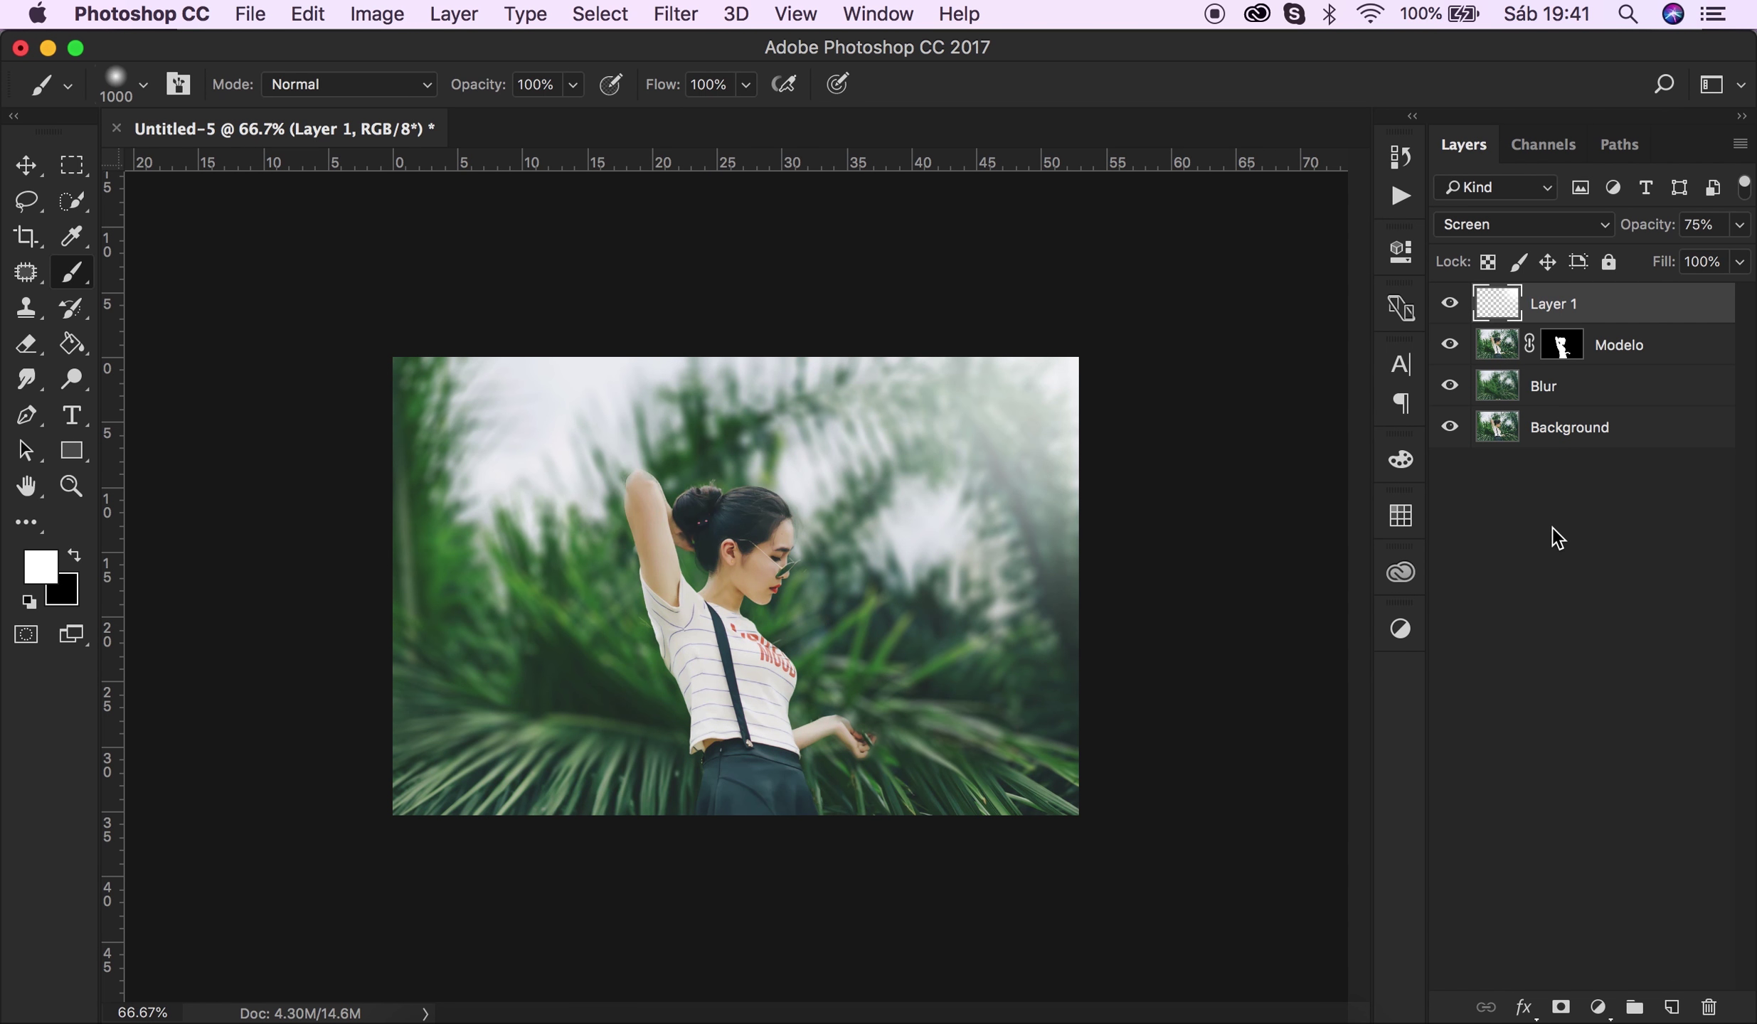
pyautogui.click(1672, 679)
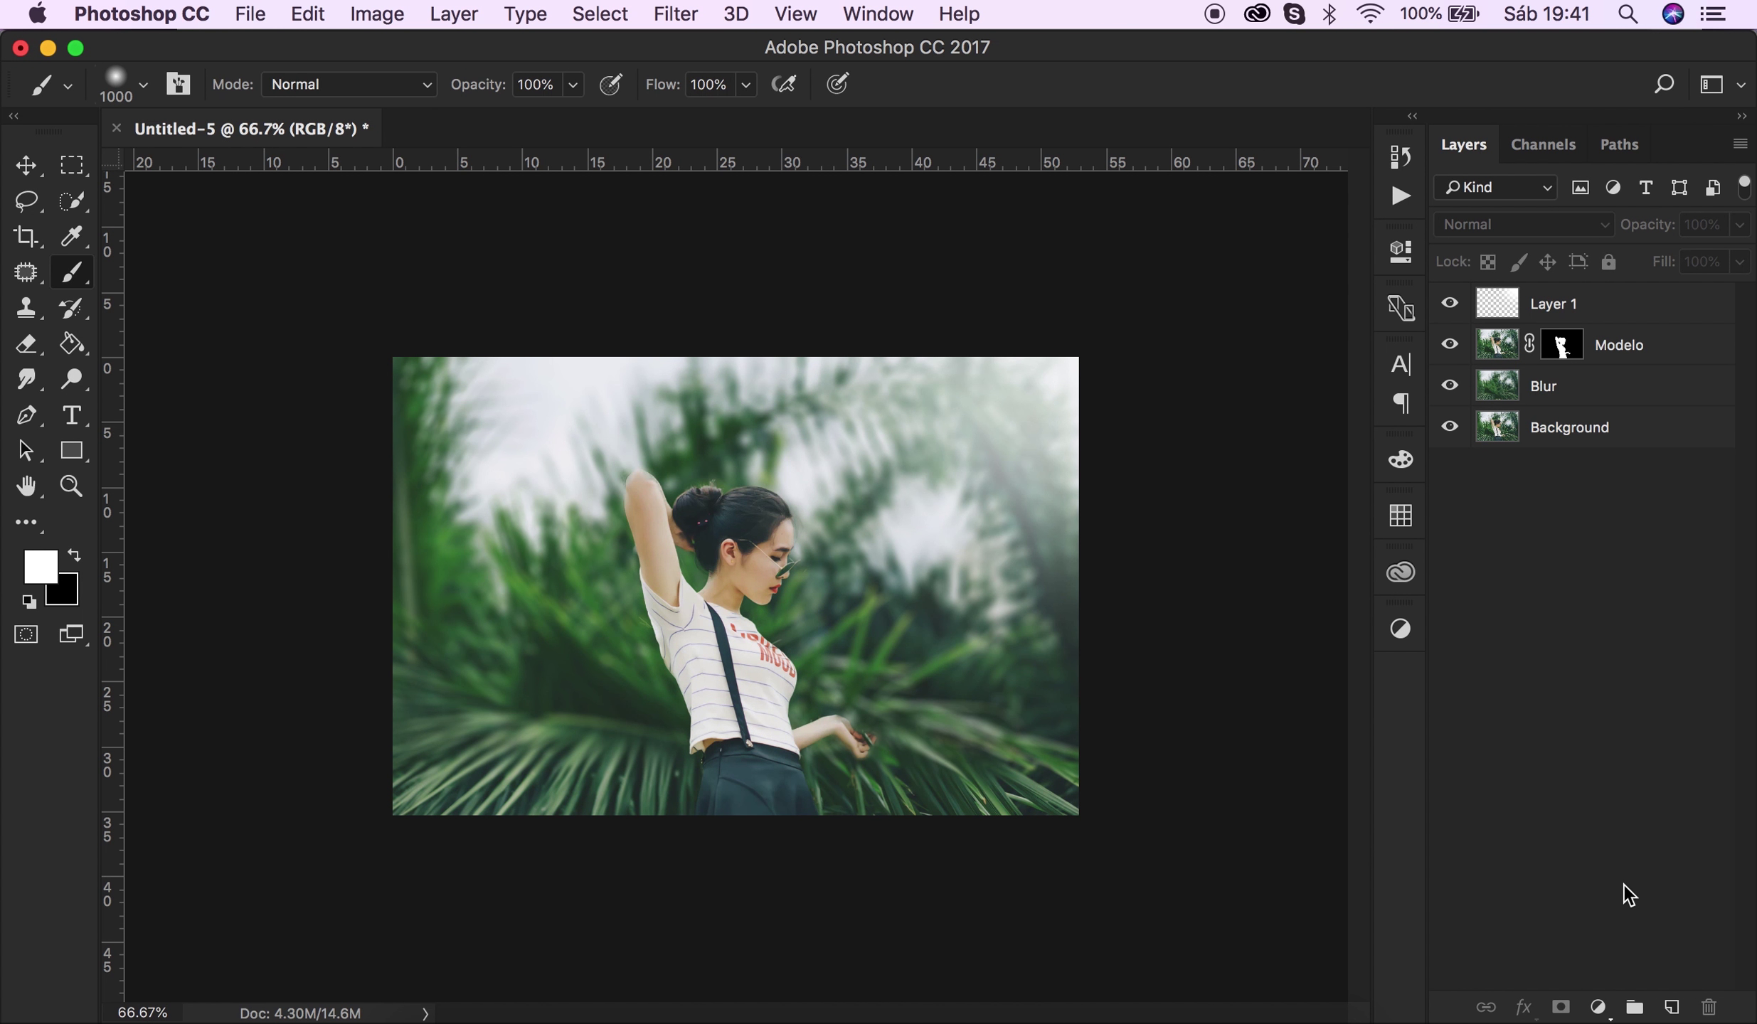
# Try a Hue/Saturation adjustment layer with hue +27, then reset and delete it.
pyautogui.click(1599, 1007)
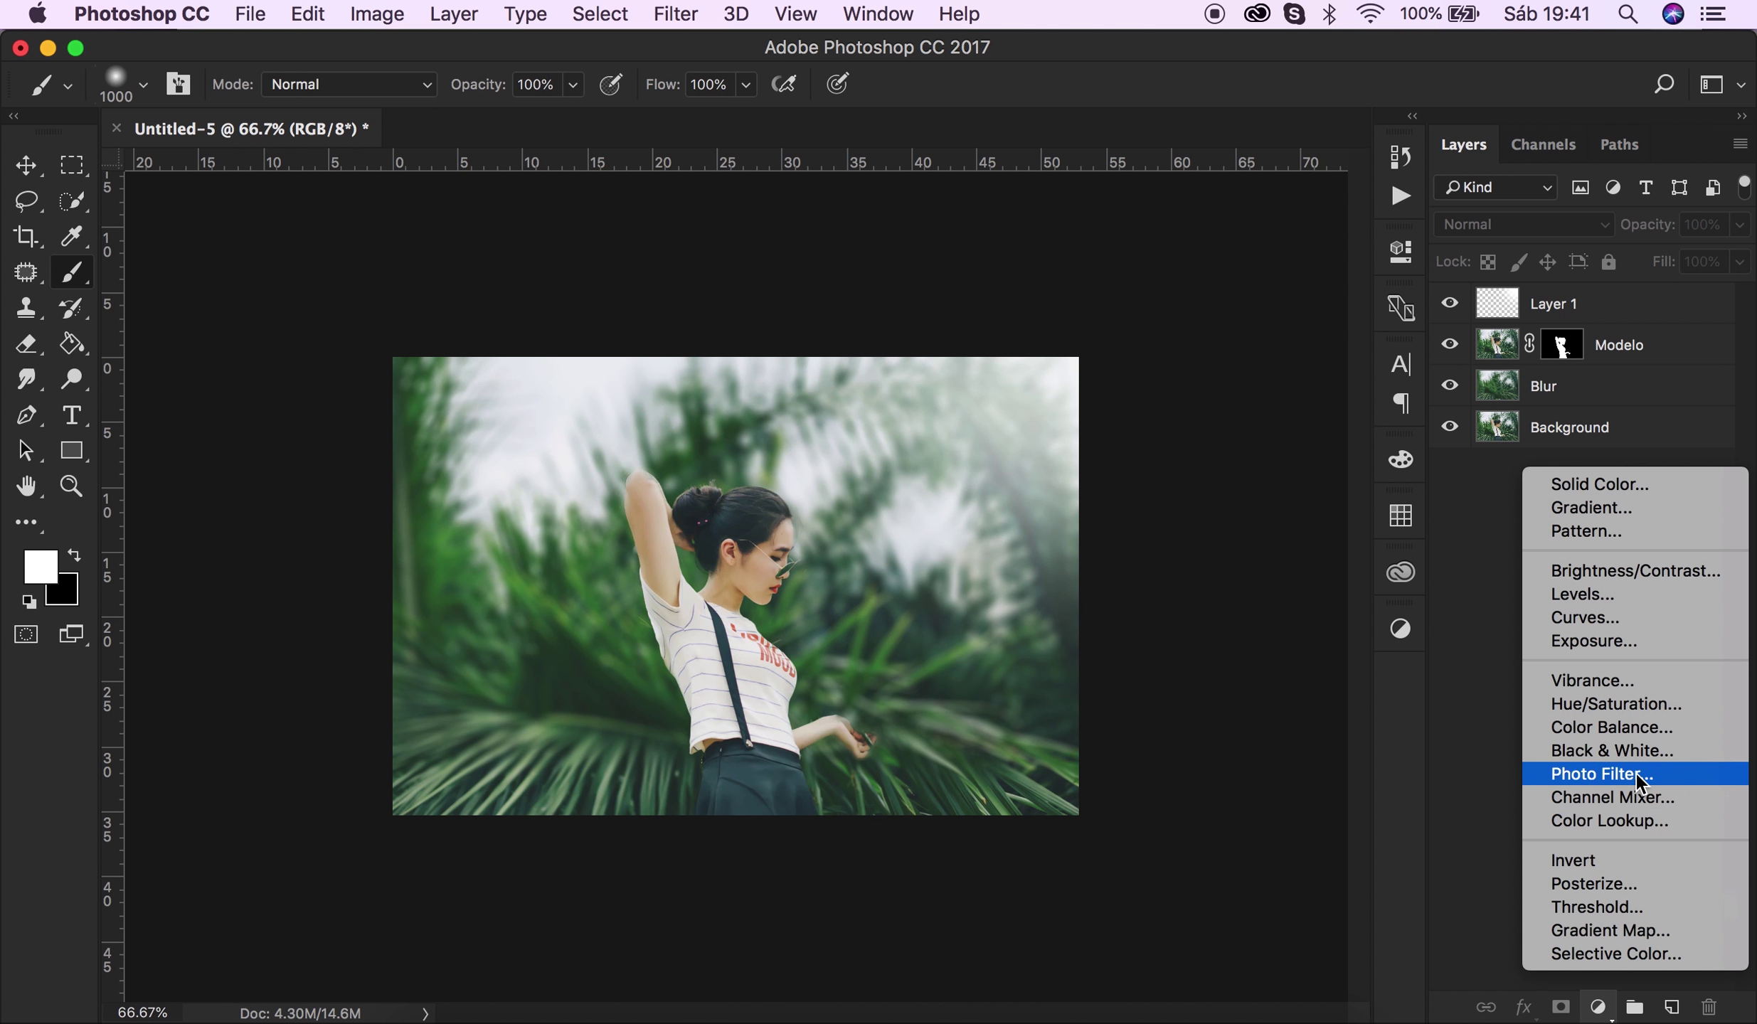
pyautogui.click(1664, 704)
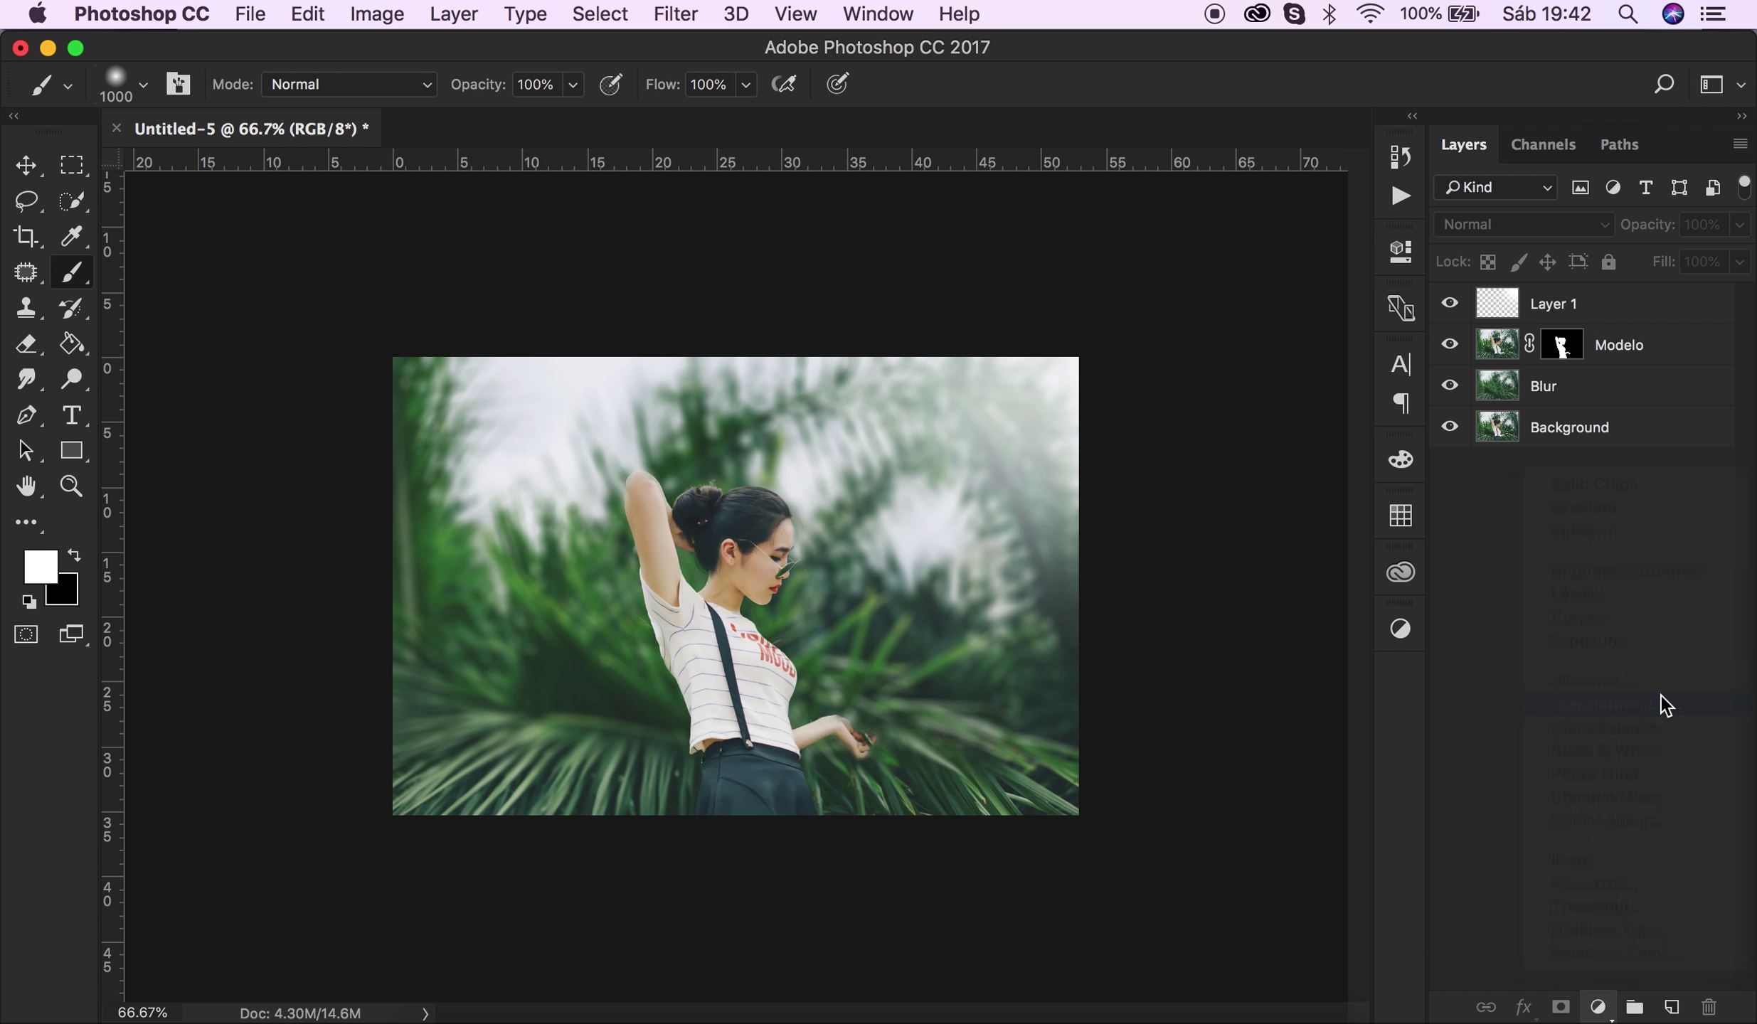
pyautogui.click(1223, 425)
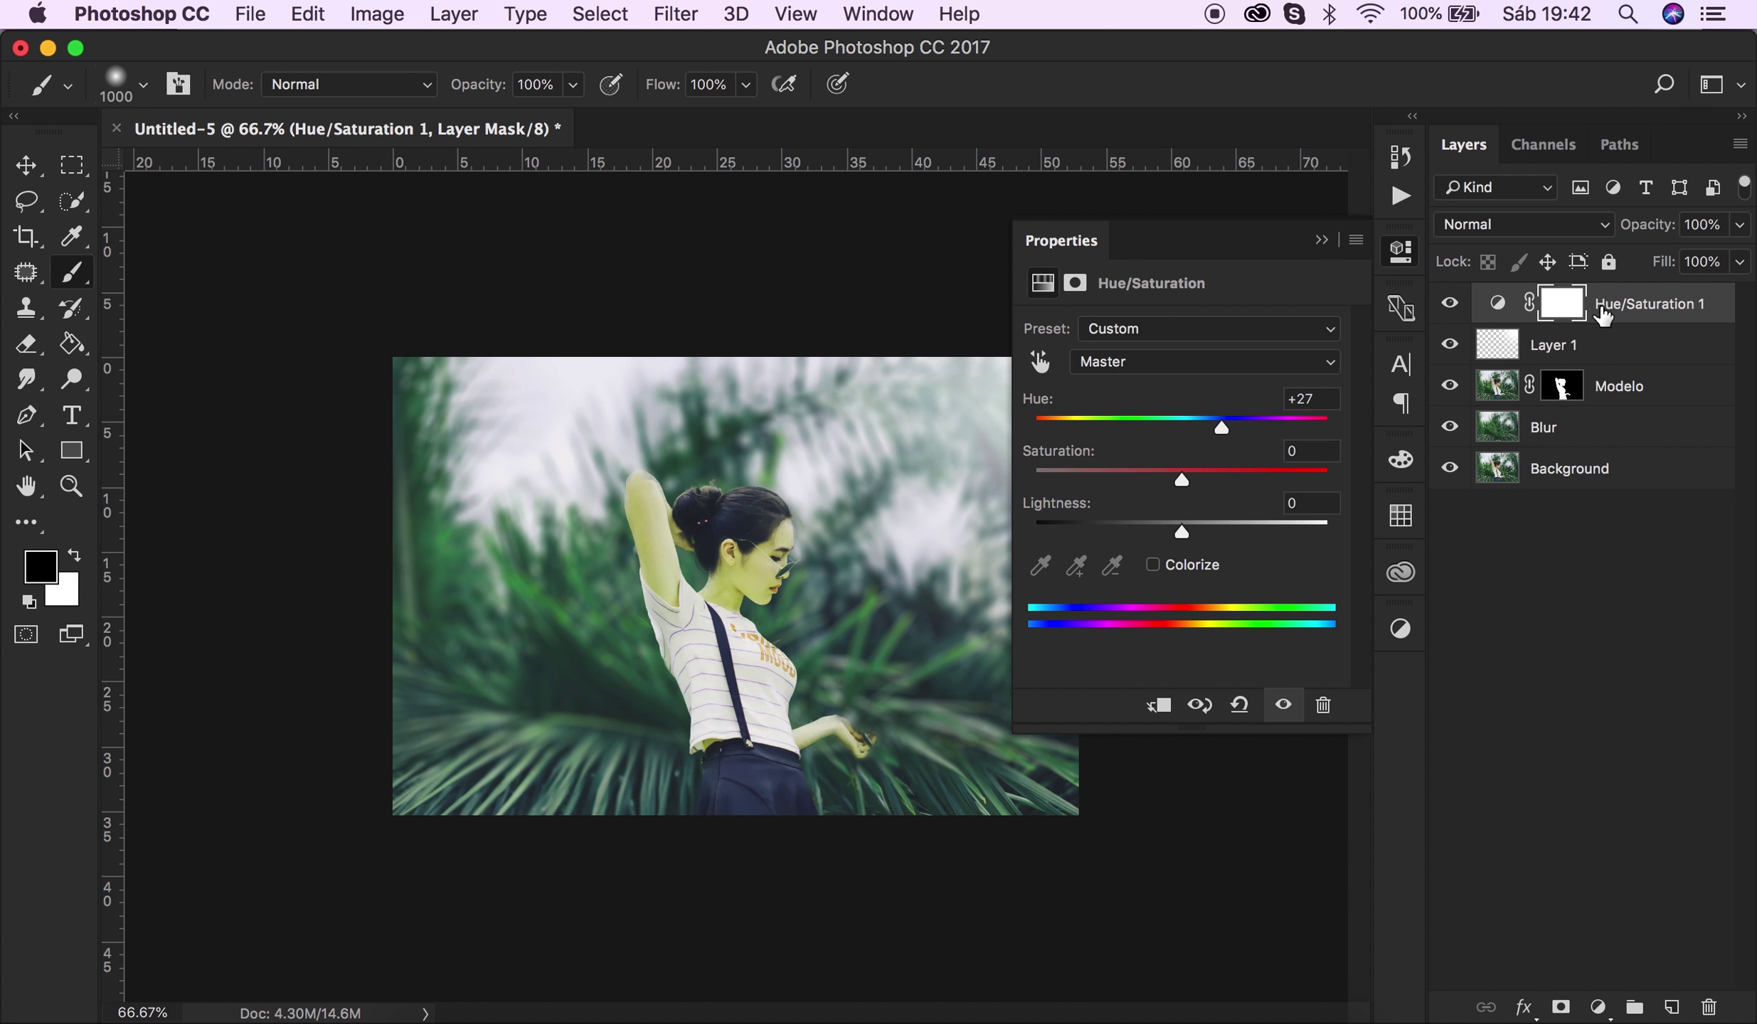
pyautogui.click(1181, 420)
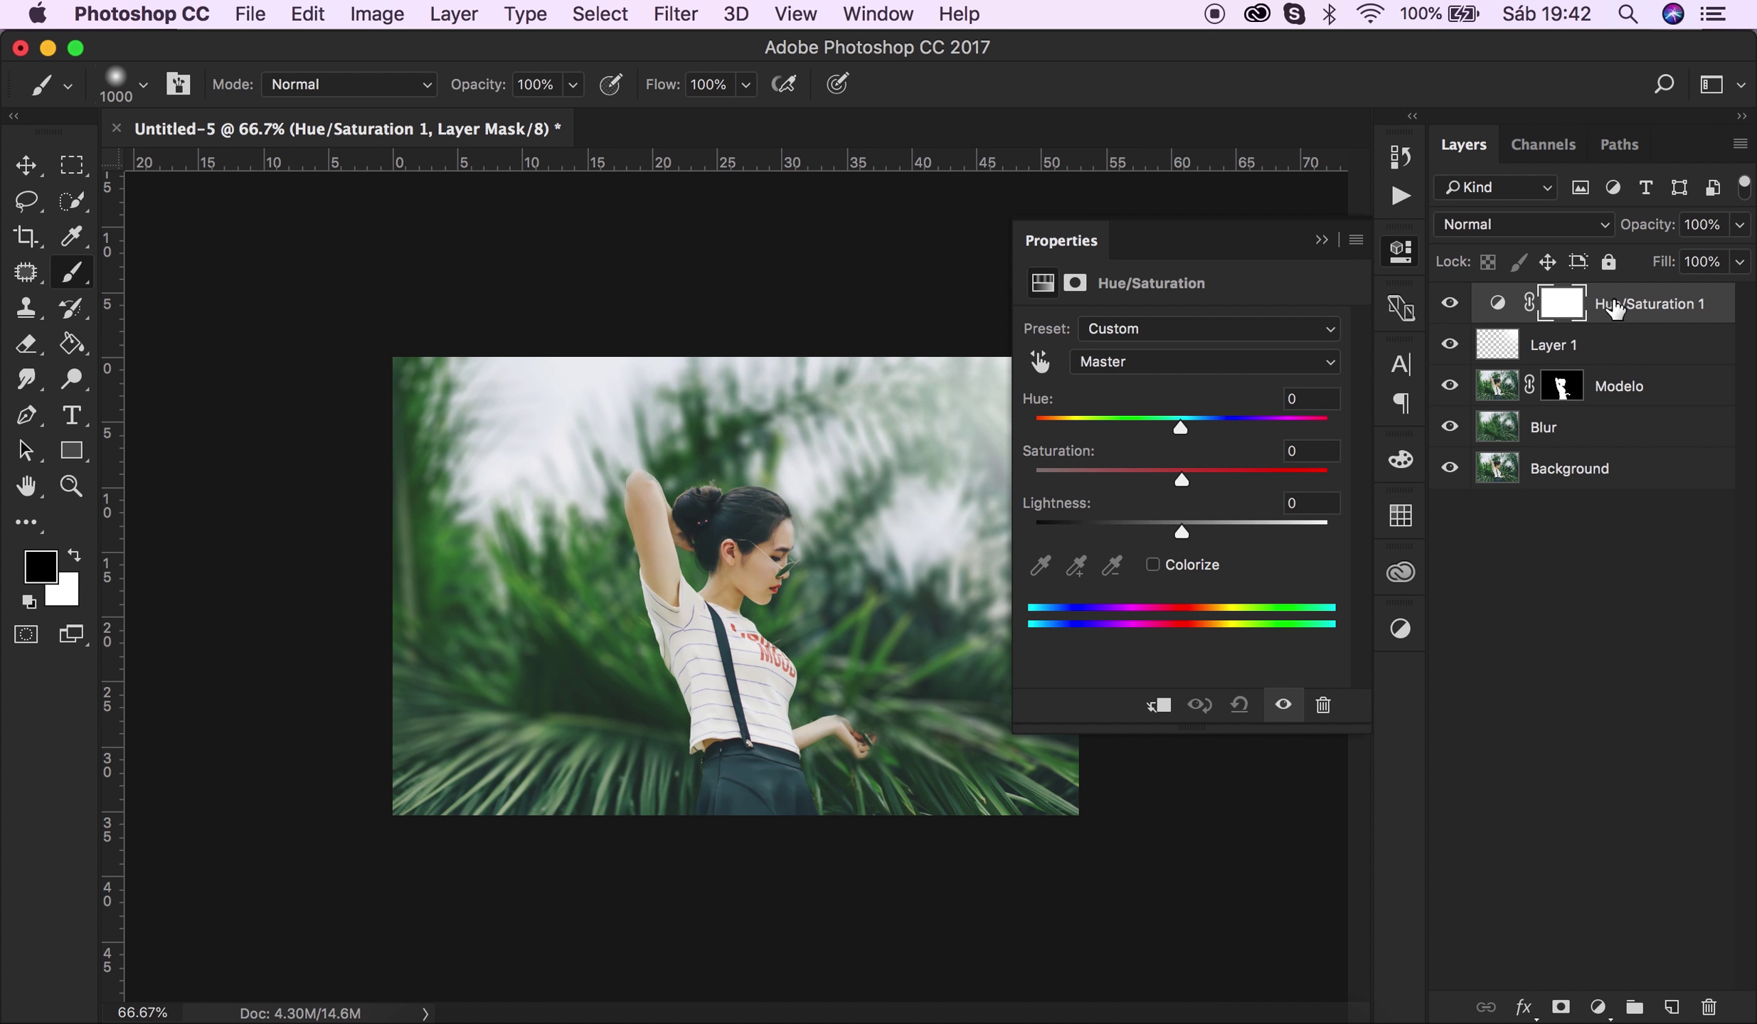
pyautogui.click(1626, 313)
pyautogui.press('Delete')
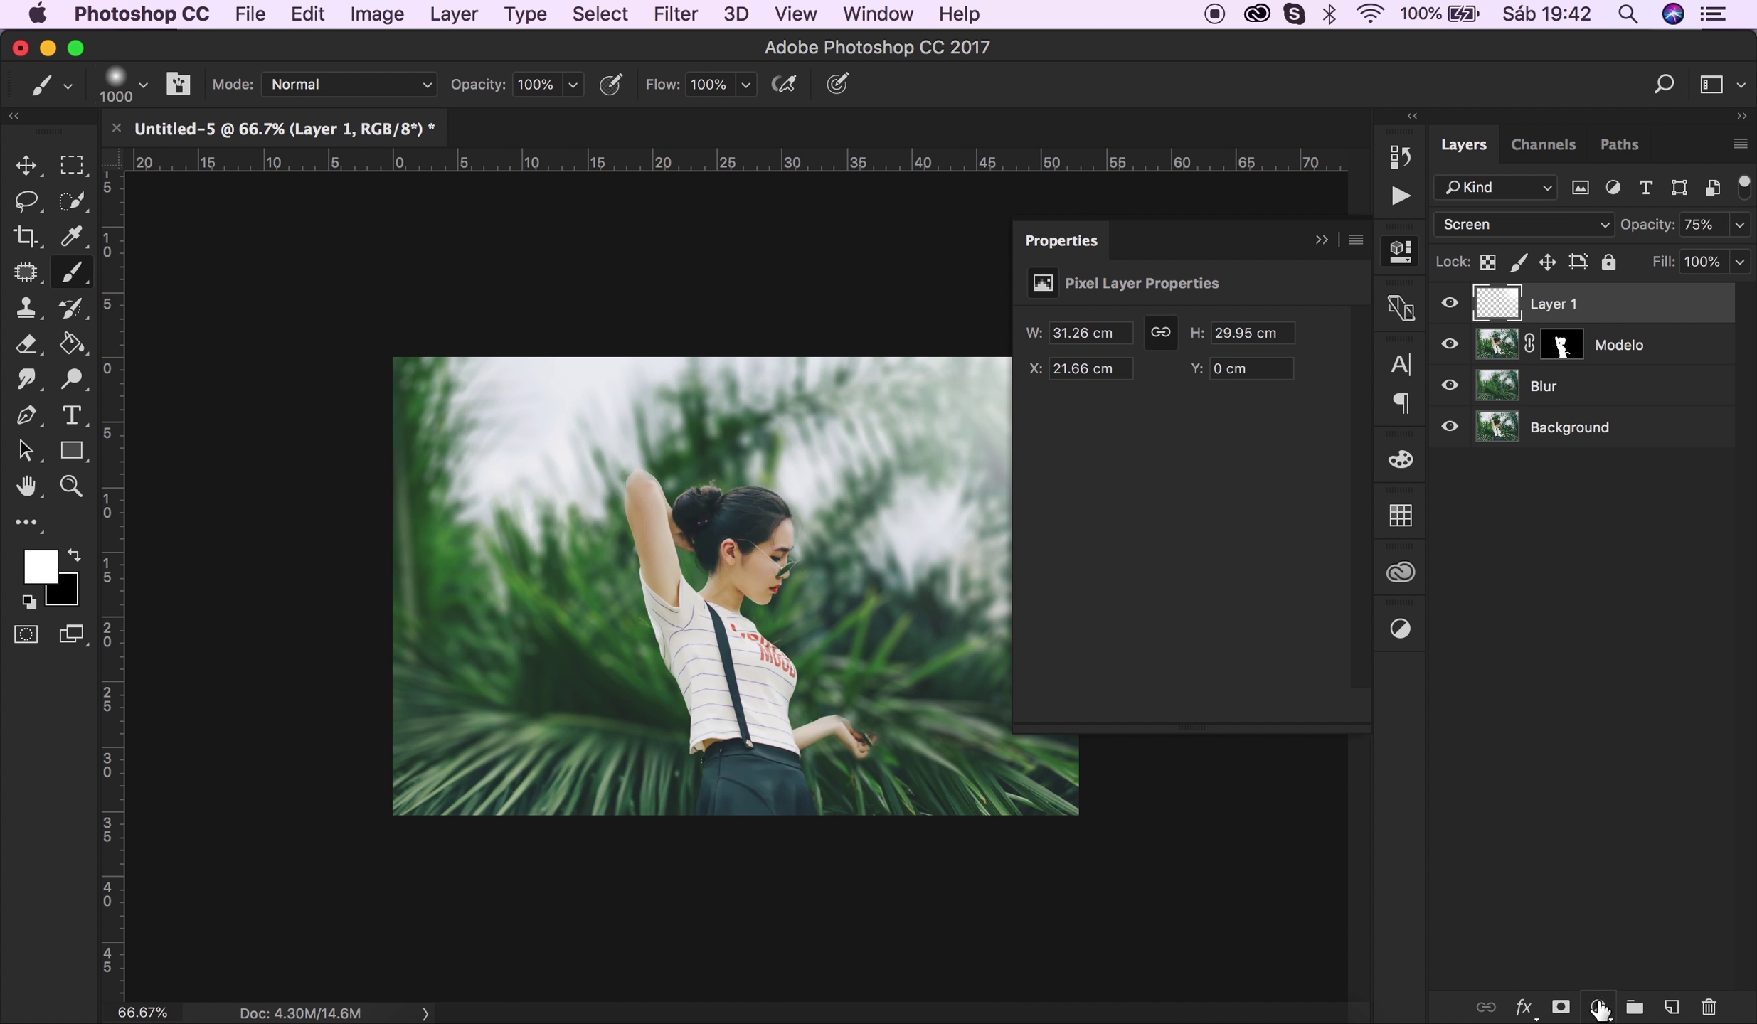
# Add a Color Balance layer with midtones Cyan -62, Magenta -26, Blue +61.
pyautogui.click(1599, 1007)
pyautogui.click(1626, 729)
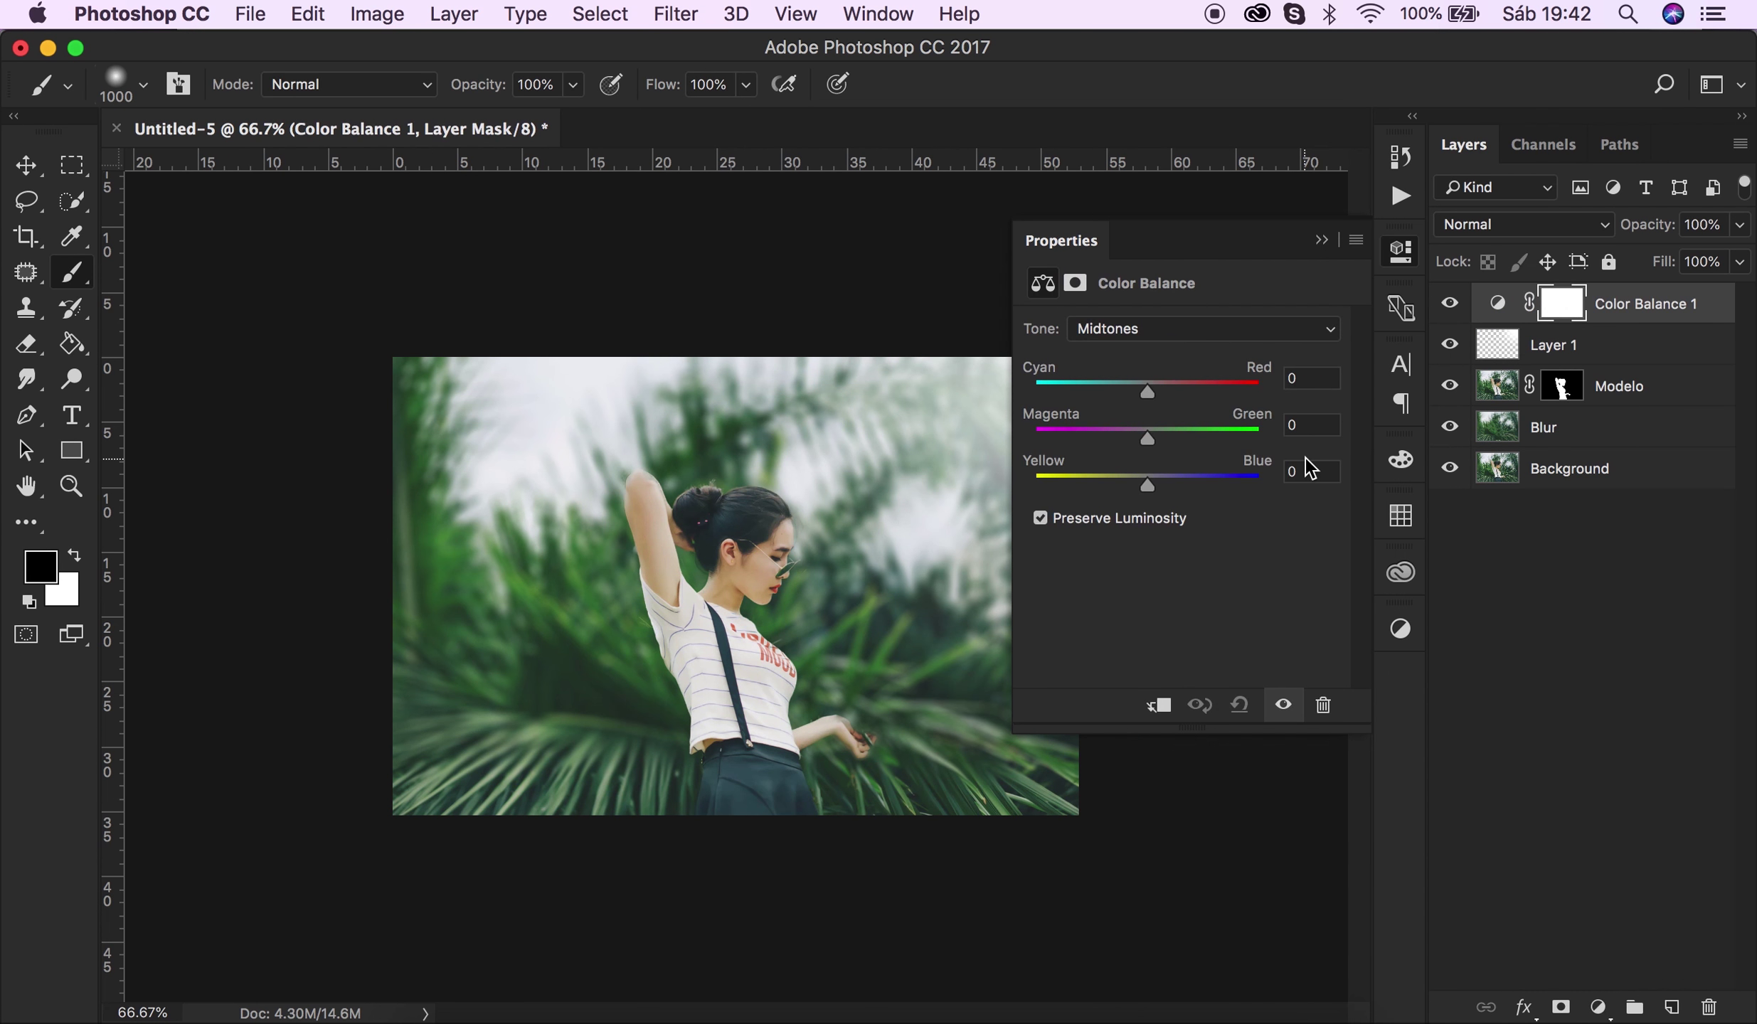
pyautogui.moveTo(1147, 392); pyautogui.dragTo(1084, 387)
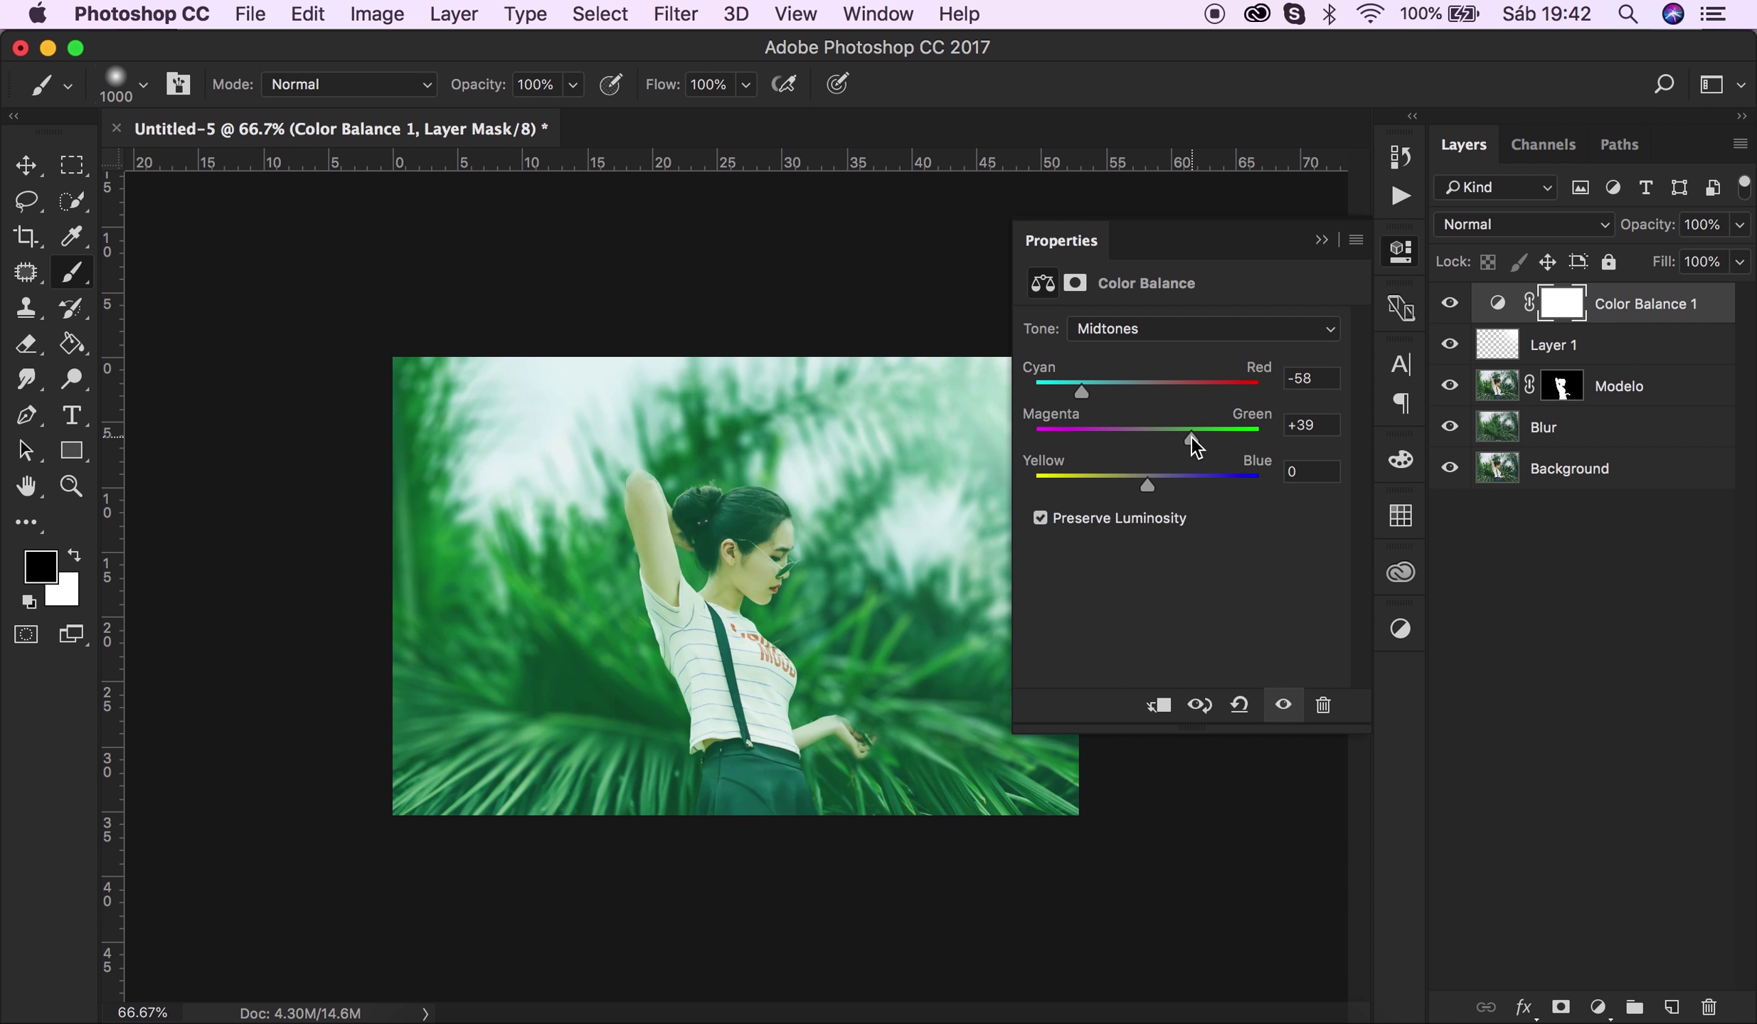
pyautogui.click(1198, 486)
pyautogui.moveTo(1147, 439)
pyautogui.mouseDown()
pyautogui.moveTo(1121, 438)
pyautogui.moveTo(1076, 381)
pyautogui.mouseUp()
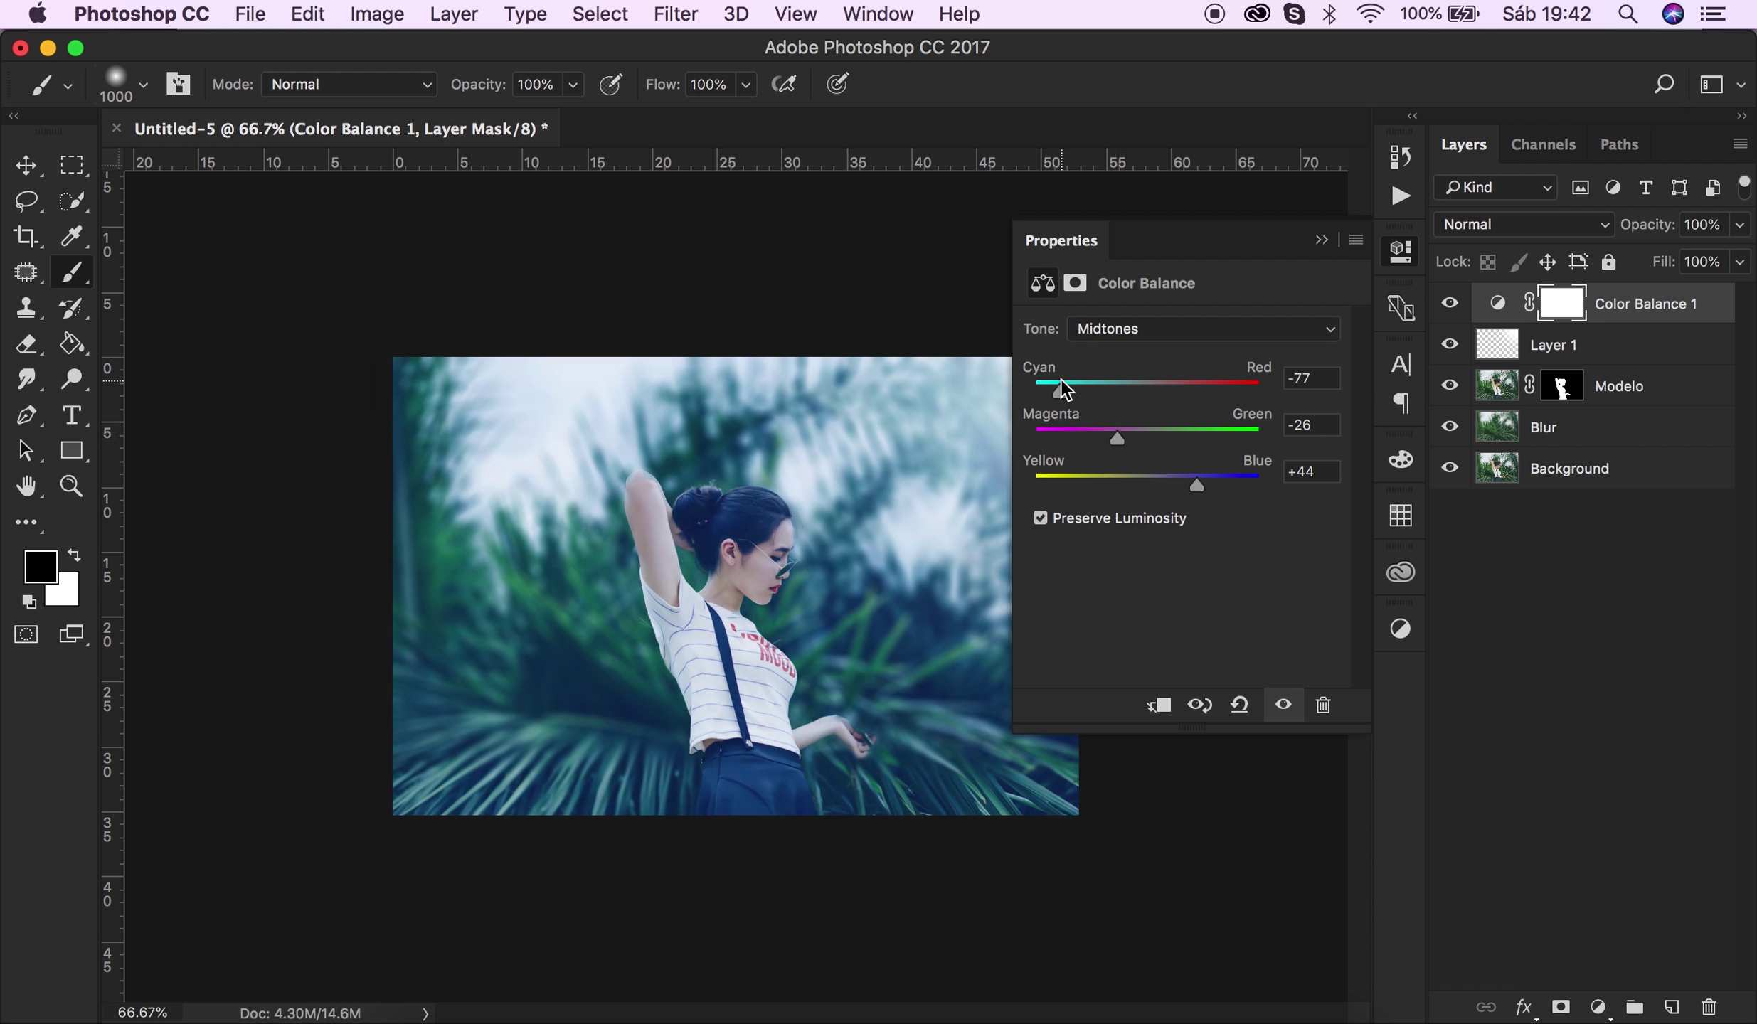
pyautogui.moveTo(1197, 486); pyautogui.dragTo(1216, 483)
pyautogui.click(1322, 241)
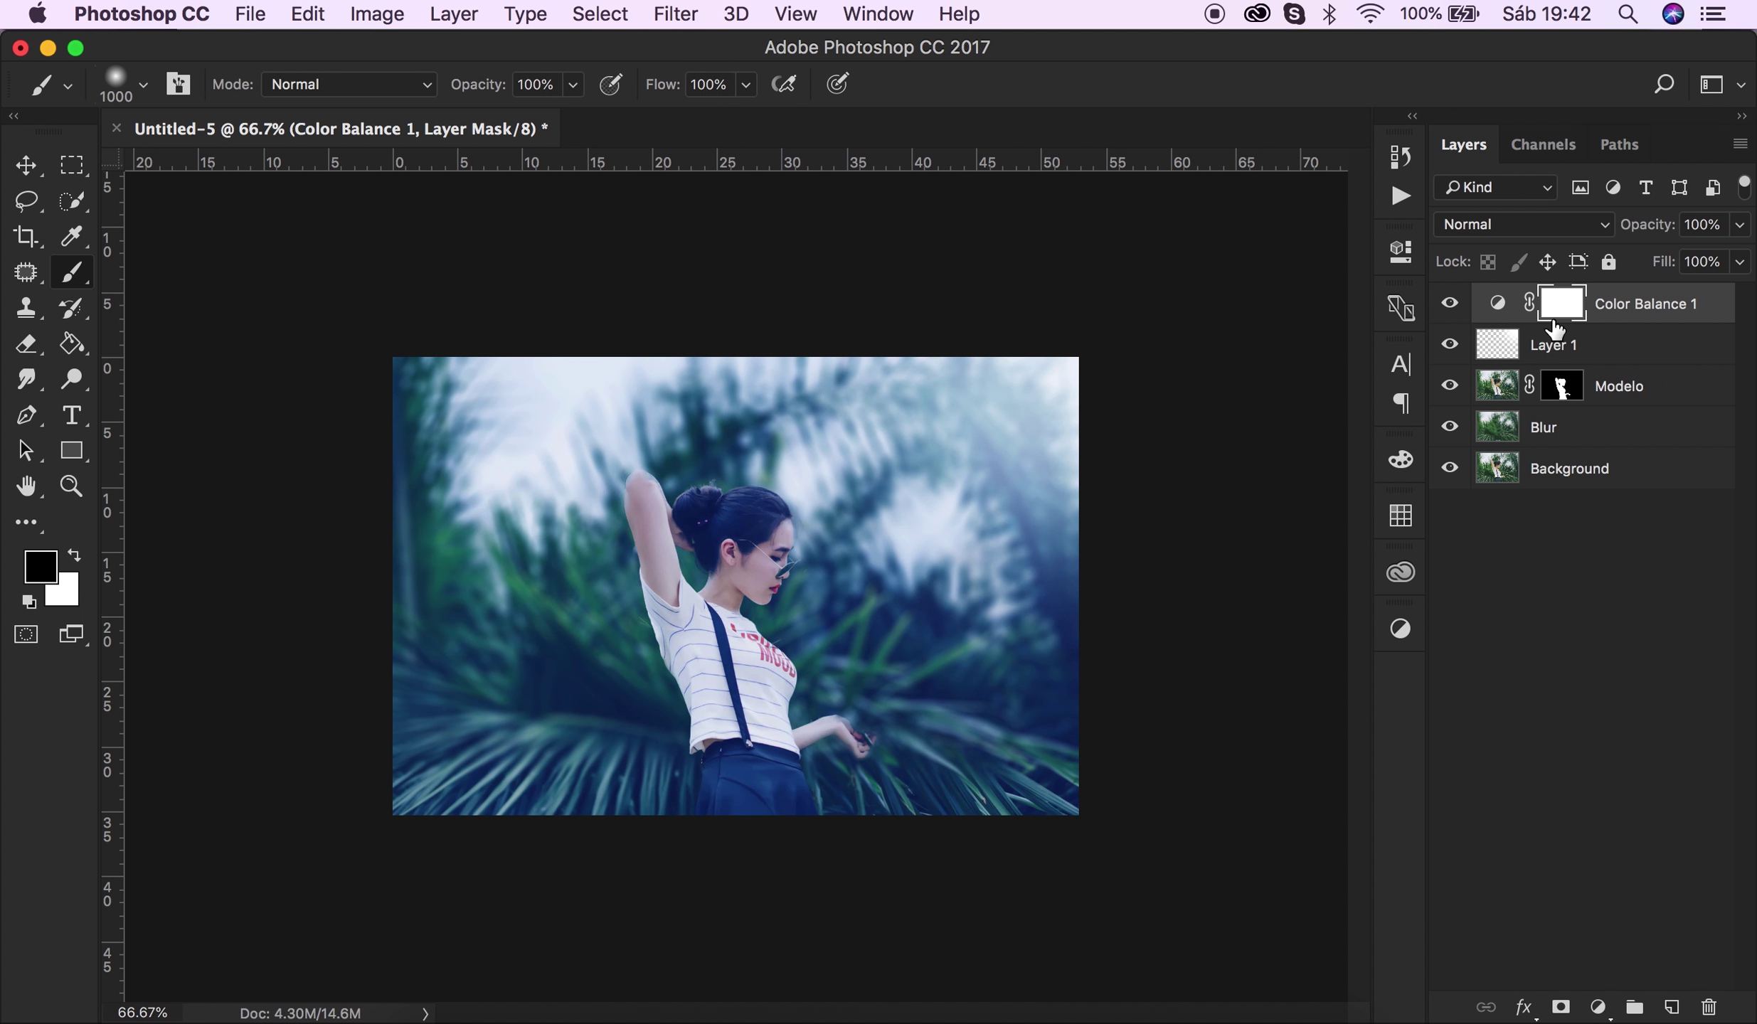
# Add and delete a Levels adjustment layer, then add a Curves adjustment layer.
pyautogui.click(1599, 1007)
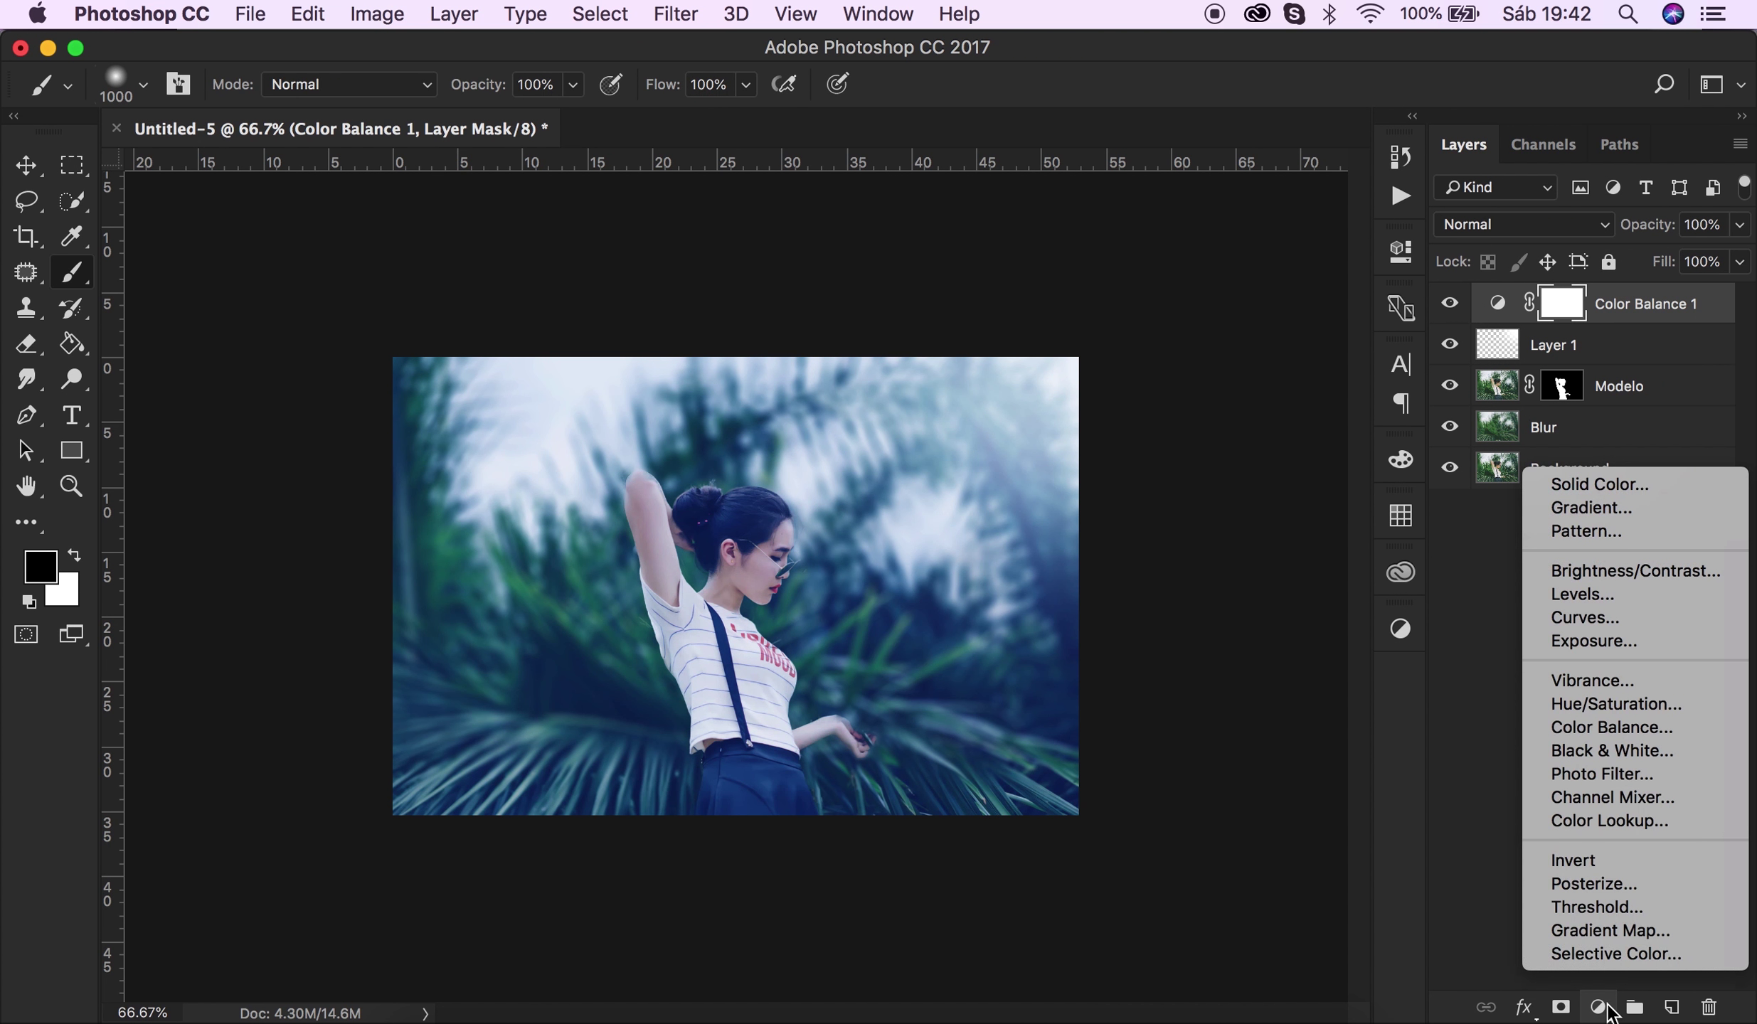
pyautogui.click(1599, 596)
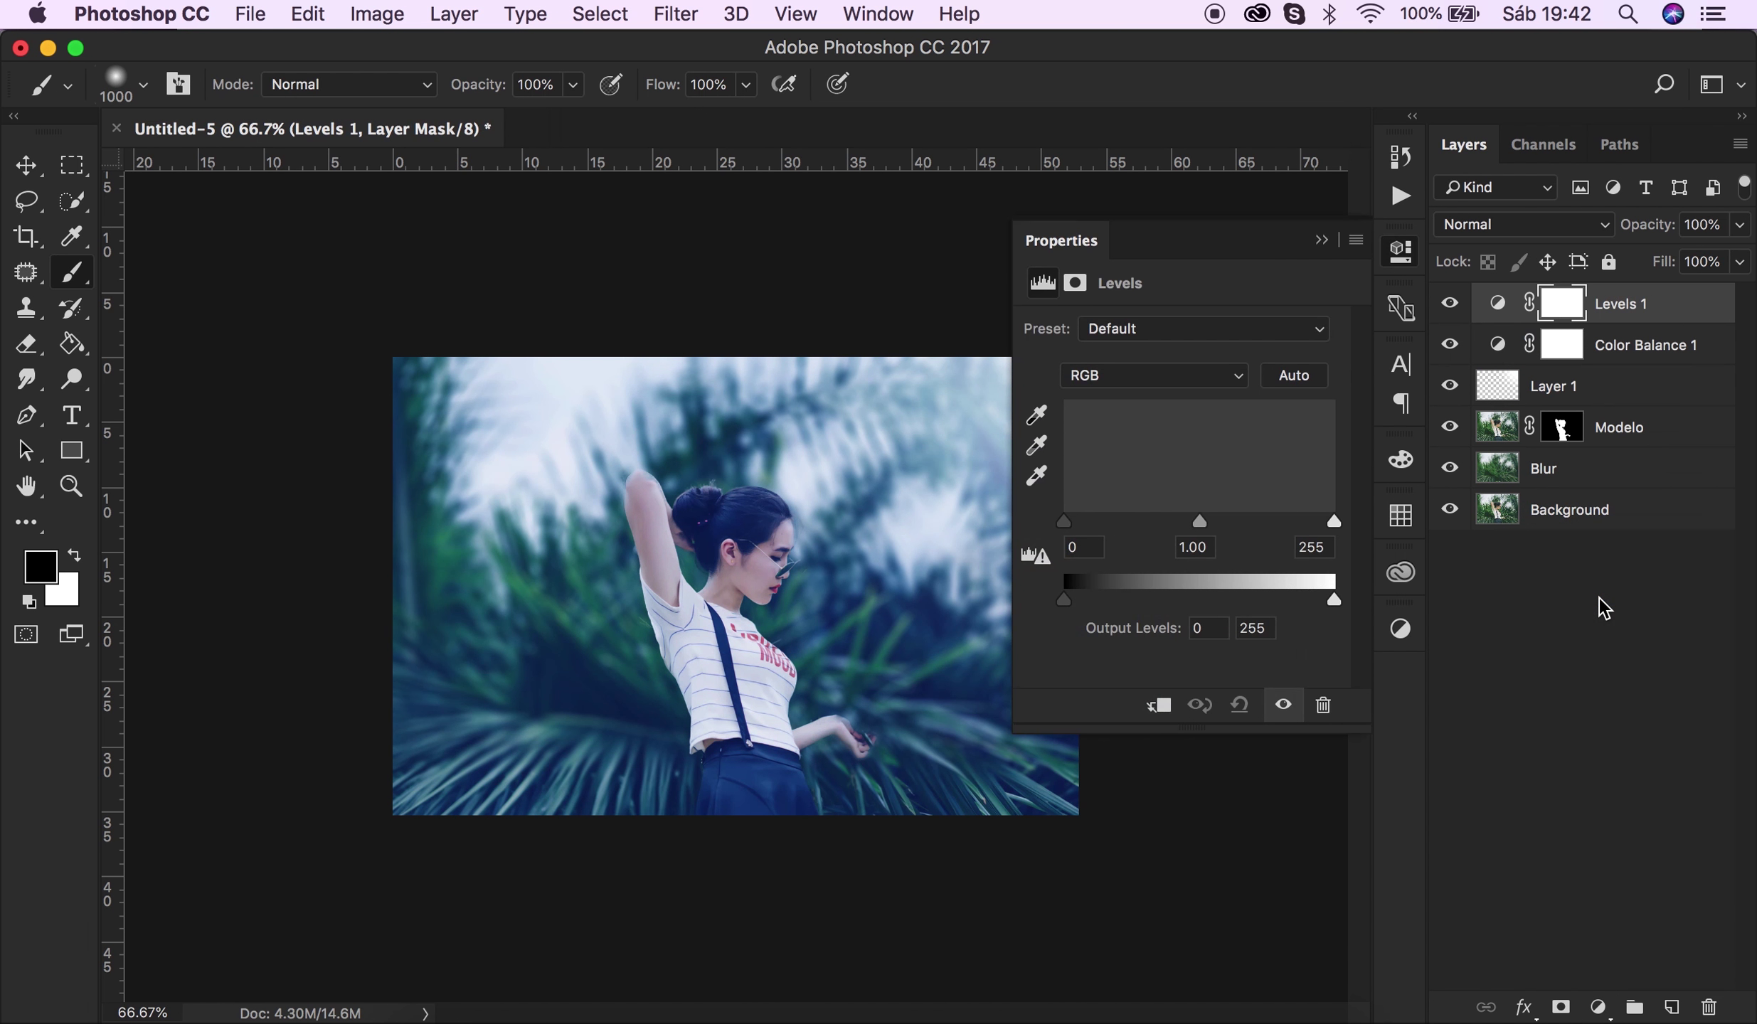
pyautogui.click(1615, 324)
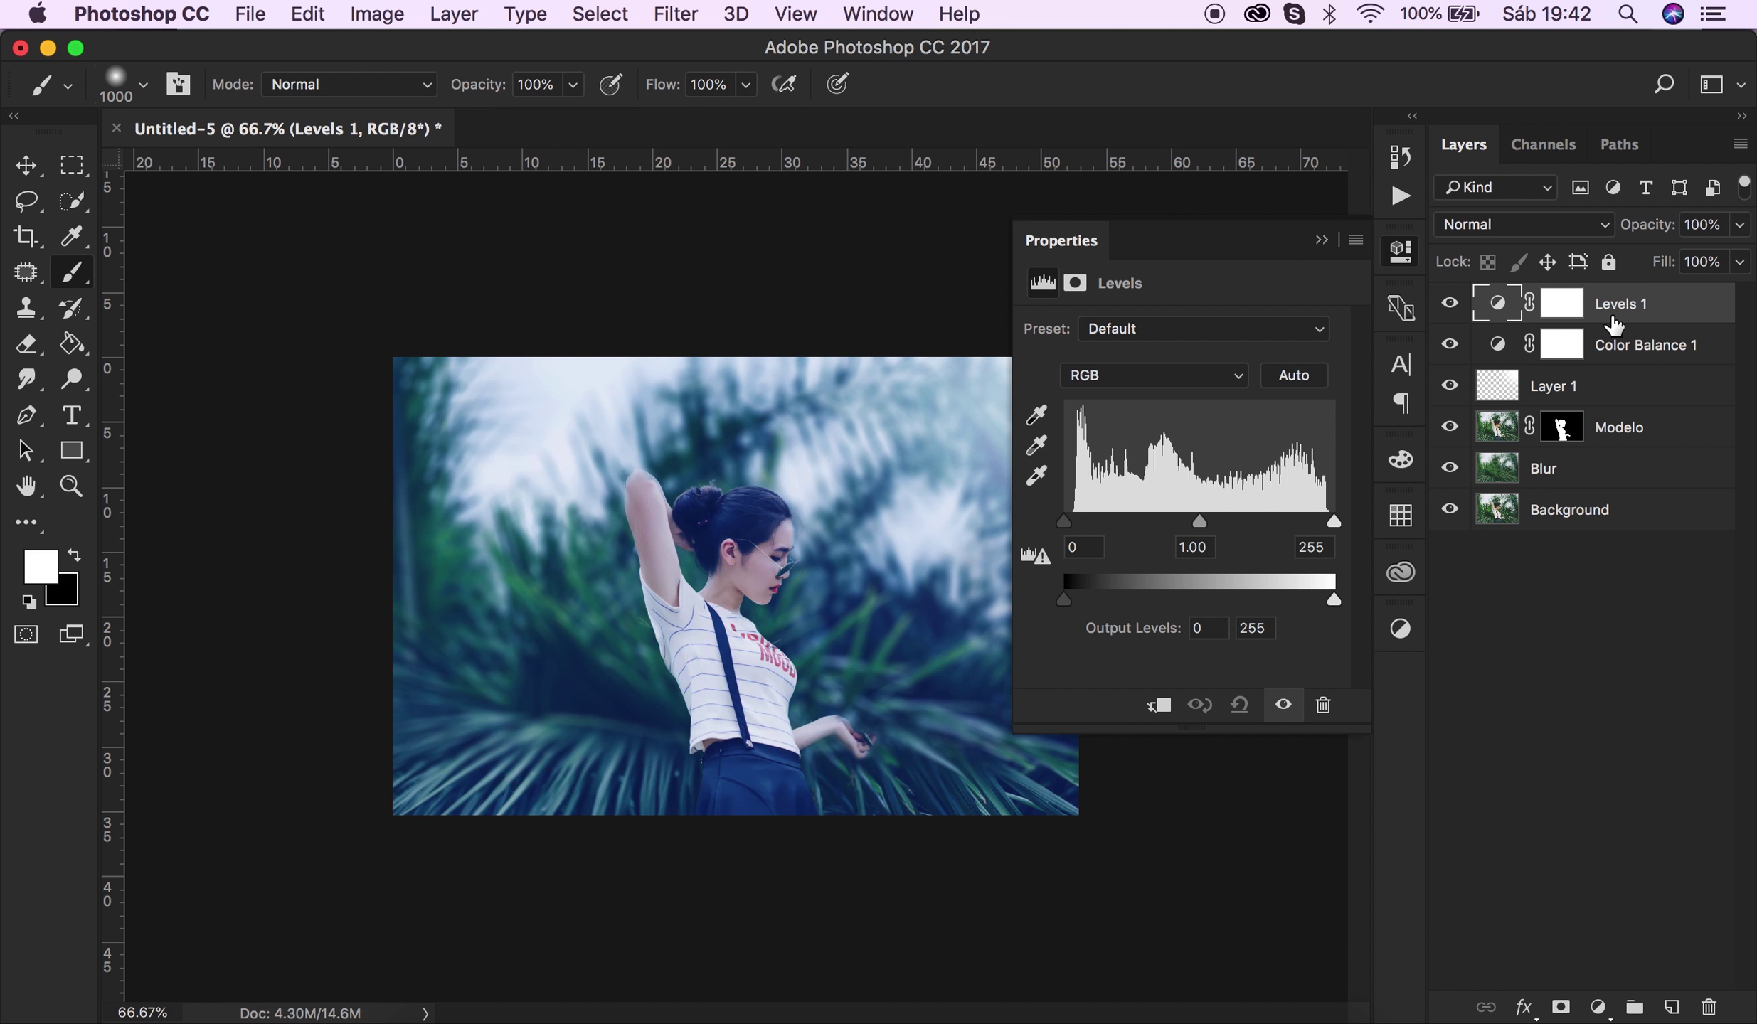
pyautogui.press('Delete')
pyautogui.click(1599, 1007)
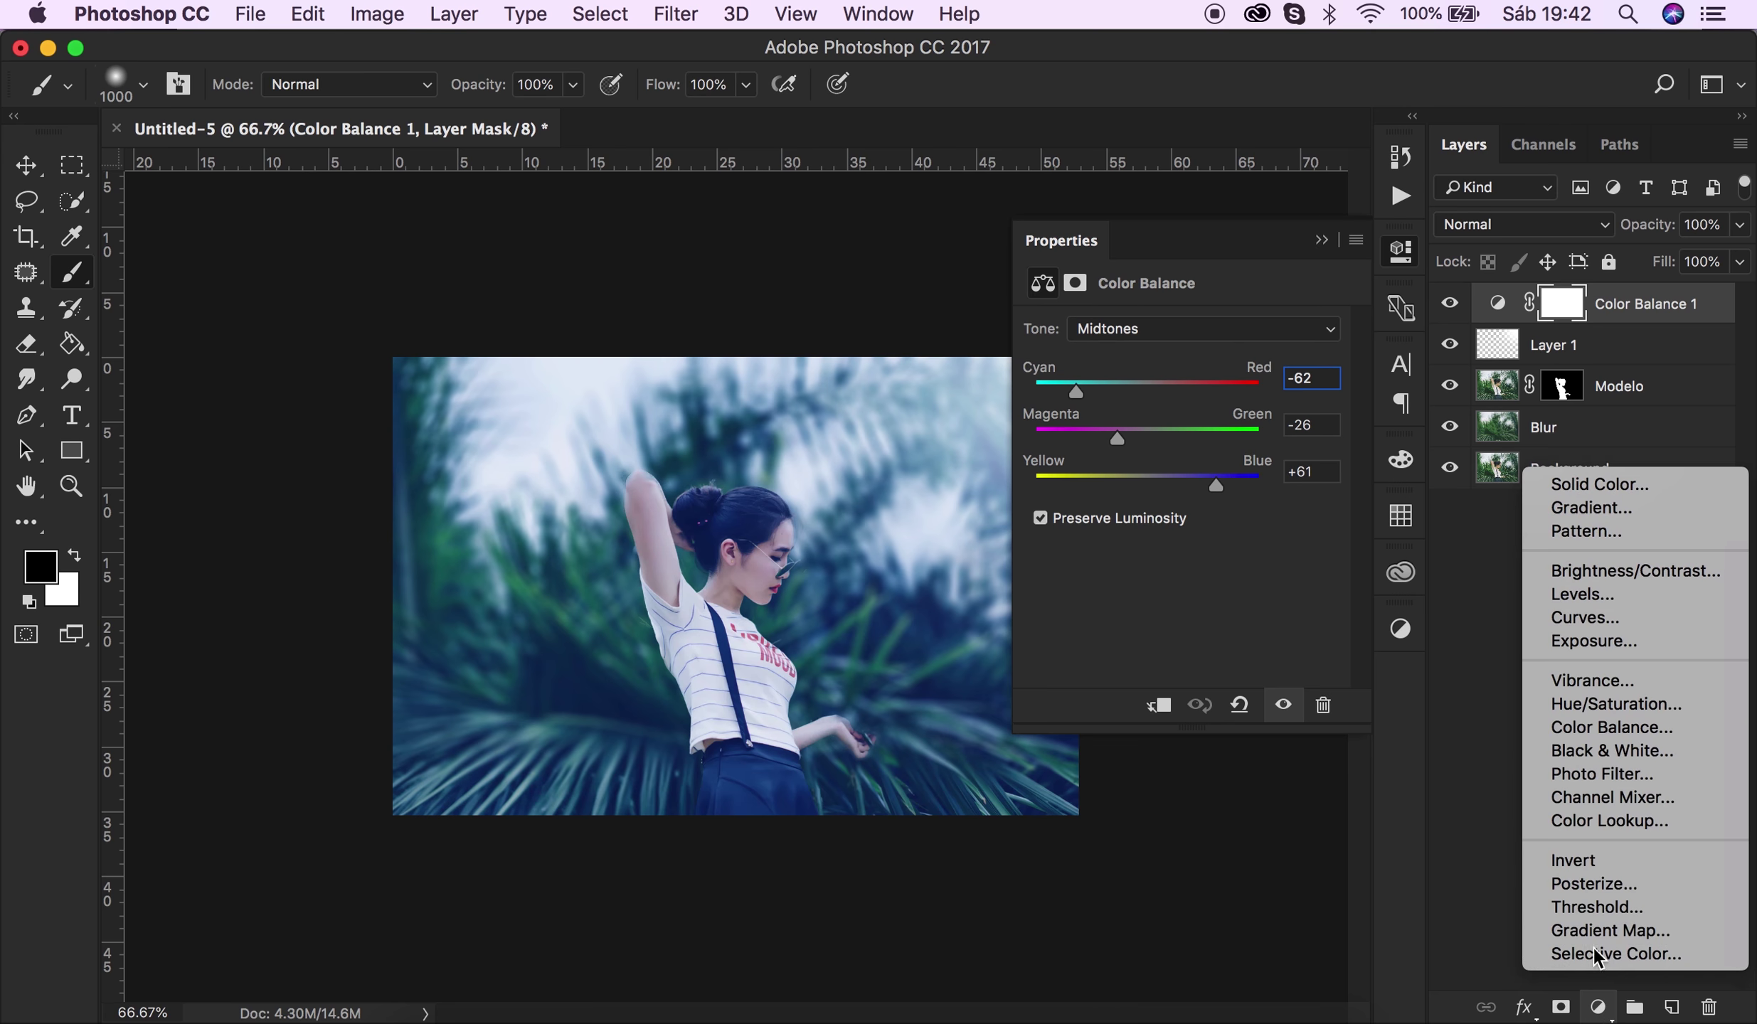
pyautogui.click(1597, 620)
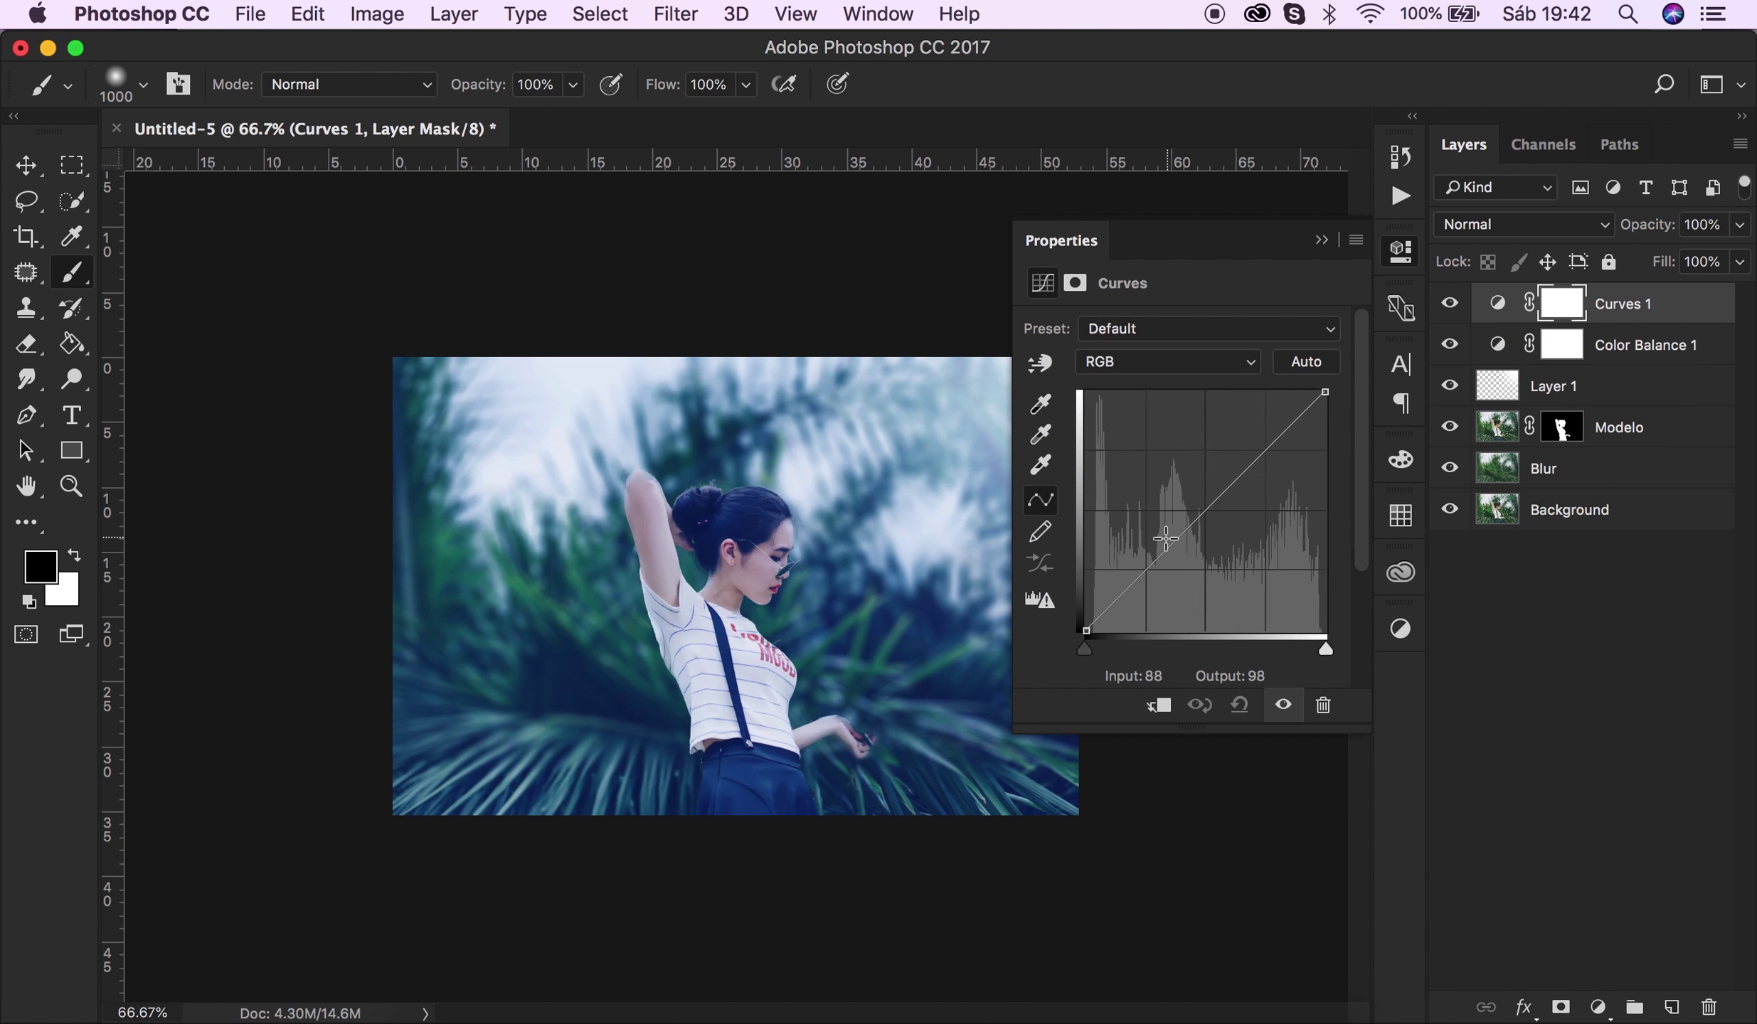
# Lower the Curves 1 curve to darken the photo and paint its mask to restore the upper area.
pyautogui.moveTo(1181, 536); pyautogui.dragTo(1221, 599)
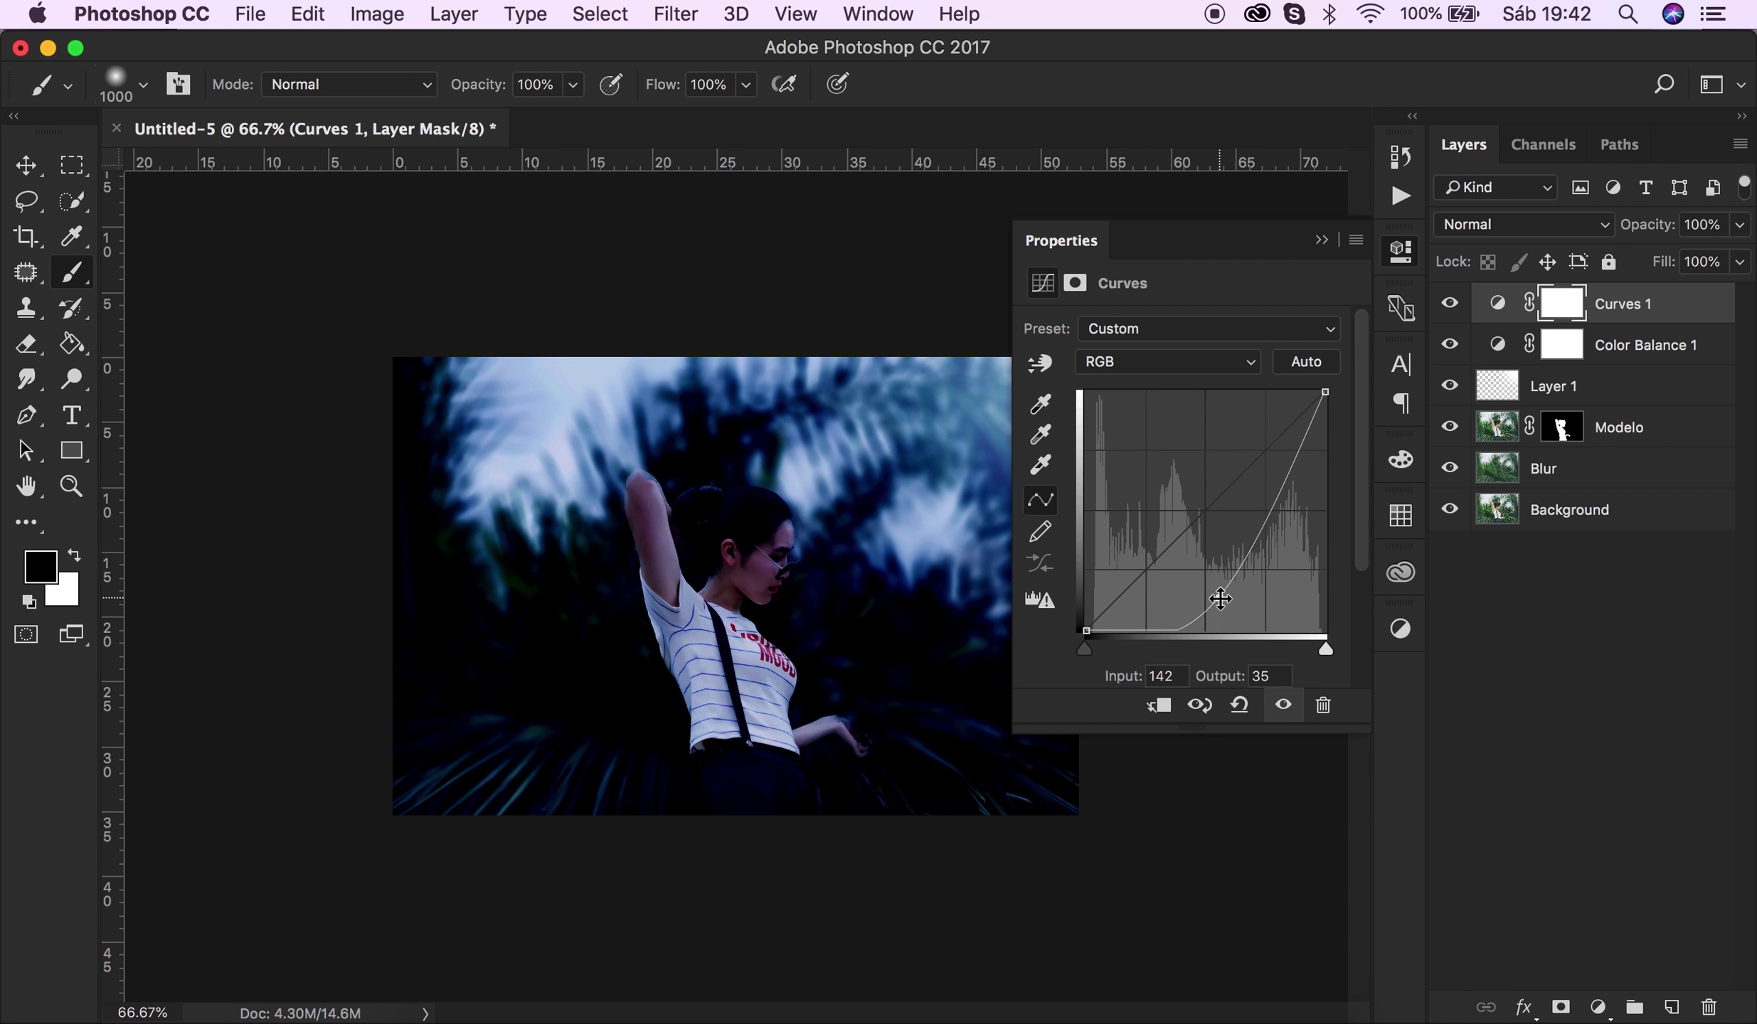
pyautogui.click(1565, 769)
pyautogui.click(1542, 307)
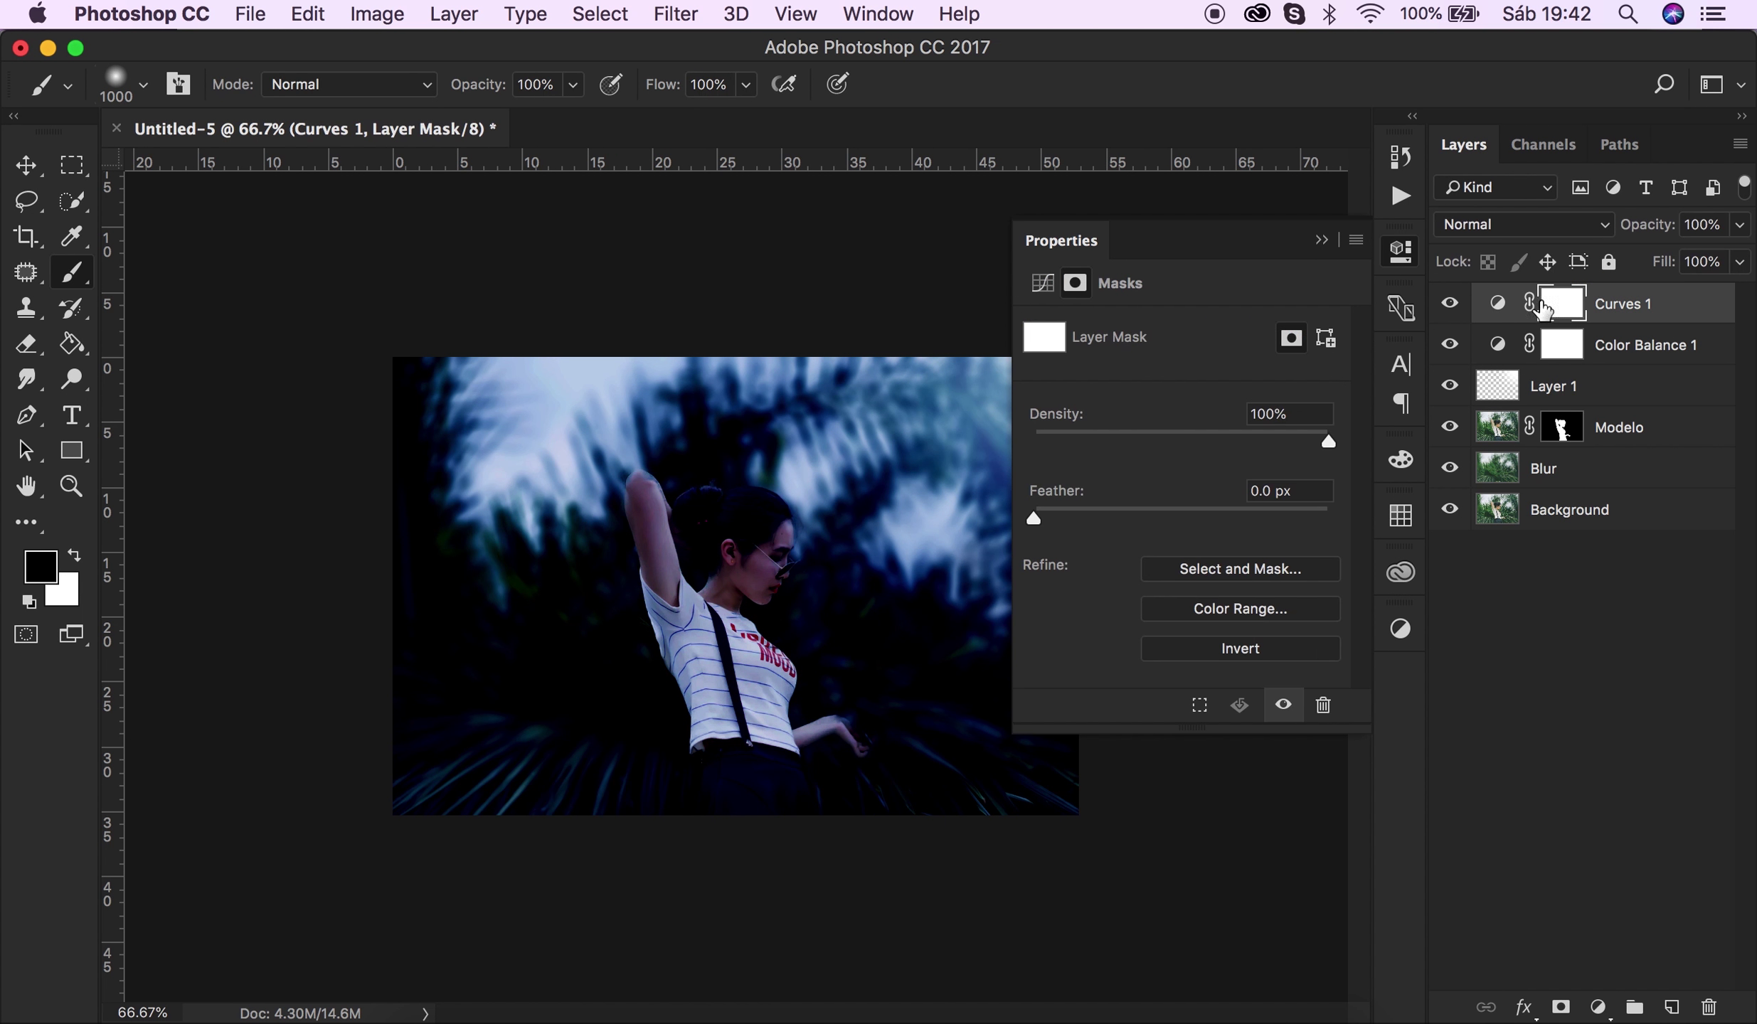
pyautogui.click(1323, 240)
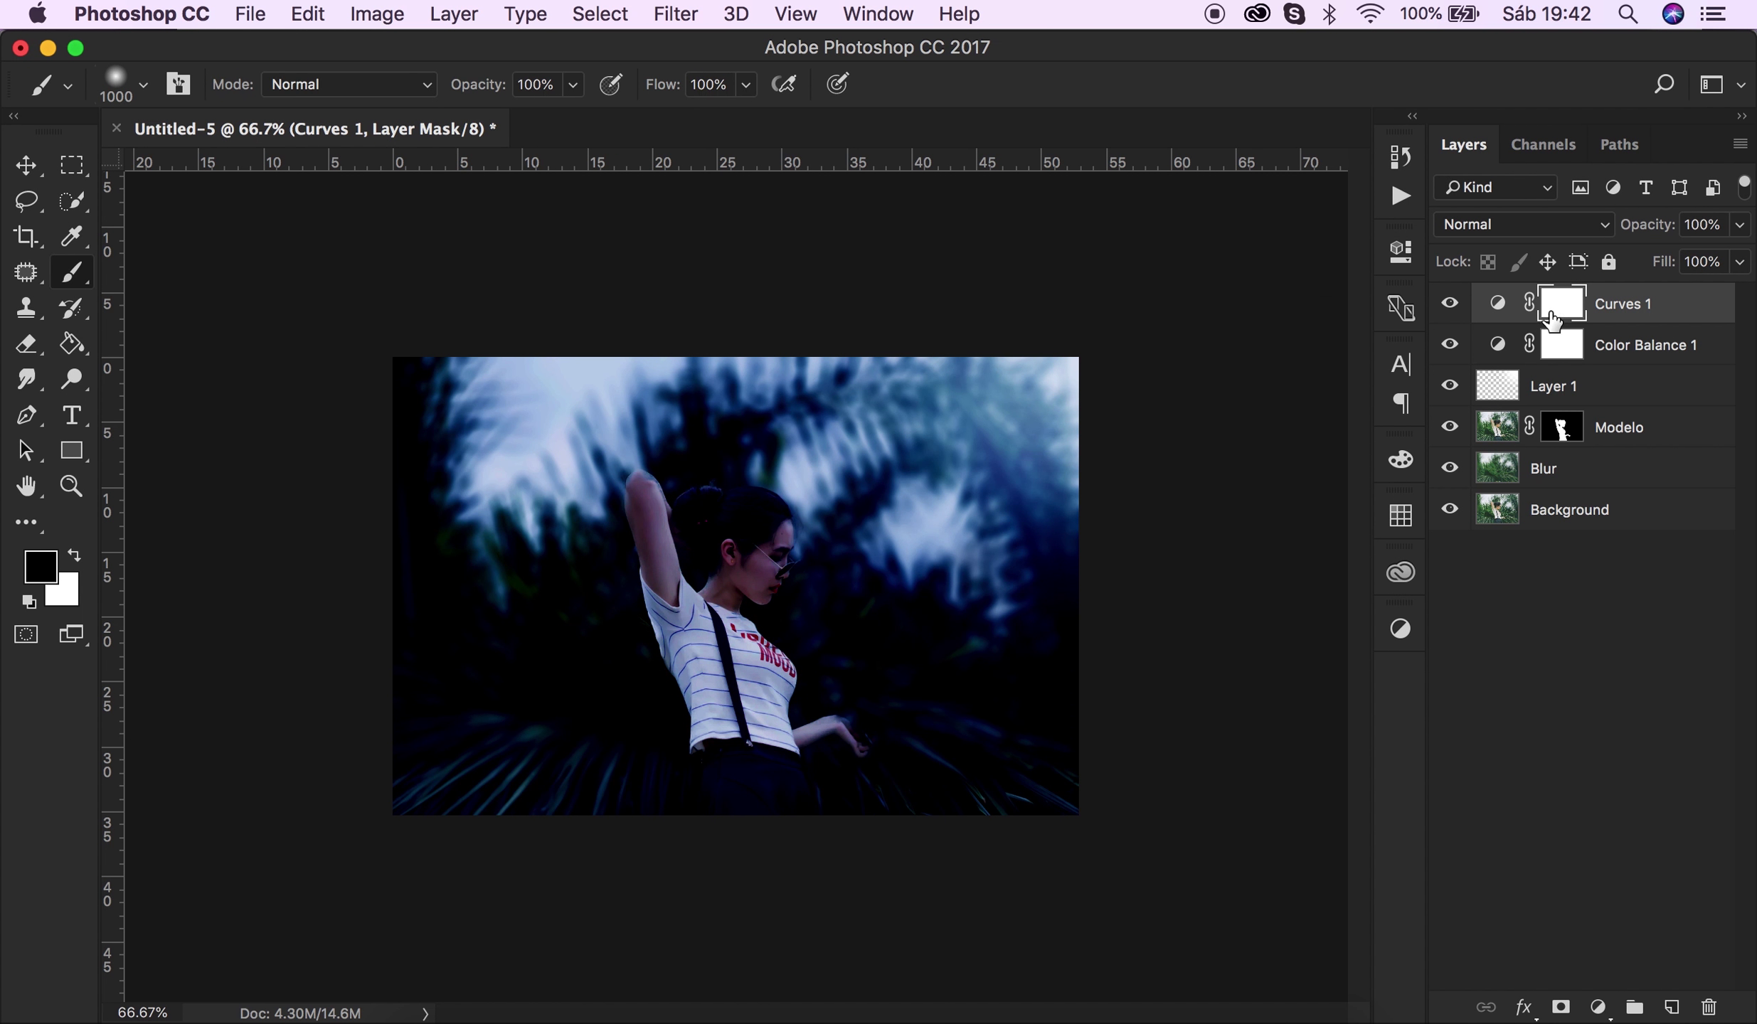
pyautogui.moveTo(1105, 354)
pyautogui.mouseDown()
pyautogui.moveTo(773, 326)
pyautogui.moveTo(719, 469)
pyautogui.moveTo(471, 314)
pyautogui.moveTo(765, 392)
pyautogui.moveTo(969, 490)
pyautogui.moveTo(818, 435)
pyautogui.moveTo(659, 416)
pyautogui.moveTo(960, 548)
pyautogui.moveTo(1067, 533)
pyautogui.moveTo(707, 460)
pyautogui.moveTo(490, 459)
pyautogui.mouseUp()
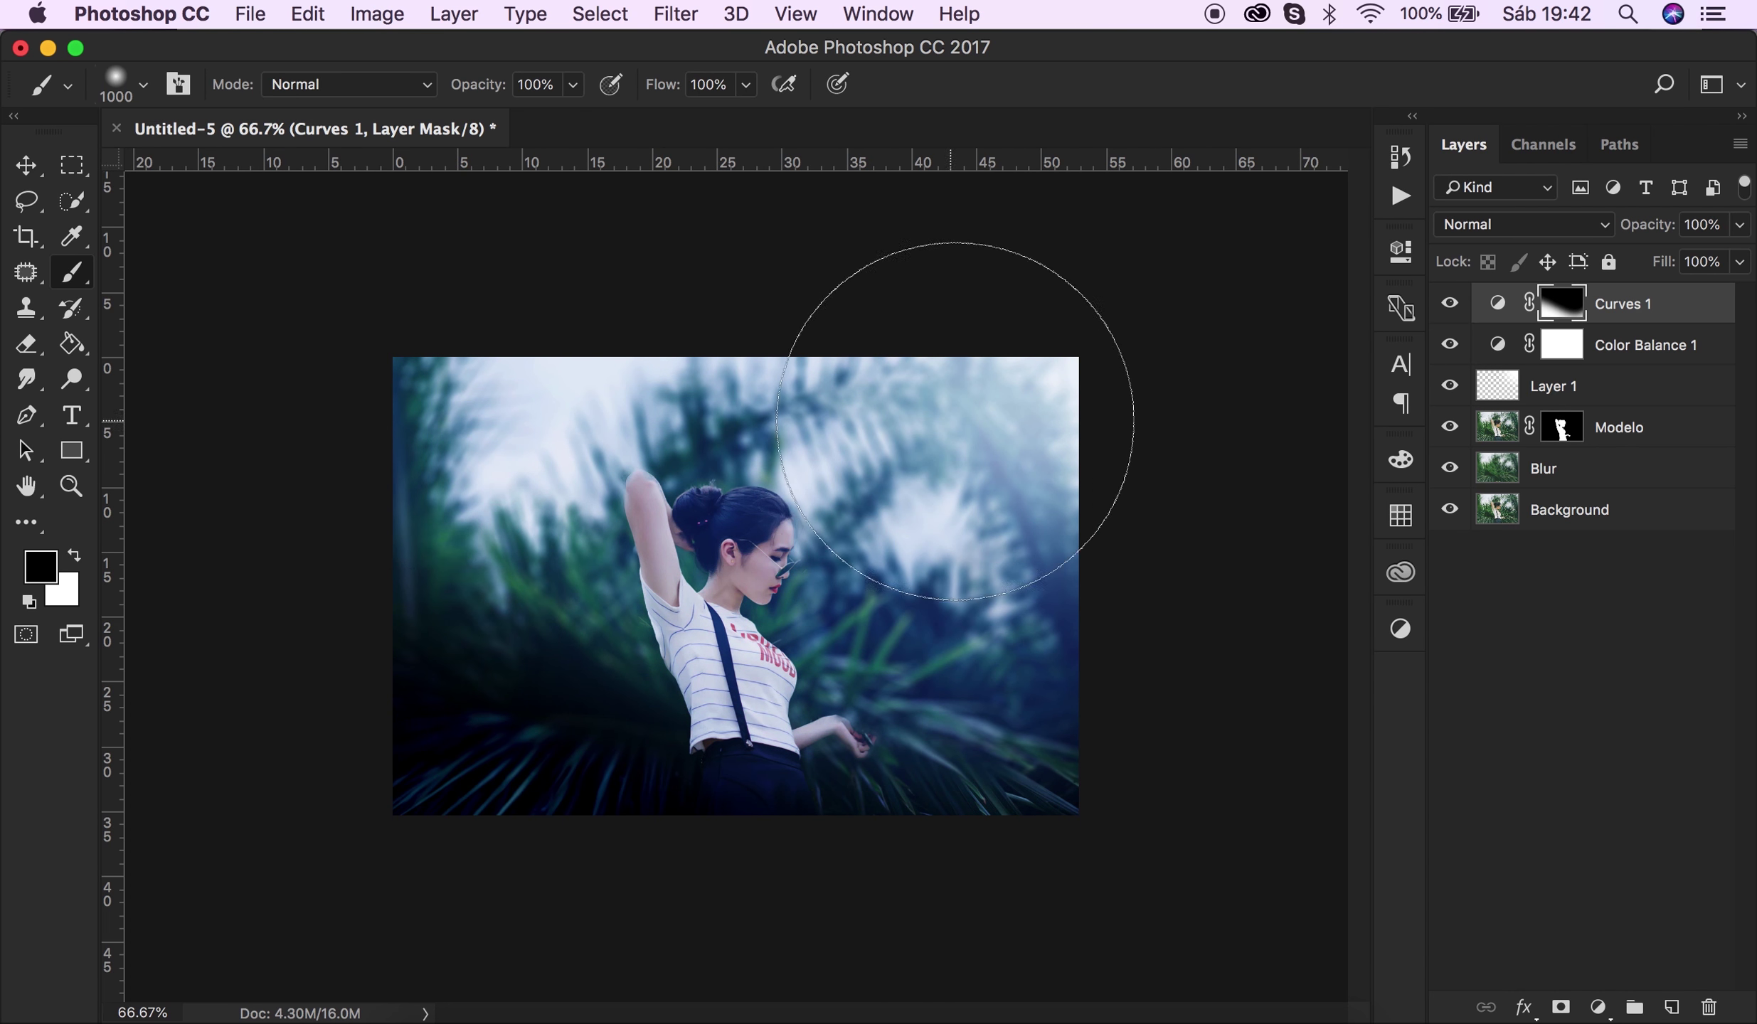
# Toggle the Curves 1 and Color Balance layers to compare, leaving both visible.
pyautogui.click(1450, 304)
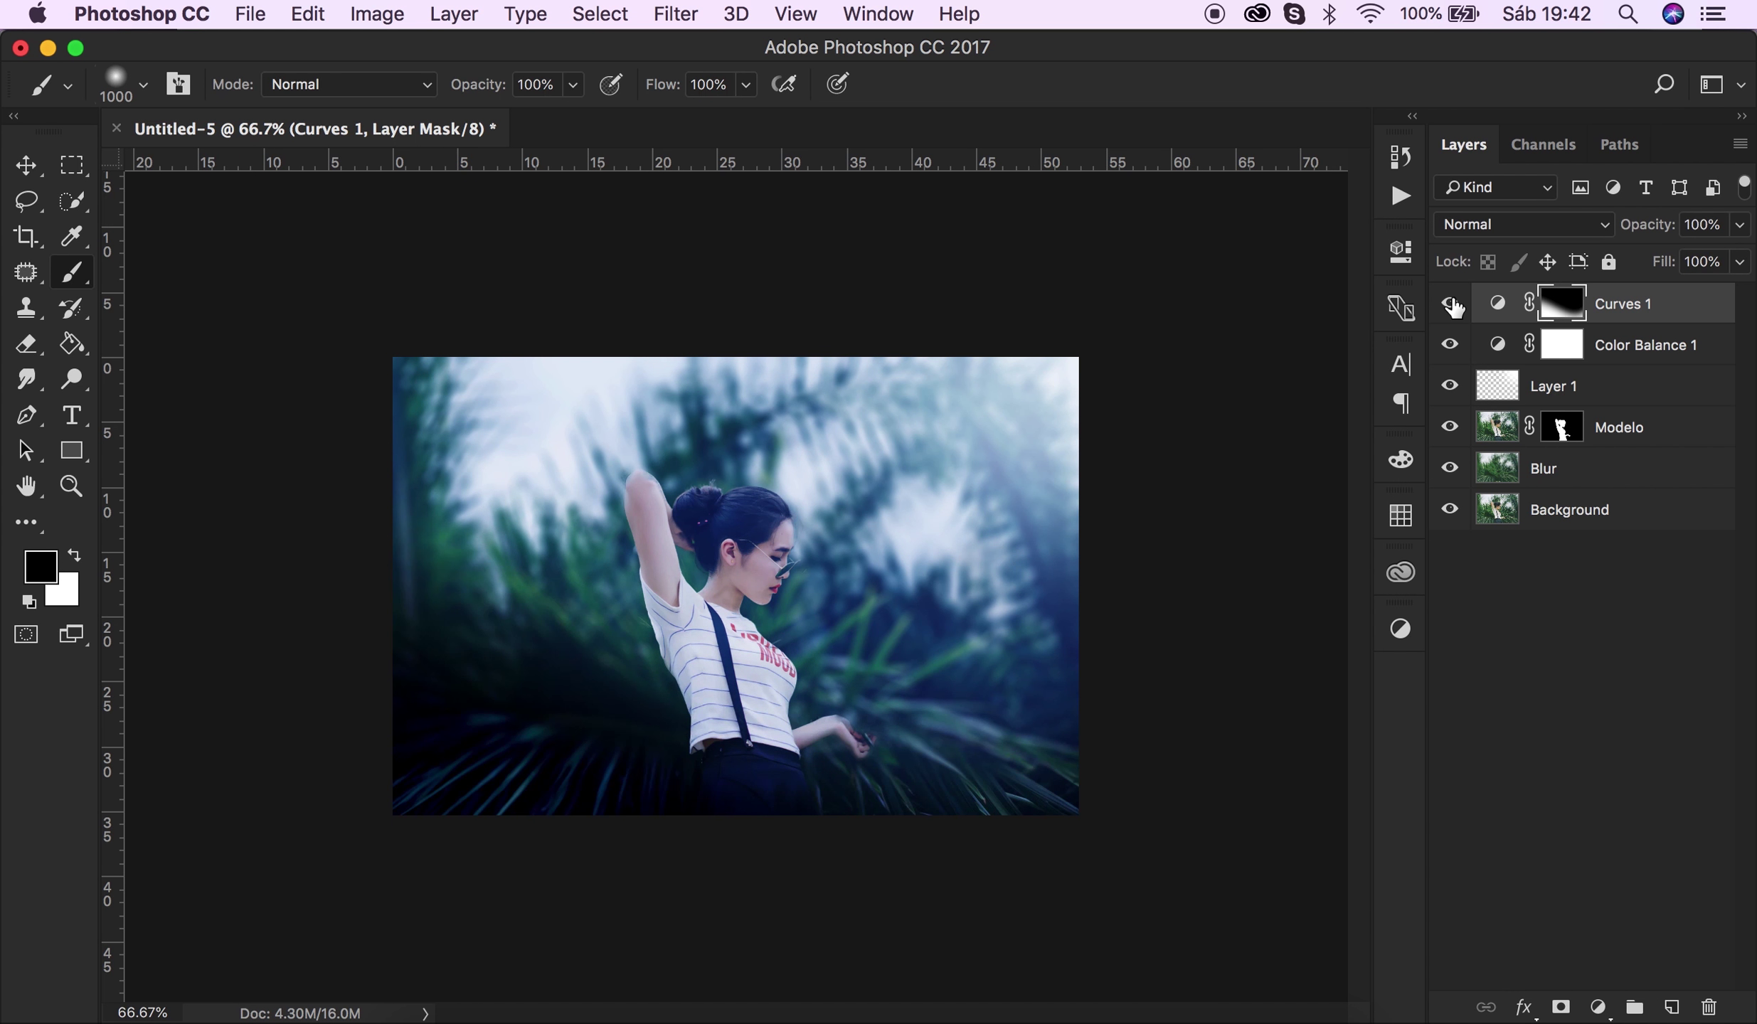
pyautogui.click(1449, 304)
pyautogui.click(1450, 303)
pyautogui.click(1450, 345)
pyautogui.click(1450, 303)
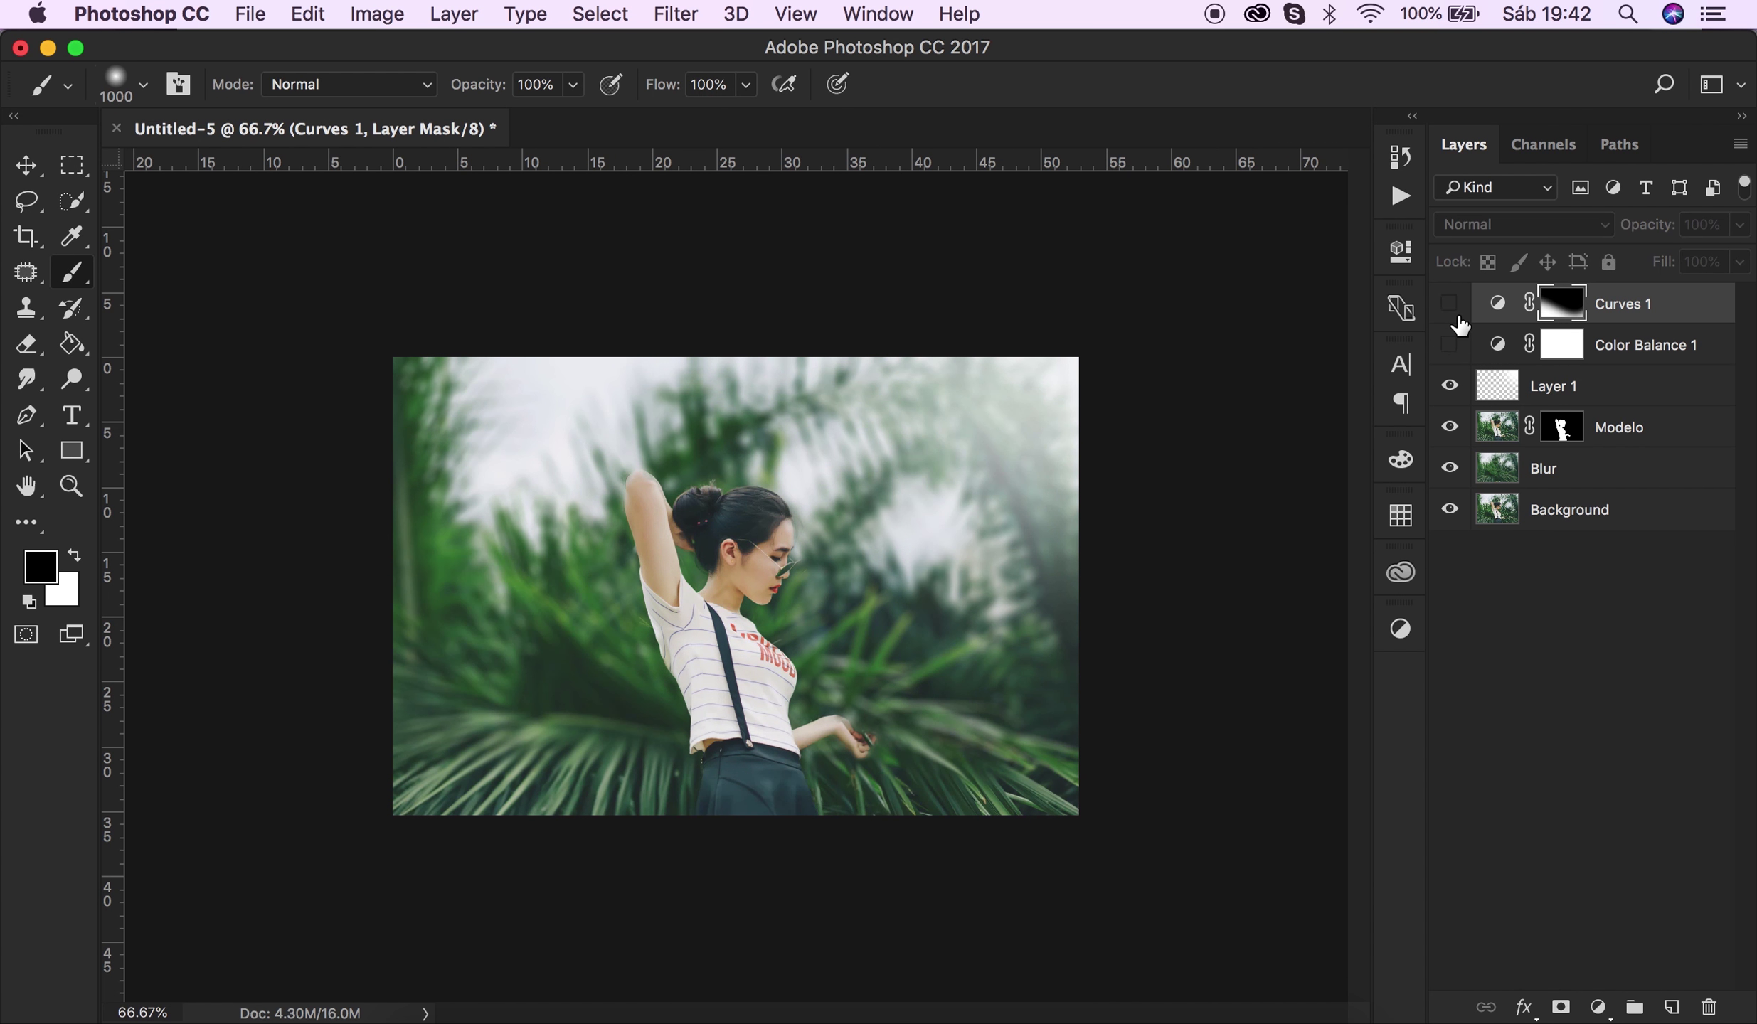
pyautogui.click(1450, 304)
pyautogui.click(1449, 345)
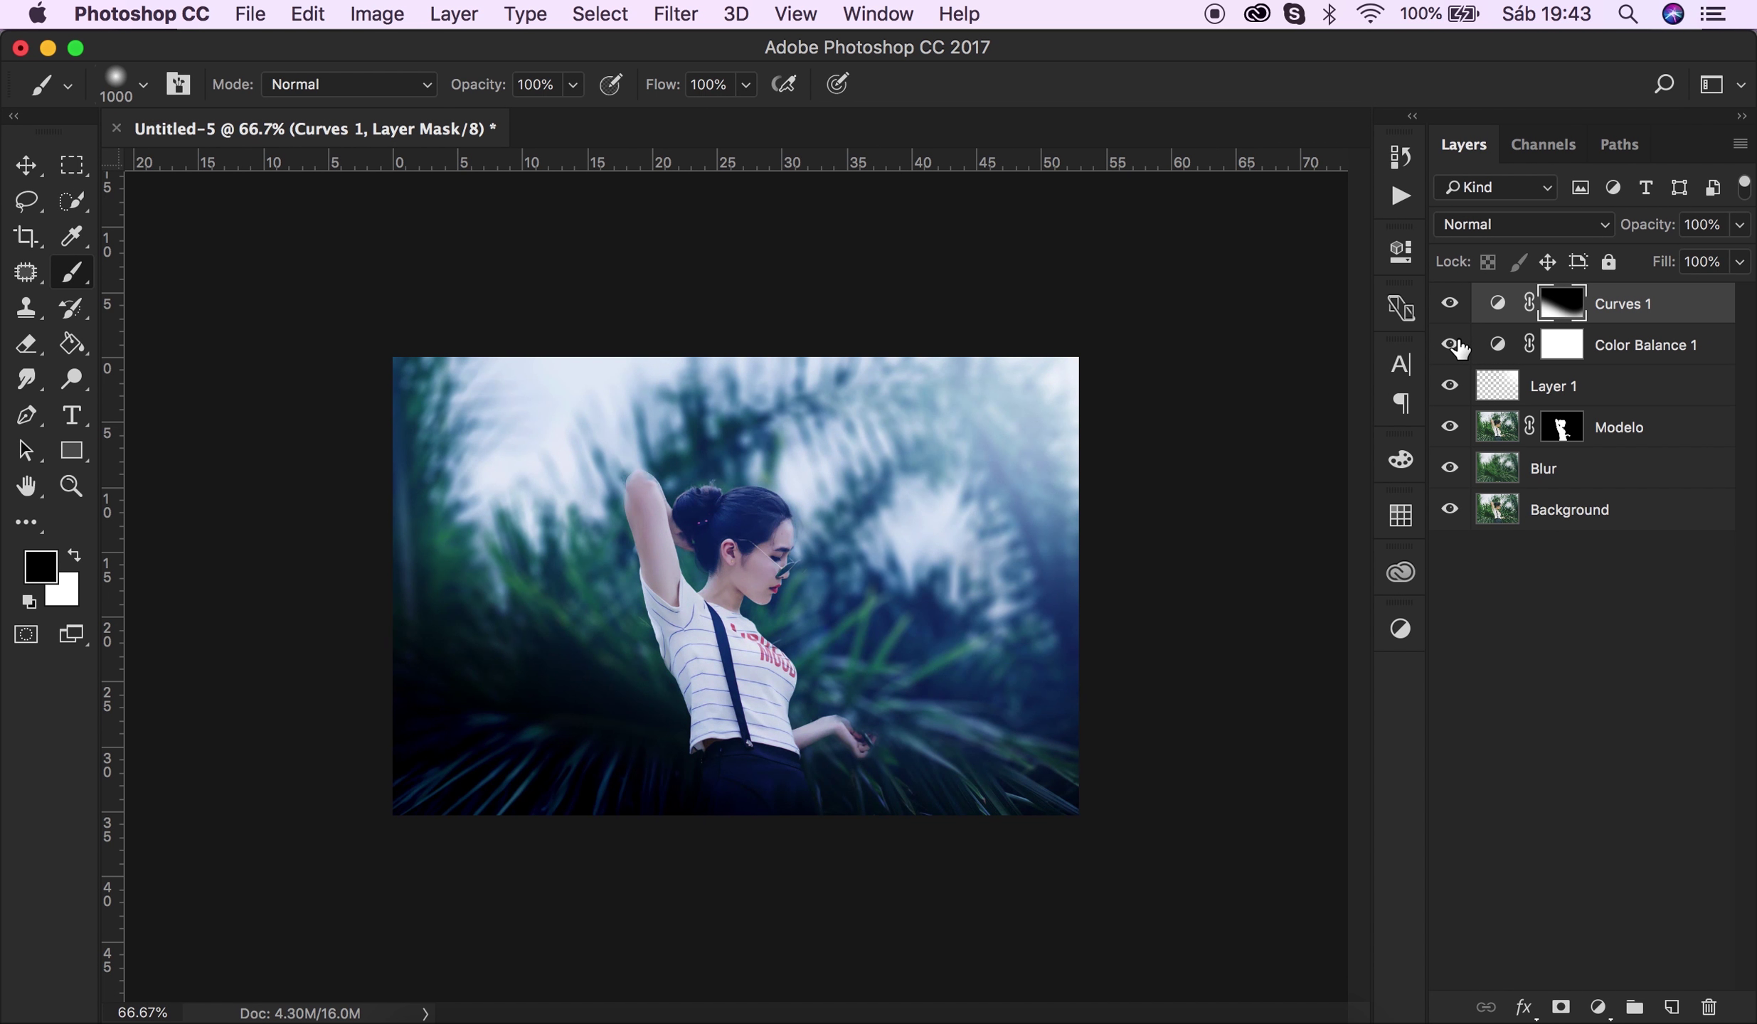
pyautogui.click(1598, 1008)
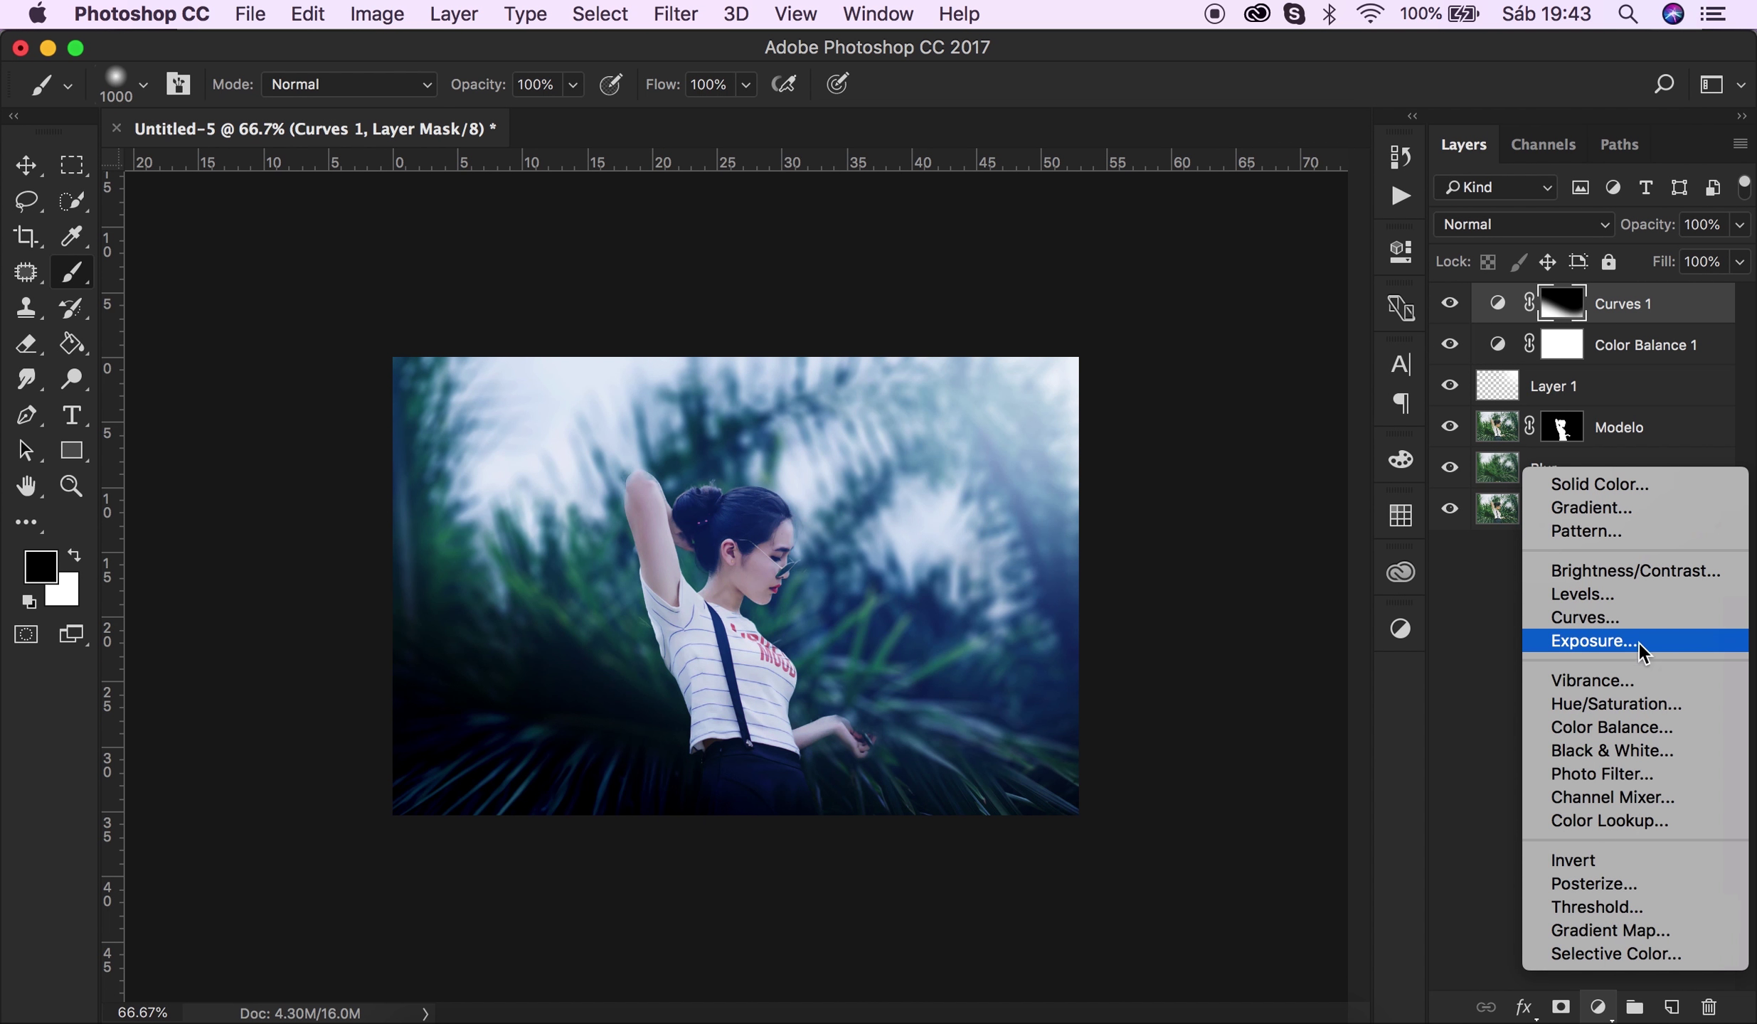
# Add a Gradient Fill layer using the dark navy-to-pink preset at a 45° angle.
pyautogui.click(1636, 507)
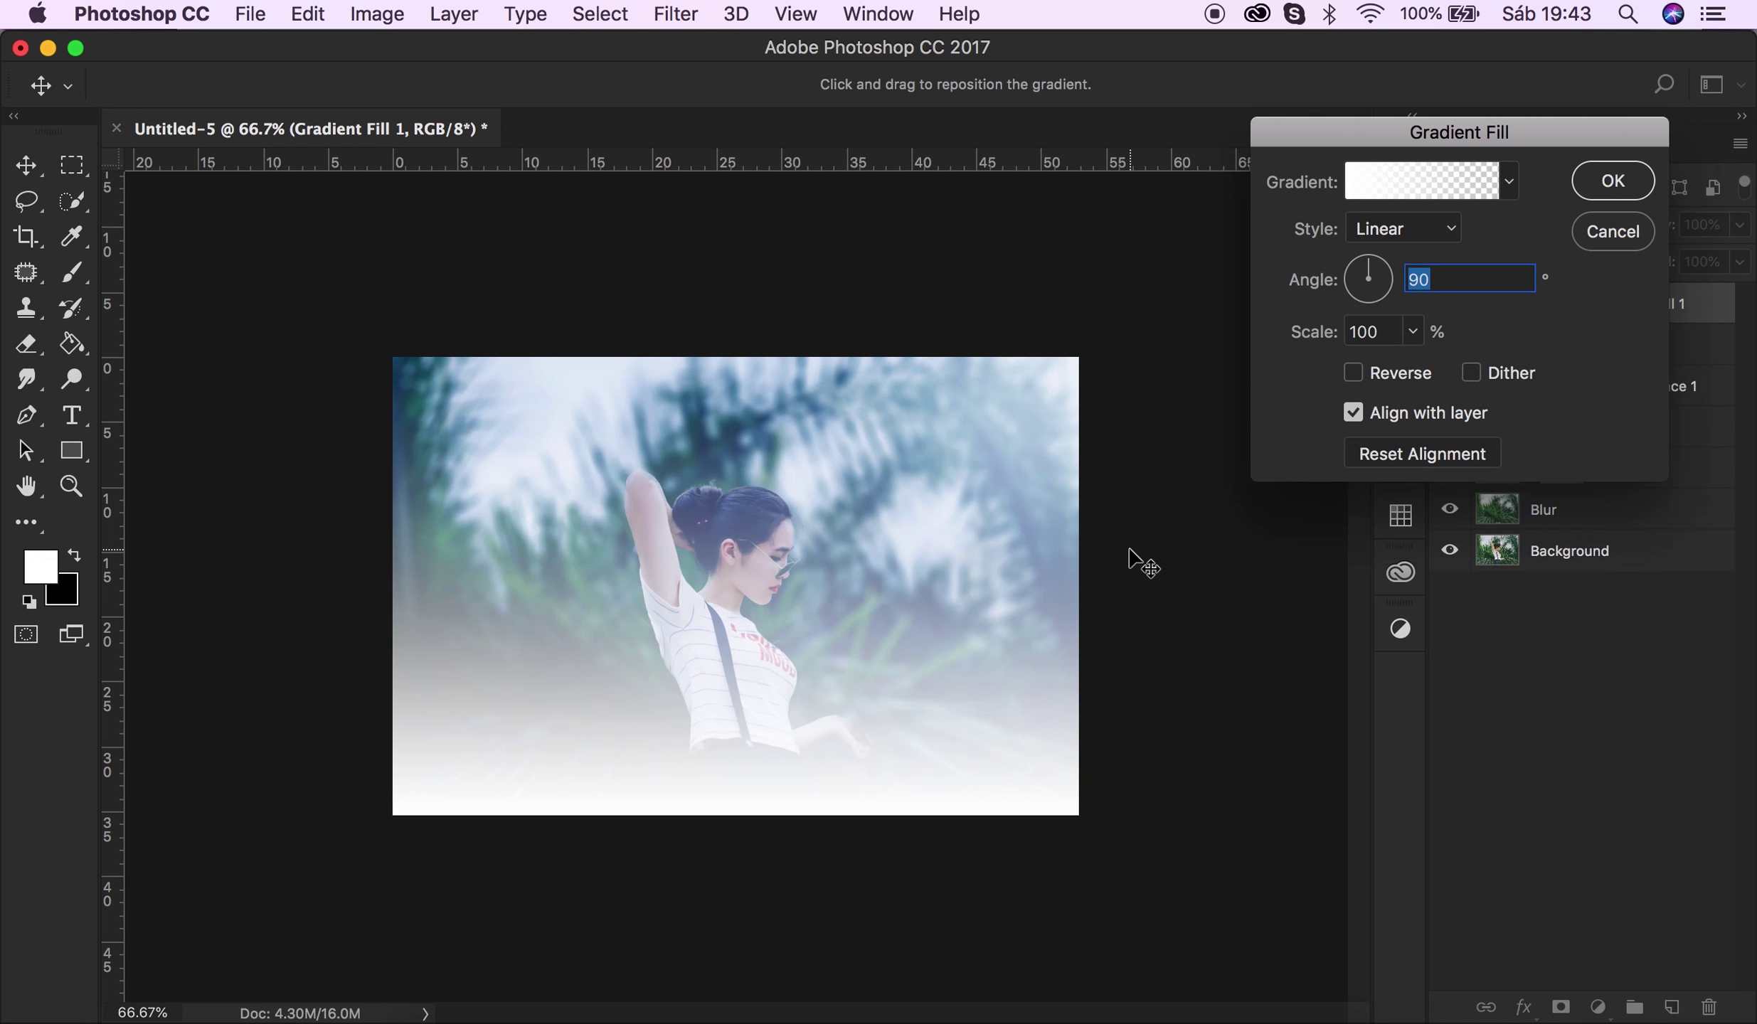
pyautogui.click(1391, 196)
pyautogui.scroll(-3, 1312, 256)
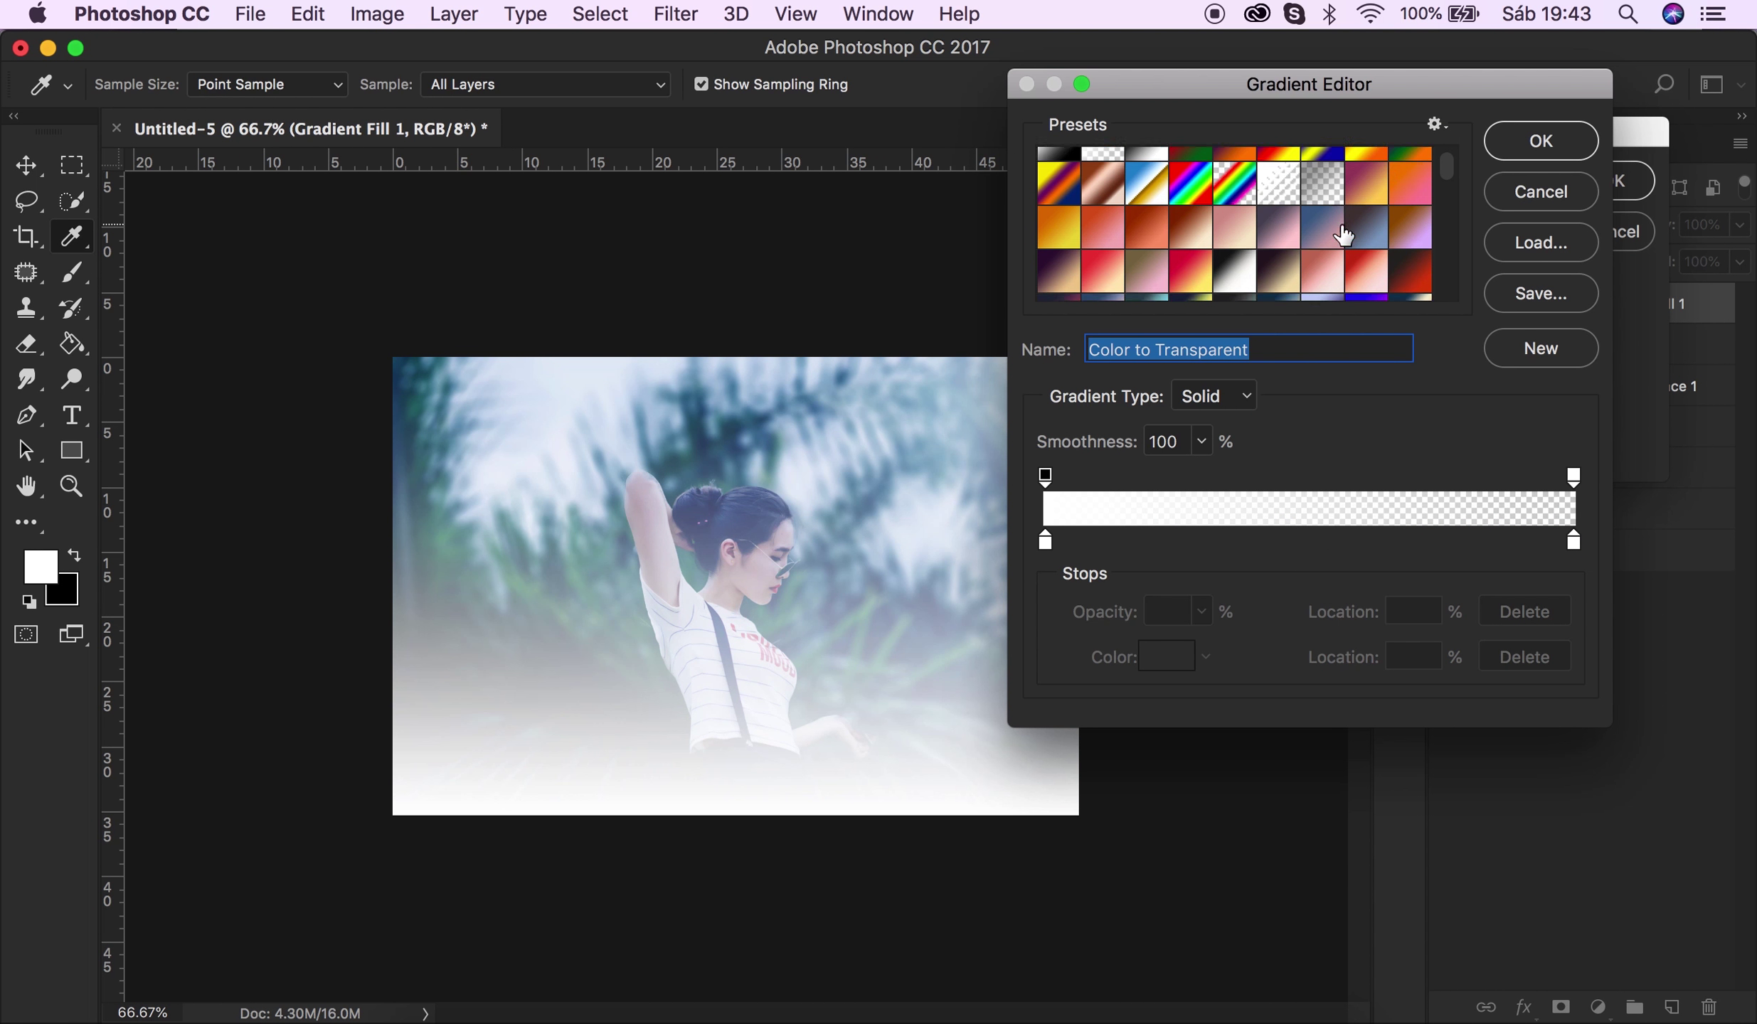
pyautogui.scroll(-3, 1312, 256)
pyautogui.scroll(-3, 1312, 256)
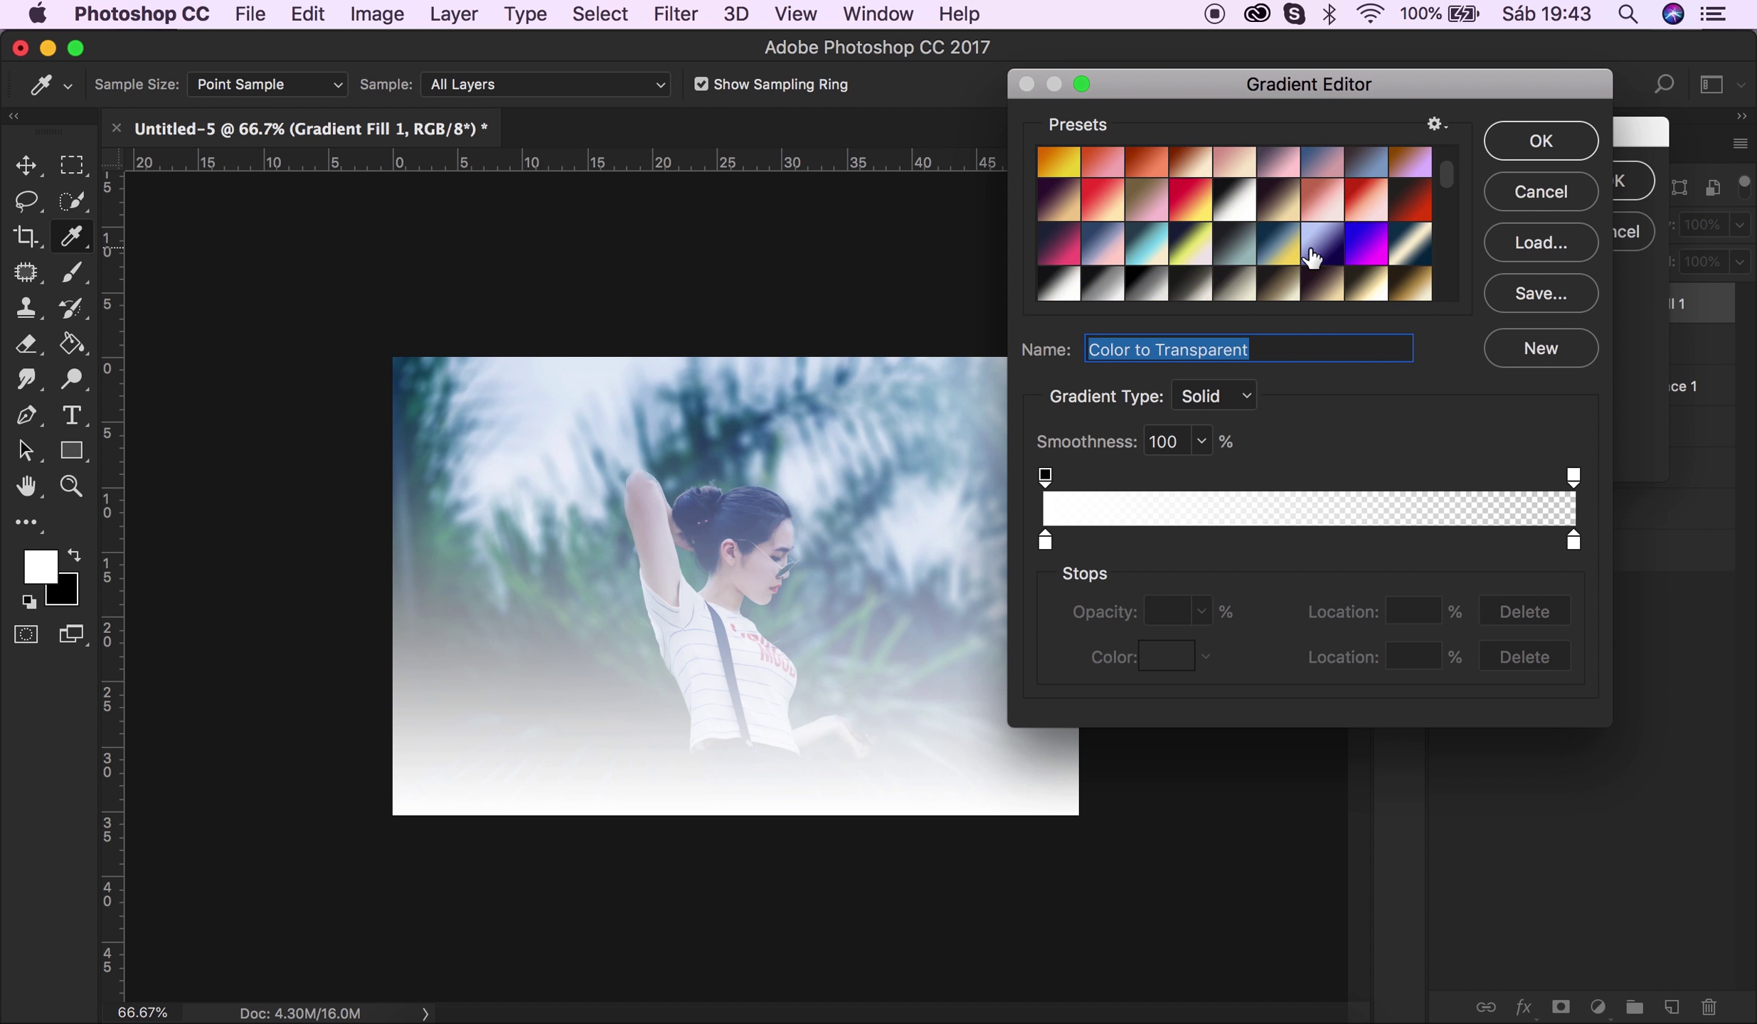
pyautogui.click(1053, 246)
pyautogui.click(1541, 142)
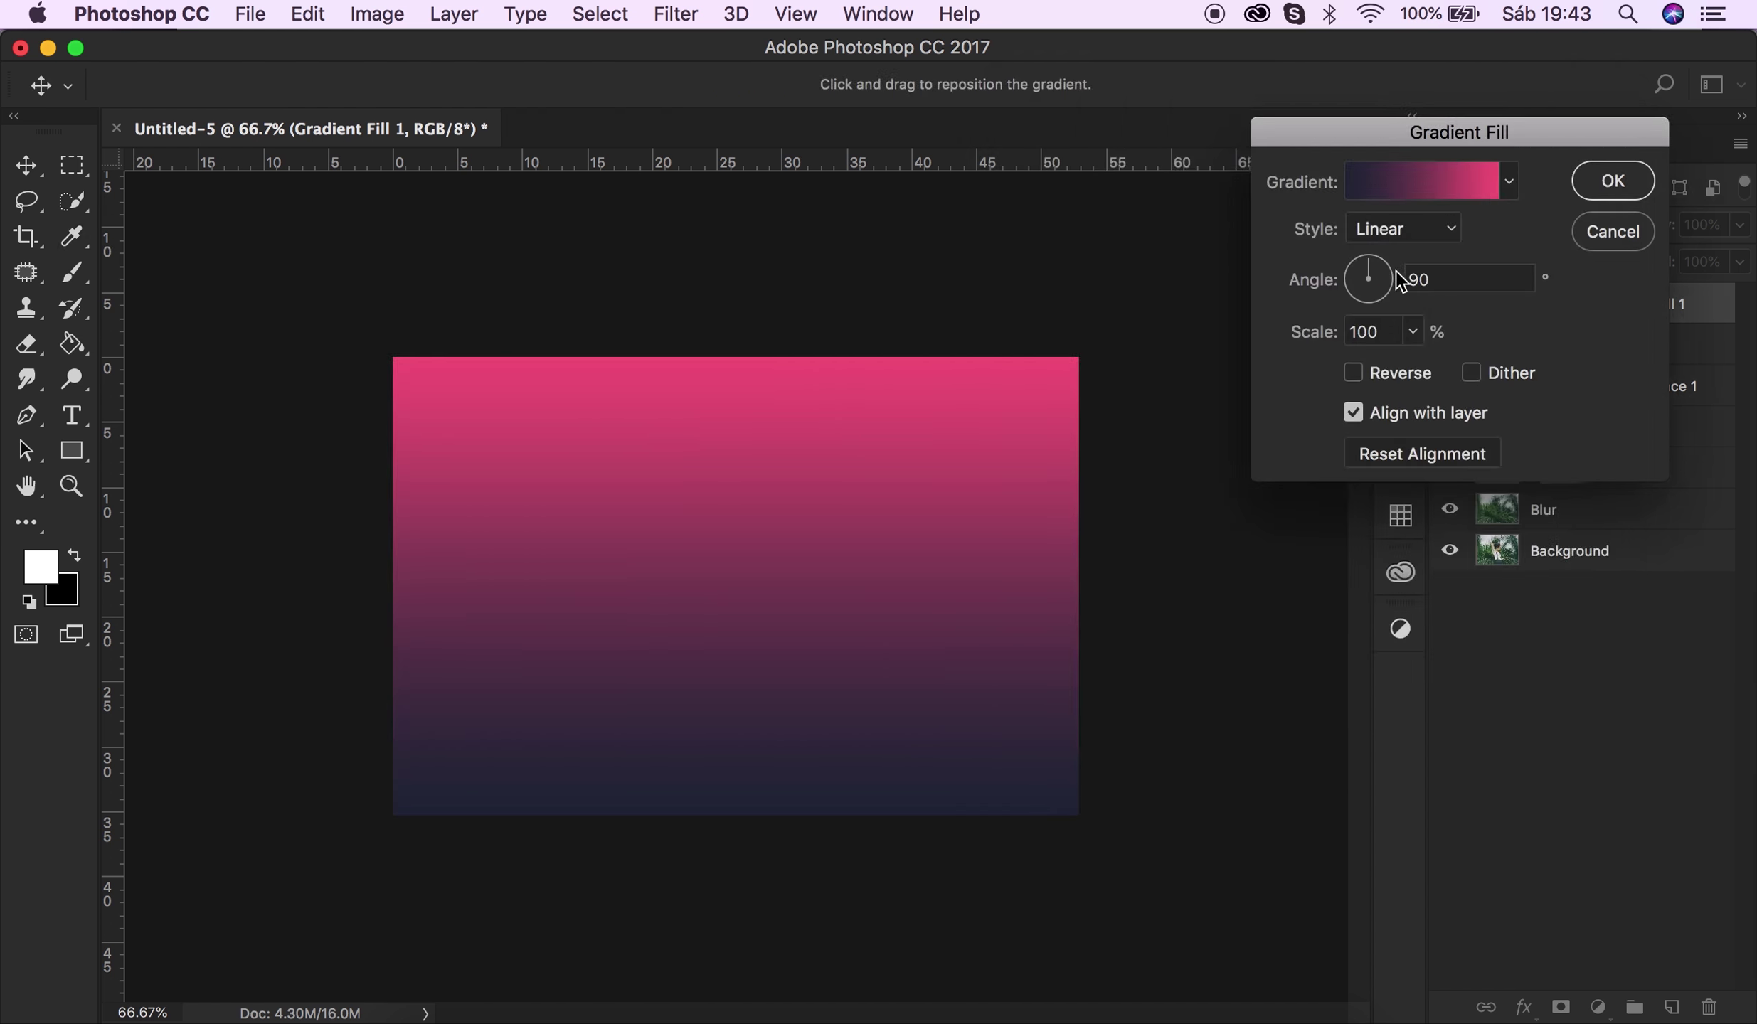
pyautogui.click(1382, 267)
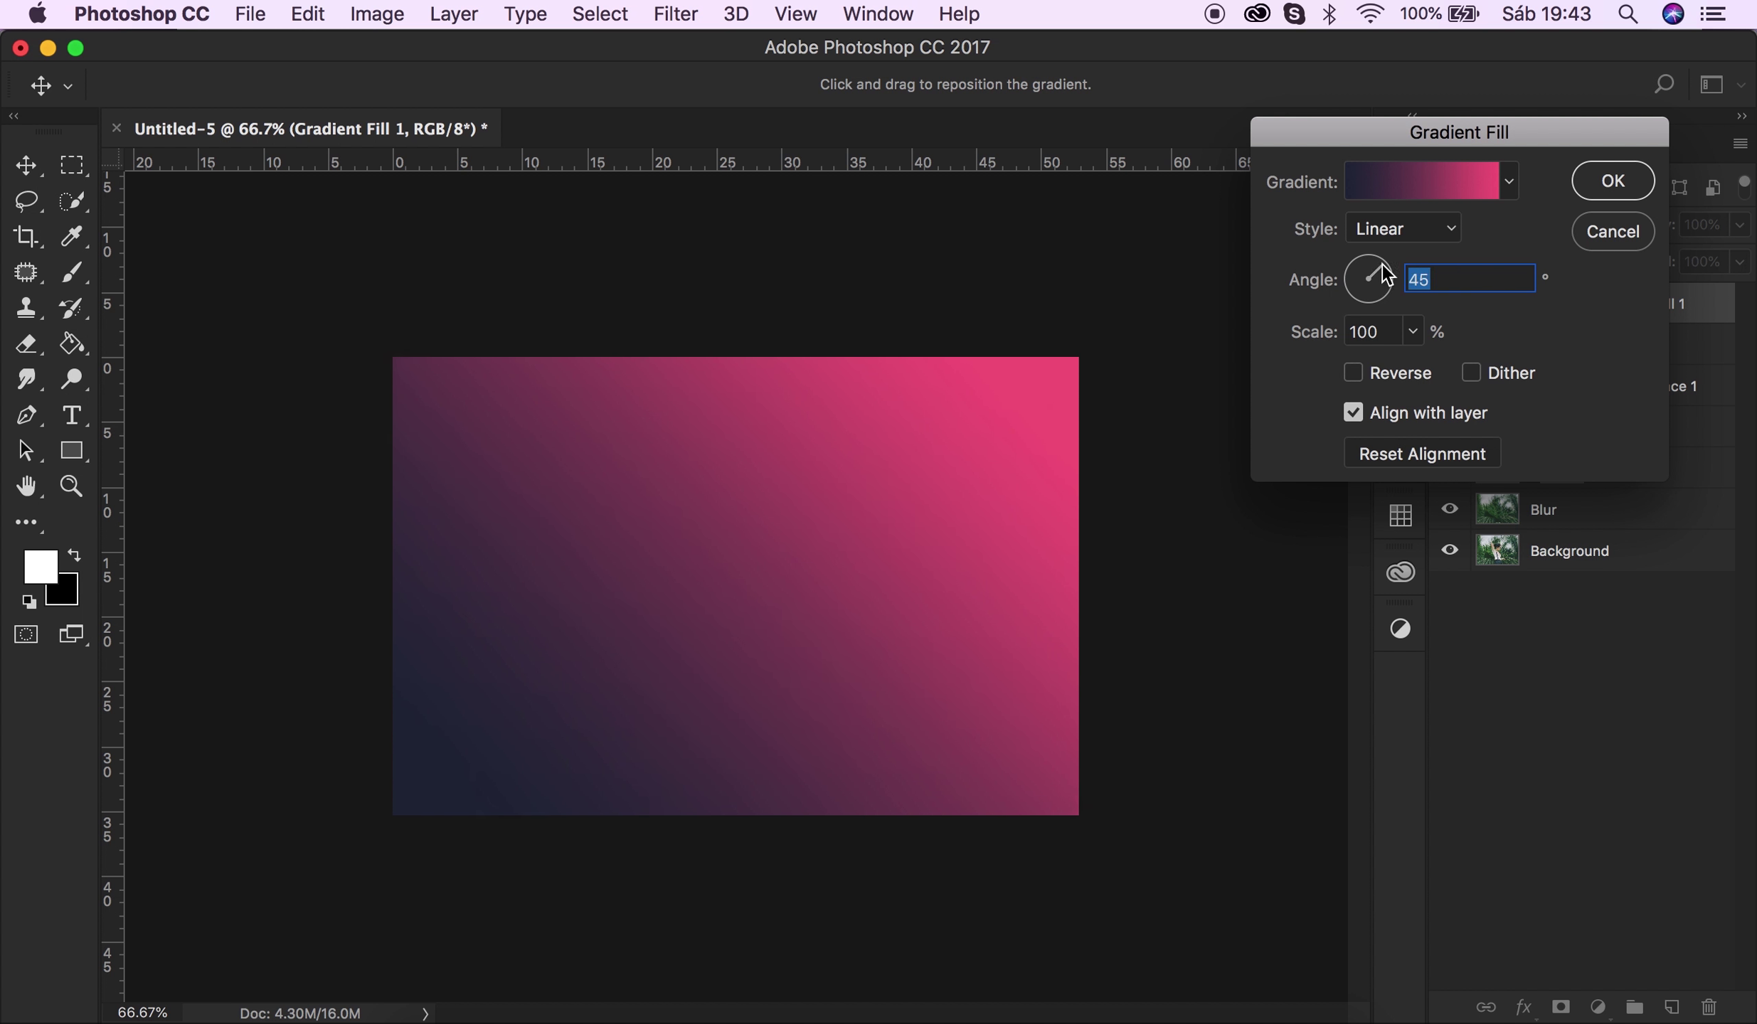
pyautogui.click(1596, 194)
pyautogui.click(1491, 231)
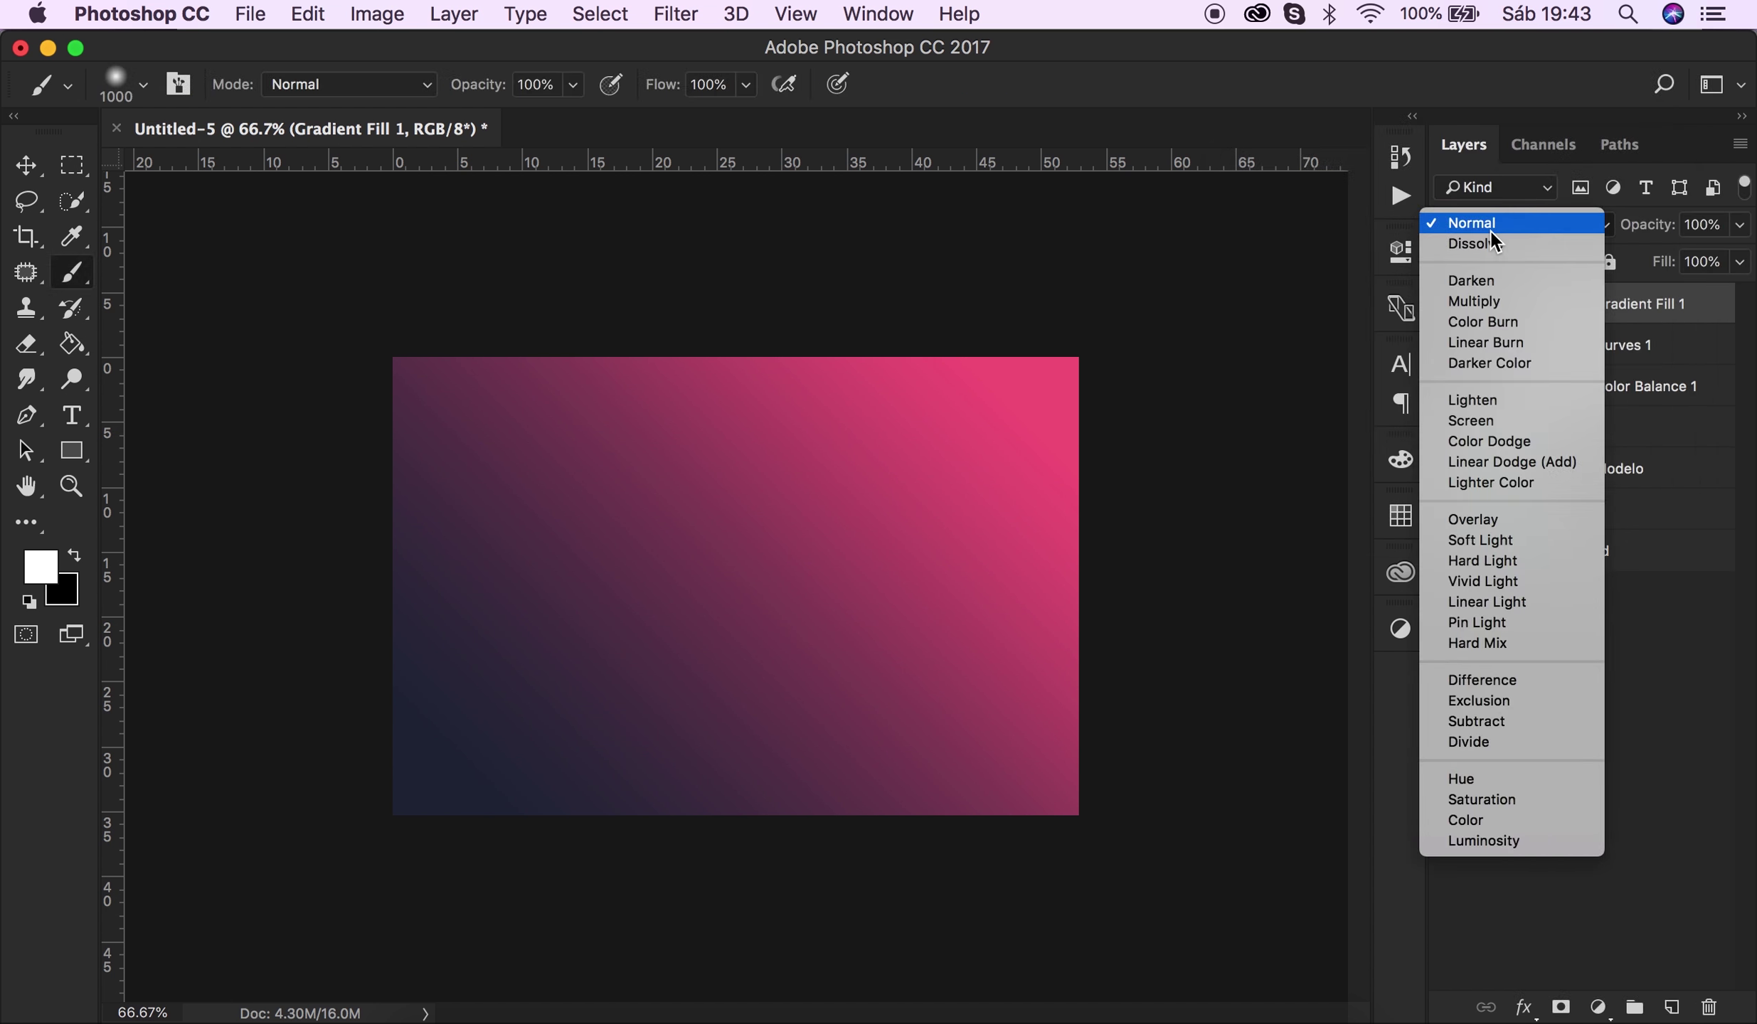
# Try Soft Light, then set the gradient layer to Screen at 50% opacity.
pyautogui.click(1518, 539)
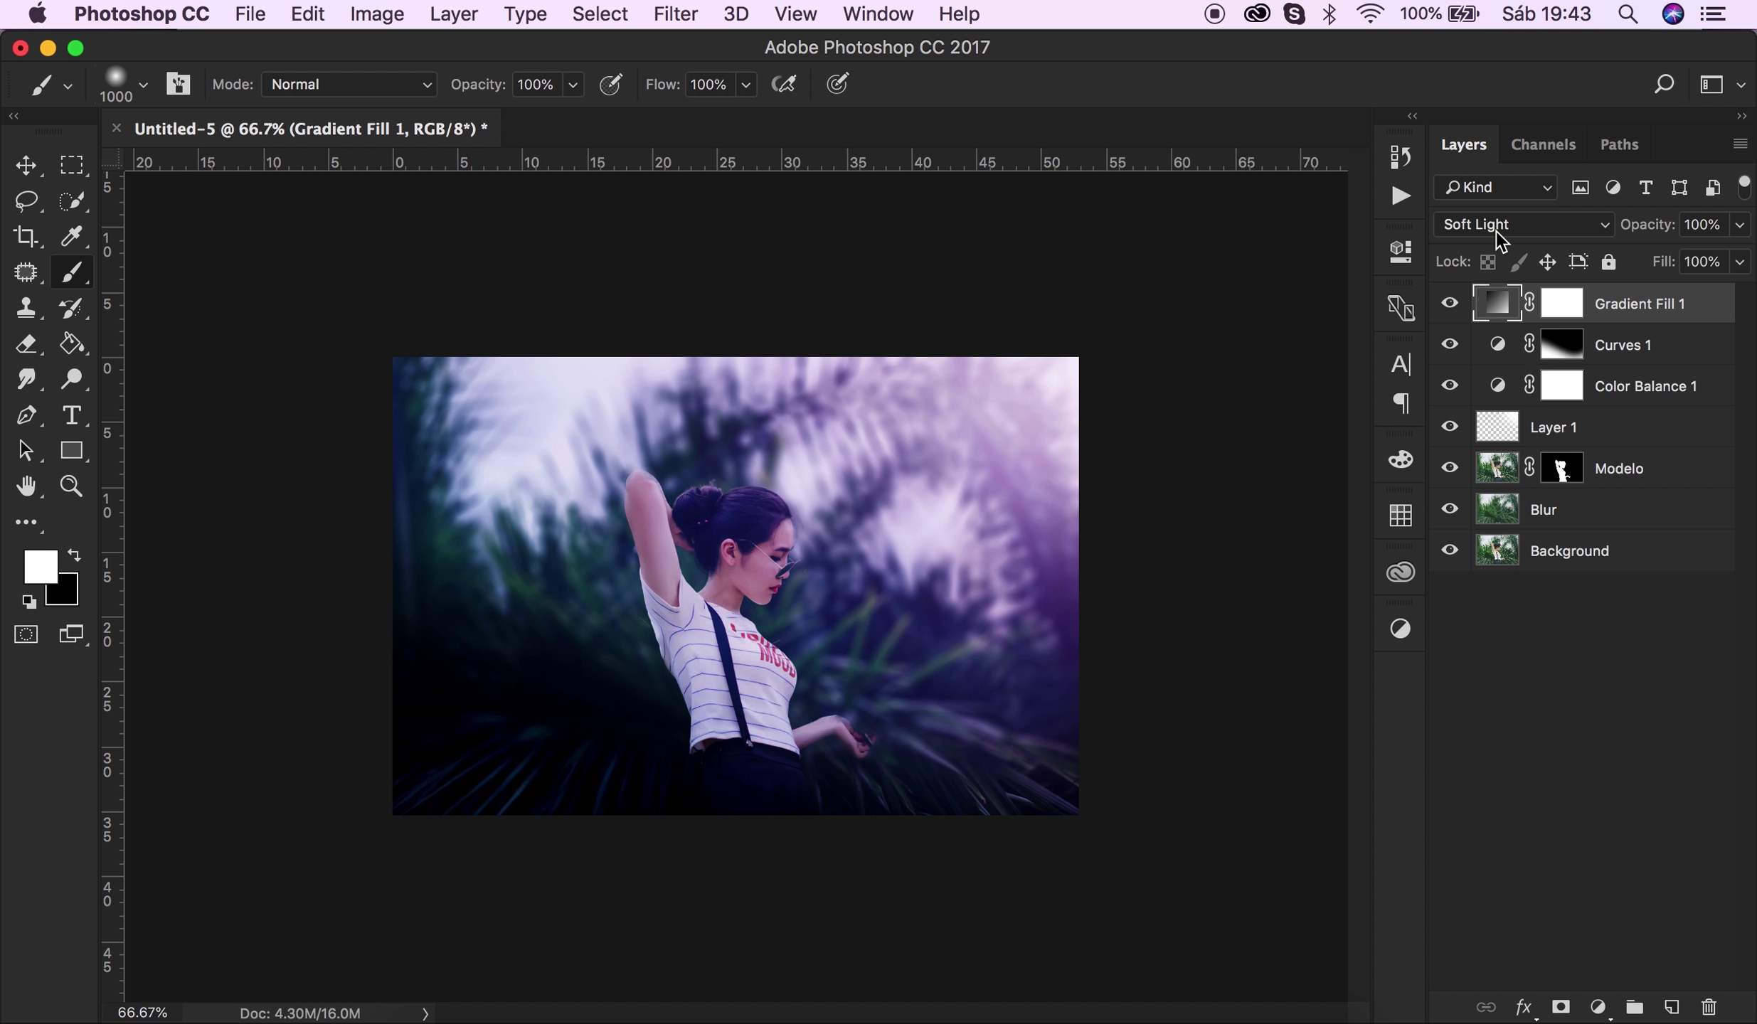
pyautogui.click(1491, 231)
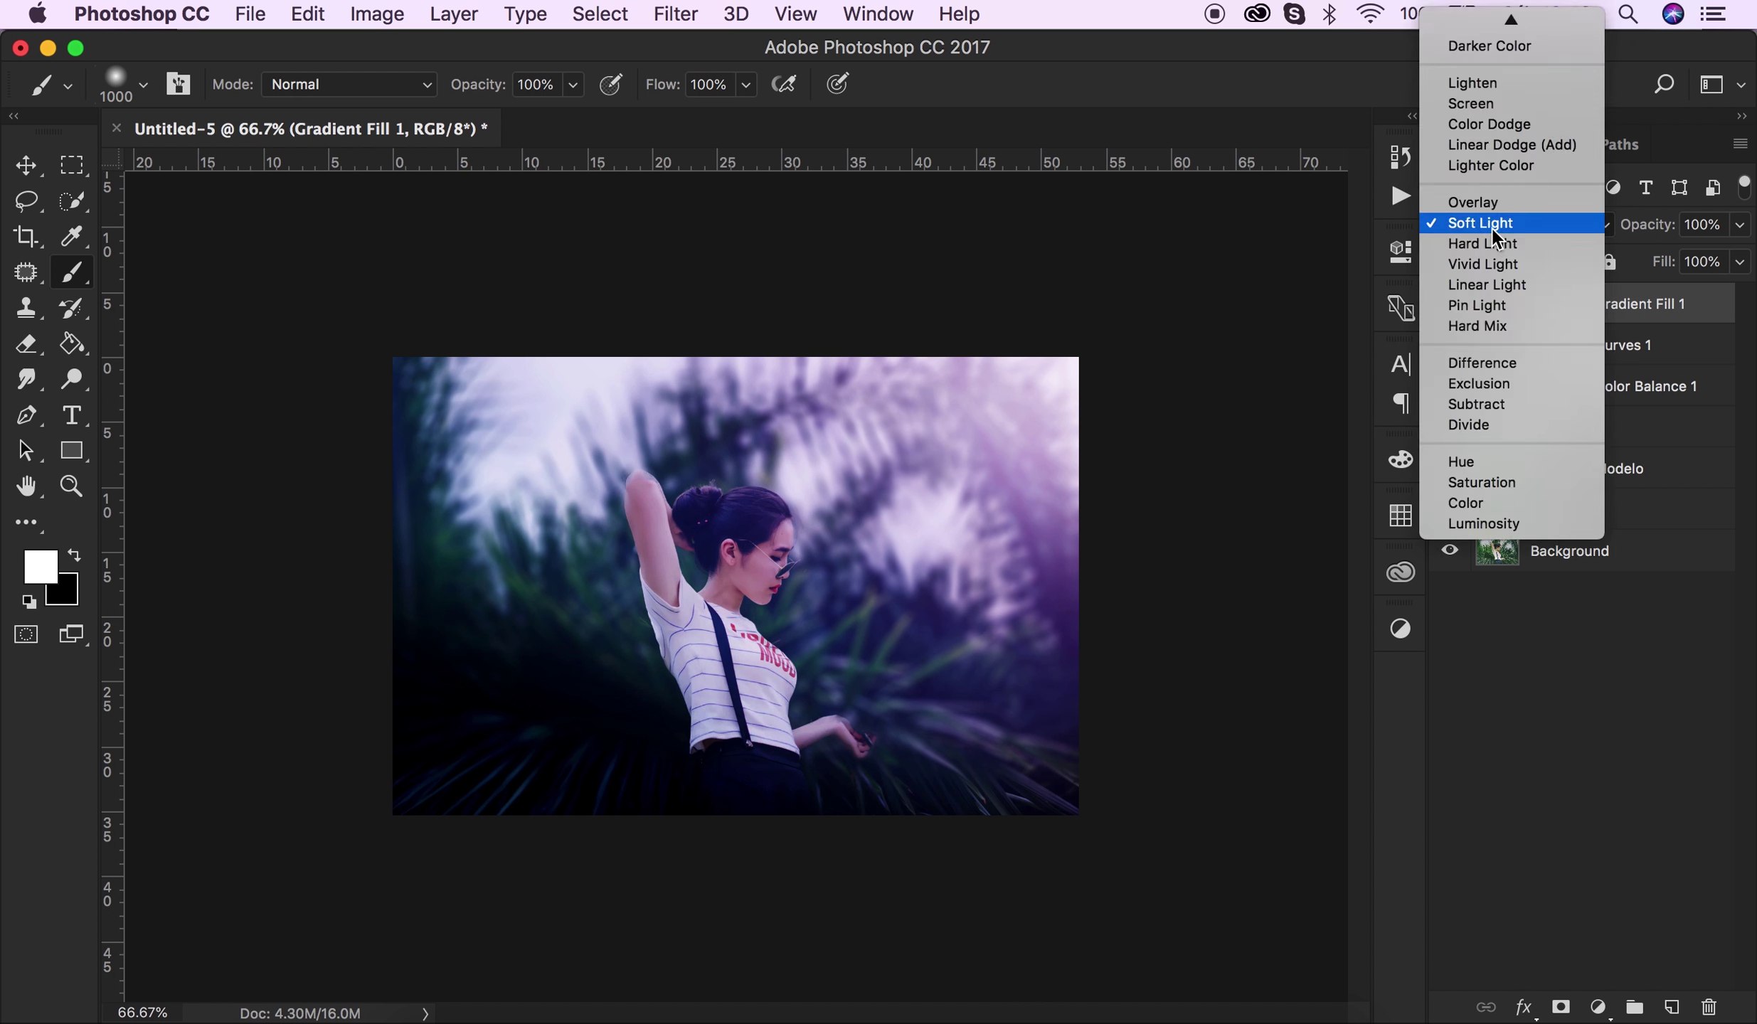
pyautogui.click(1483, 107)
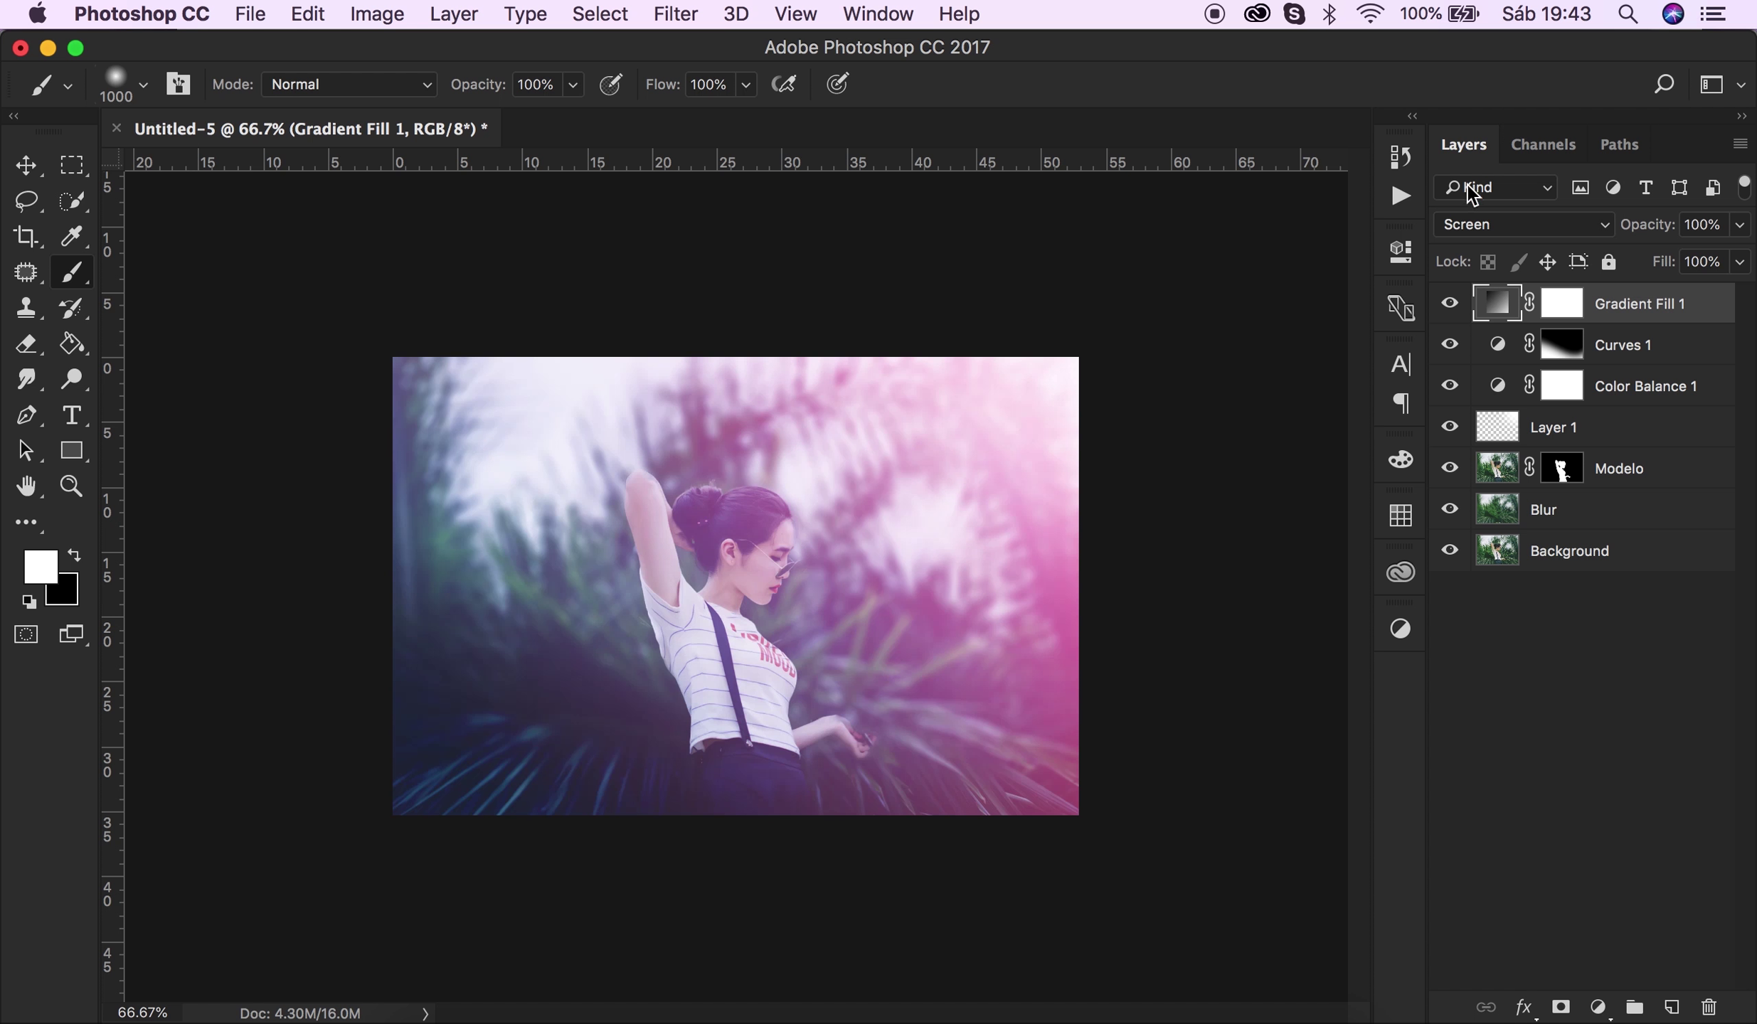
pyautogui.click(1700, 226)
pyautogui.write('50')
pyautogui.click(1568, 667)
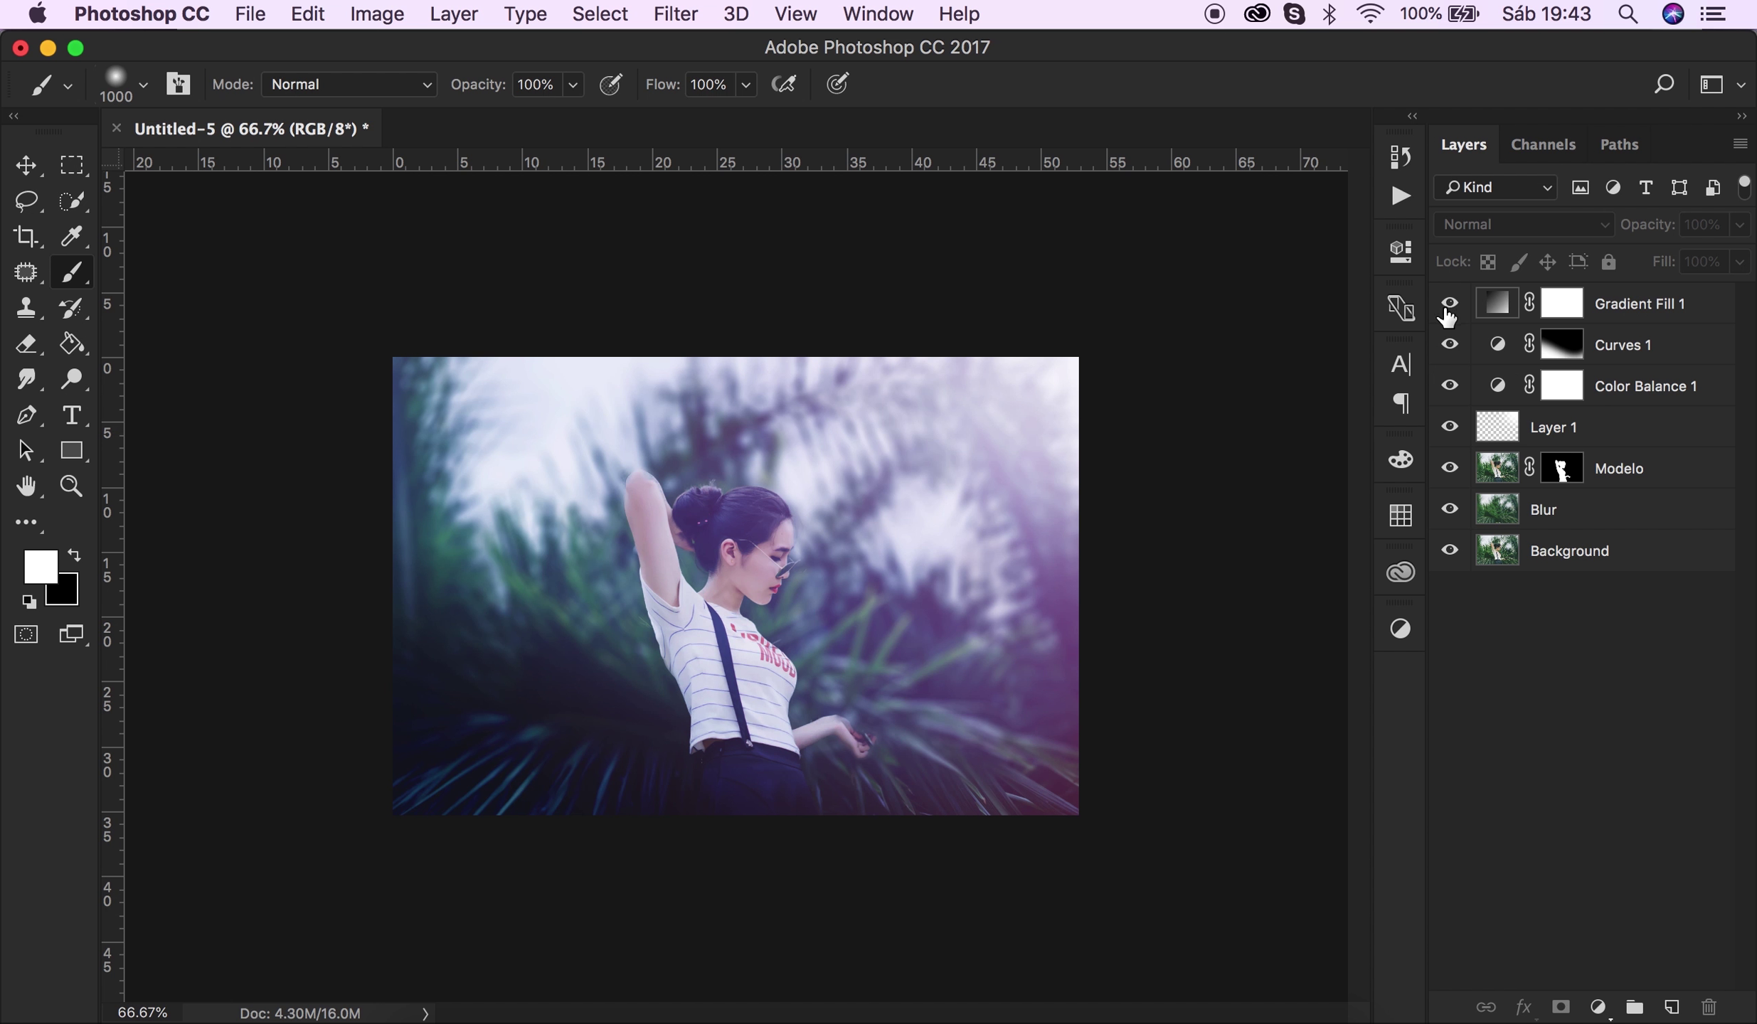
# Re-test Soft Light on Gradient Fill 1 and return it to Screen.
pyautogui.click(1594, 304)
pyautogui.click(1516, 224)
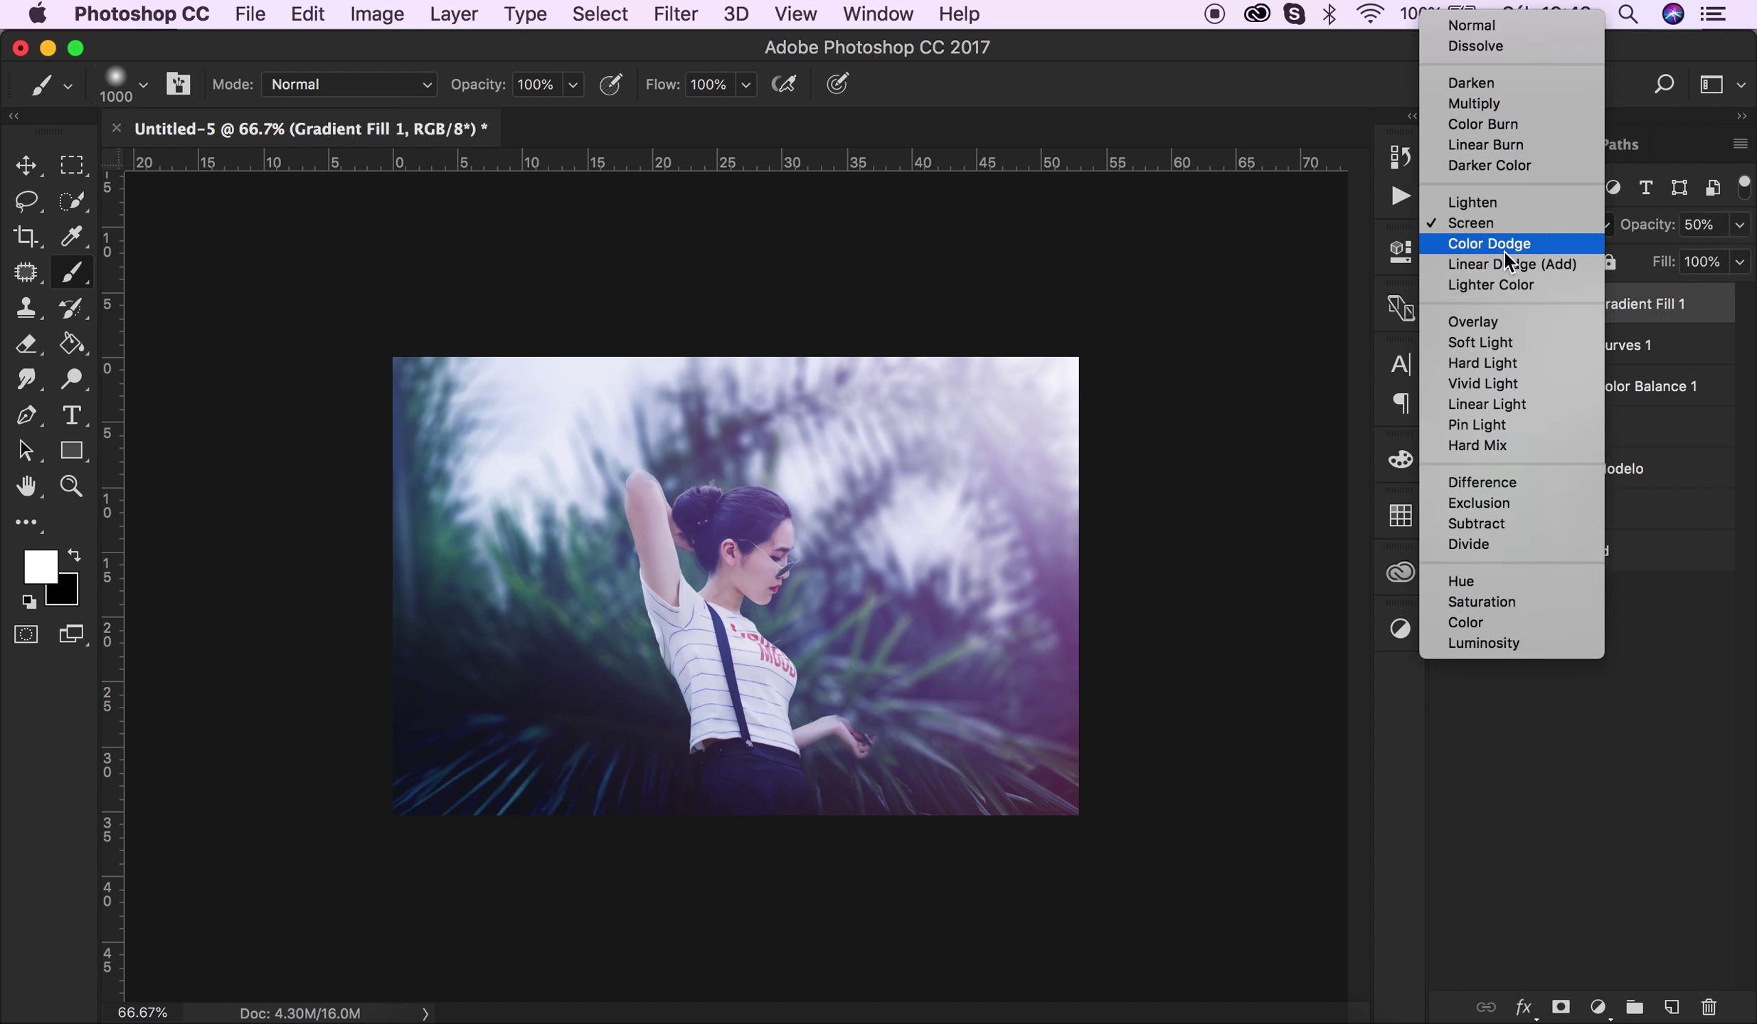
pyautogui.click(1506, 343)
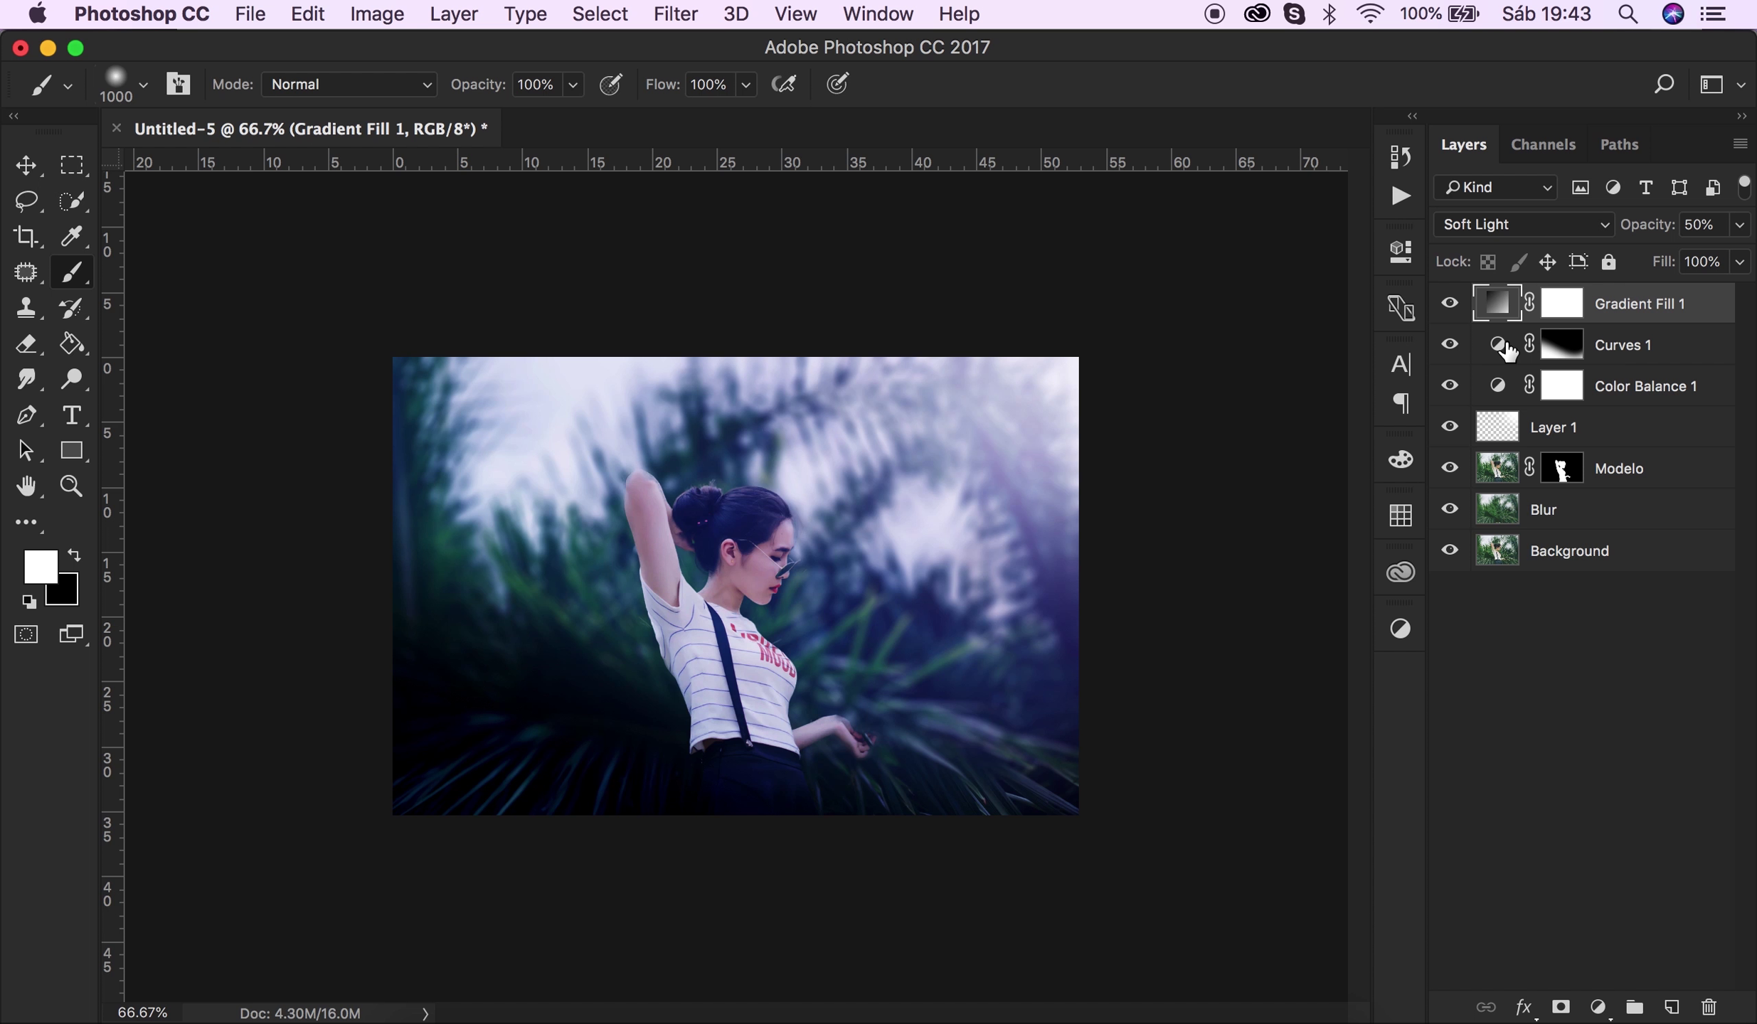
pyautogui.click(1523, 225)
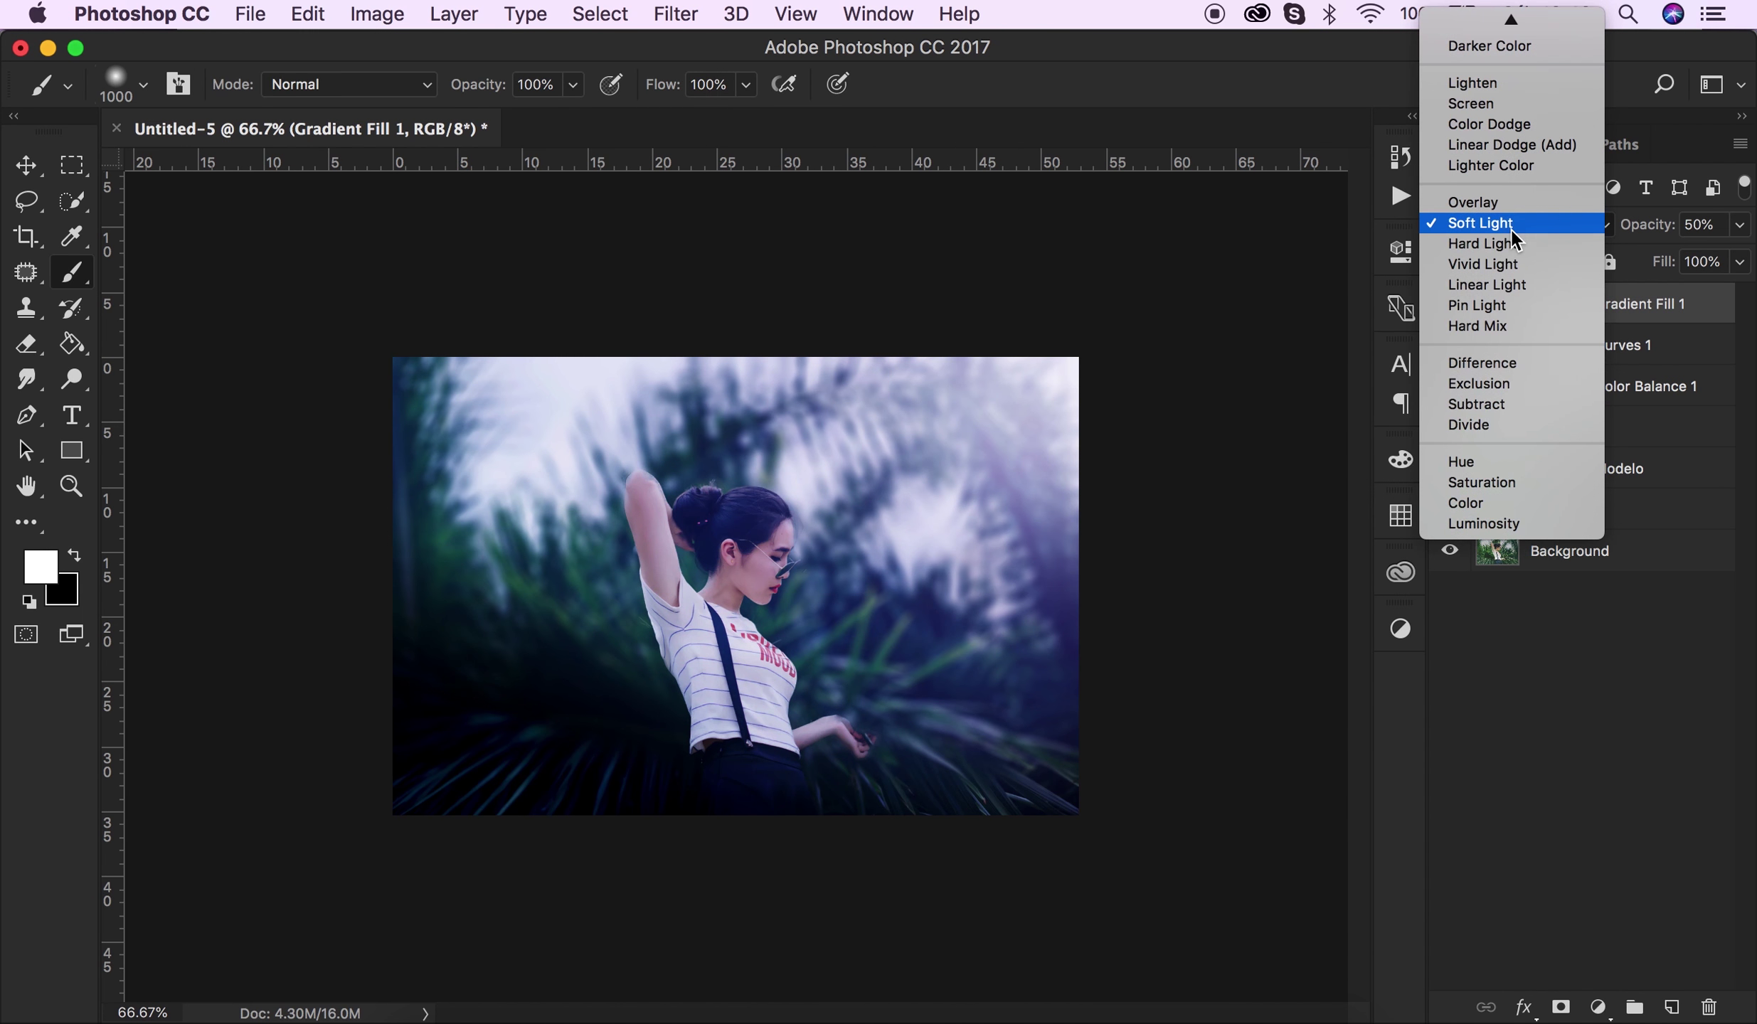
pyautogui.click(1478, 103)
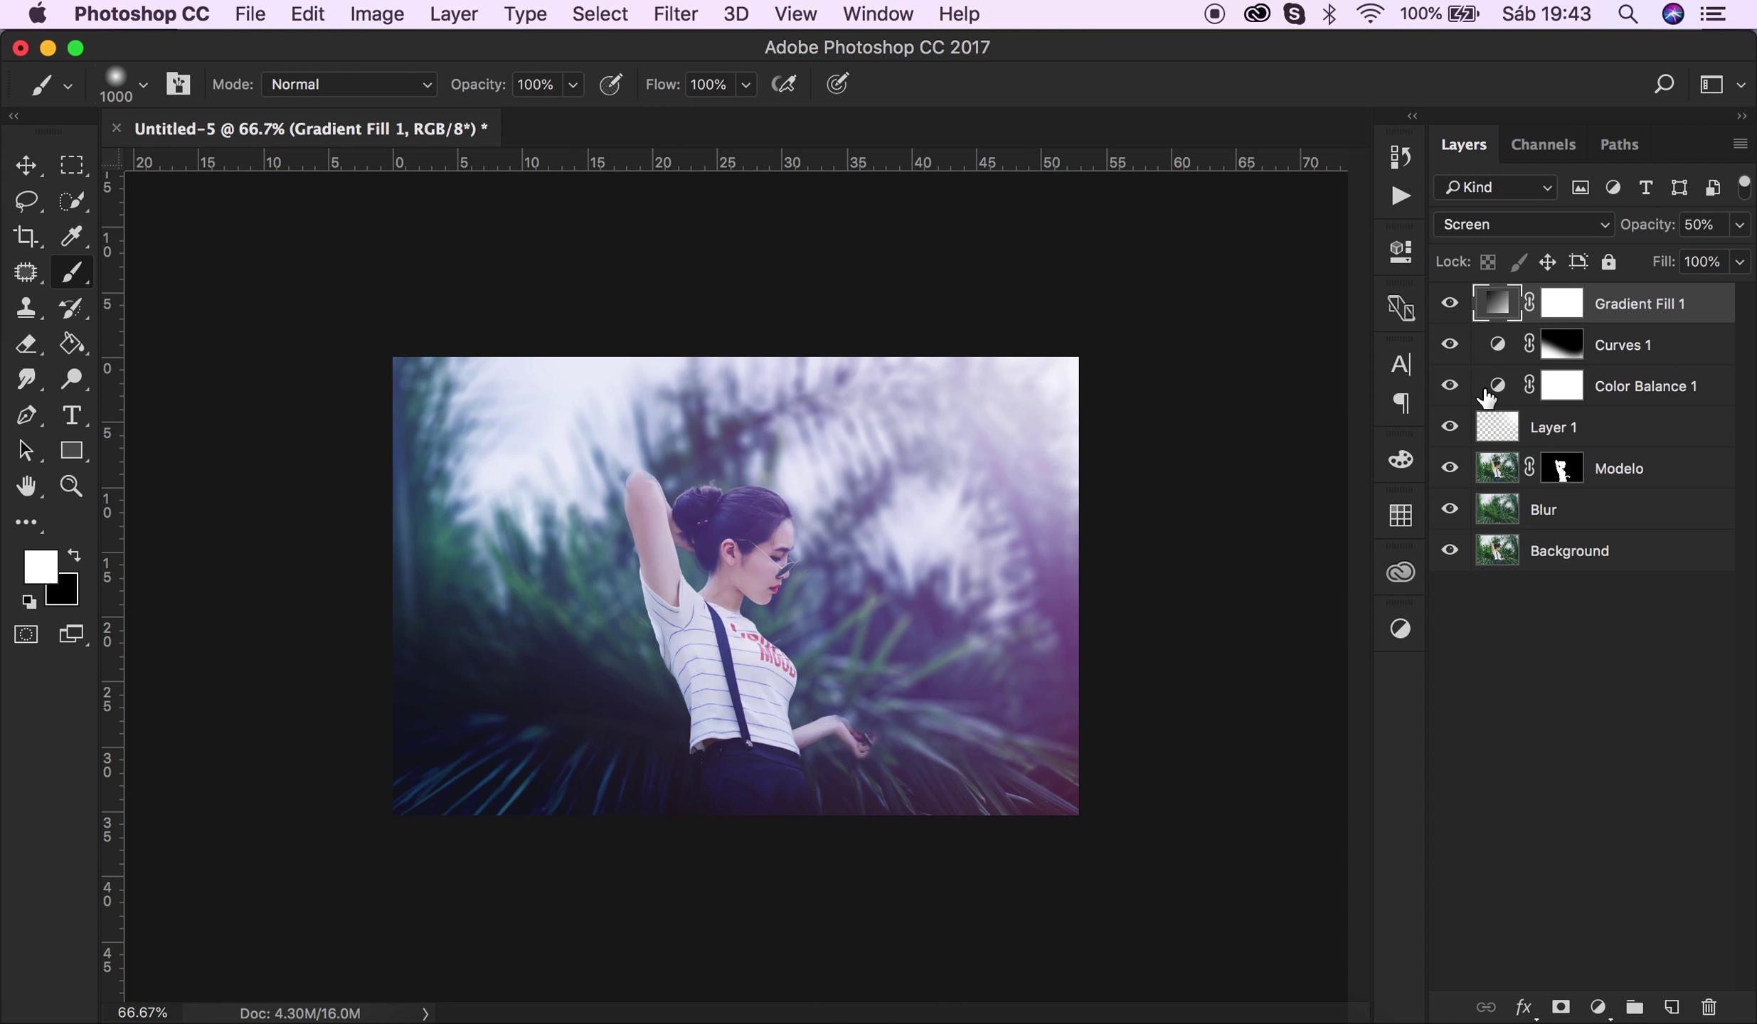
pyautogui.click(1563, 388)
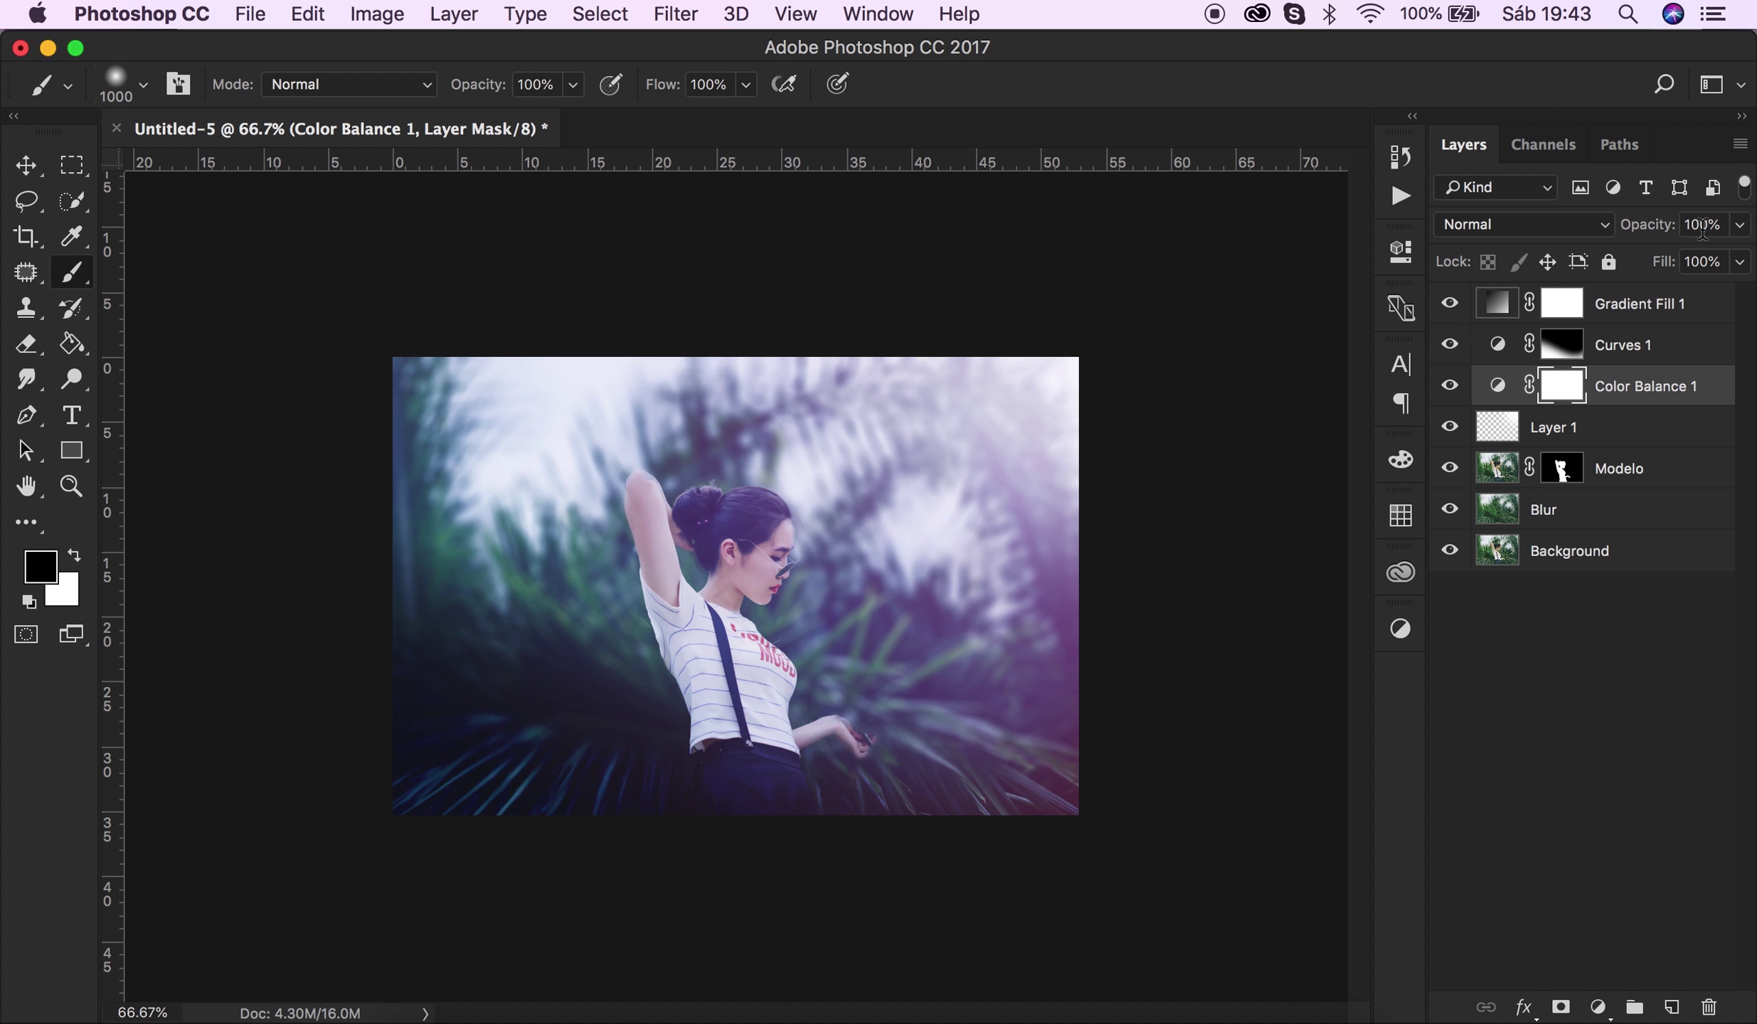
# Select Layer 1 and clear its opacity field to enter a new 60% value.
pyautogui.click(1609, 430)
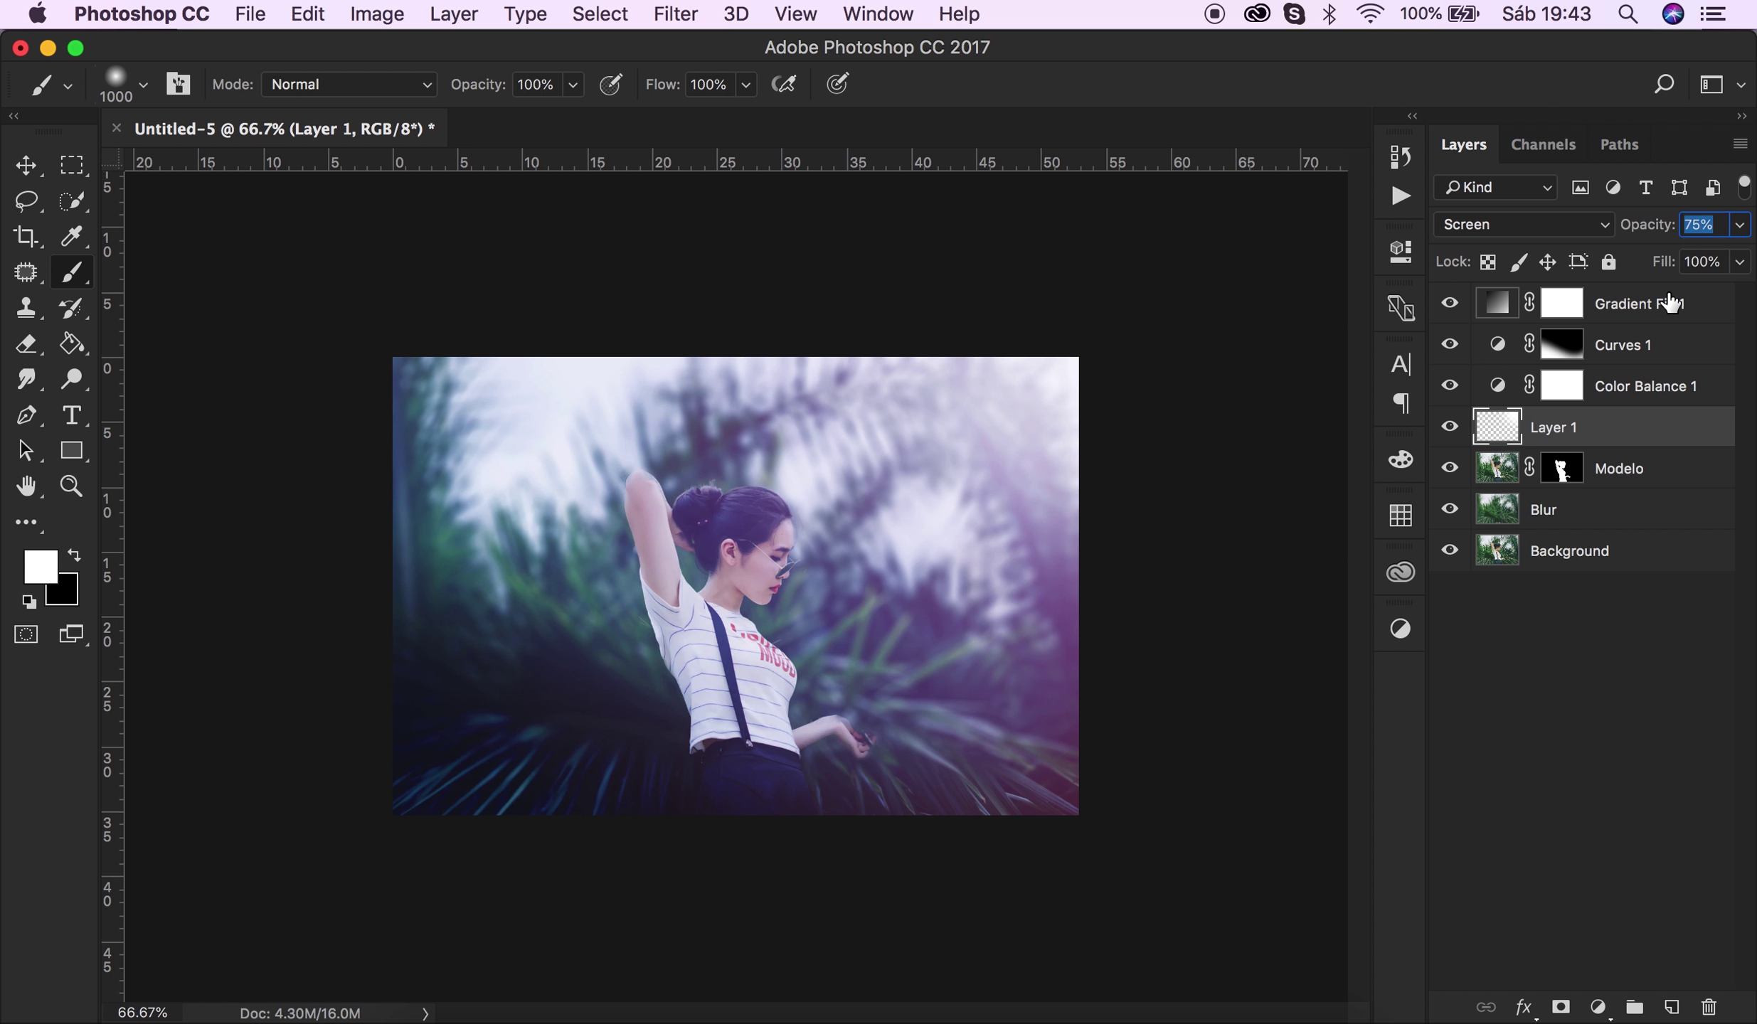
pyautogui.click(1605, 393)
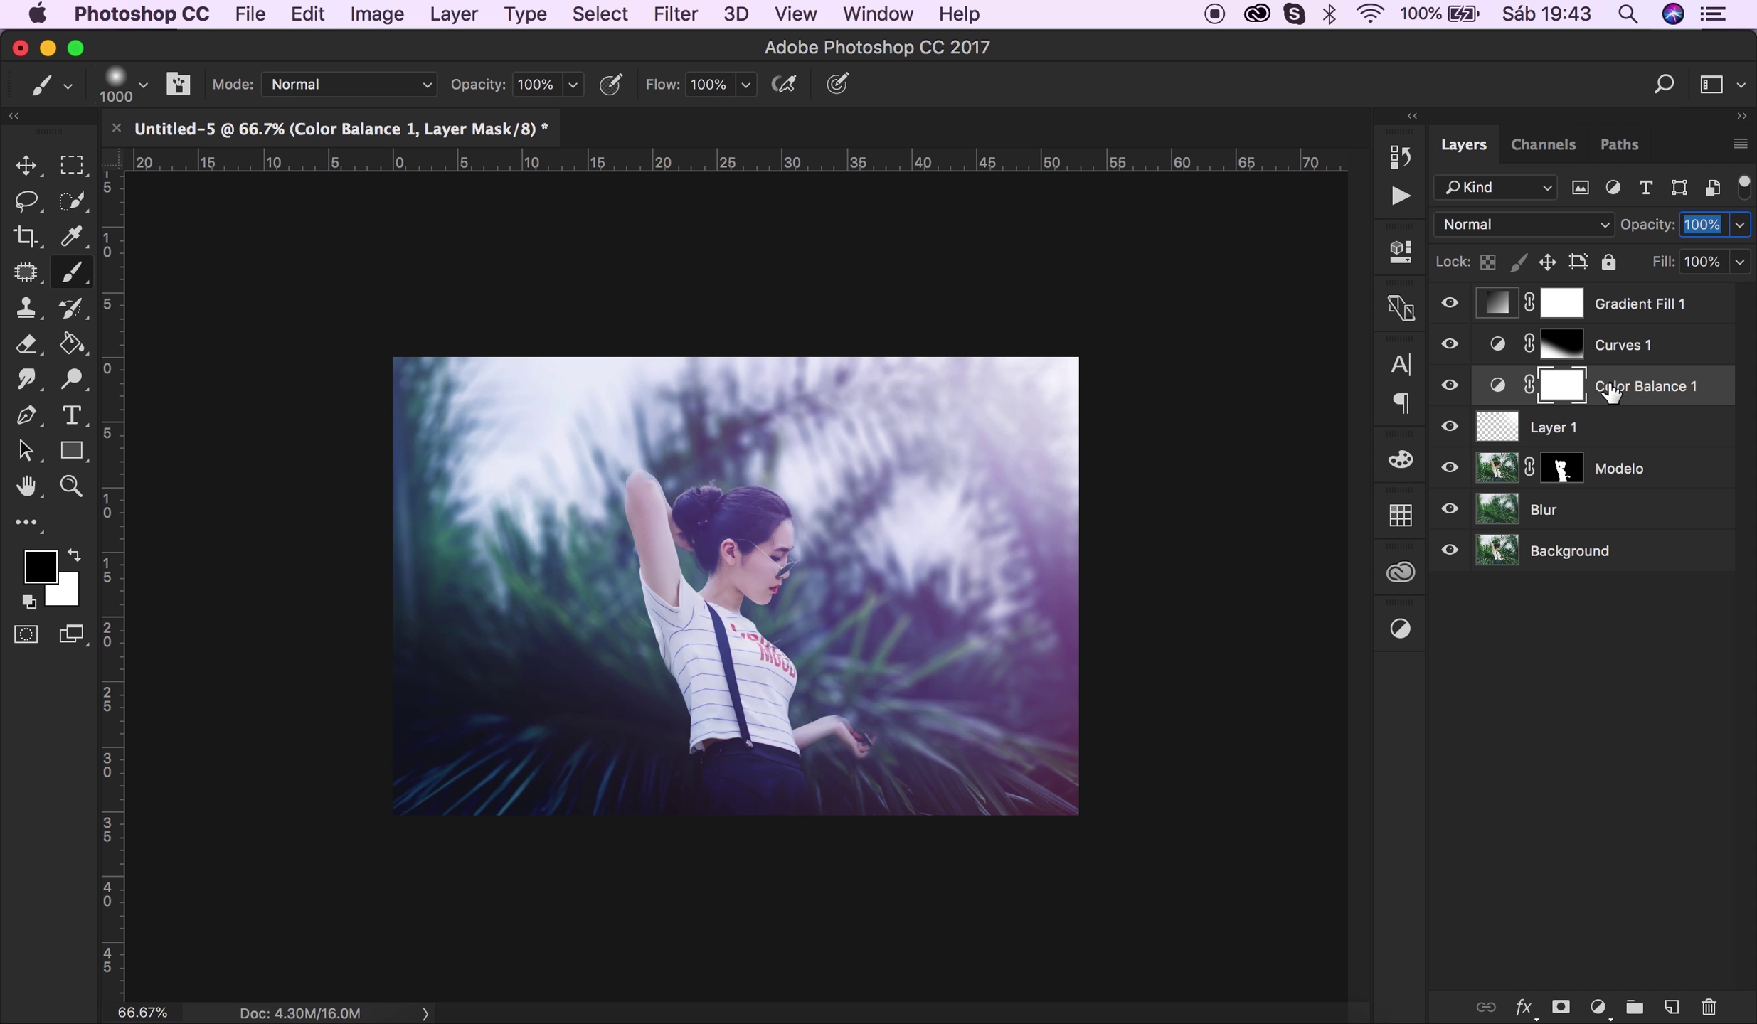
pyautogui.click(1584, 439)
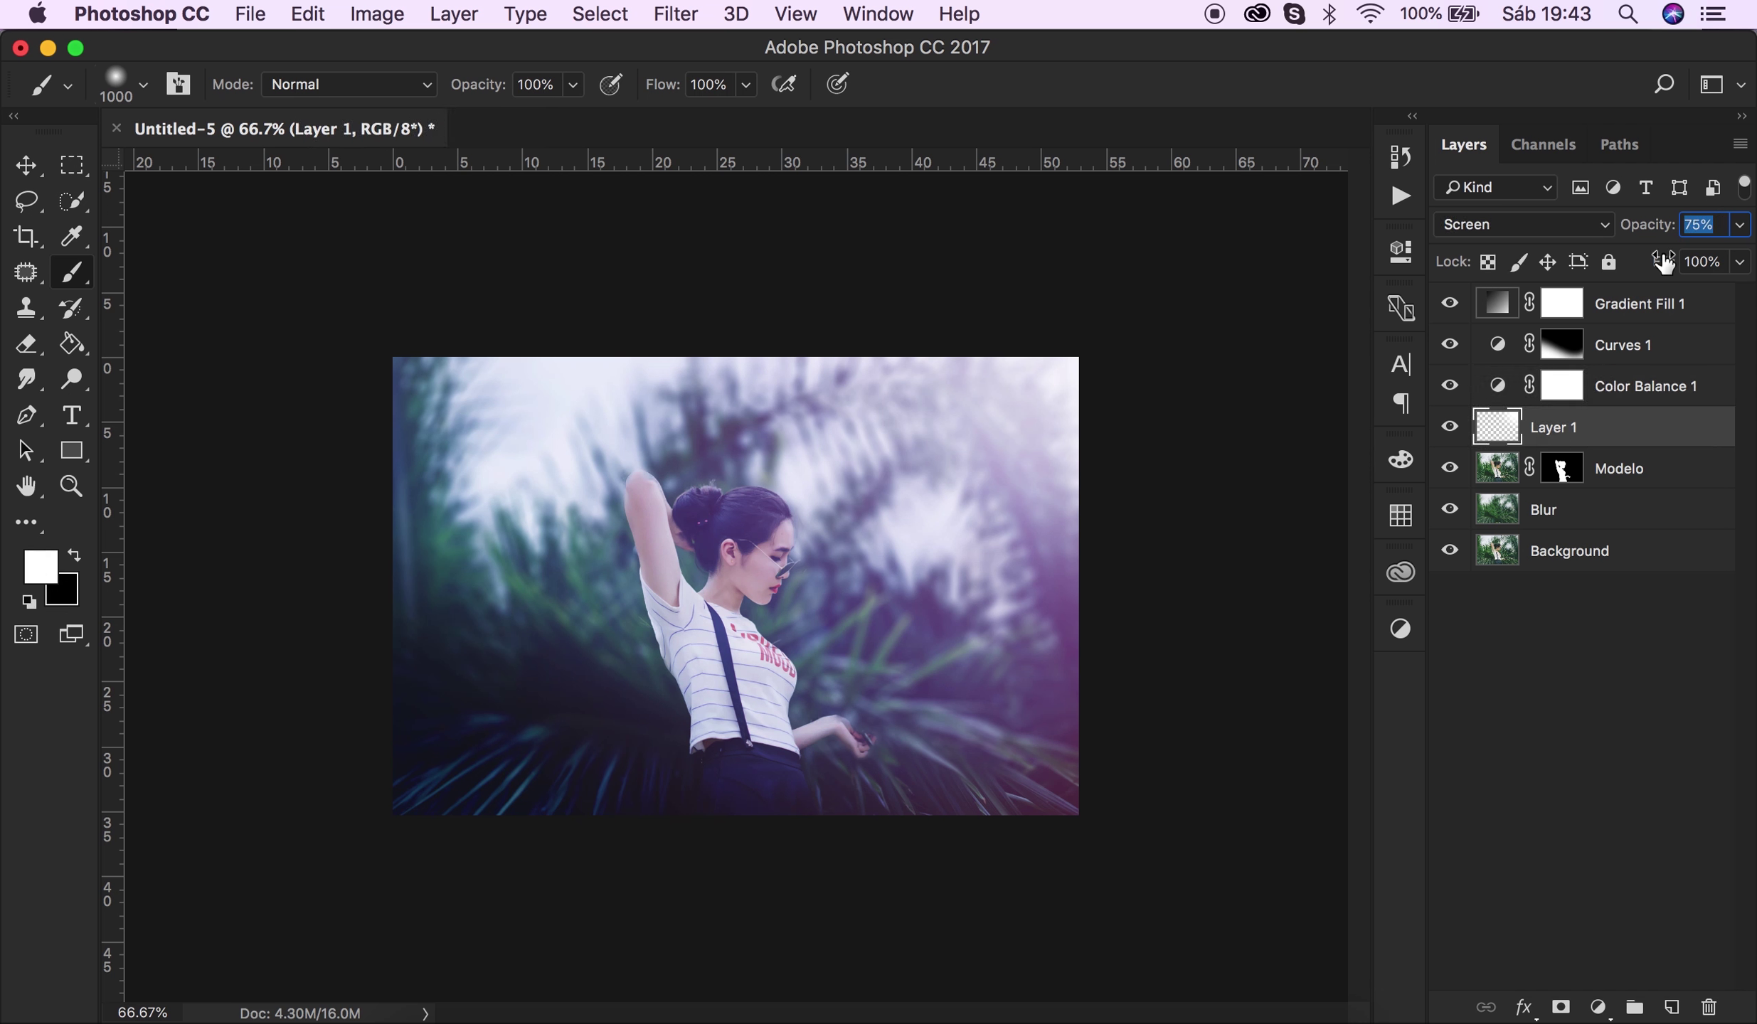
pyautogui.write('5')
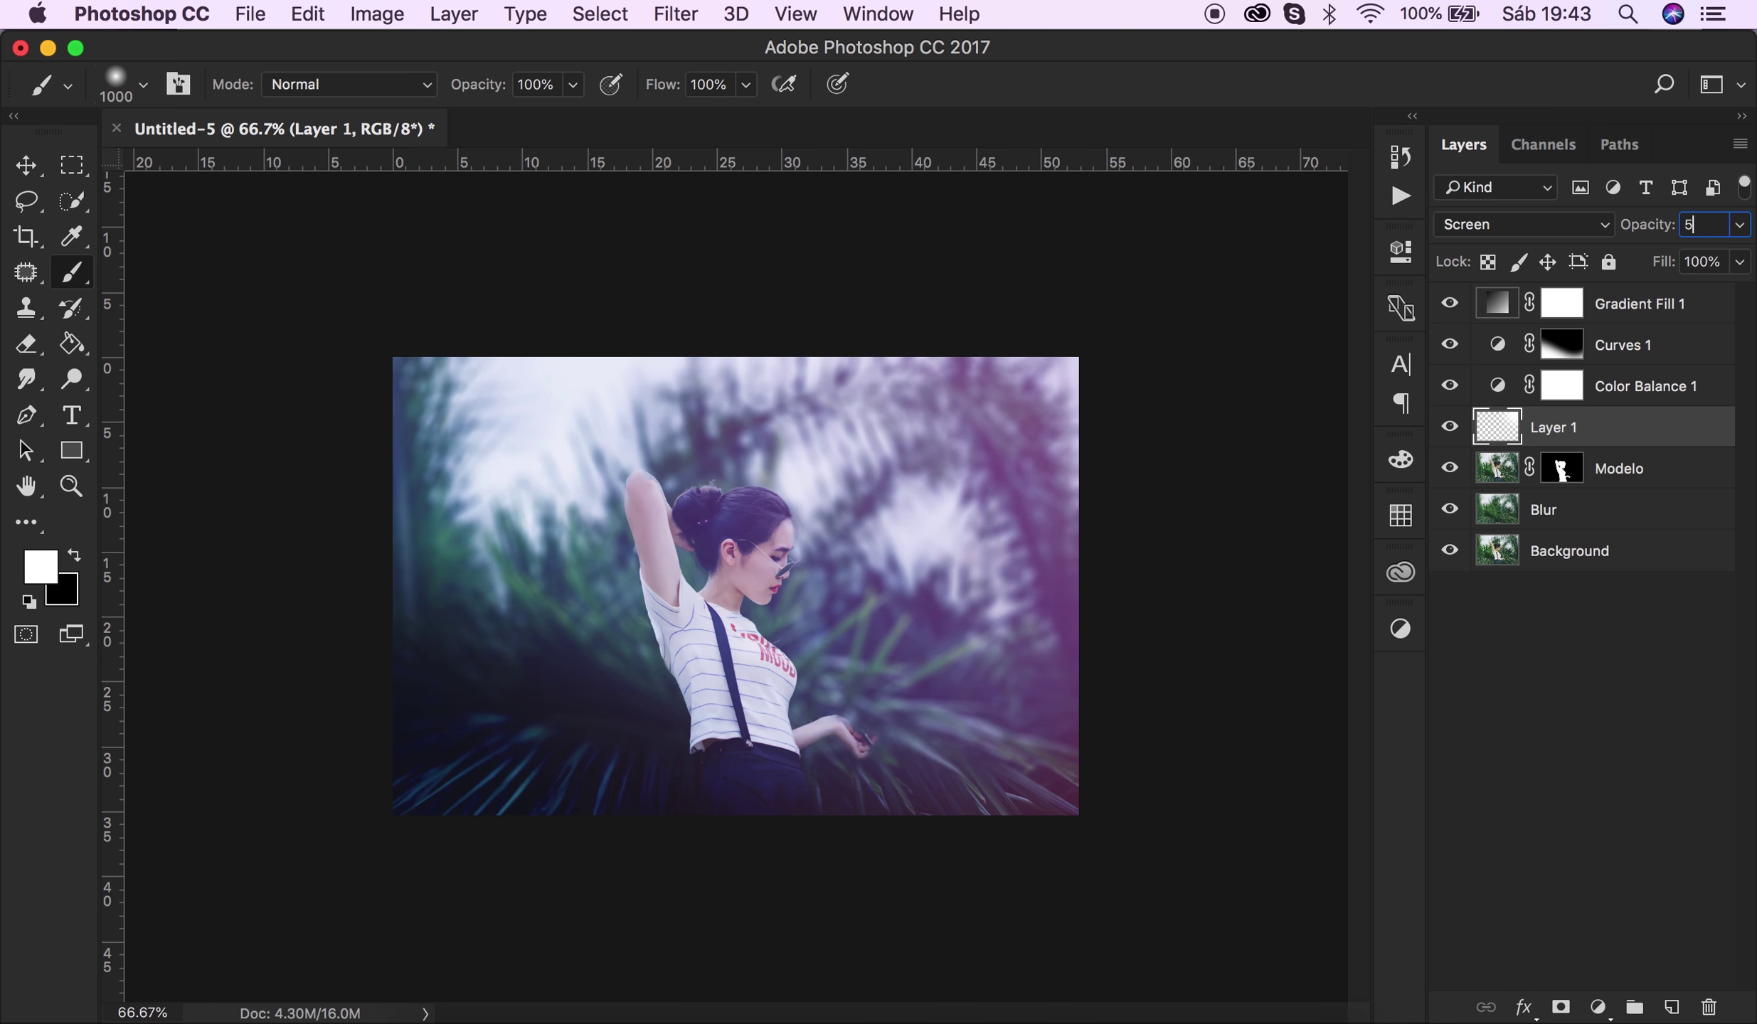
pyautogui.write('50')
pyautogui.press('BackSpace')
pyautogui.press('BackSpace')
pyautogui.write('0')
pyautogui.press('BackSpace')
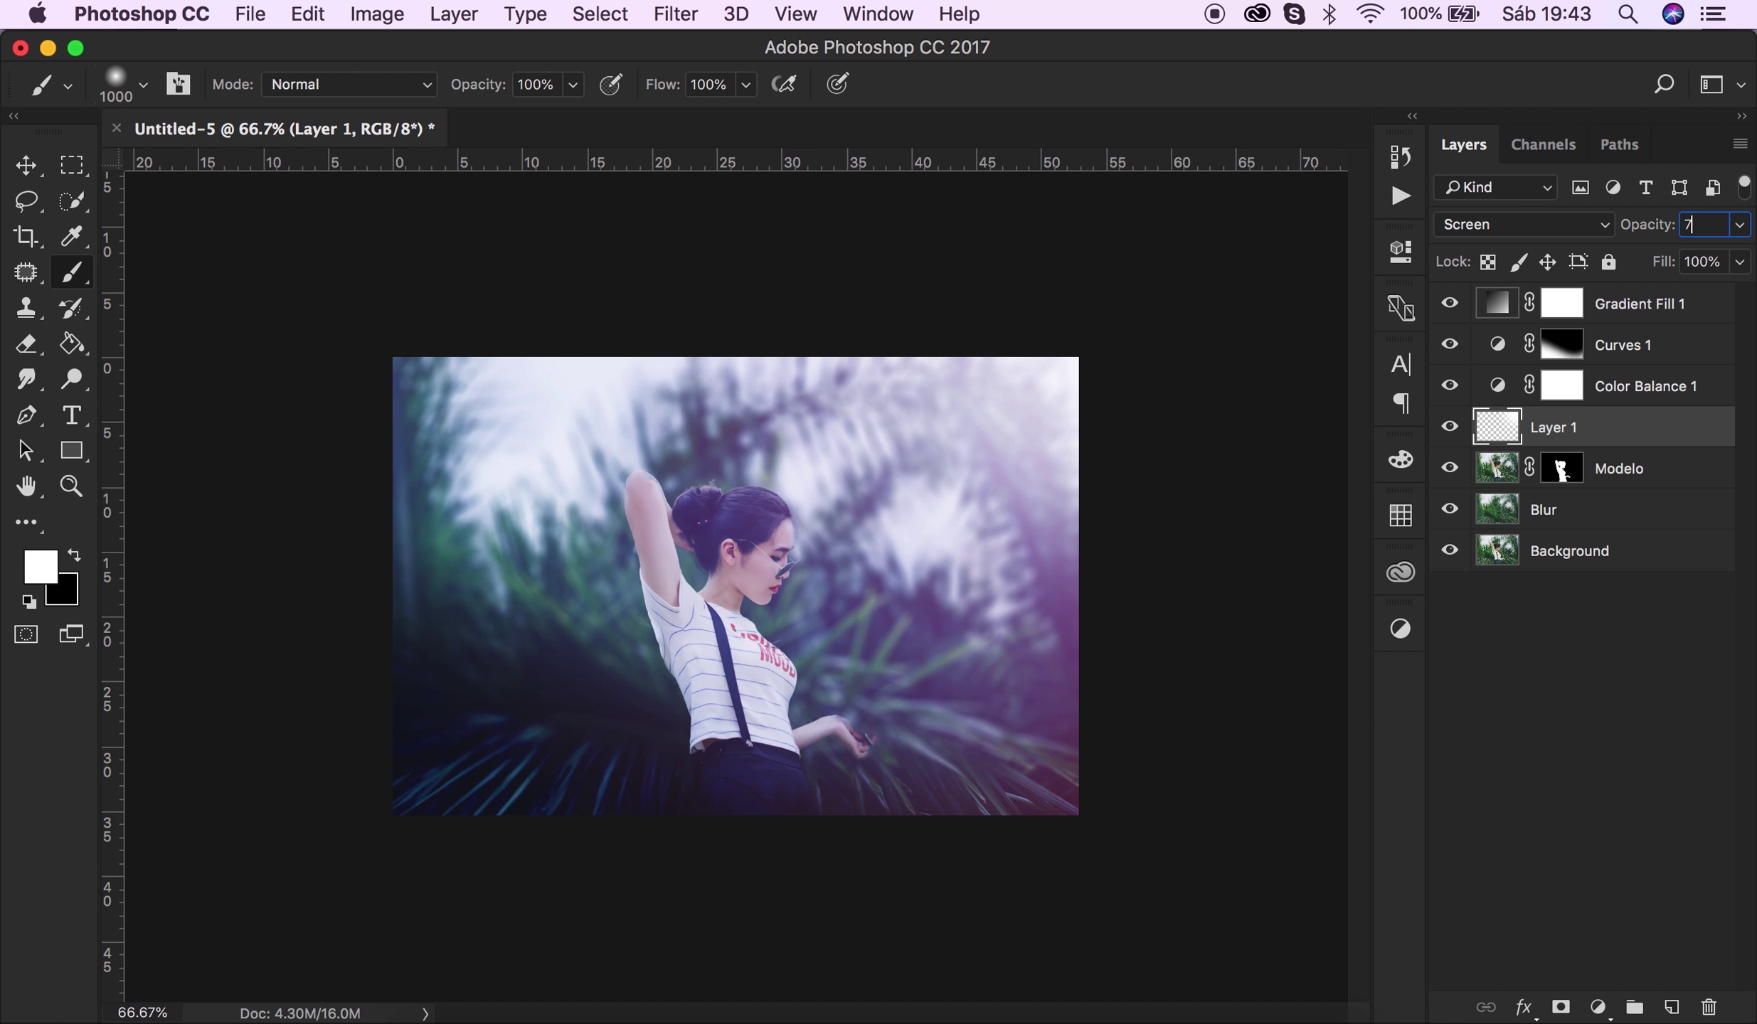
pyautogui.press('BackSpace')
# Finish Layer 1 at 60% opacity, then group the layers from Blur through Gradient Fill 1.
pyautogui.write('60')
pyautogui.click(29, 169)
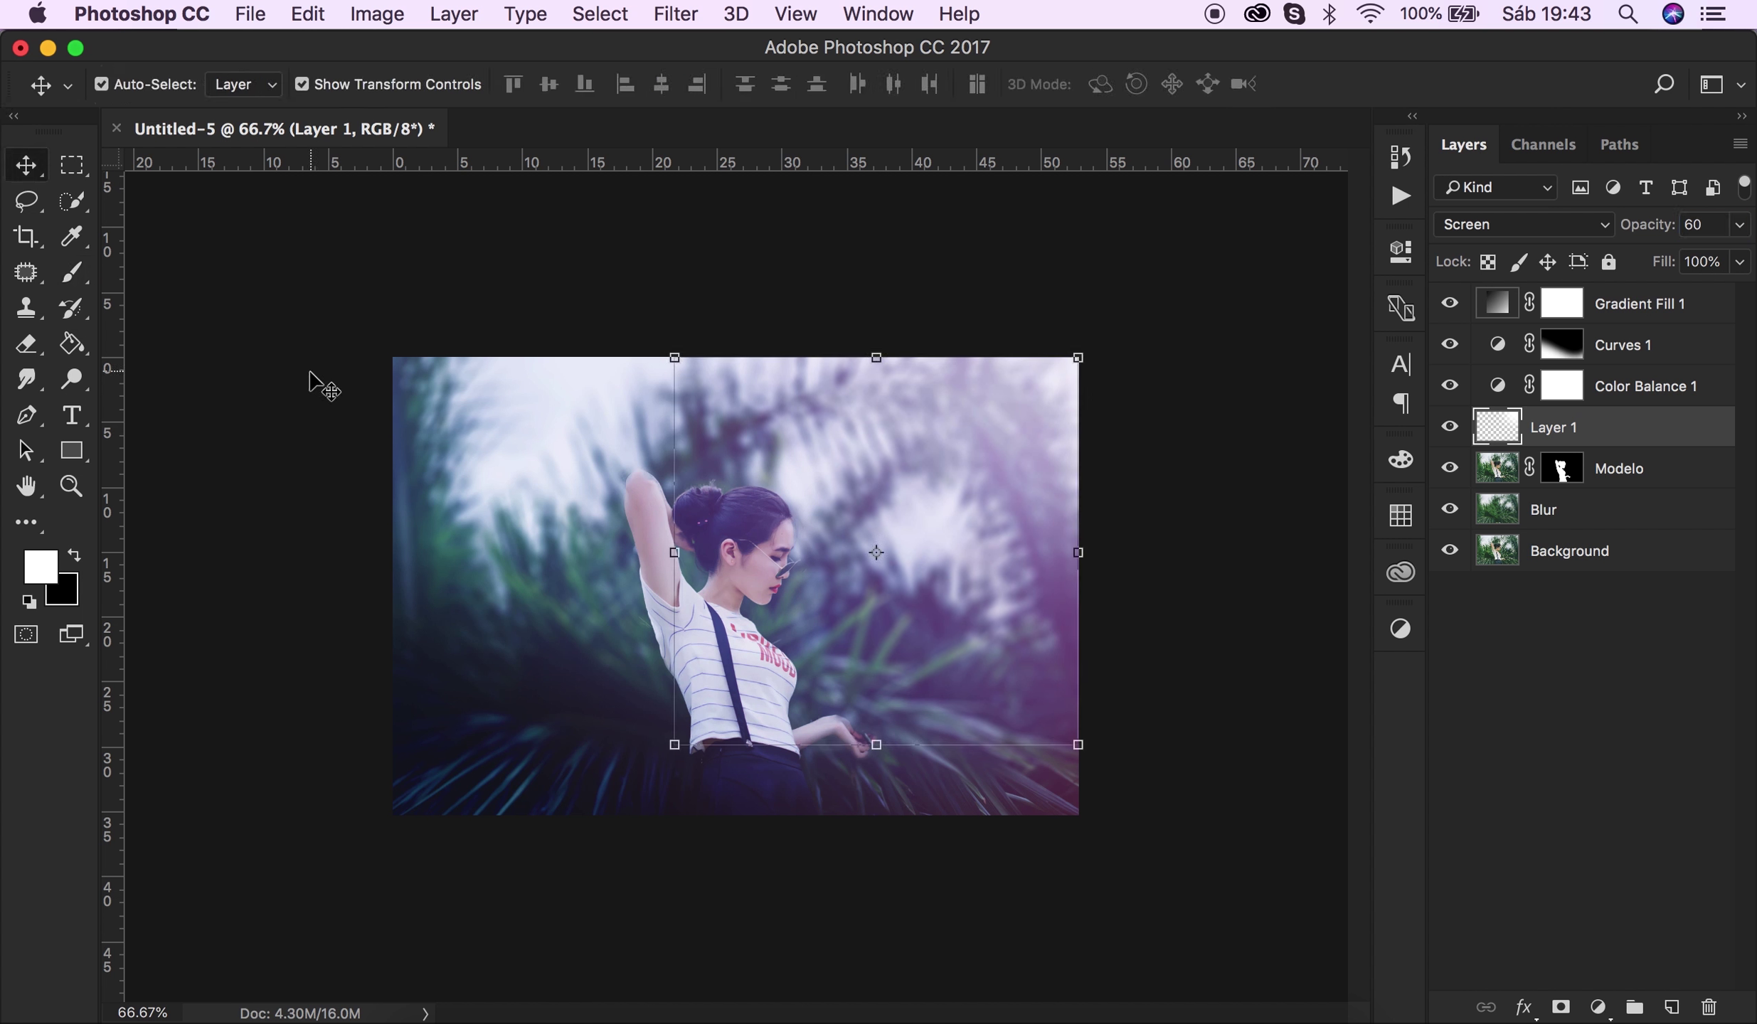
pyautogui.click(316, 384)
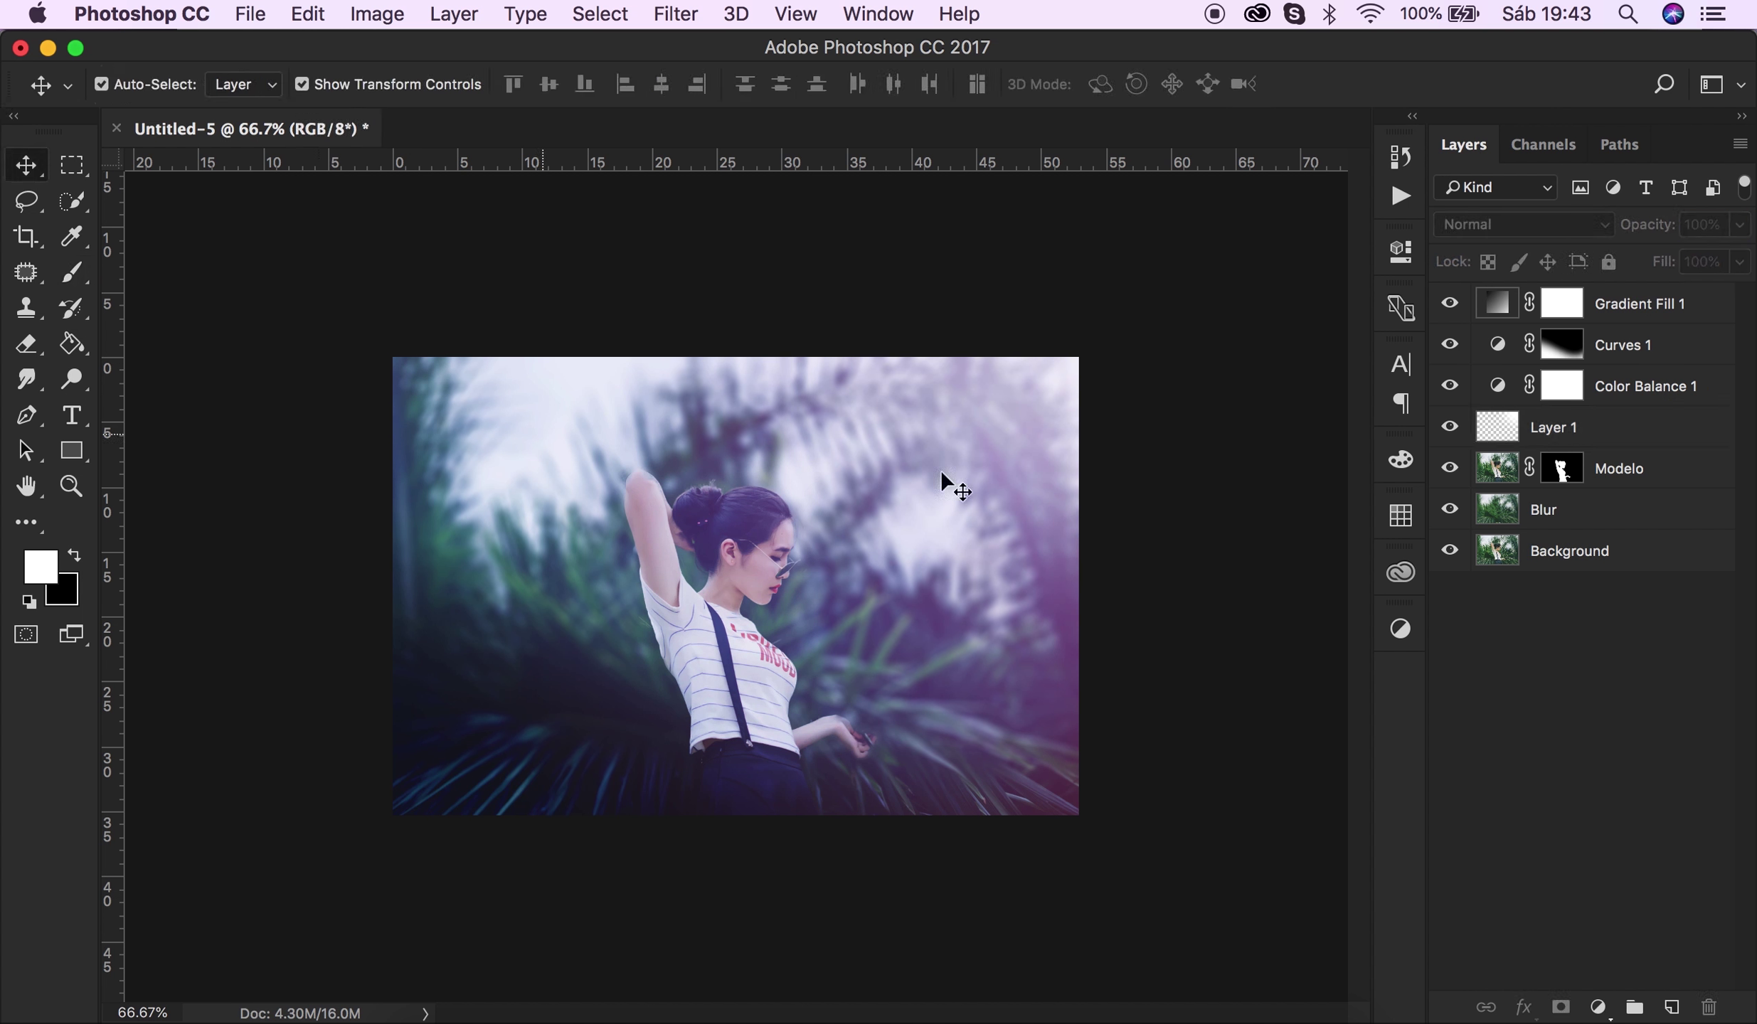
pyautogui.click(1555, 525)
pyautogui.keyDown('shift'); pyautogui.click(1612, 304); pyautogui.keyUp('shift')
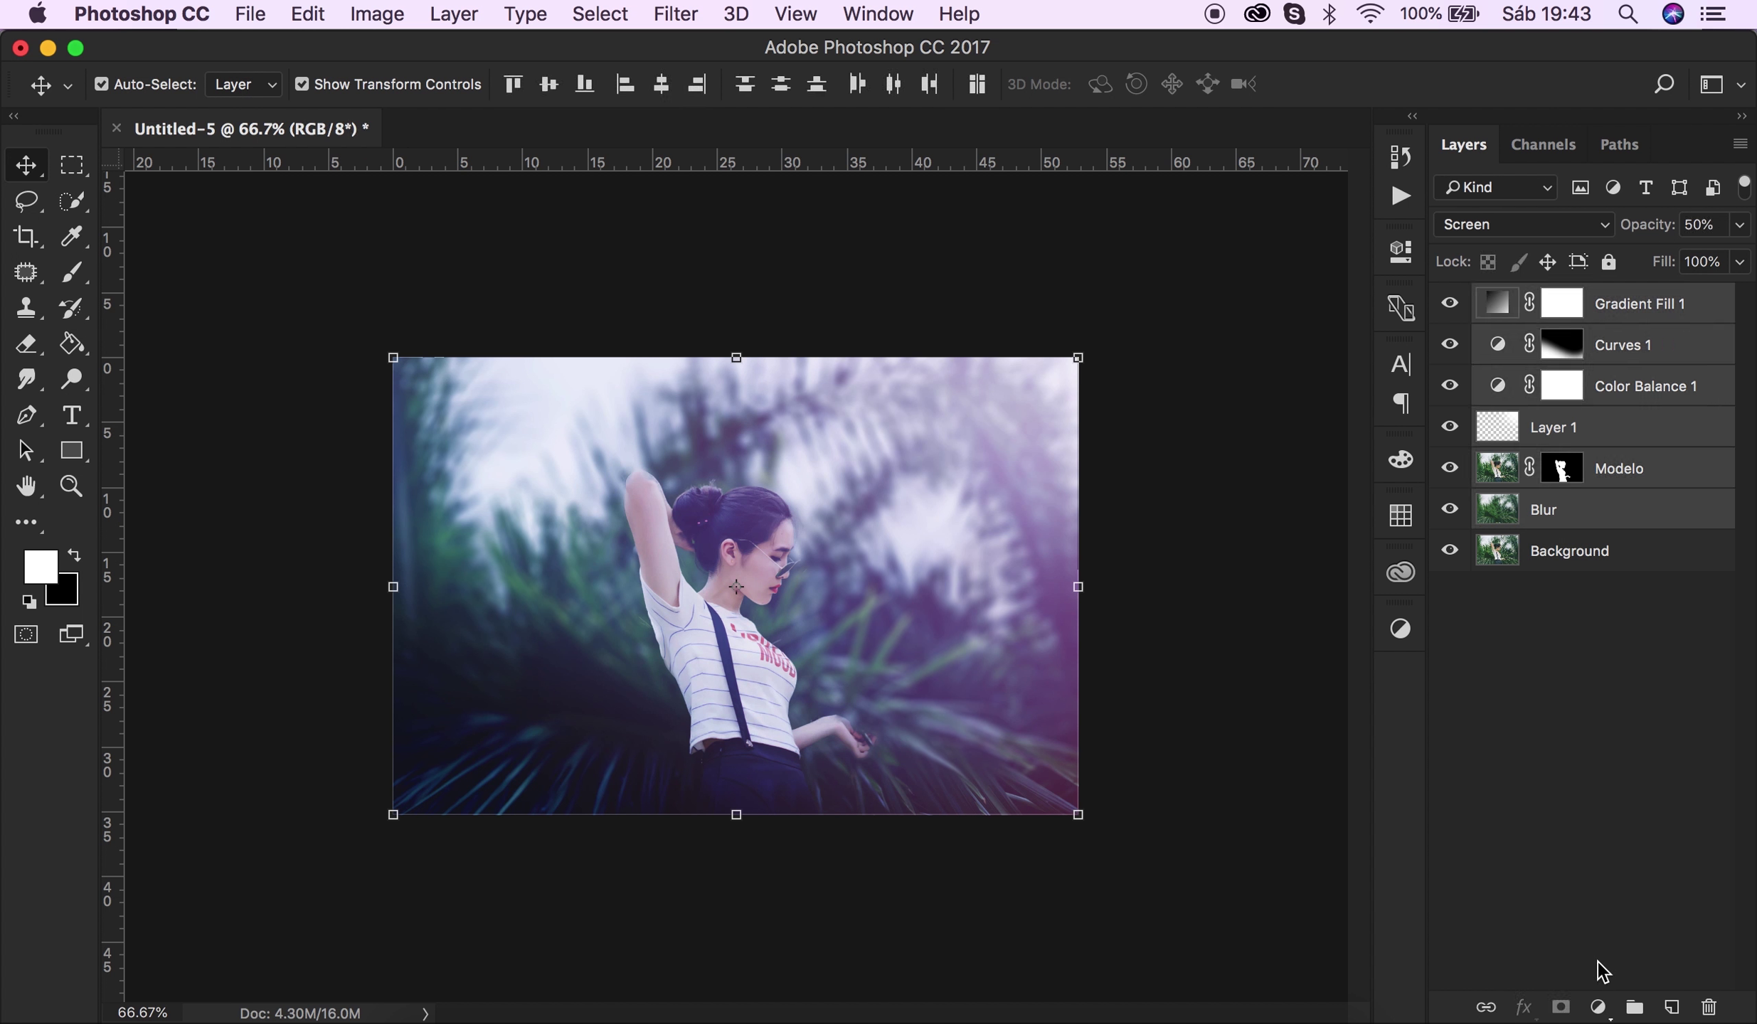
pyautogui.click(1634, 1007)
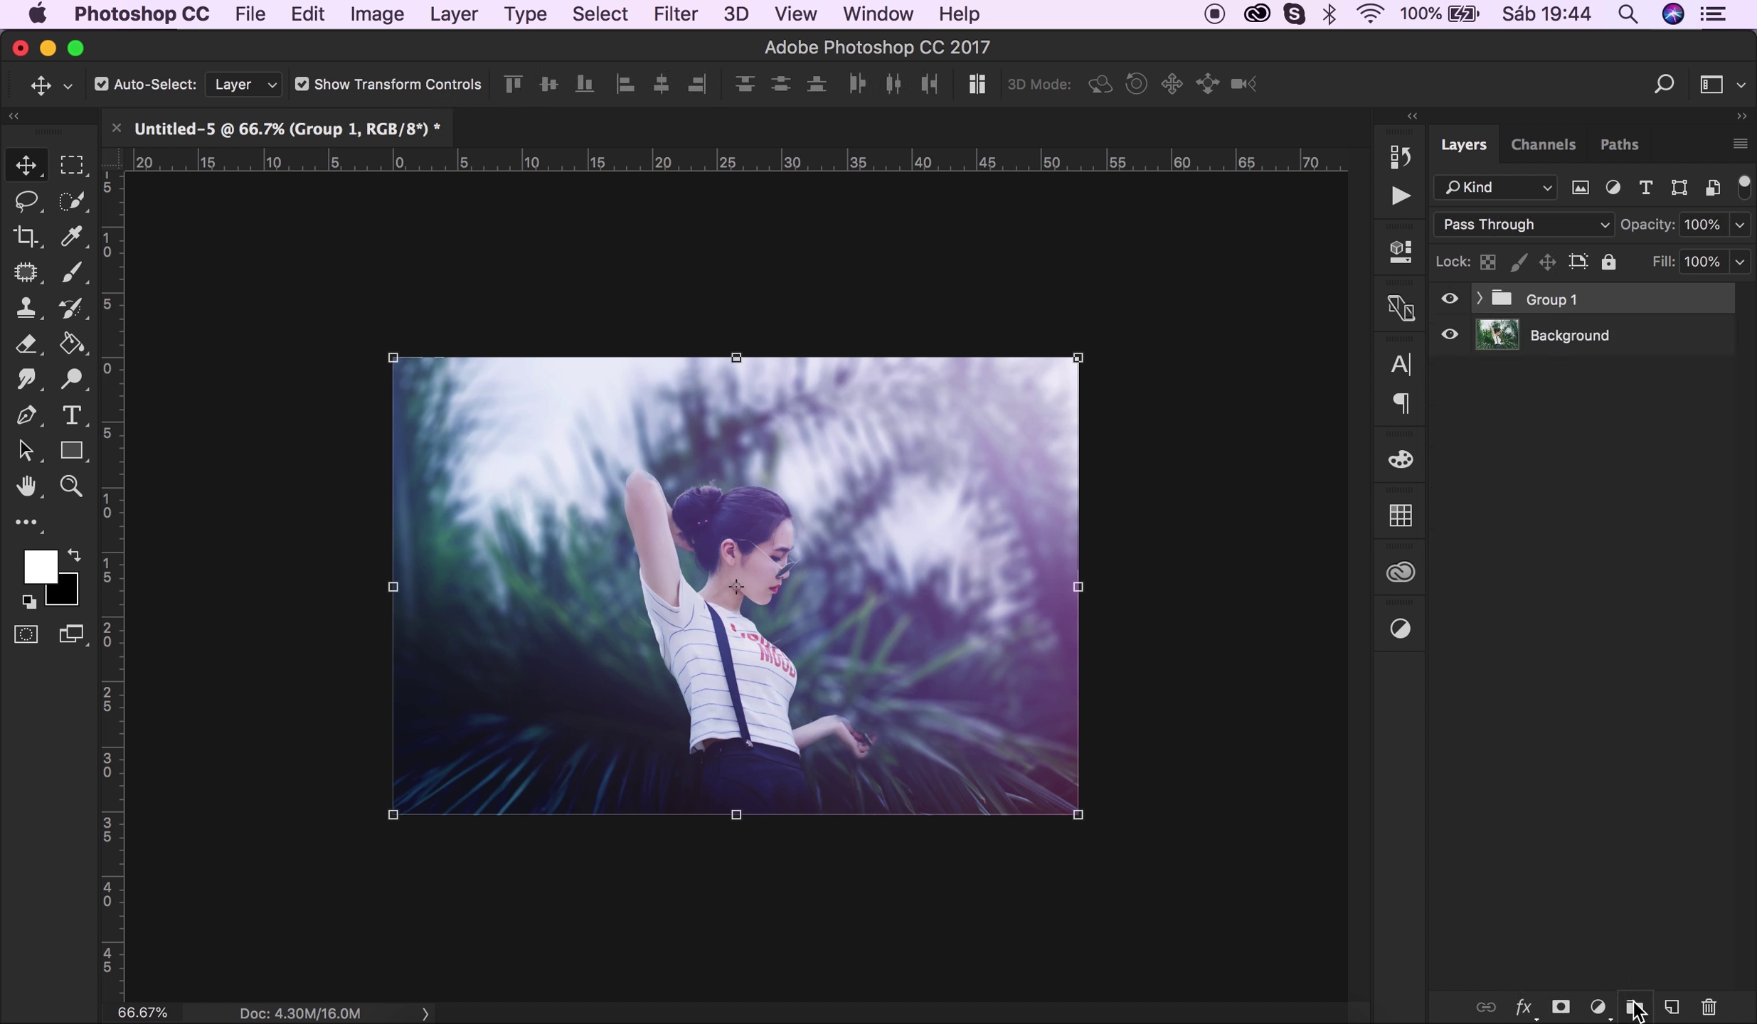
# Rename the group to 'Edit' and toggle its visibility to compare before and after.
pyautogui.doubleClick(1549, 302)
pyautogui.write('Edit')
pyautogui.press('Return')
pyautogui.click(1450, 299)
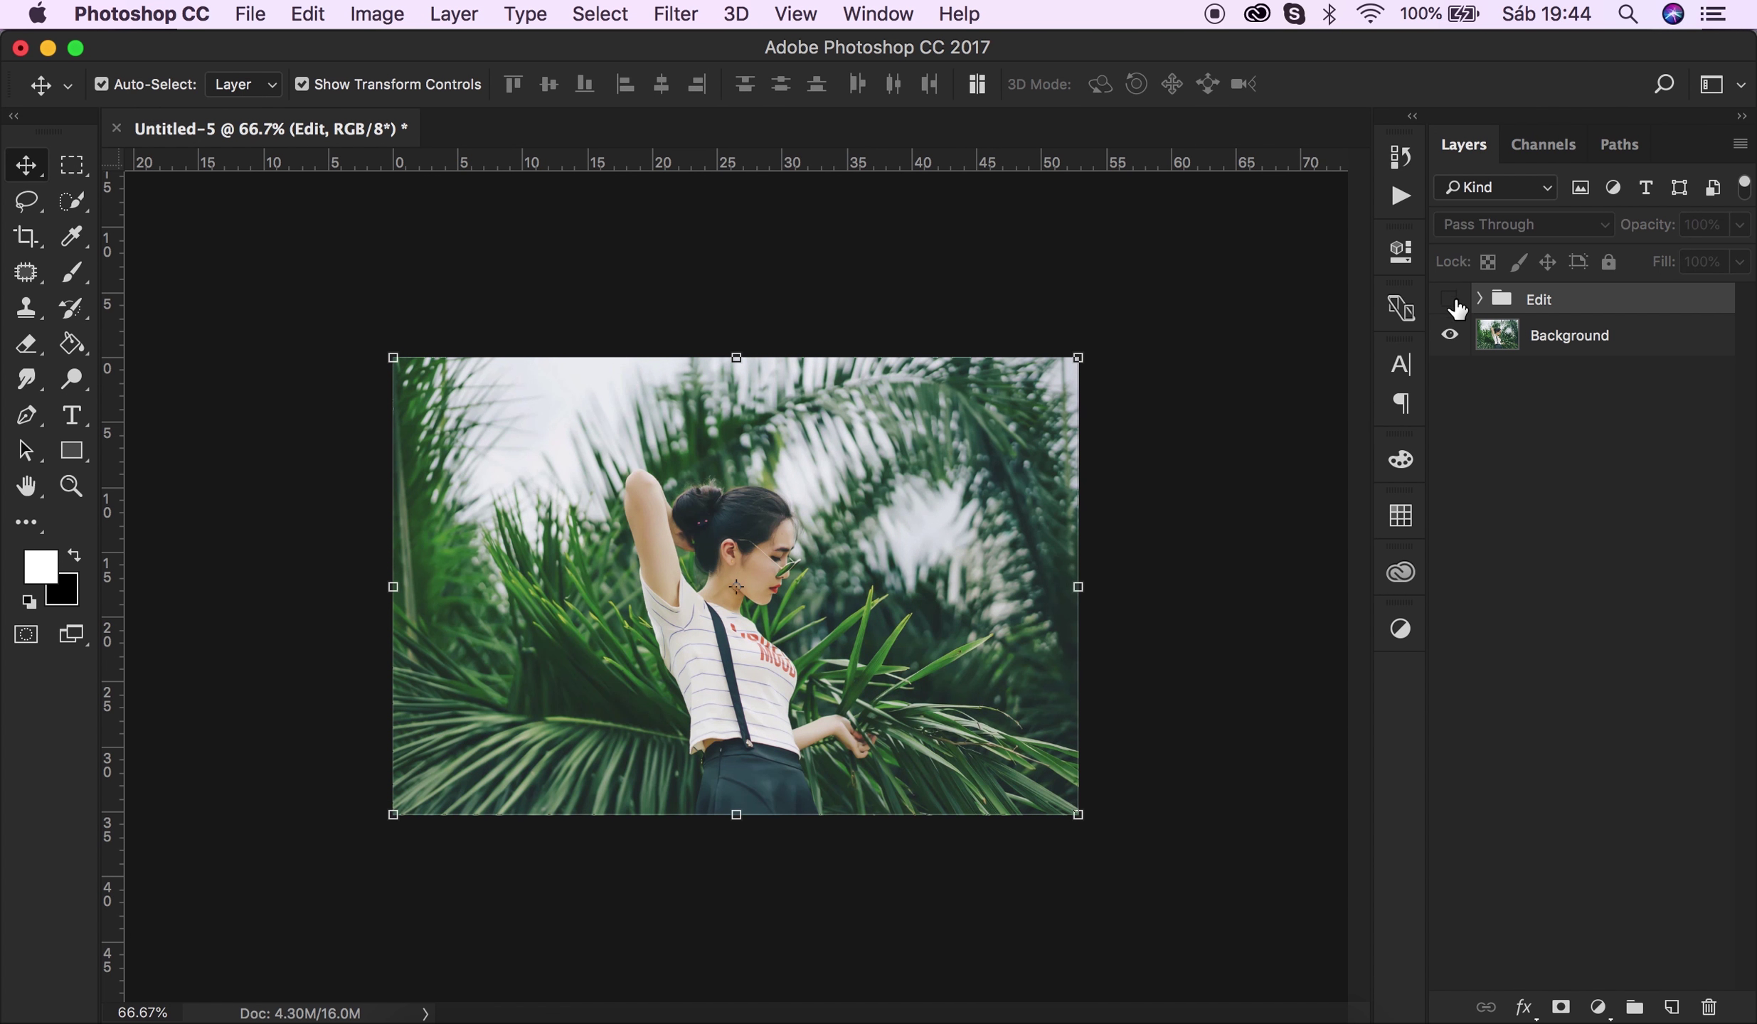
pyautogui.click(1450, 299)
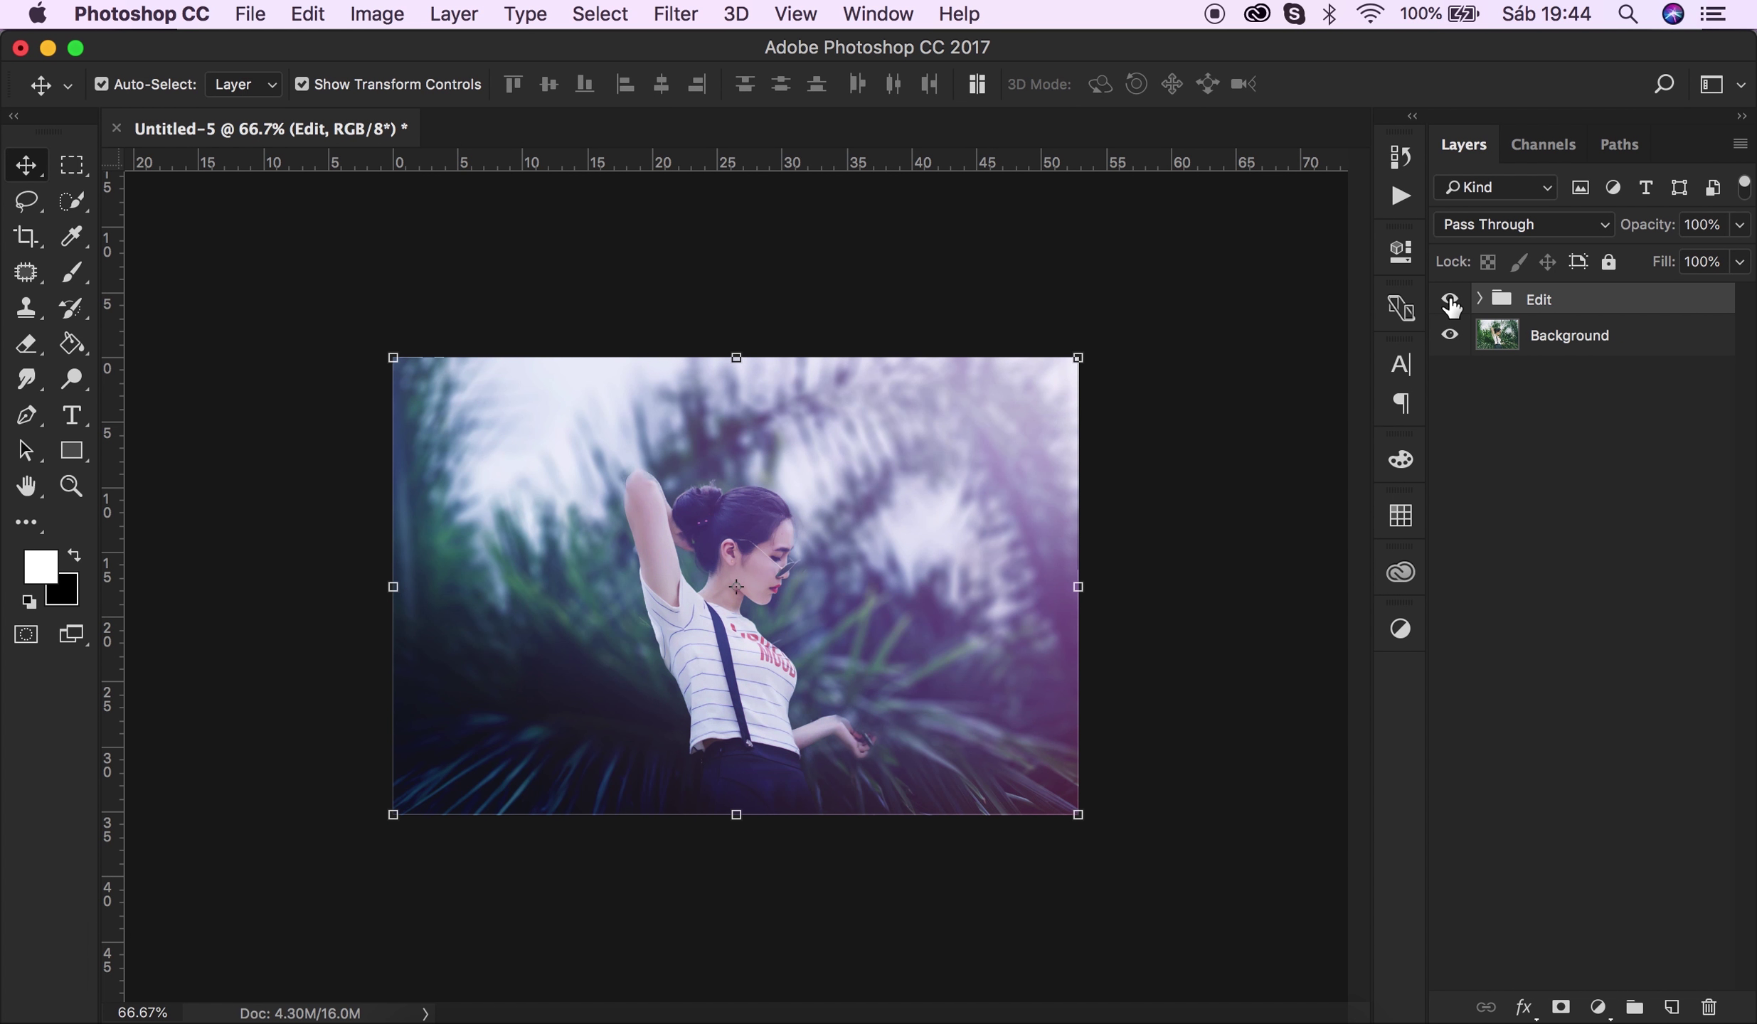
pyautogui.click(1450, 300)
pyautogui.click(1216, 556)
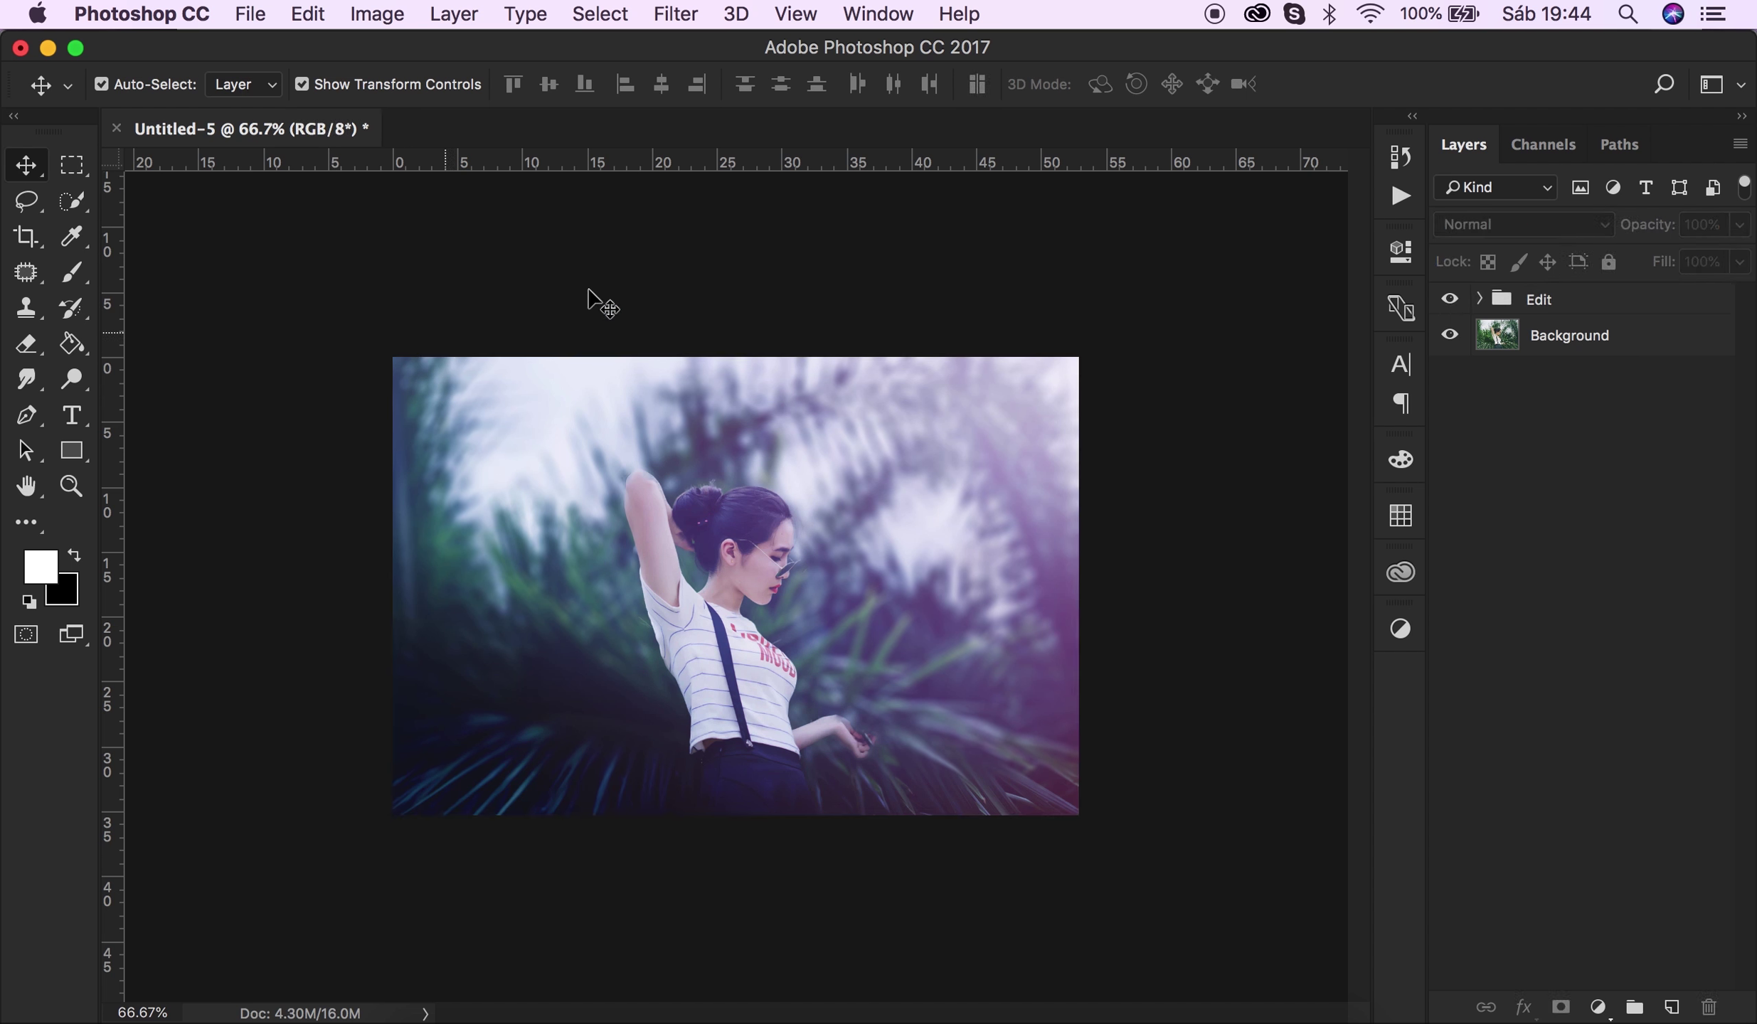
# Collapse the panels, zoom to 100%, toggle the Edit group to compare, then zoom back to 66.7%.
pyautogui.click(1742, 116)
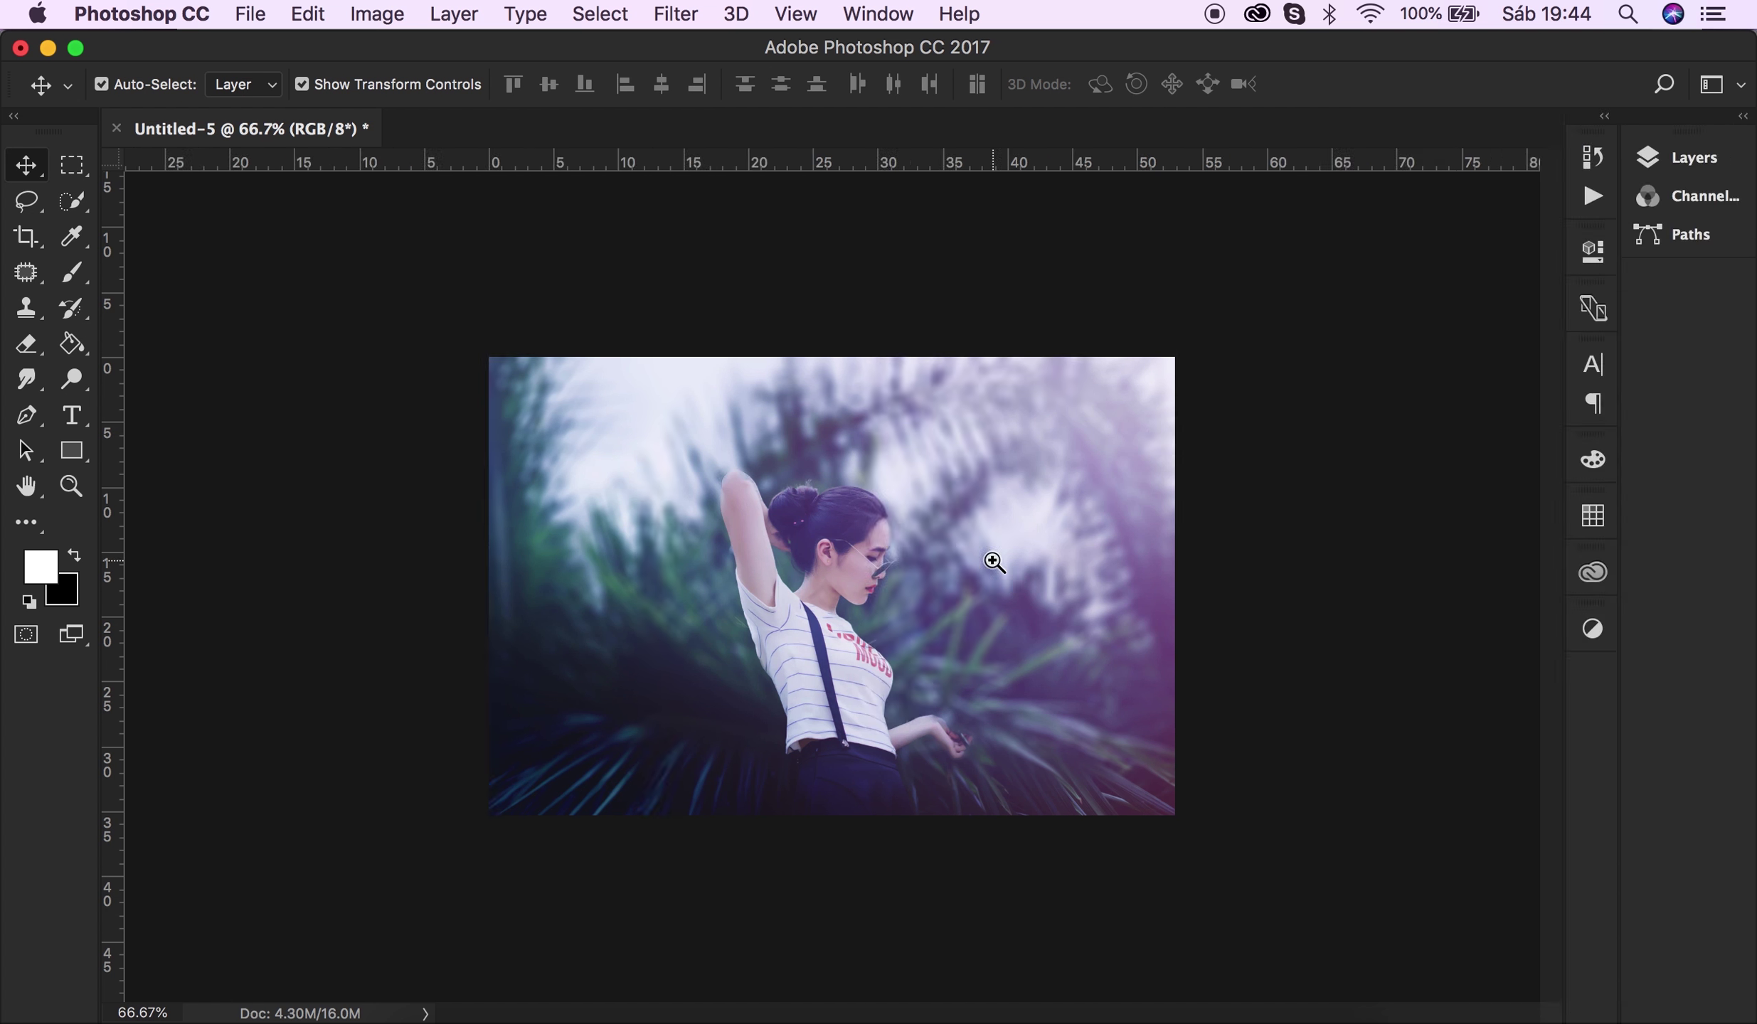
pyautogui.press('z')
pyautogui.click(977, 573)
pyautogui.click(1701, 165)
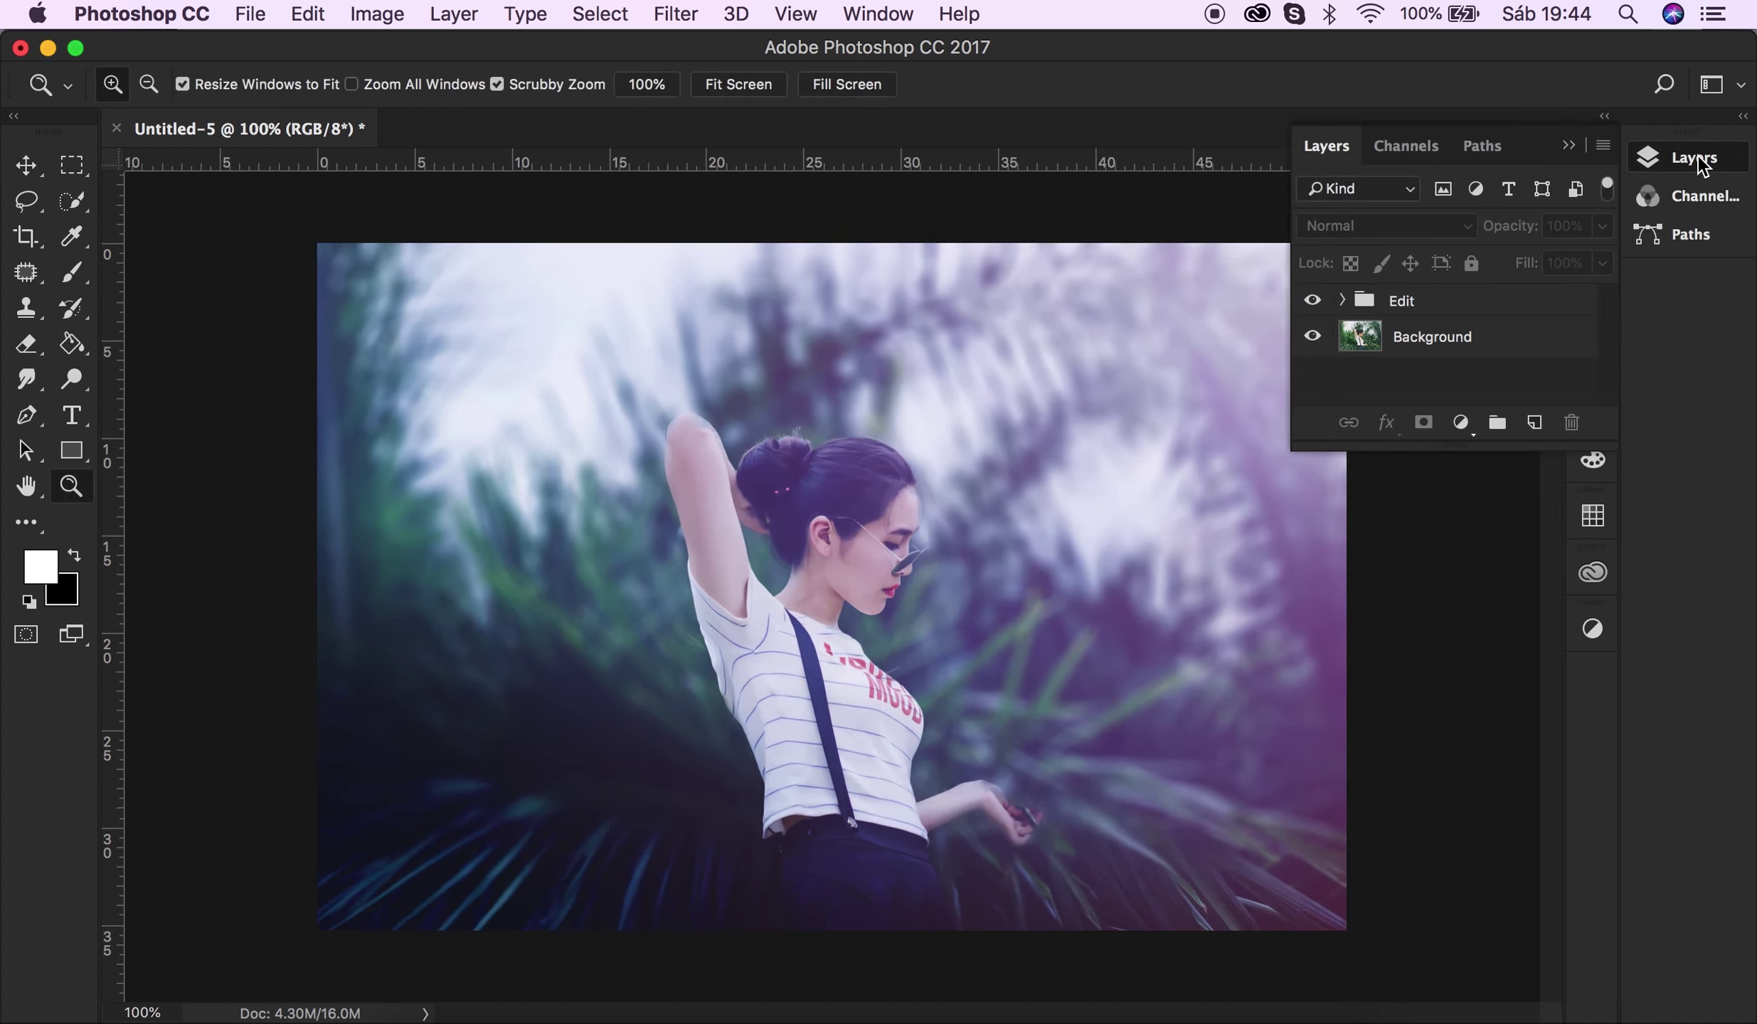
pyautogui.click(1314, 301)
pyautogui.click(1313, 301)
pyautogui.click(1313, 301)
pyautogui.keyDown('alt'); pyautogui.click(966, 582); pyautogui.keyUp('alt')
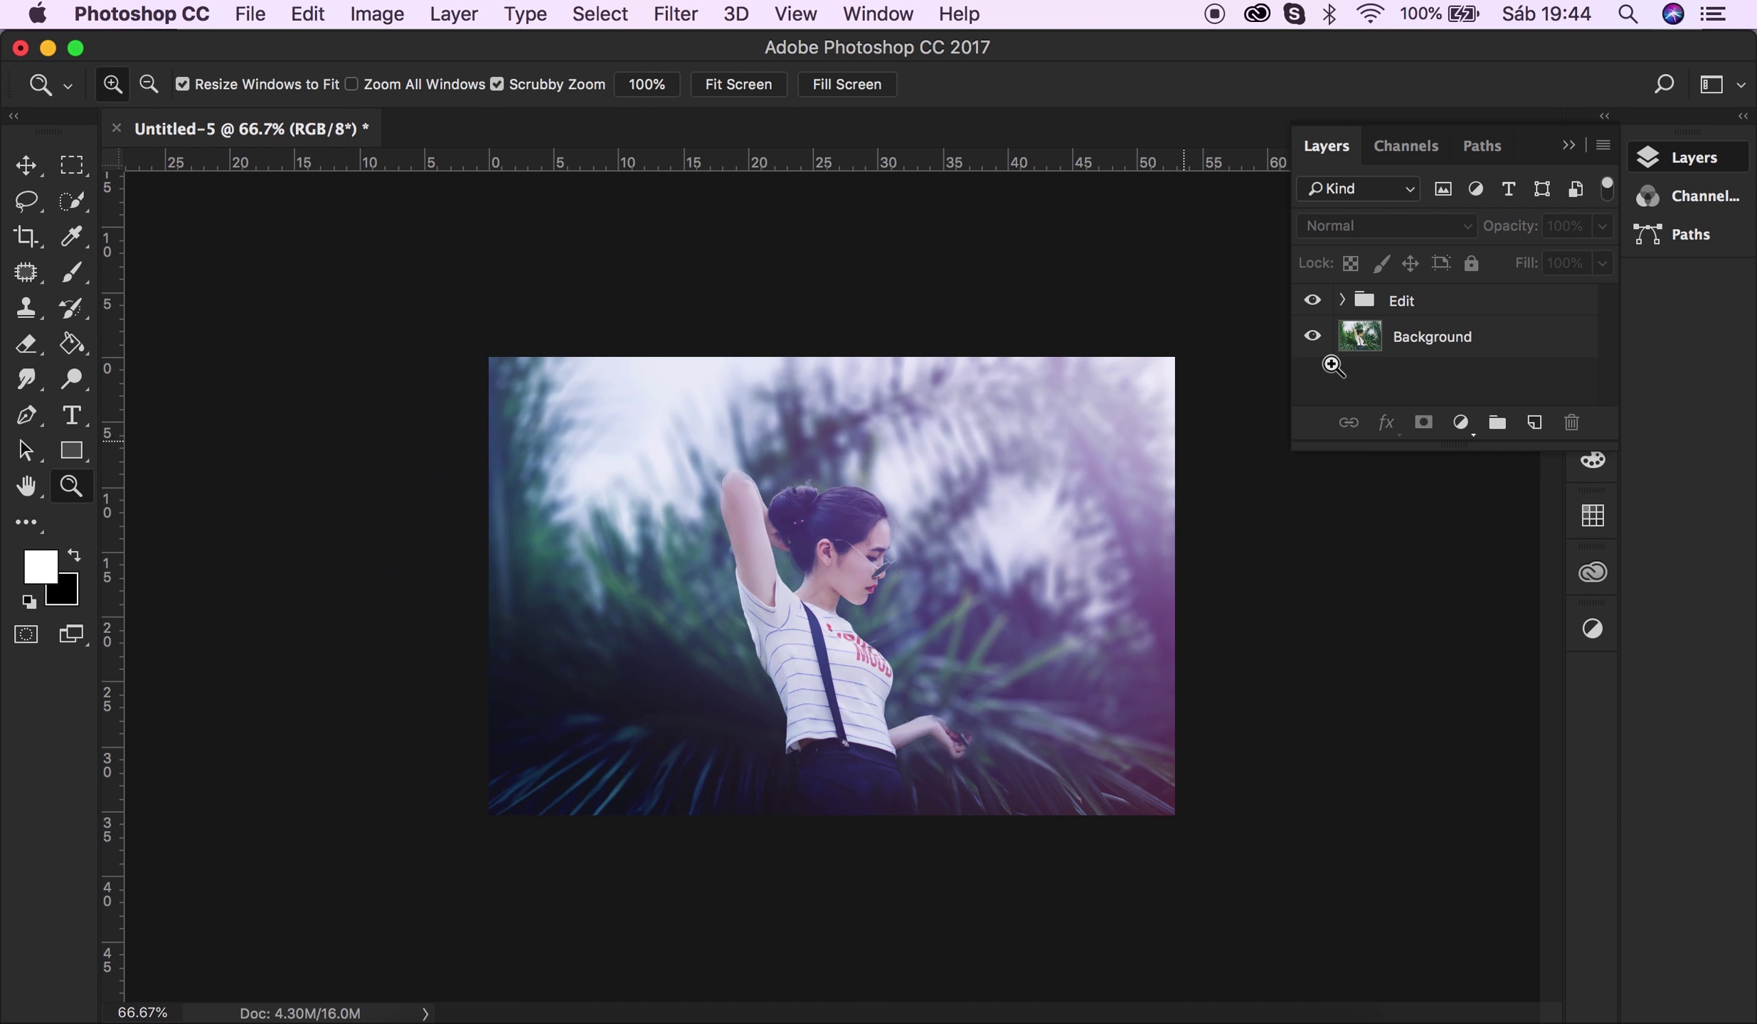